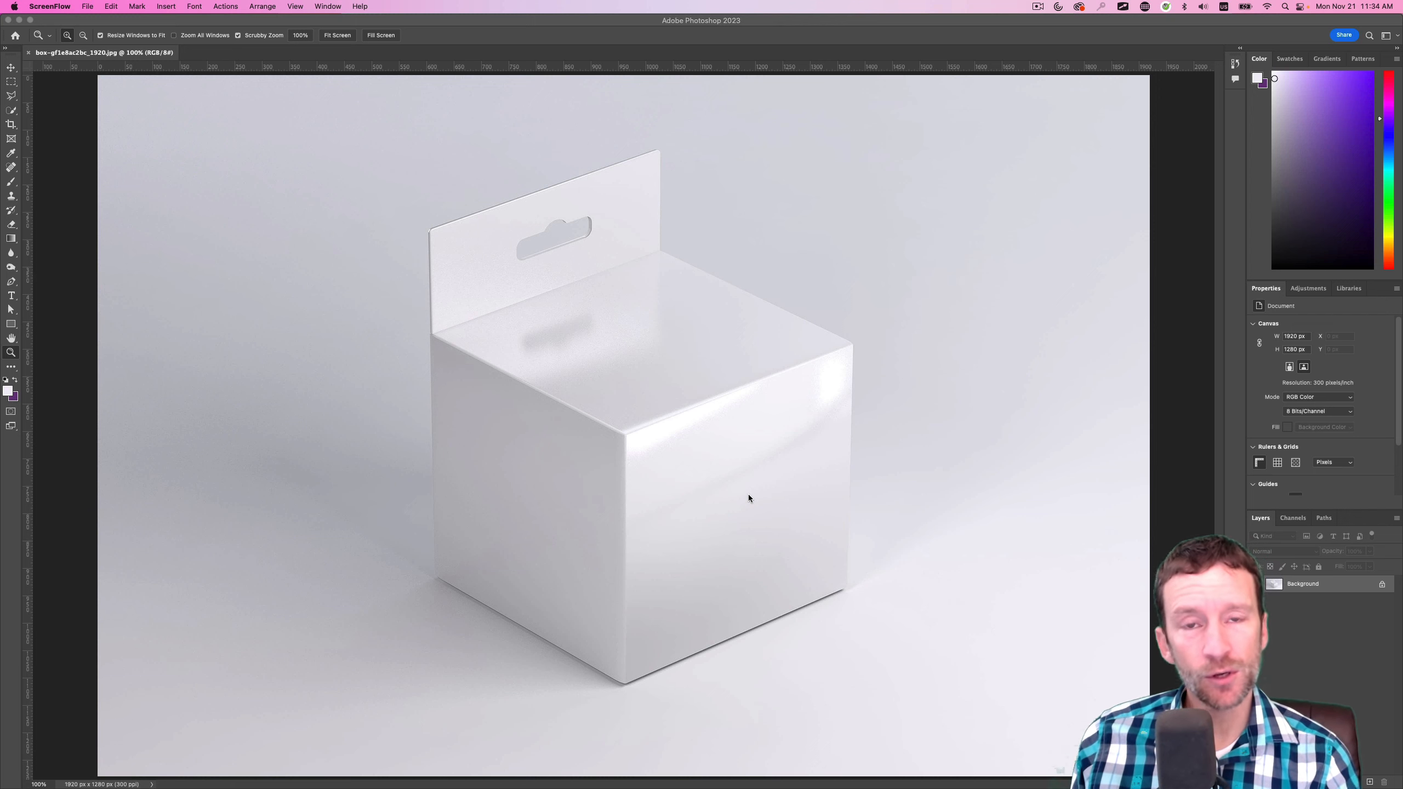
# Switch to the browser and review the Pixabay pages for the businessman, box mockup, origami bird logo and blue badge, dismissing their thank-you overlays
pyautogui.press('super+Tab')
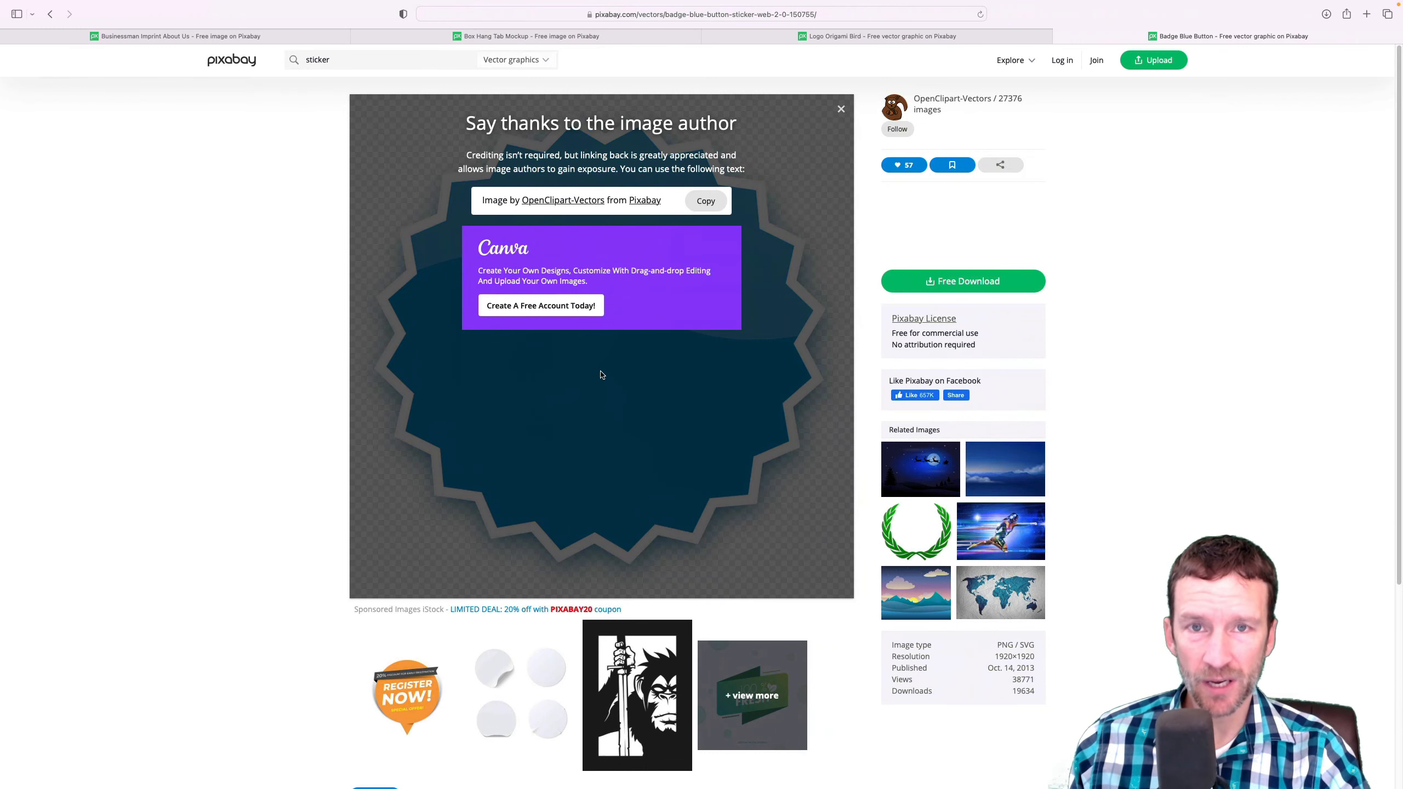
pyautogui.click(241, 39)
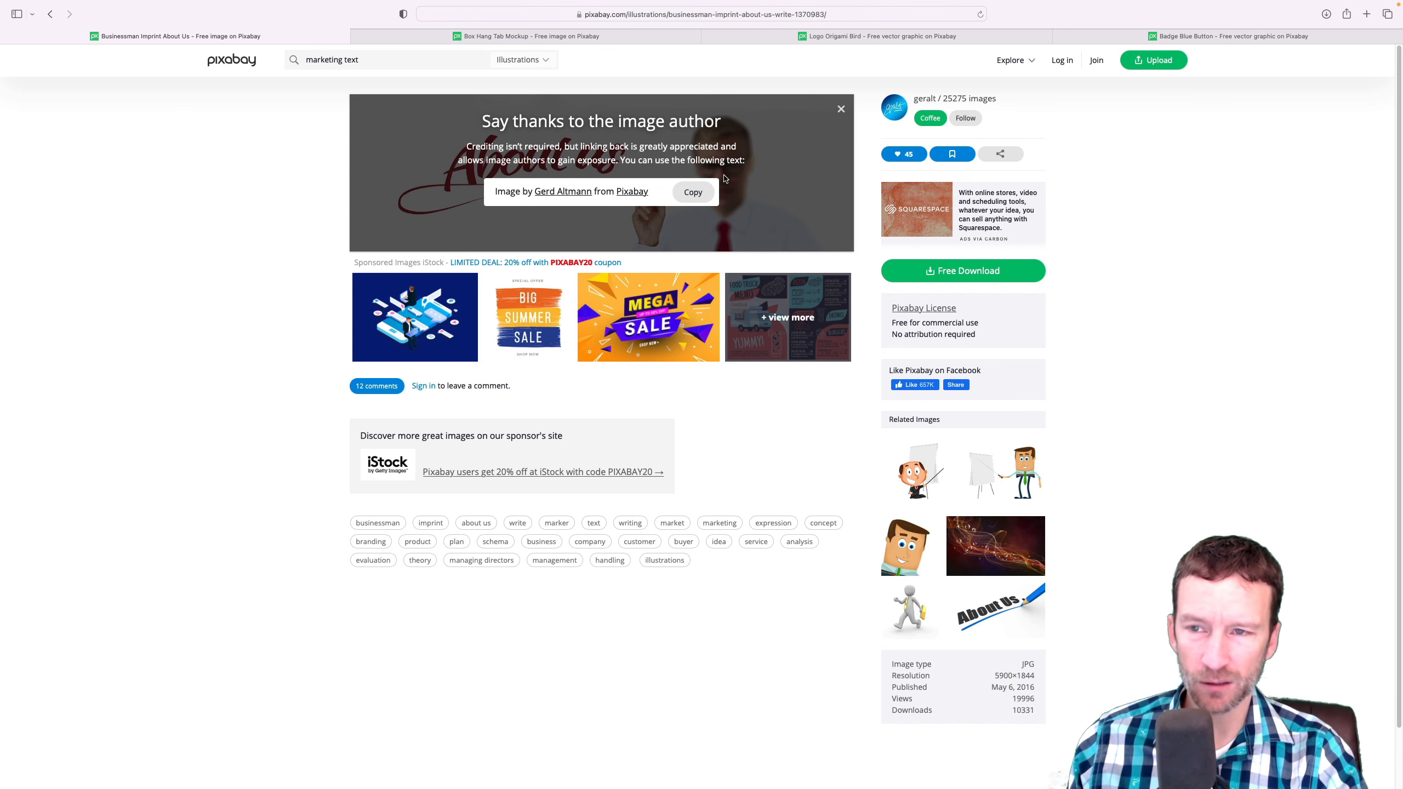
pyautogui.click(514, 37)
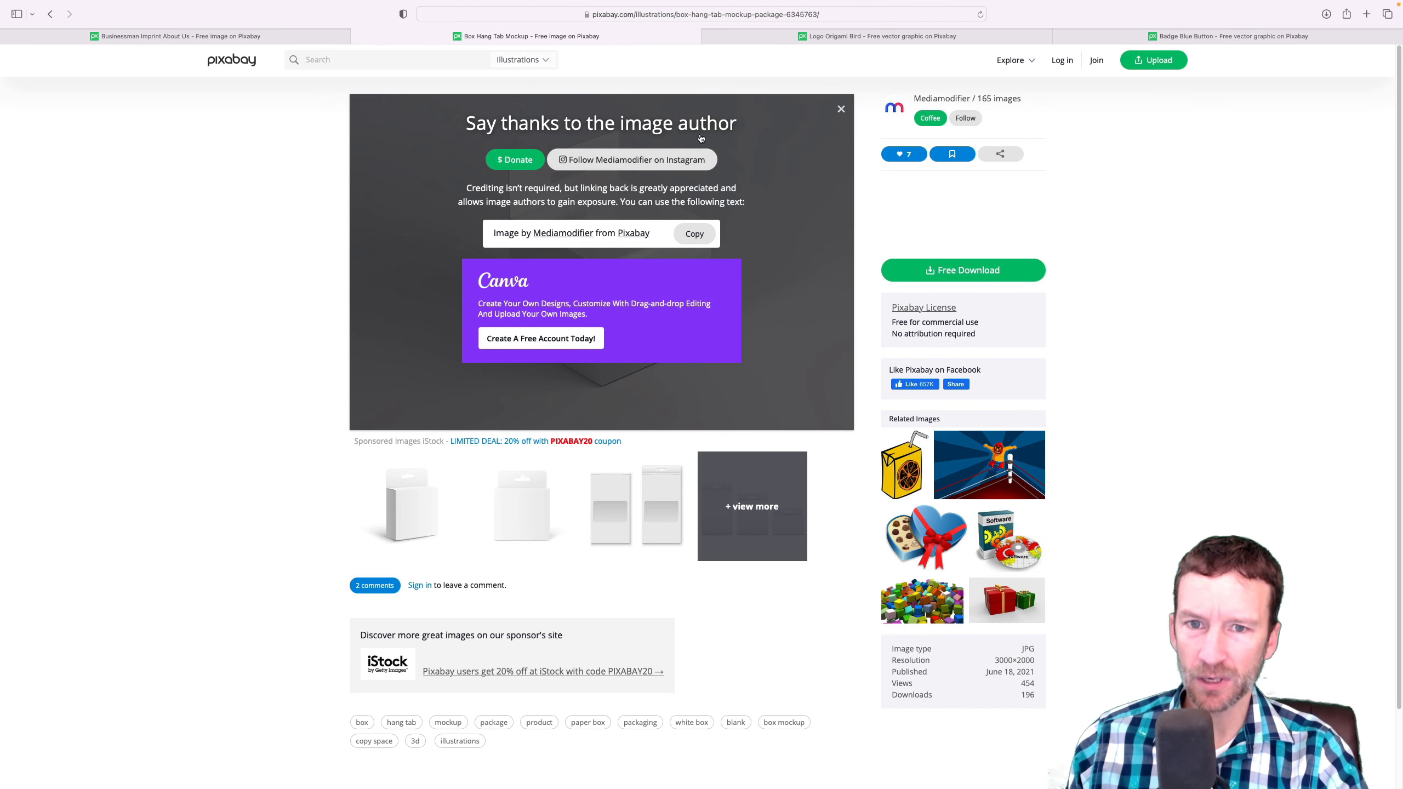
pyautogui.click(841, 109)
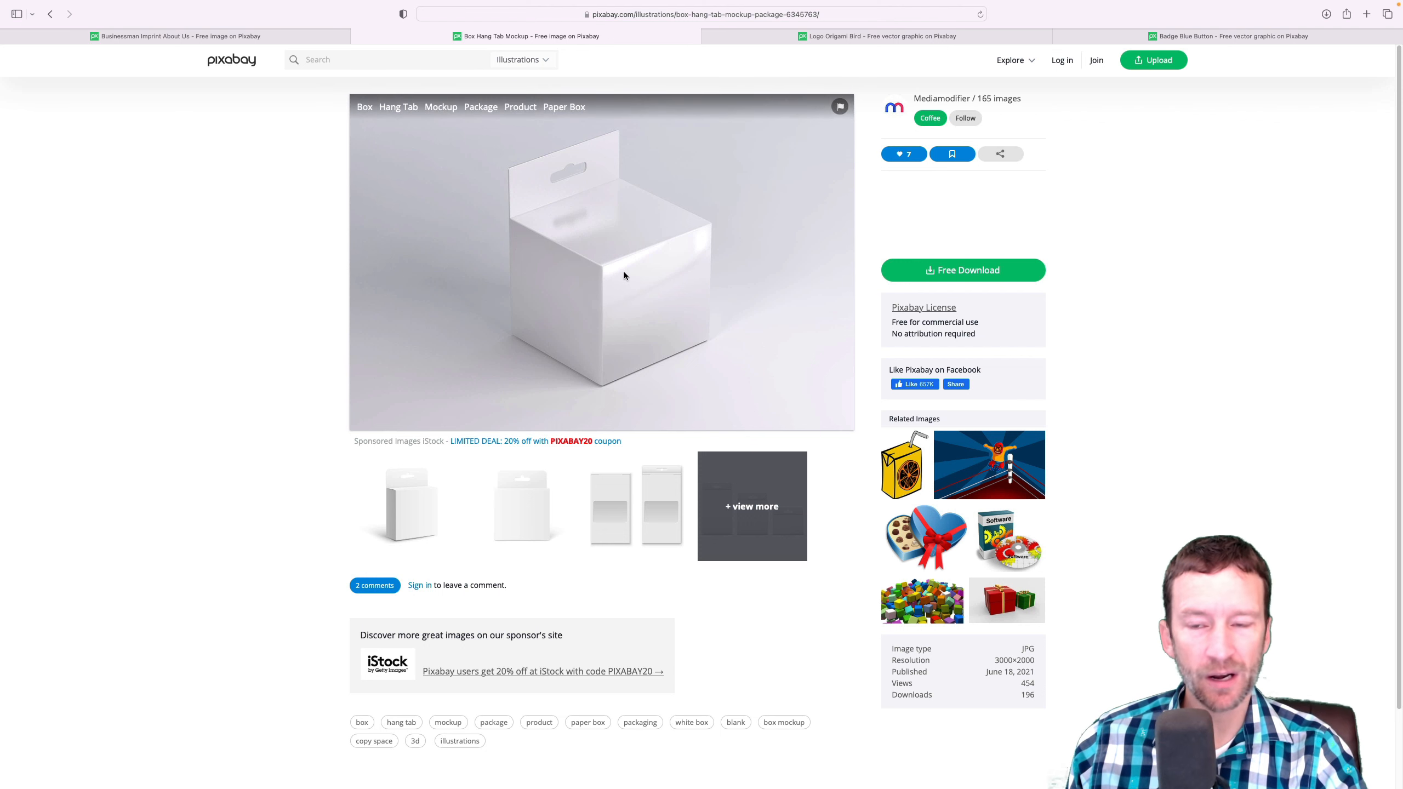
pyautogui.click(816, 37)
pyautogui.click(841, 109)
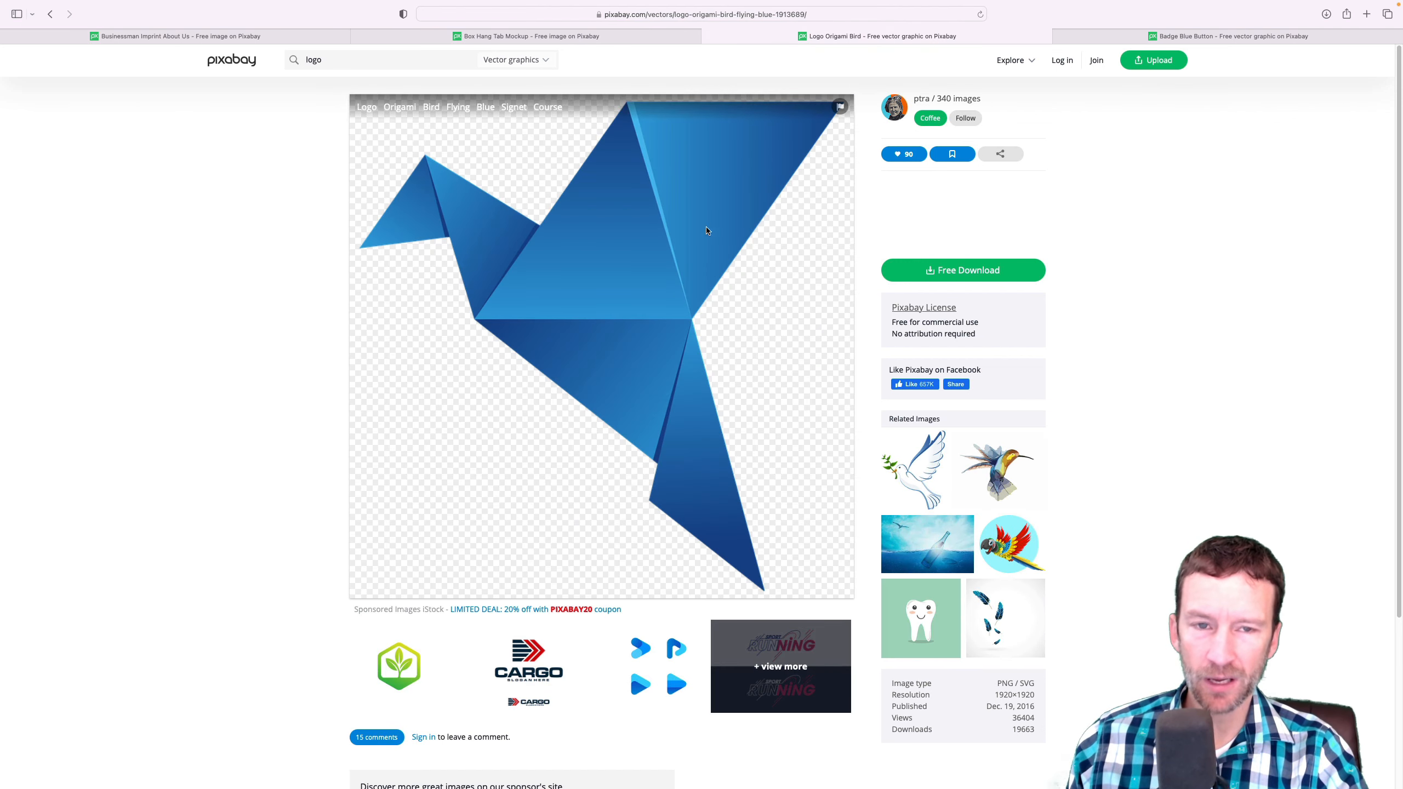
pyautogui.click(1119, 37)
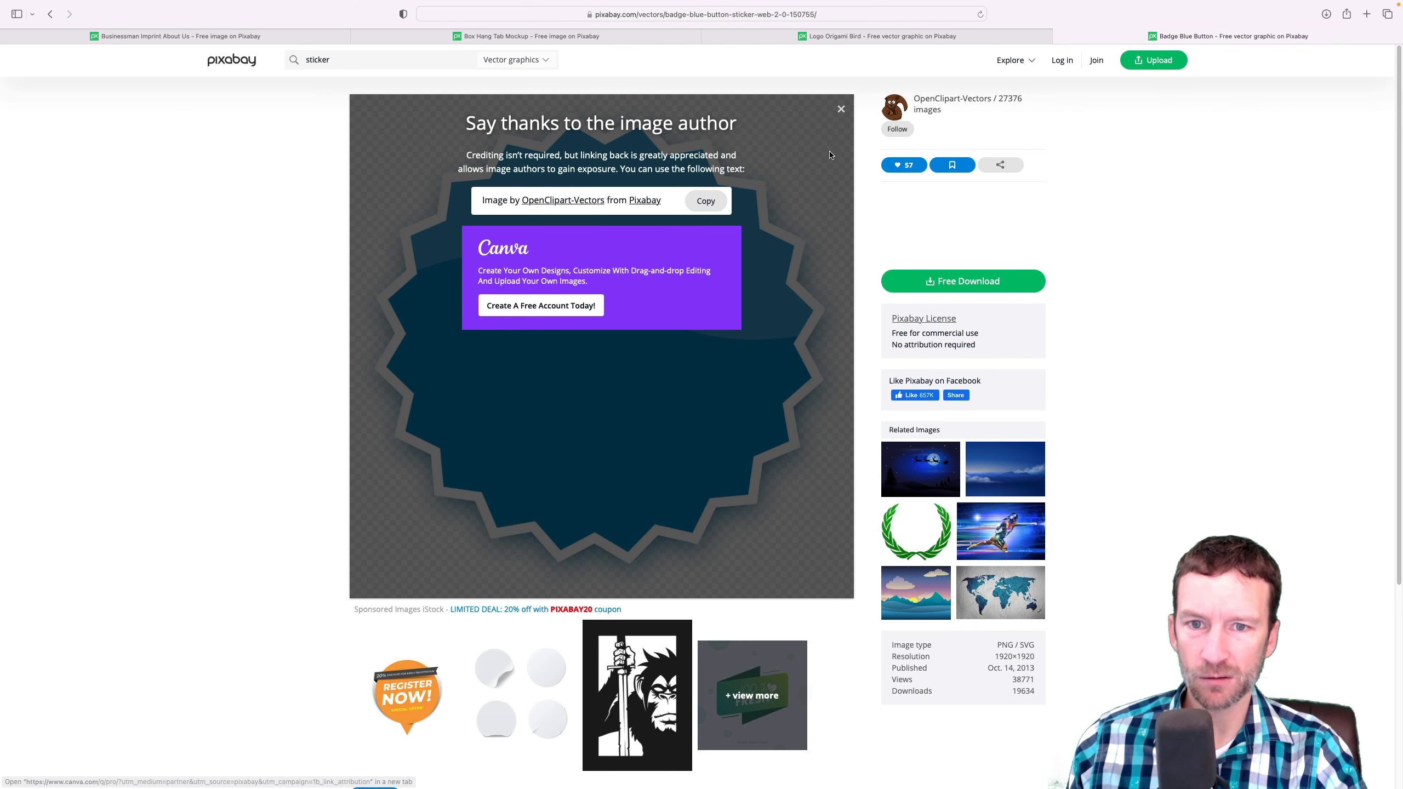
pyautogui.click(841, 109)
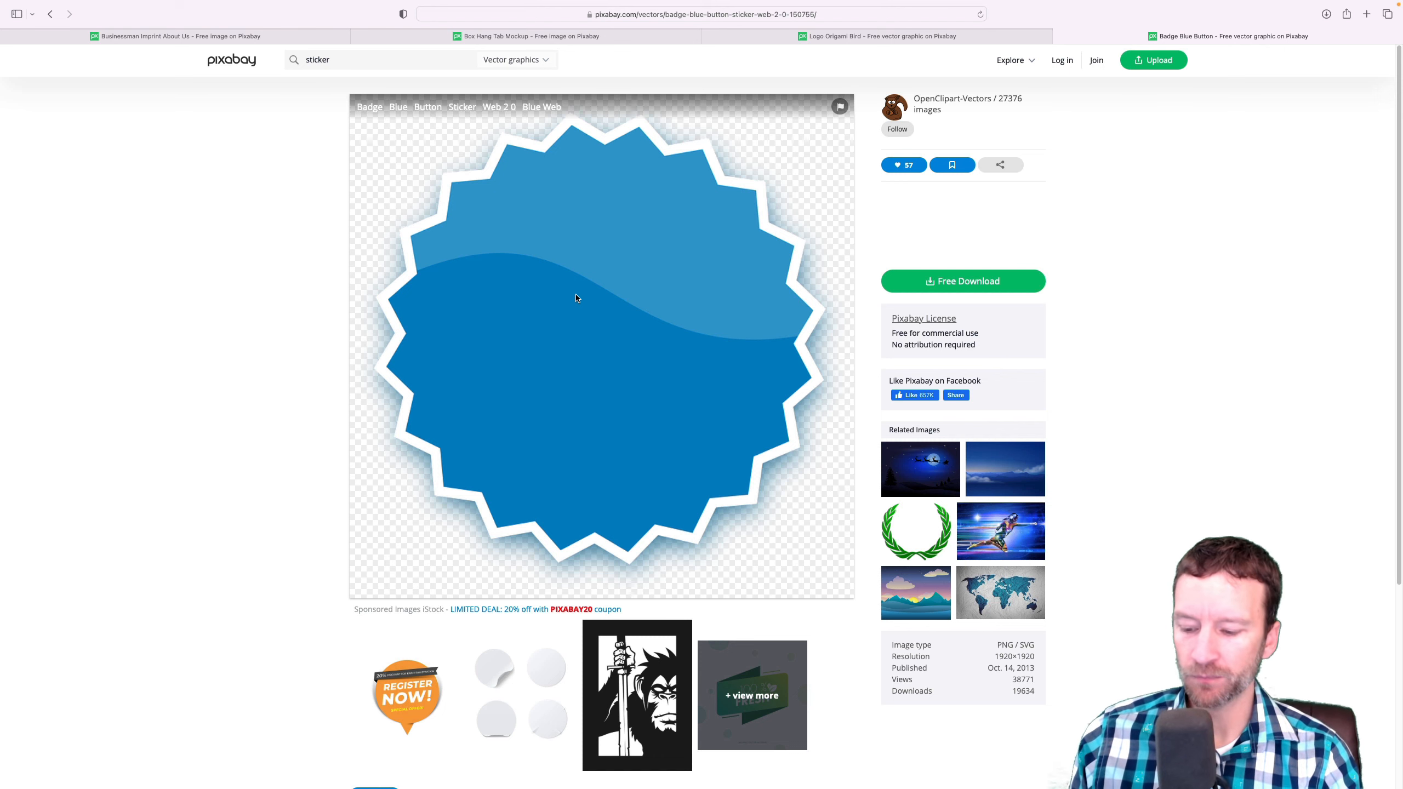
# Switch to Photoshop and place badge-g2caff4686_1280.png as an embedded image over the box photo
pyautogui.press('super+Tab')
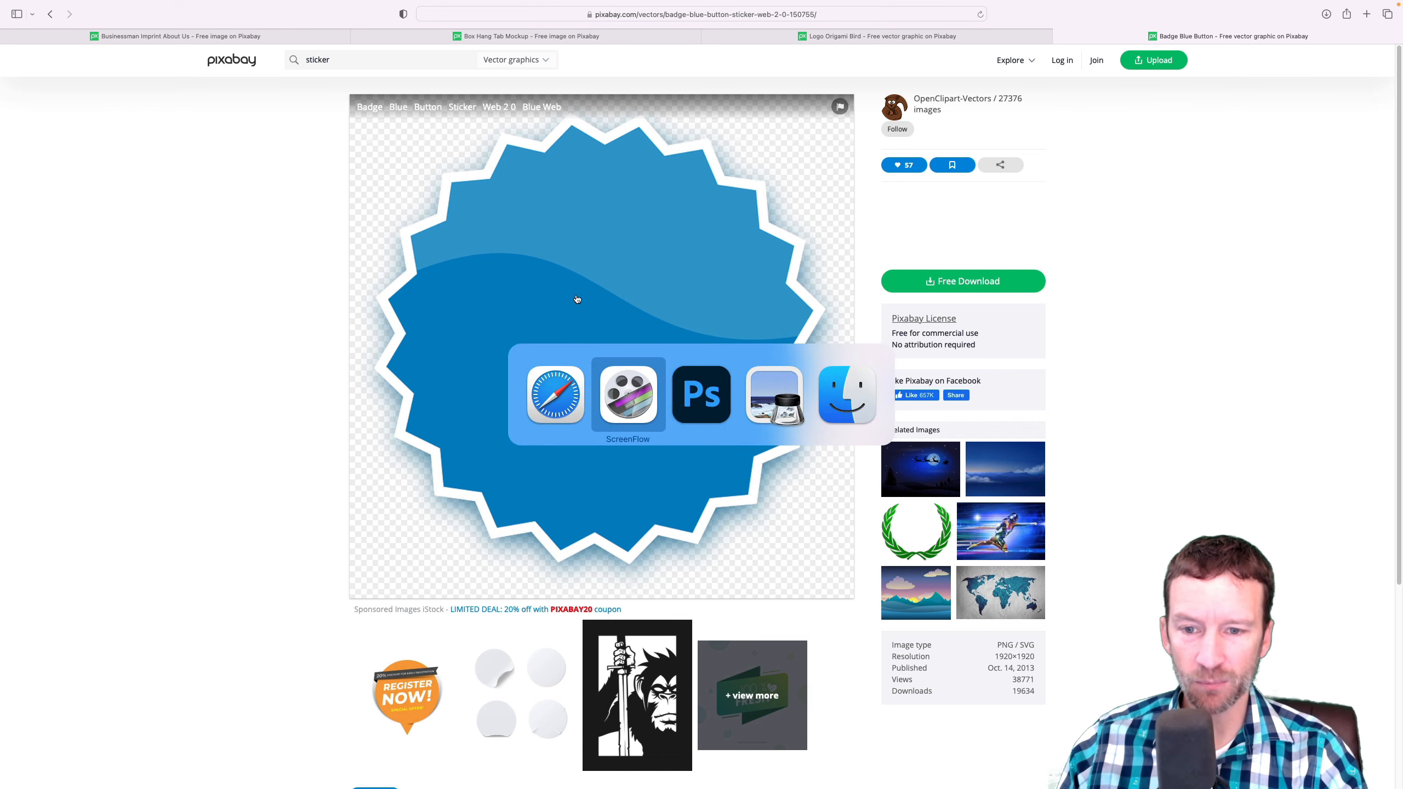
pyautogui.press('super+Tab')
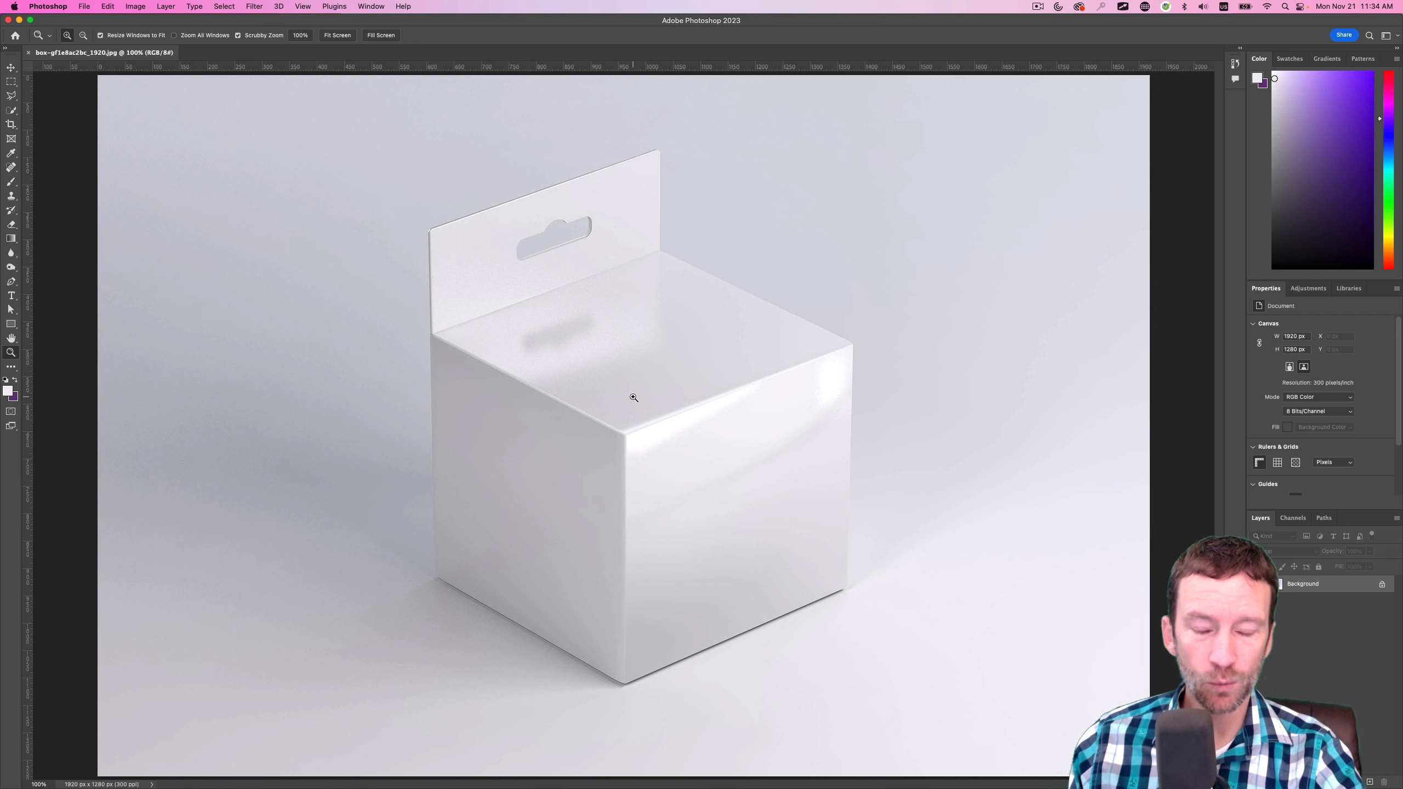
pyautogui.click(77, 6)
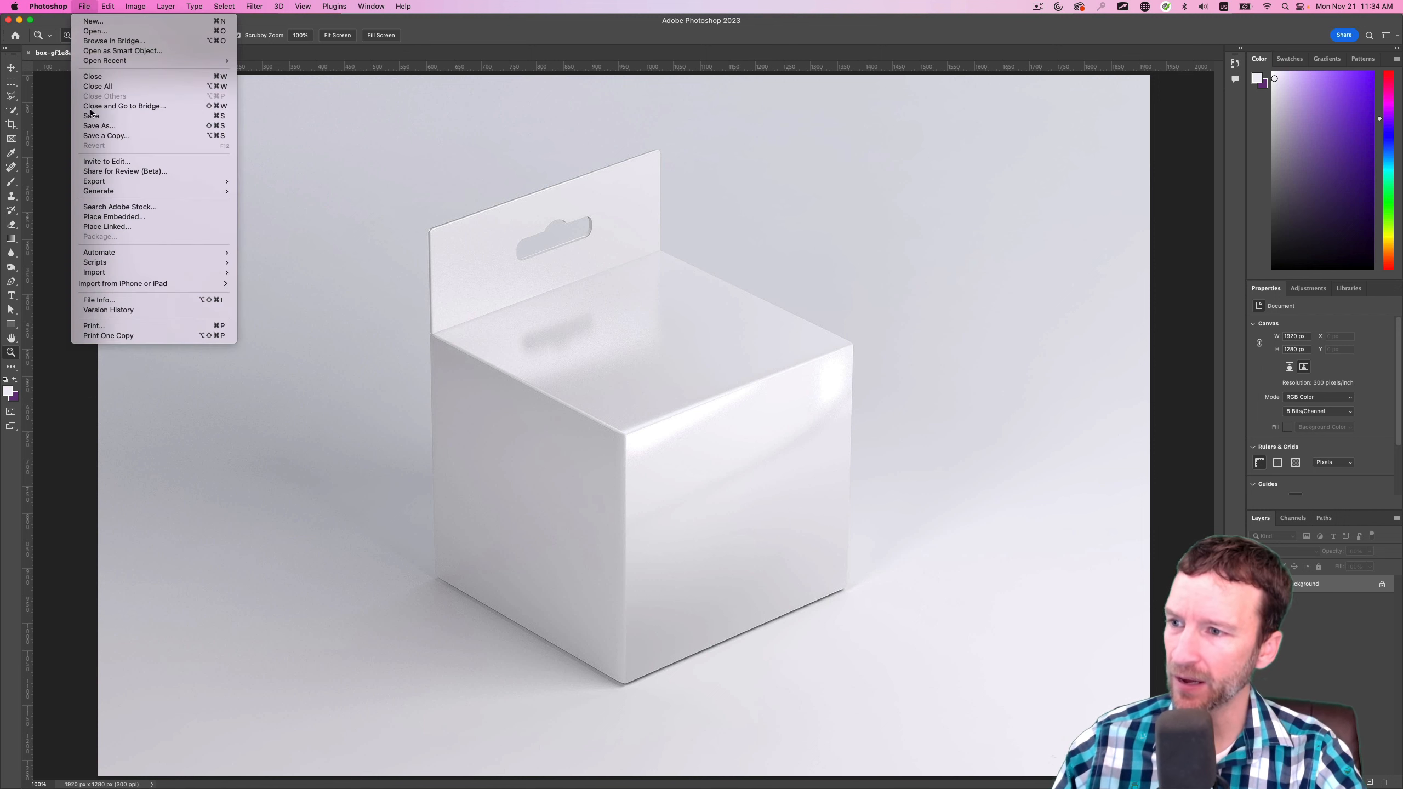
pyautogui.click(111, 217)
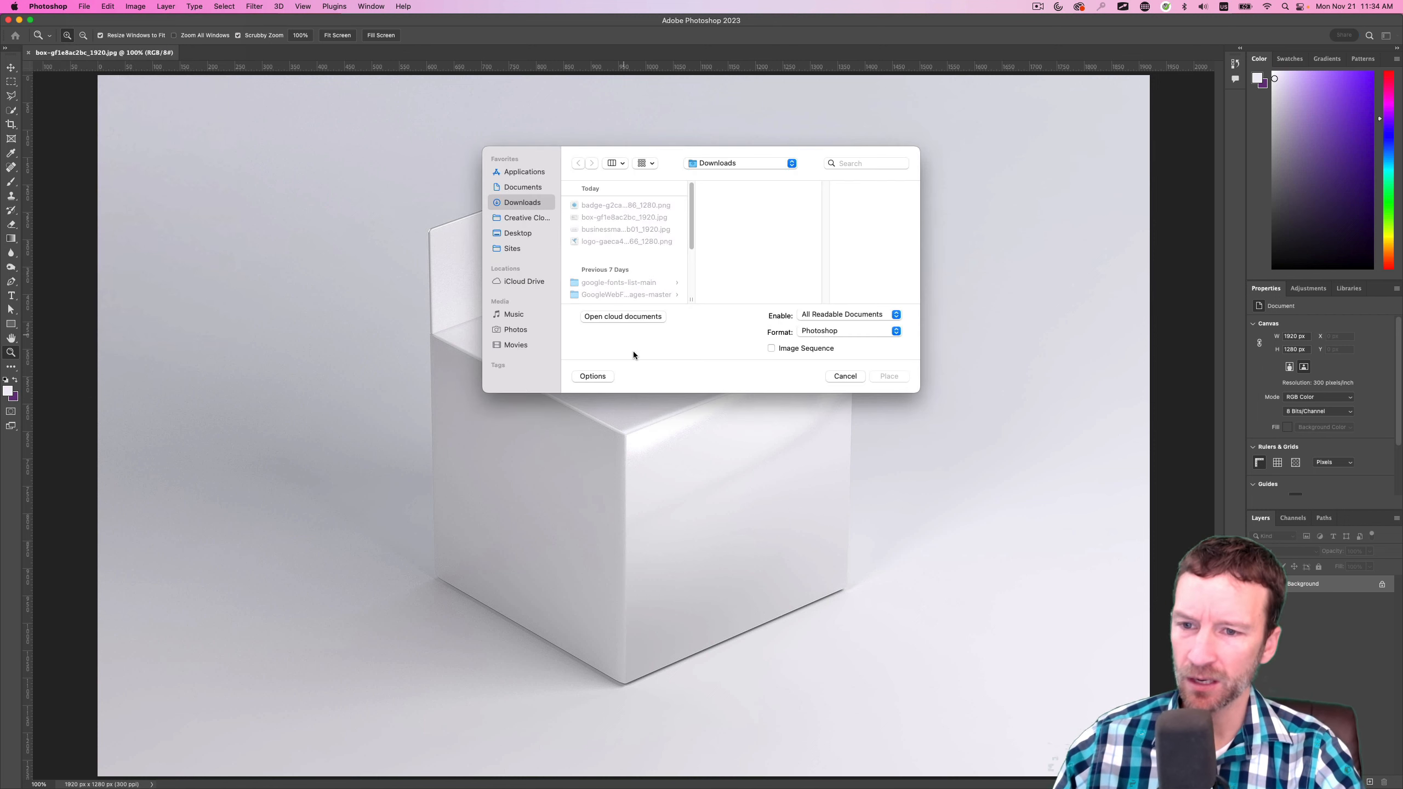
pyautogui.click(608, 206)
pyautogui.click(889, 376)
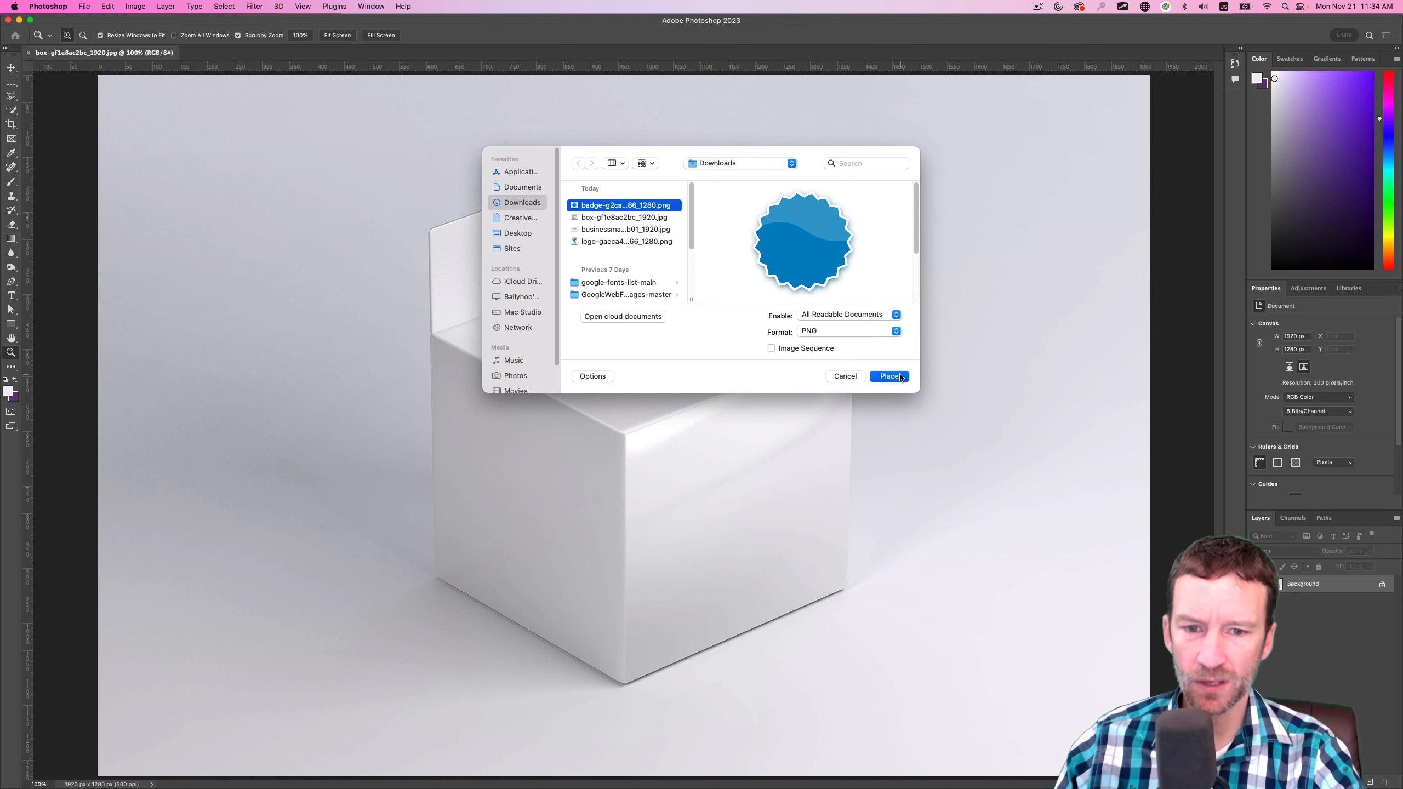
pyautogui.click(538, 35)
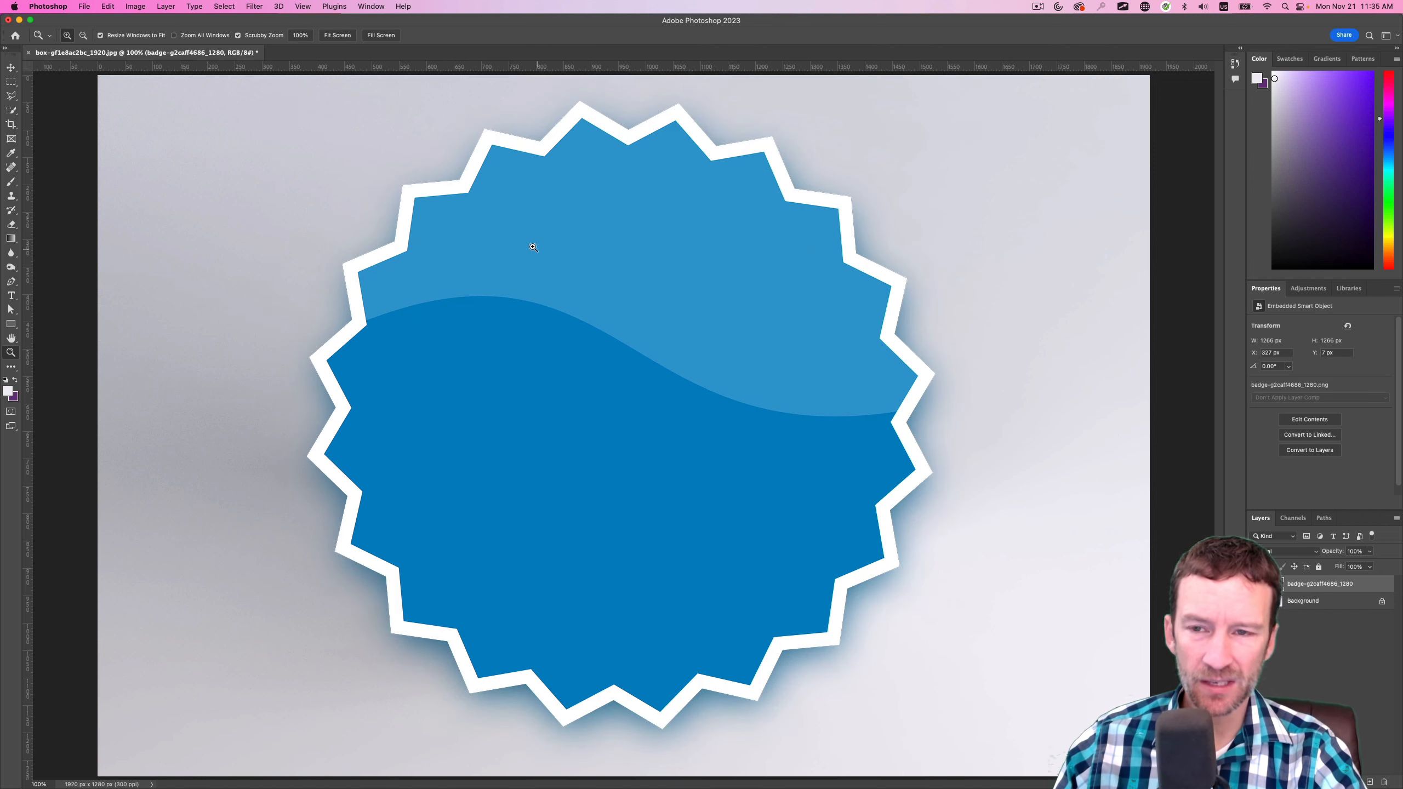
# Place businessman-gfc3900b01_1920.jpg as an embedded image above the badge at its default size
pyautogui.click(92, 5)
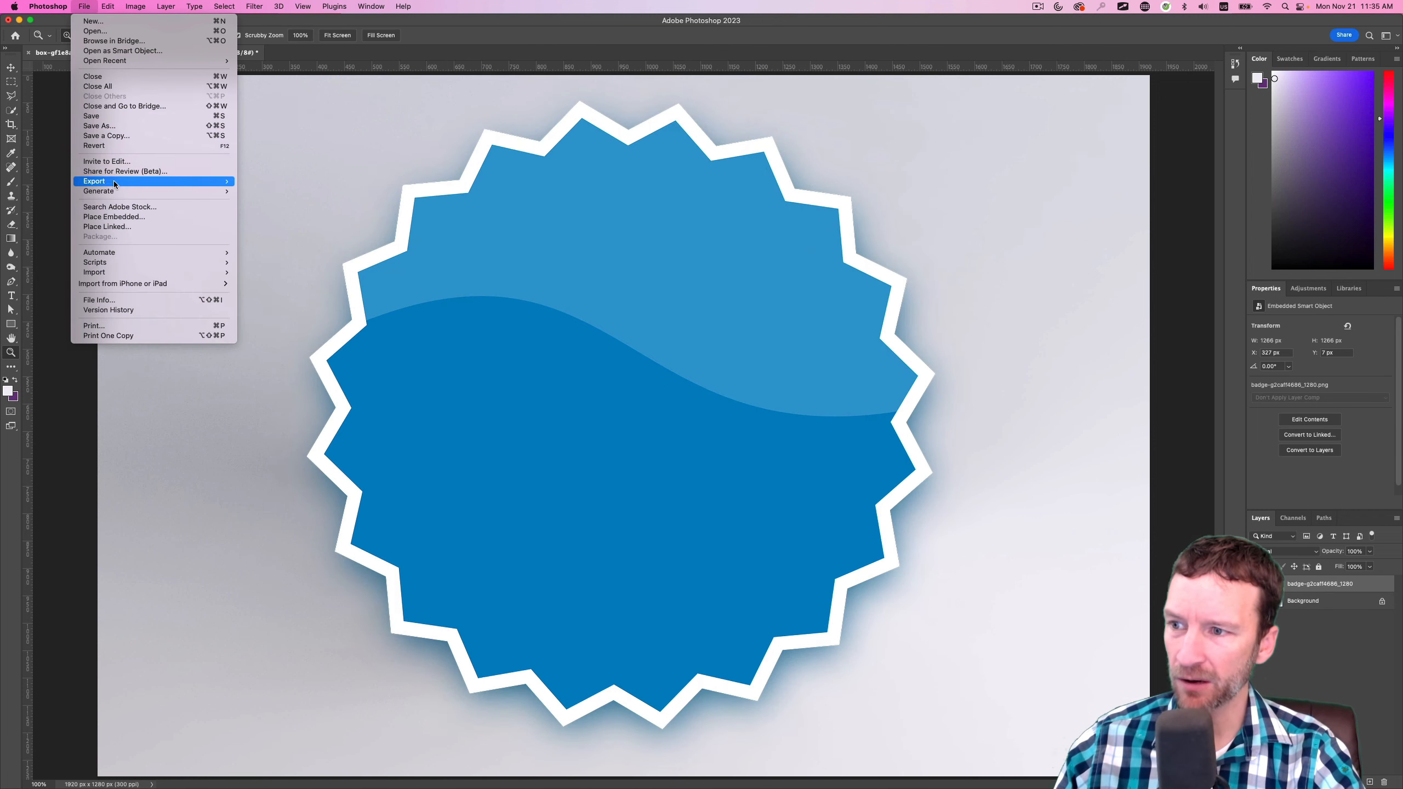
pyautogui.click(117, 225)
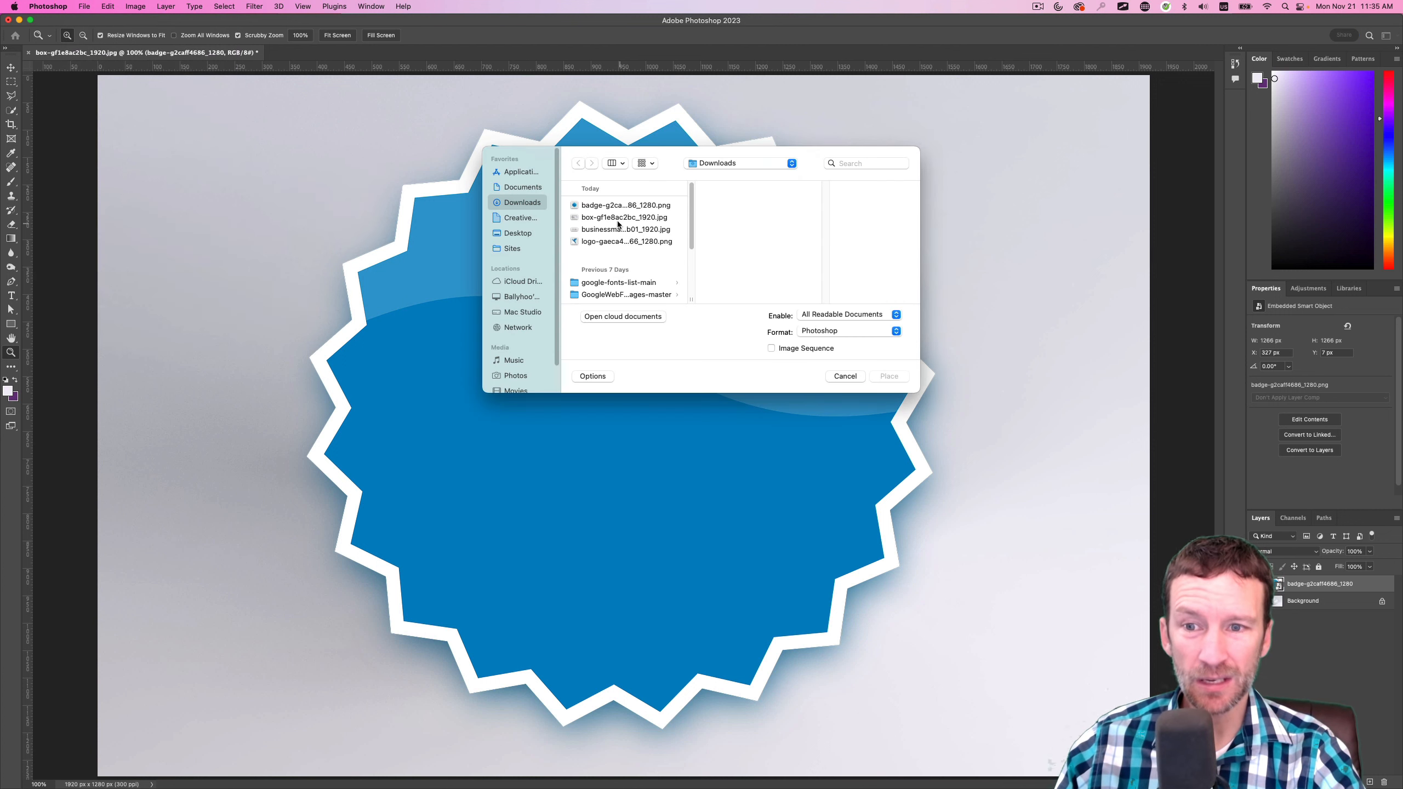
pyautogui.click(618, 220)
pyautogui.click(635, 229)
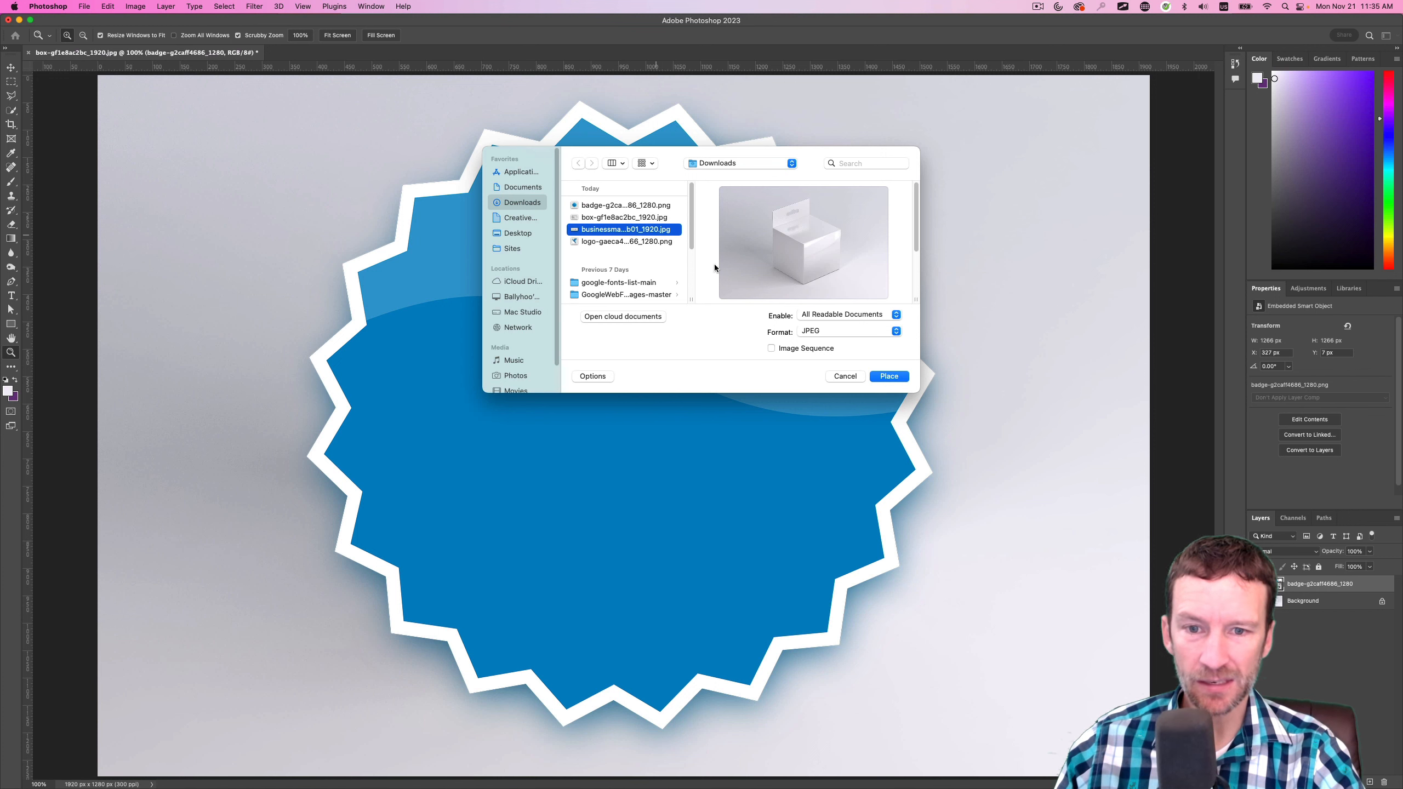
pyautogui.click(889, 376)
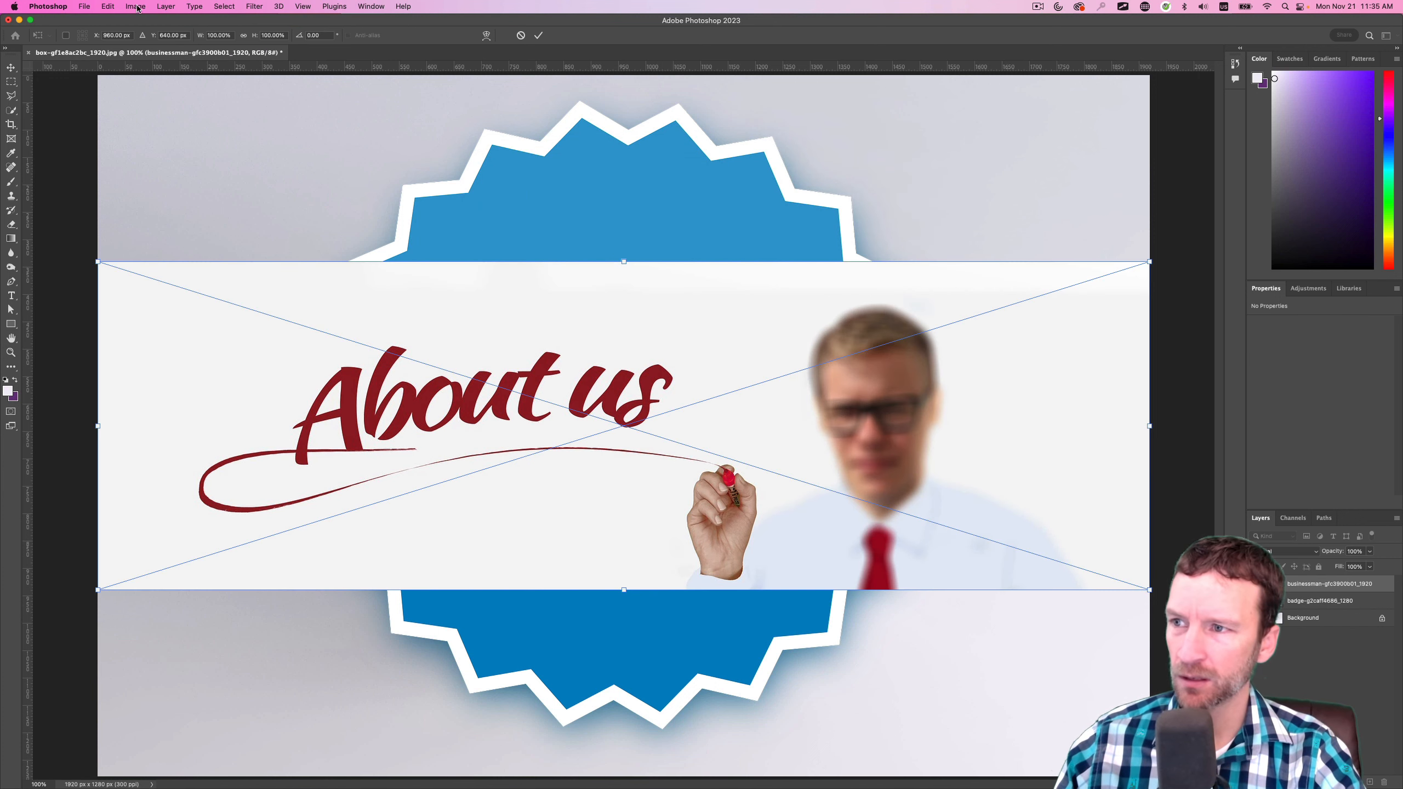
pyautogui.click(84, 6)
pyautogui.moveTo(108, 6)
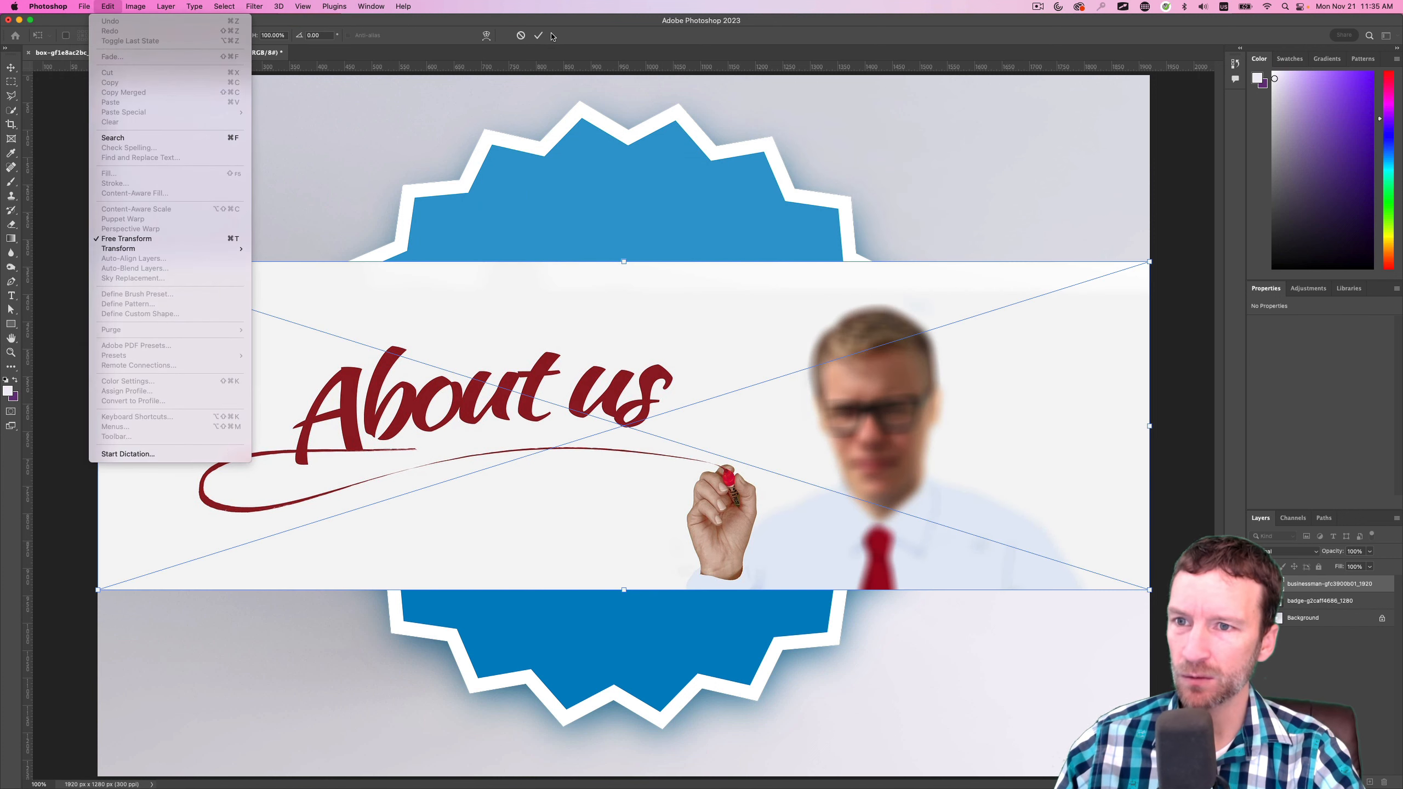
pyautogui.click(541, 36)
# Place logo-gaeca48e66_1280.png, the origami bird, as an embedded image on top of the other layers
pyautogui.click(80, 6)
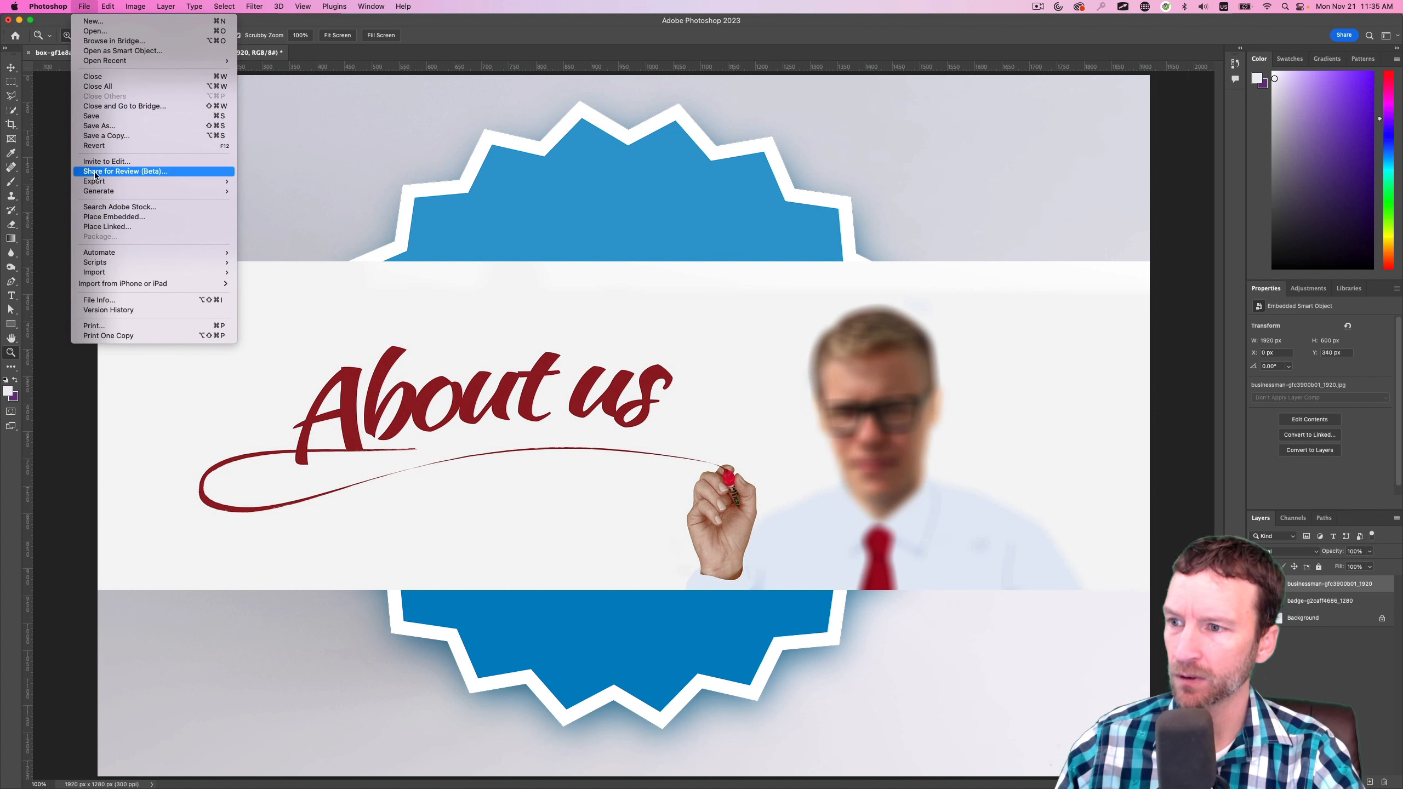
pyautogui.press('Return')
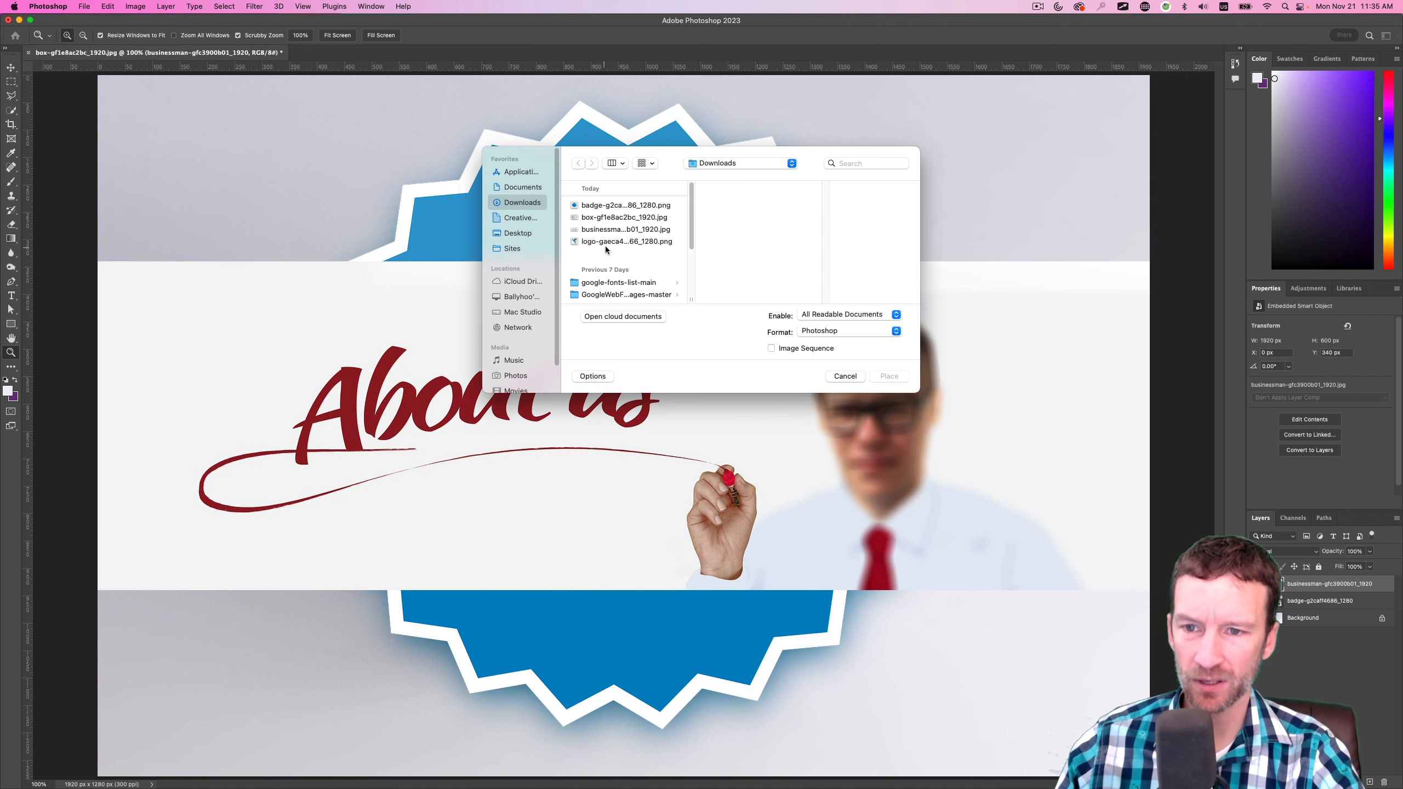
pyautogui.click(607, 242)
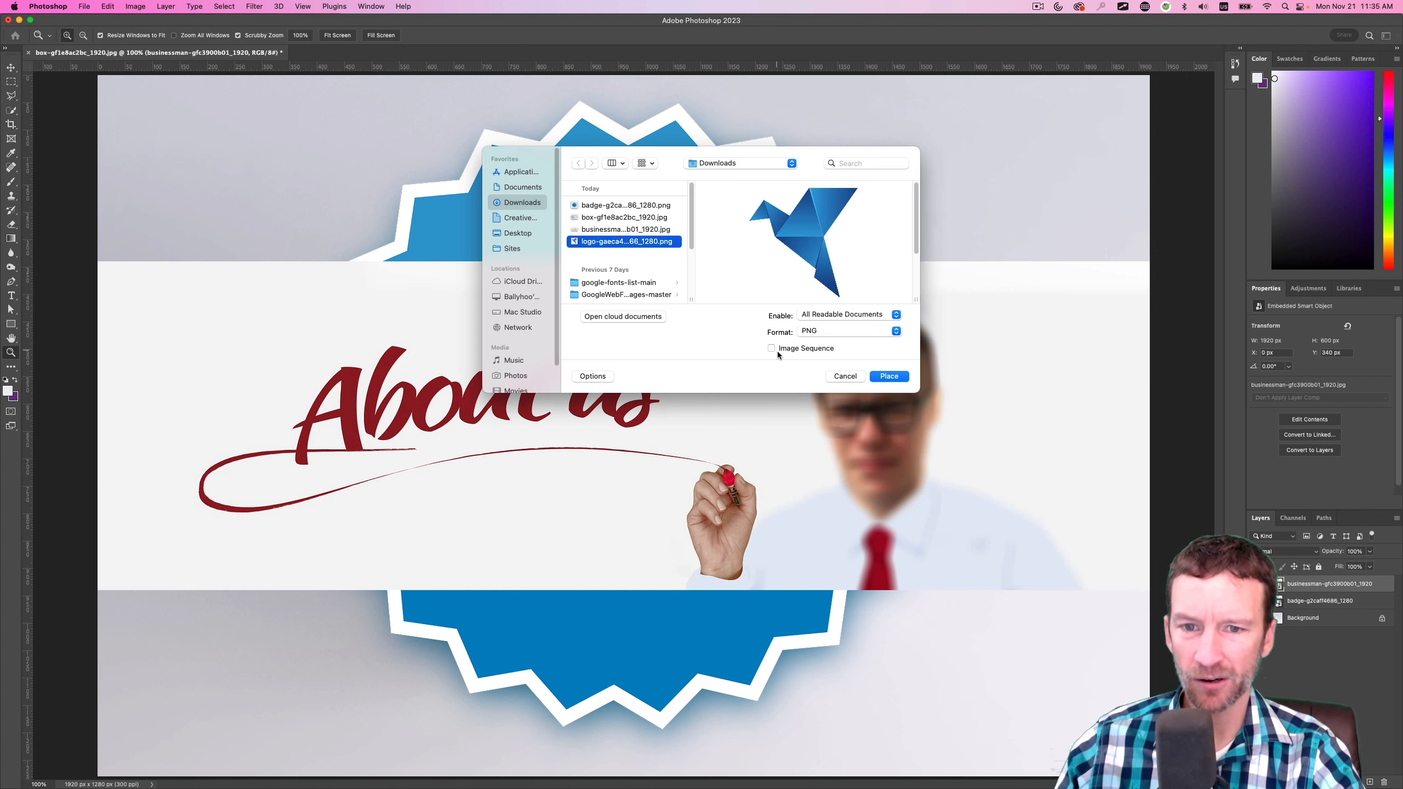
pyautogui.click(879, 377)
pyautogui.click(539, 35)
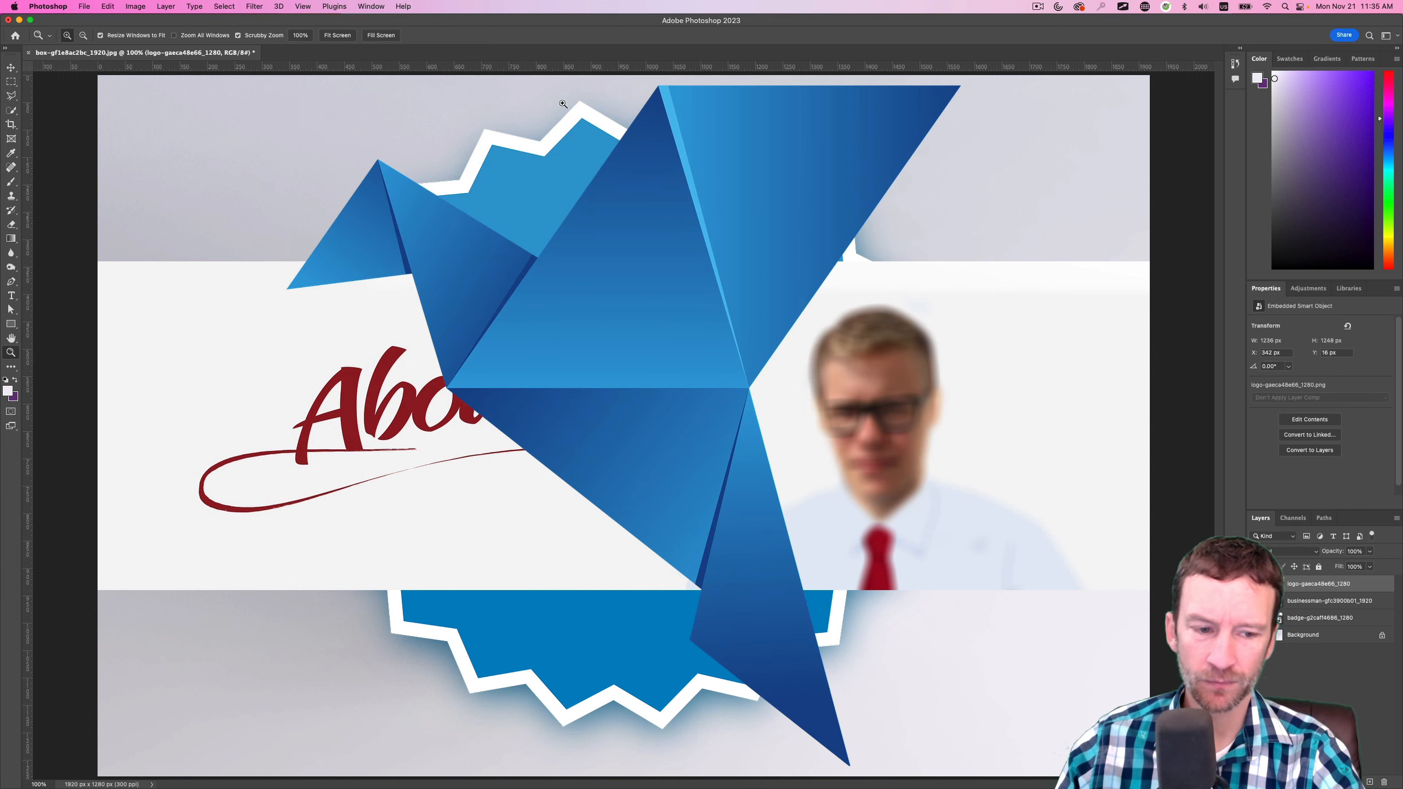
# Add a new empty layer and create a paragraph text box over the bird's head and the start of the "About us" lettering
pyautogui.click(1370, 782)
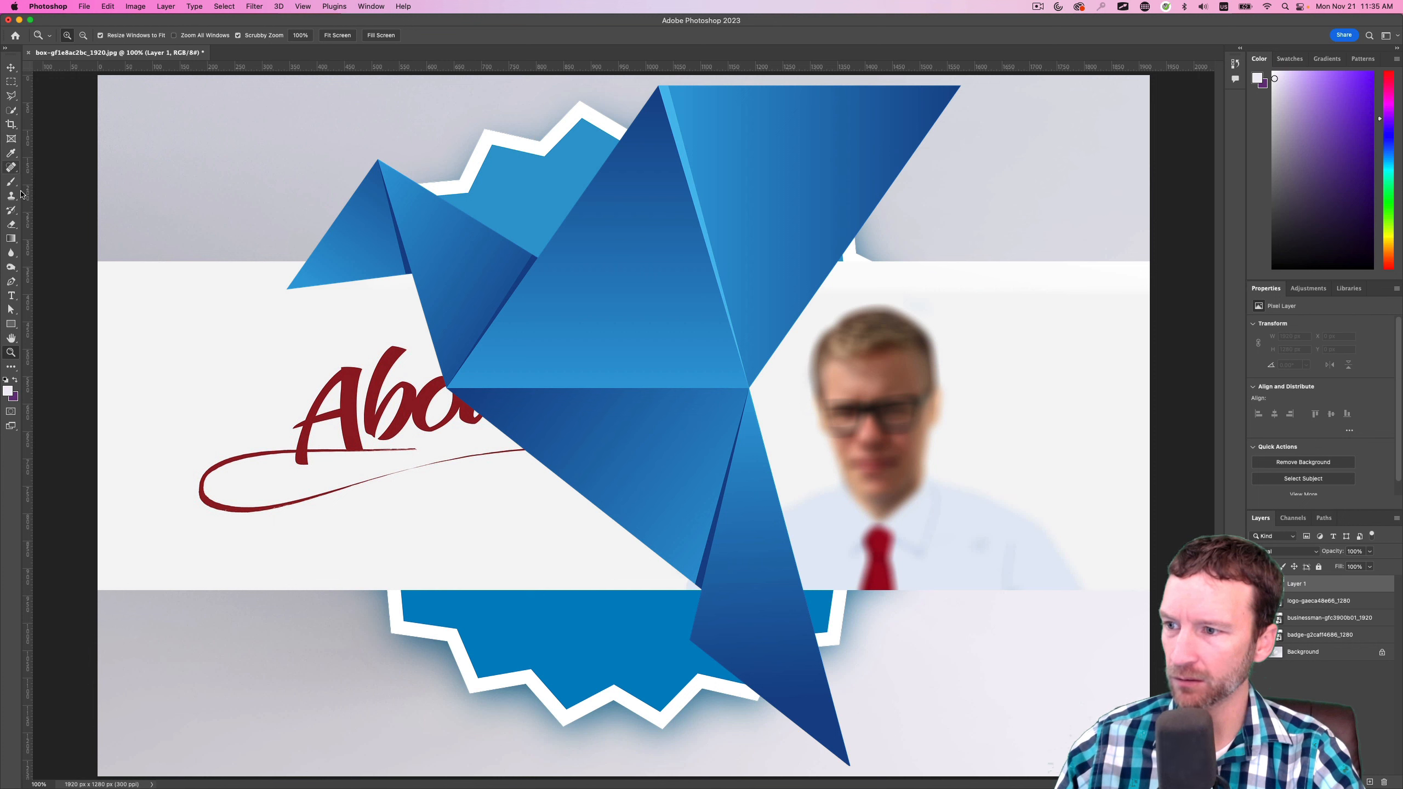
pyautogui.click(11, 296)
pyautogui.moveTo(250, 189); pyautogui.dragTo(464, 426)
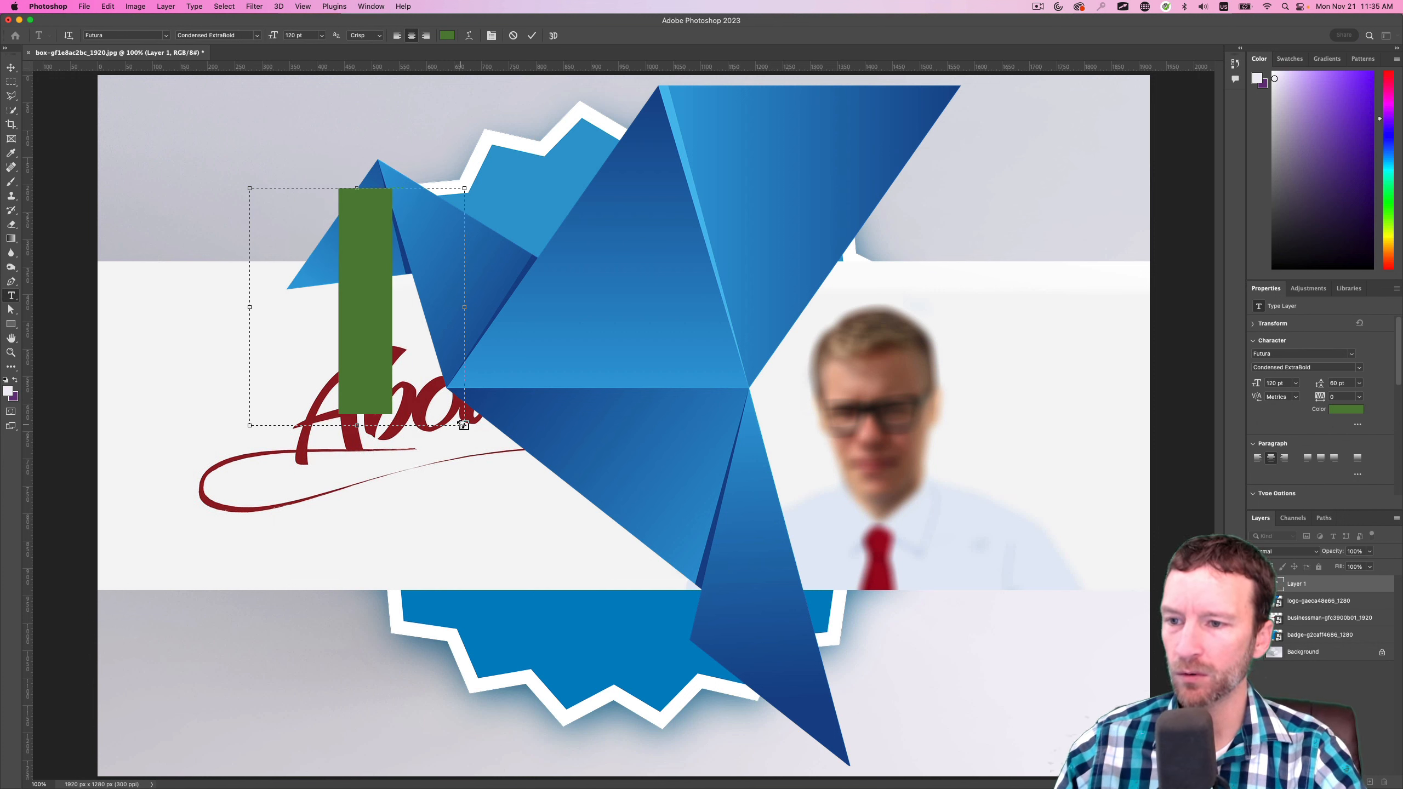
# Set the font size of the text in the new text box to 12 pt
pyautogui.click(322, 35)
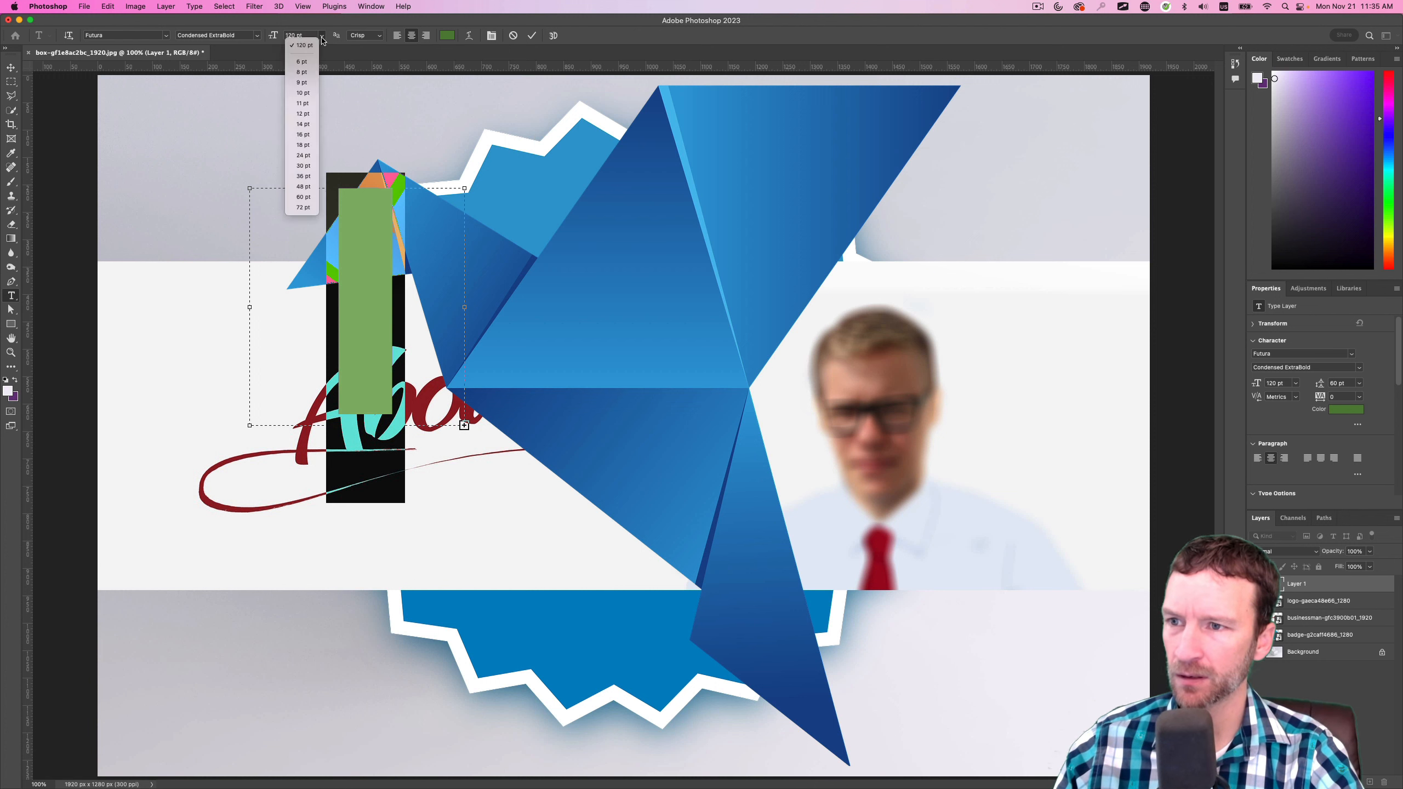
pyautogui.click(305, 127)
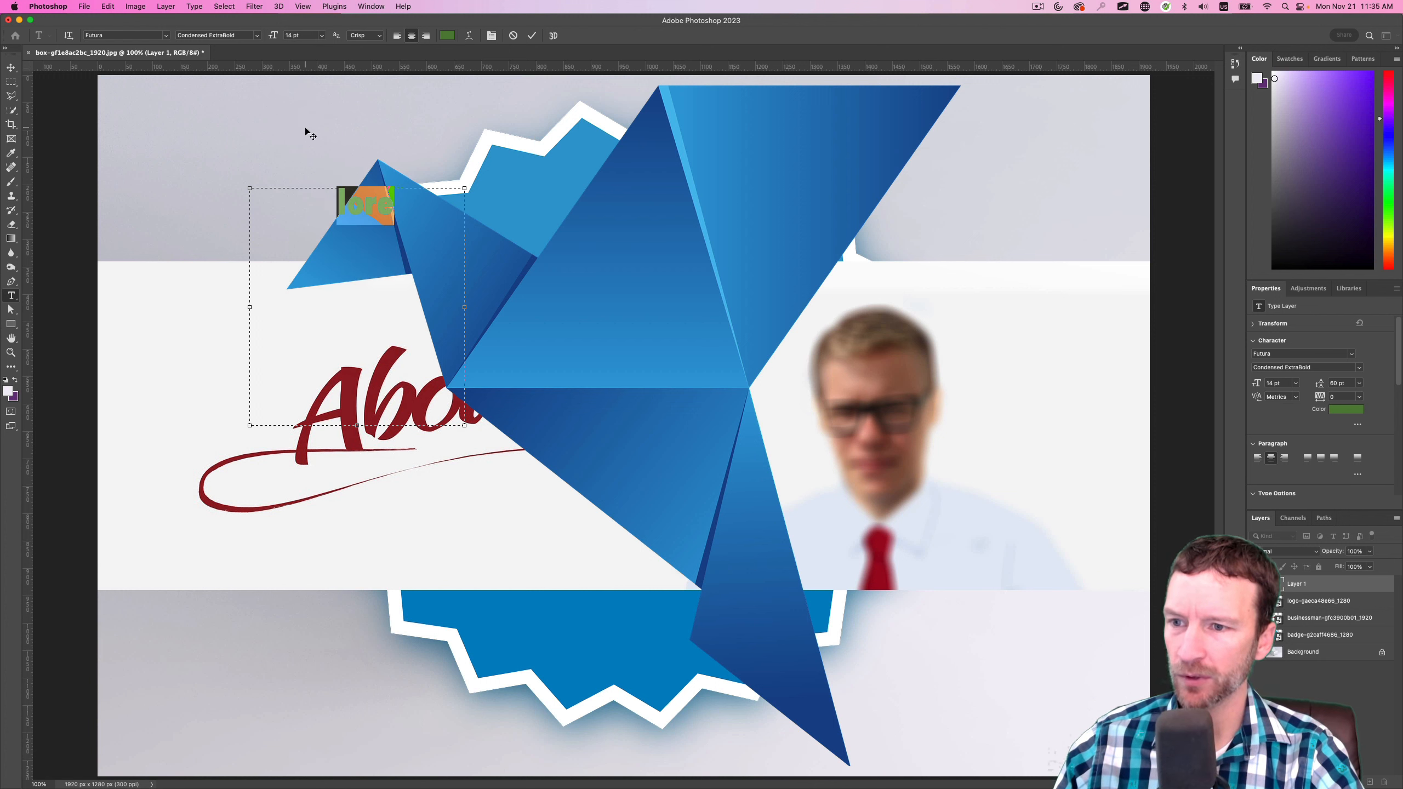
pyautogui.click(323, 37)
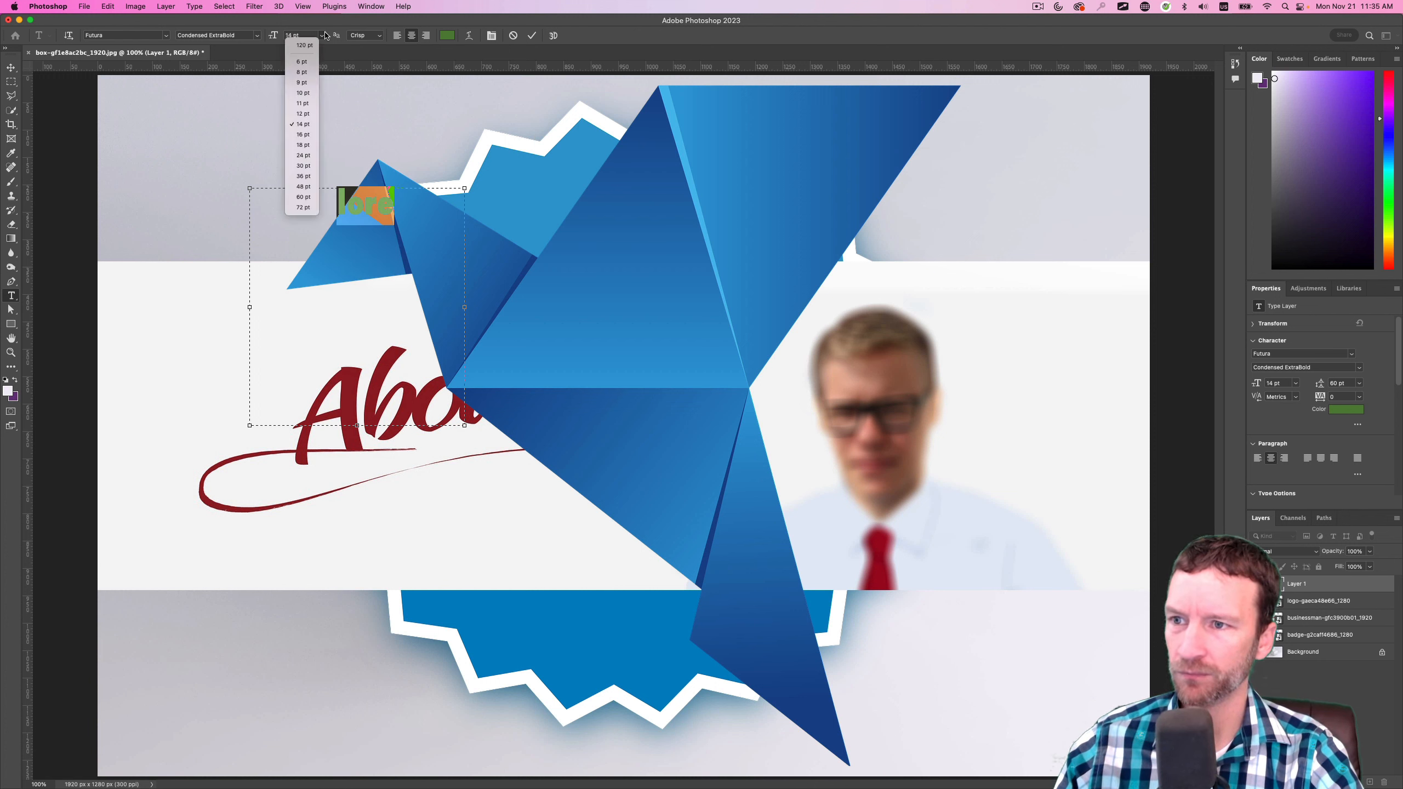
pyautogui.click(323, 37)
pyautogui.click(323, 36)
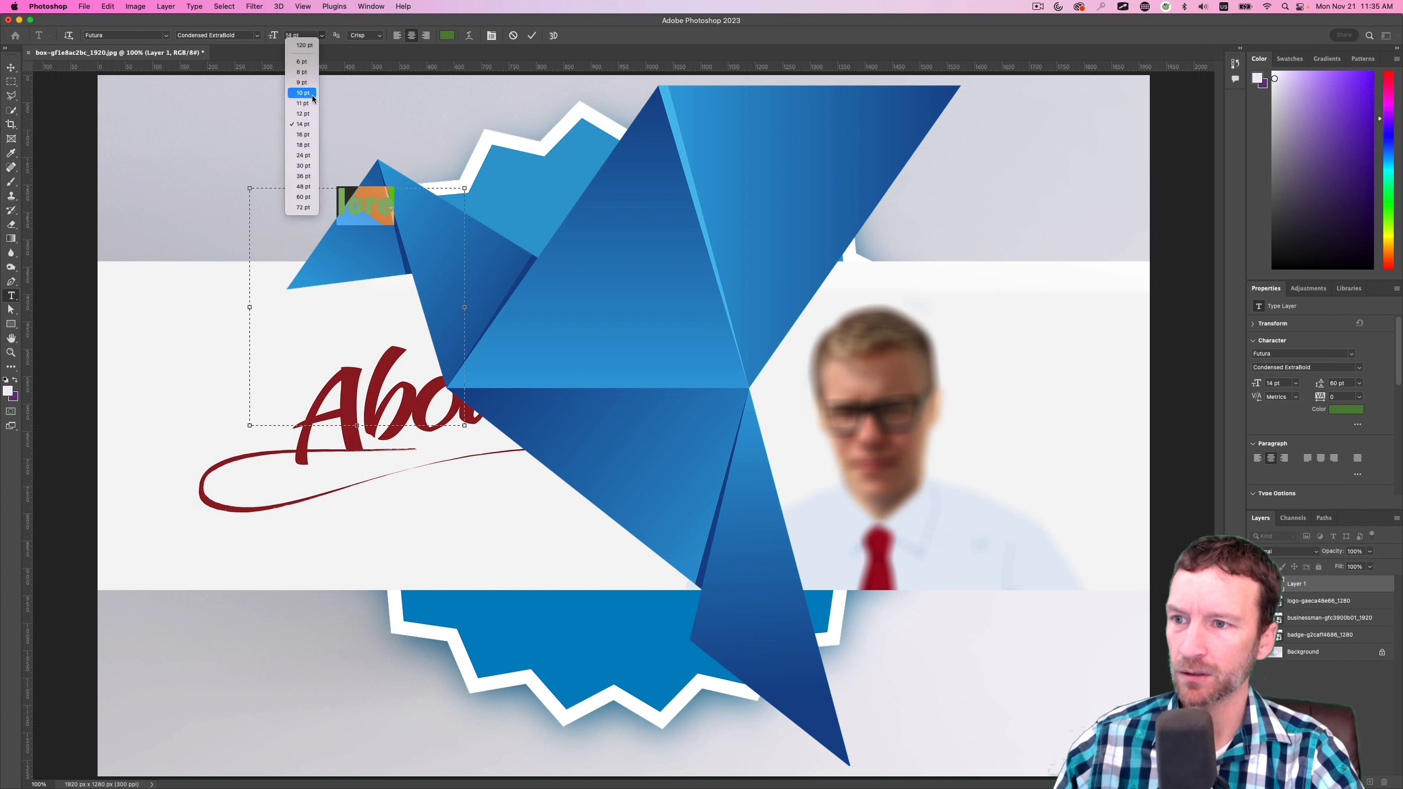
pyautogui.click(303, 113)
# Change the text color to a near-black green and enter "lorem psu" in the text box
pyautogui.click(447, 35)
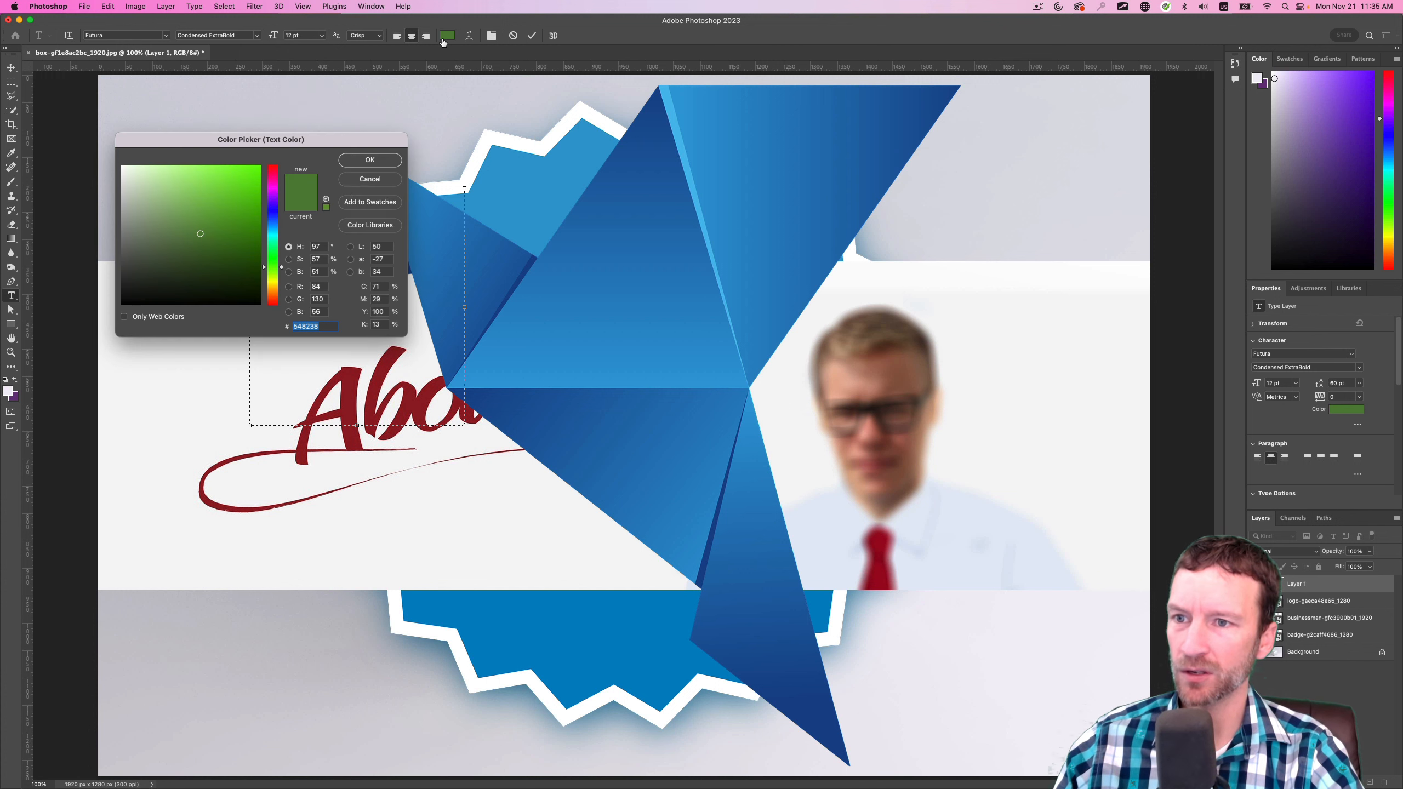
pyautogui.moveTo(224, 281); pyautogui.dragTo(245, 291)
pyautogui.click(370, 160)
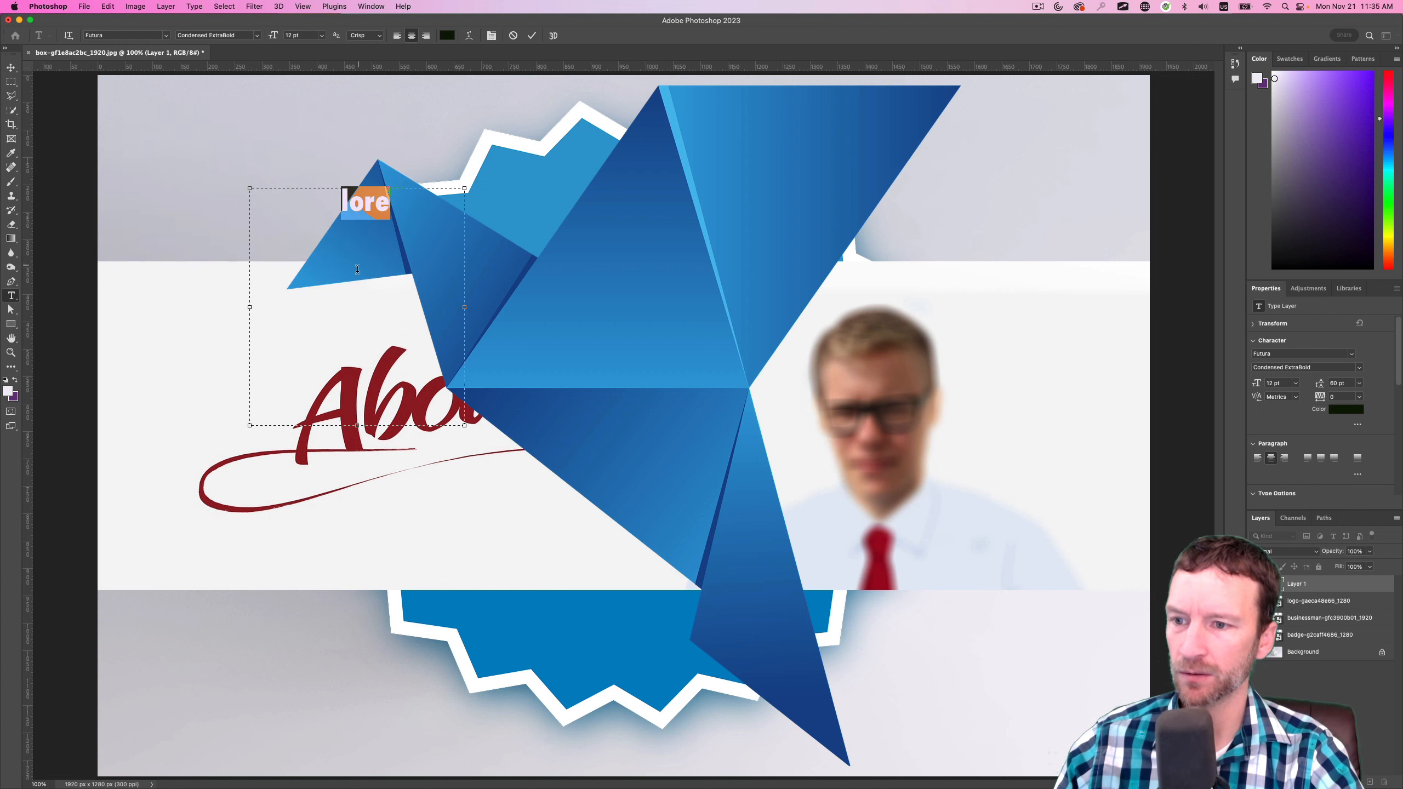
pyautogui.write('lorem p')
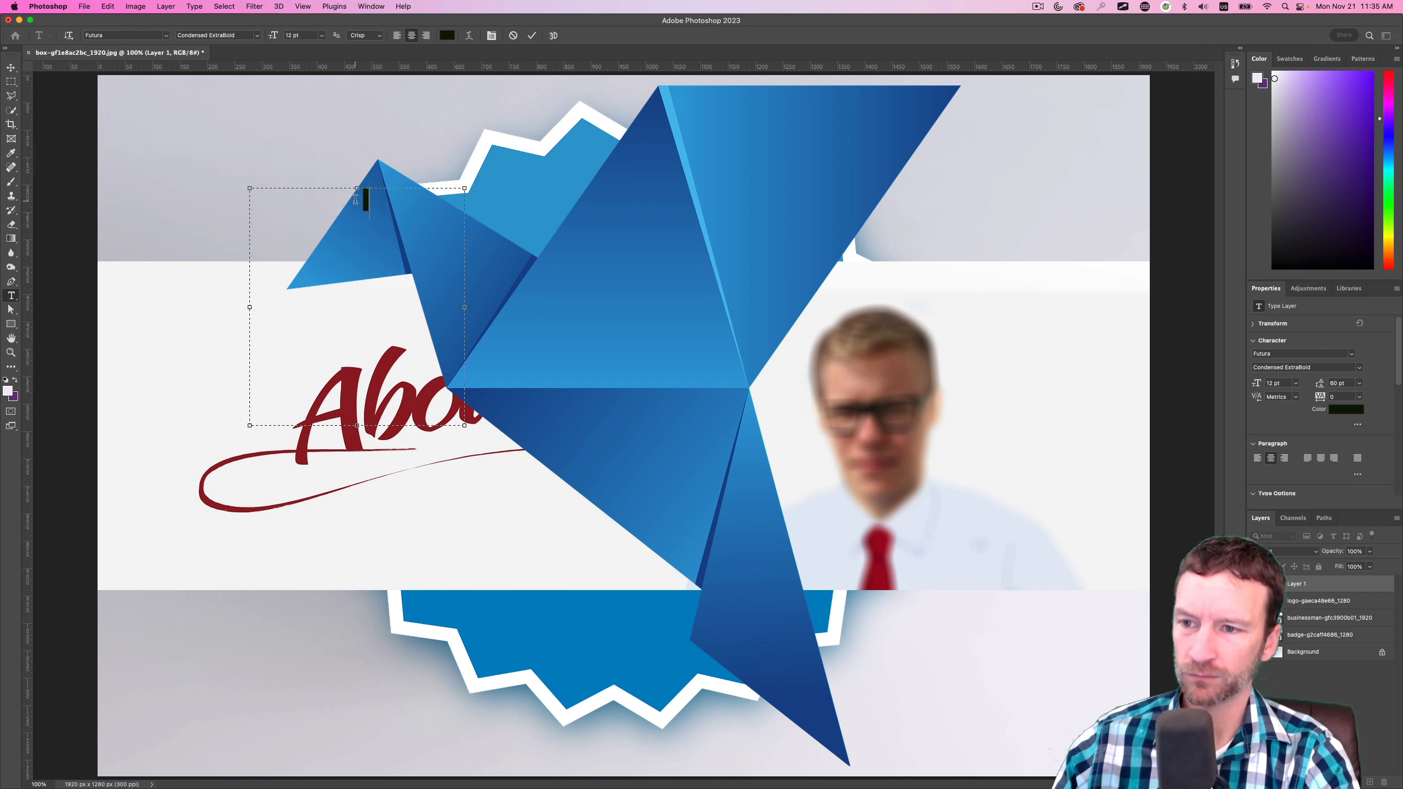
pyautogui.write('su')
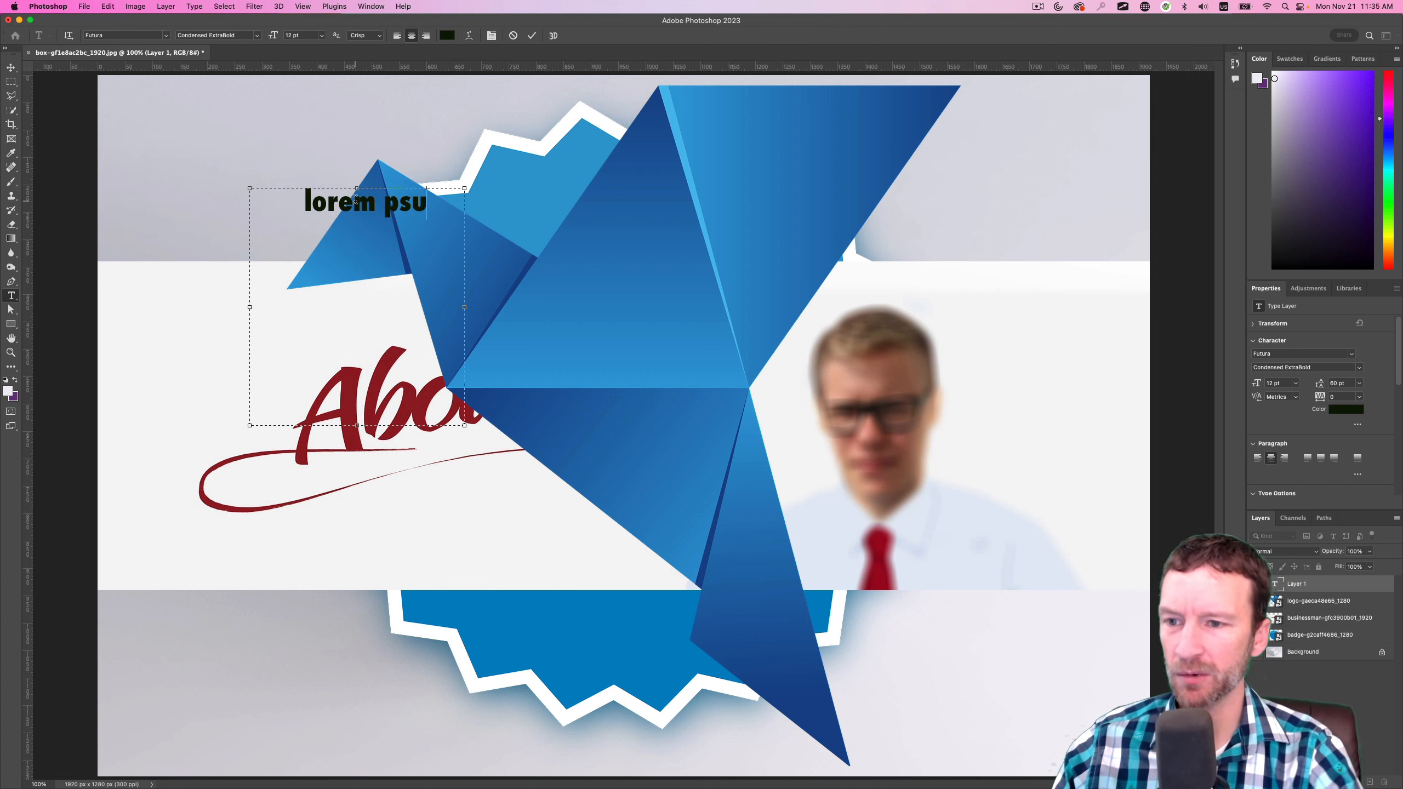
# Switch to the browser, open the Pixabay home page to examine its free stock image headline and search bar, and return to Photoshop
pyautogui.press('super+Tab')
pyautogui.scroll(-5, 683, 415)
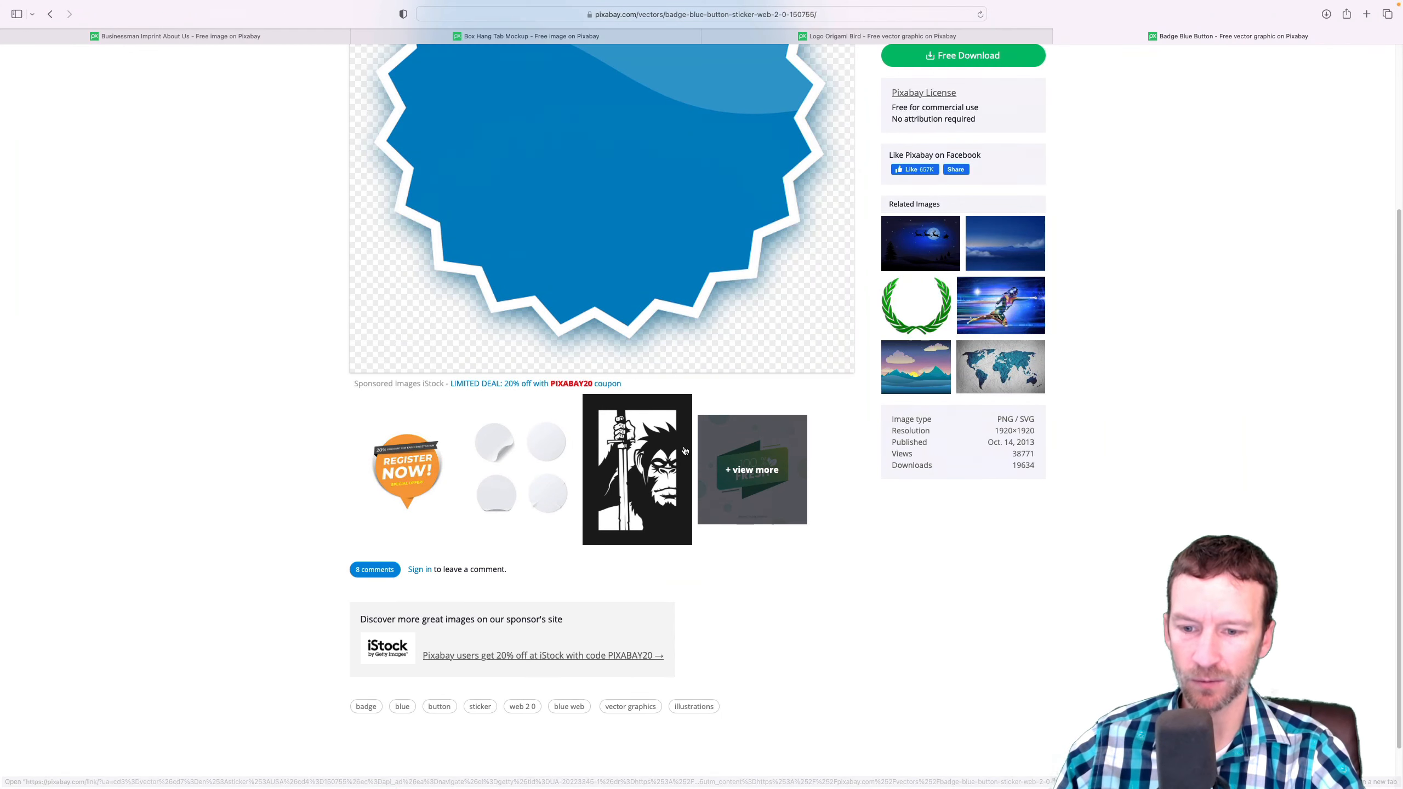
pyautogui.scroll(5, 694, 434)
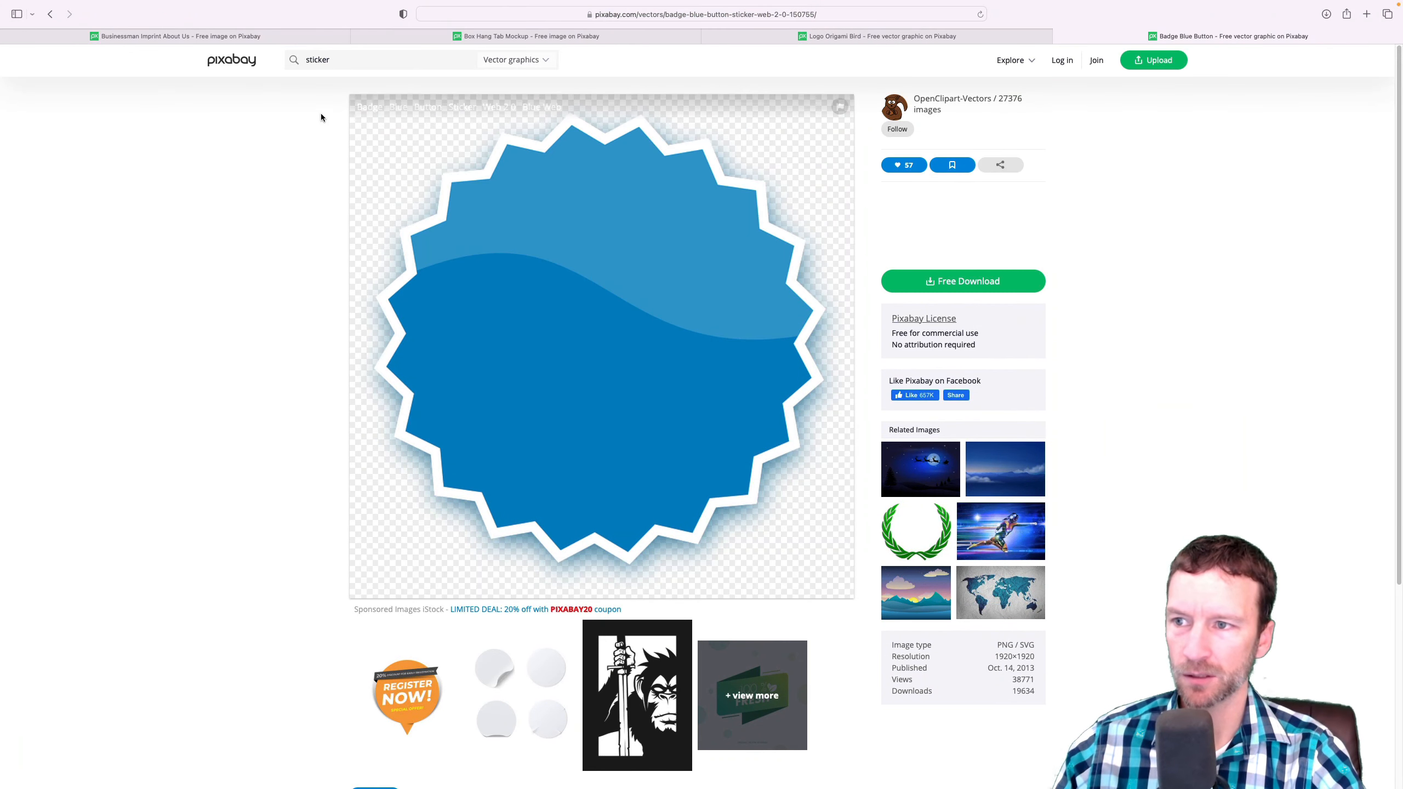
pyautogui.click(238, 60)
pyautogui.moveTo(395, 185); pyautogui.dragTo(921, 211)
pyautogui.press('super+Tab')
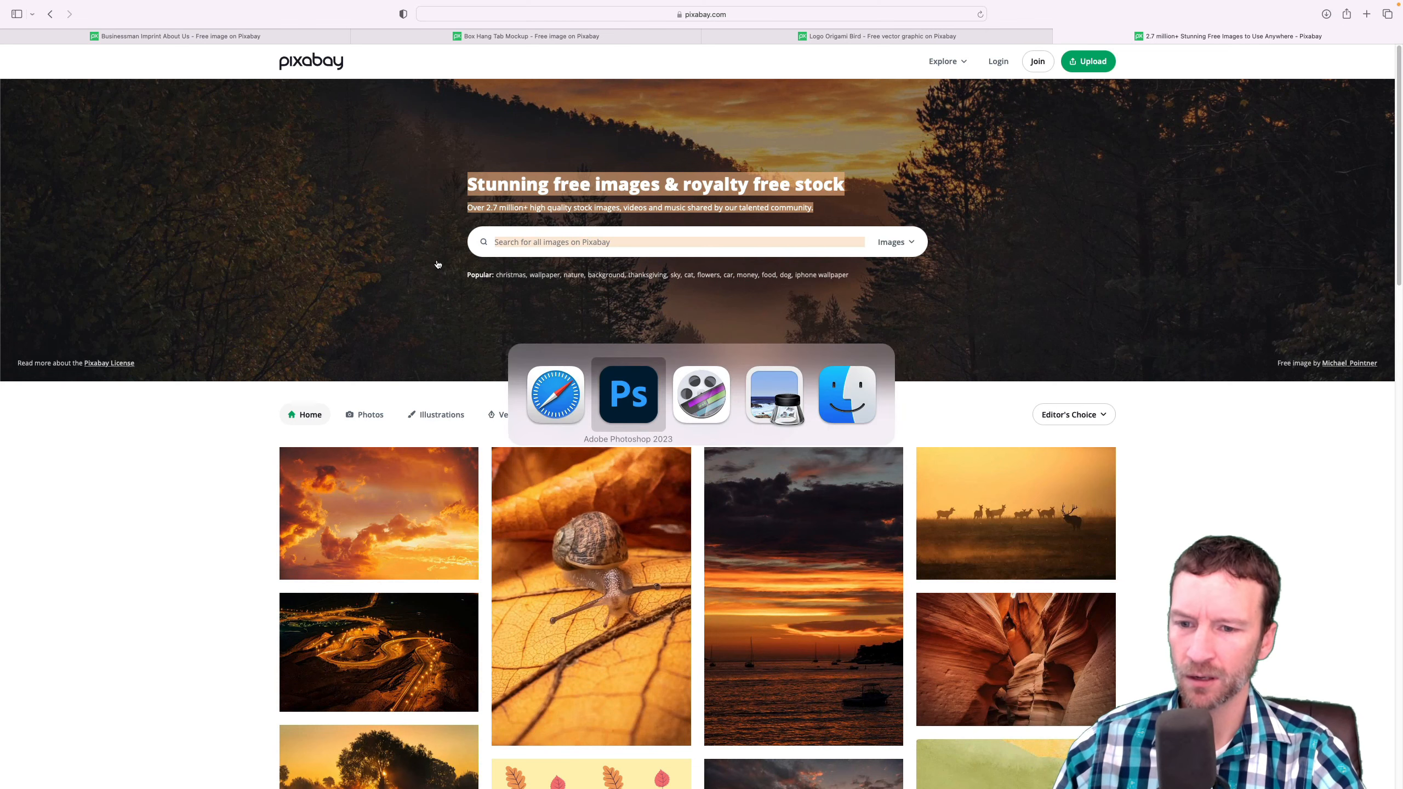
# Replace the placeholder in the text box with the copied Pixabay headline and tagline, starting "Stunning free images & royalty free stock"
pyautogui.doubleClick(369, 202)
pyautogui.press('super+a')
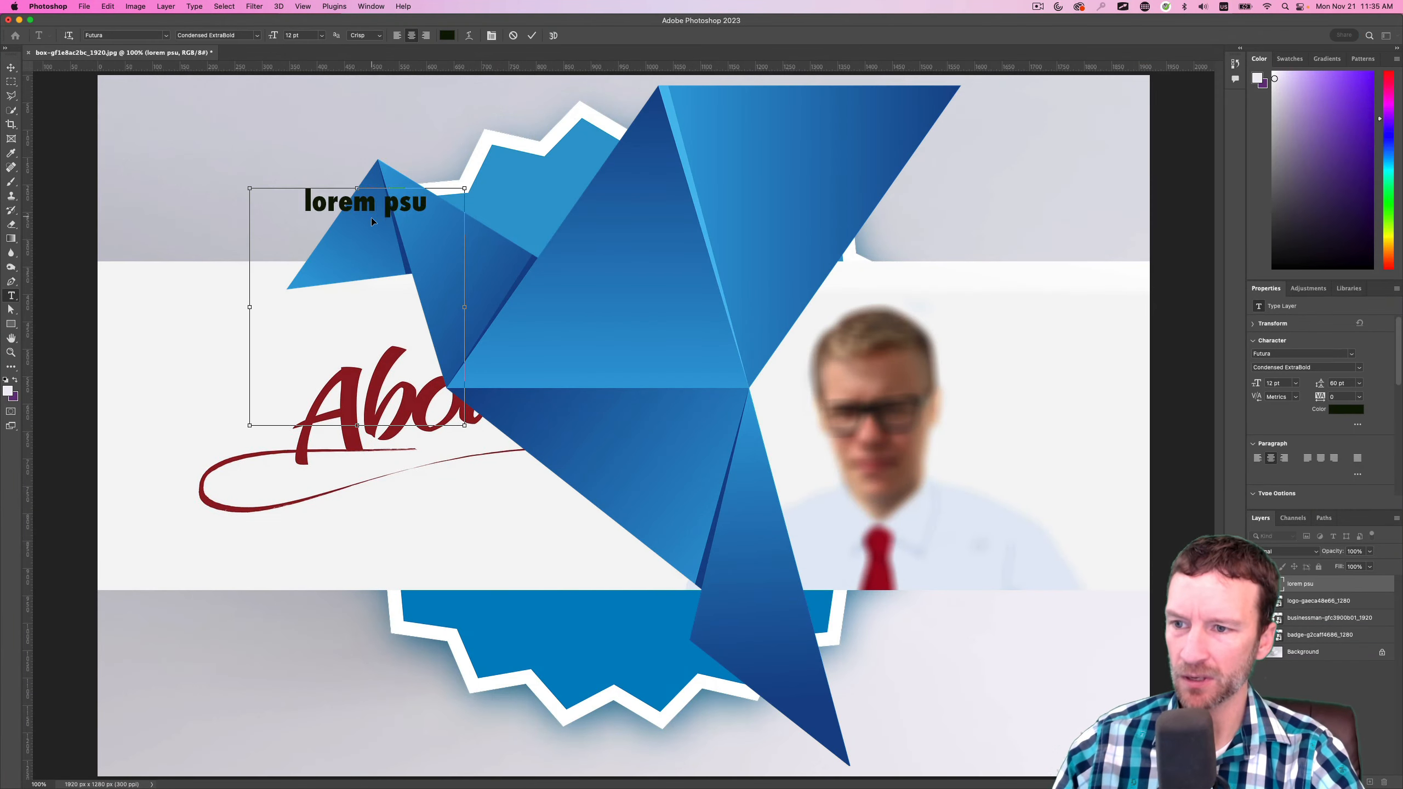
pyautogui.press('super+v')
# Set the leading of all the text in the text box to Auto
pyautogui.press('super+a')
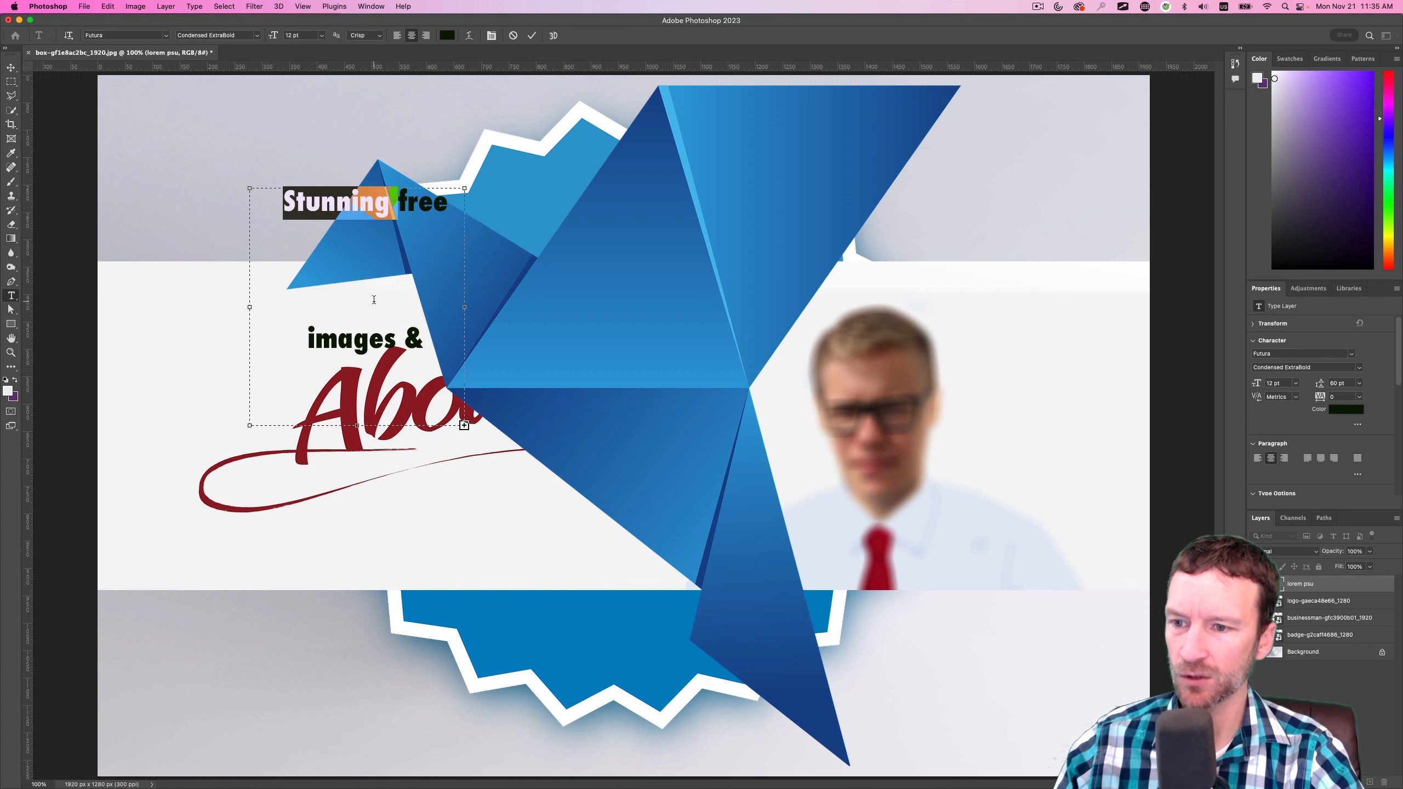
pyautogui.click(492, 36)
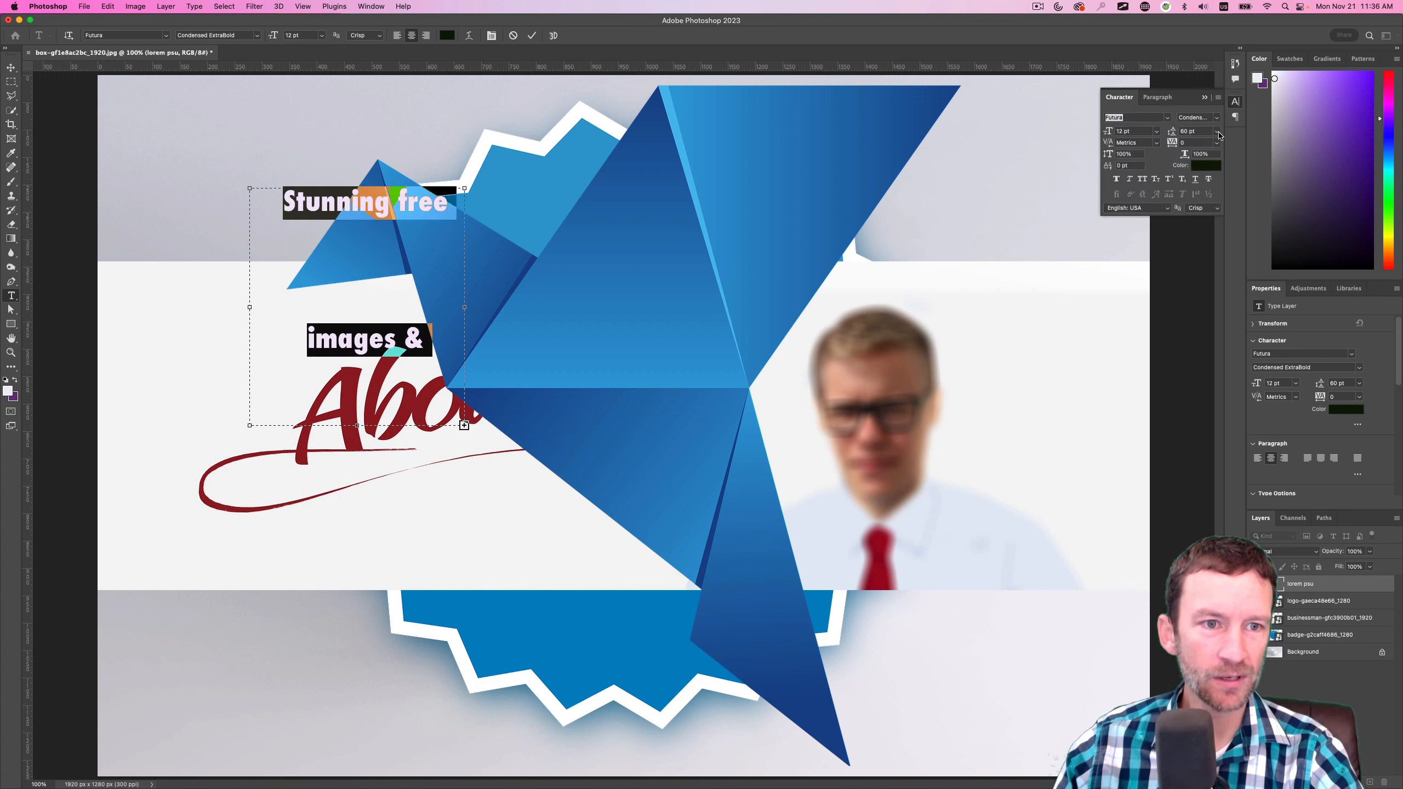
pyautogui.click(1217, 132)
pyautogui.click(1198, 142)
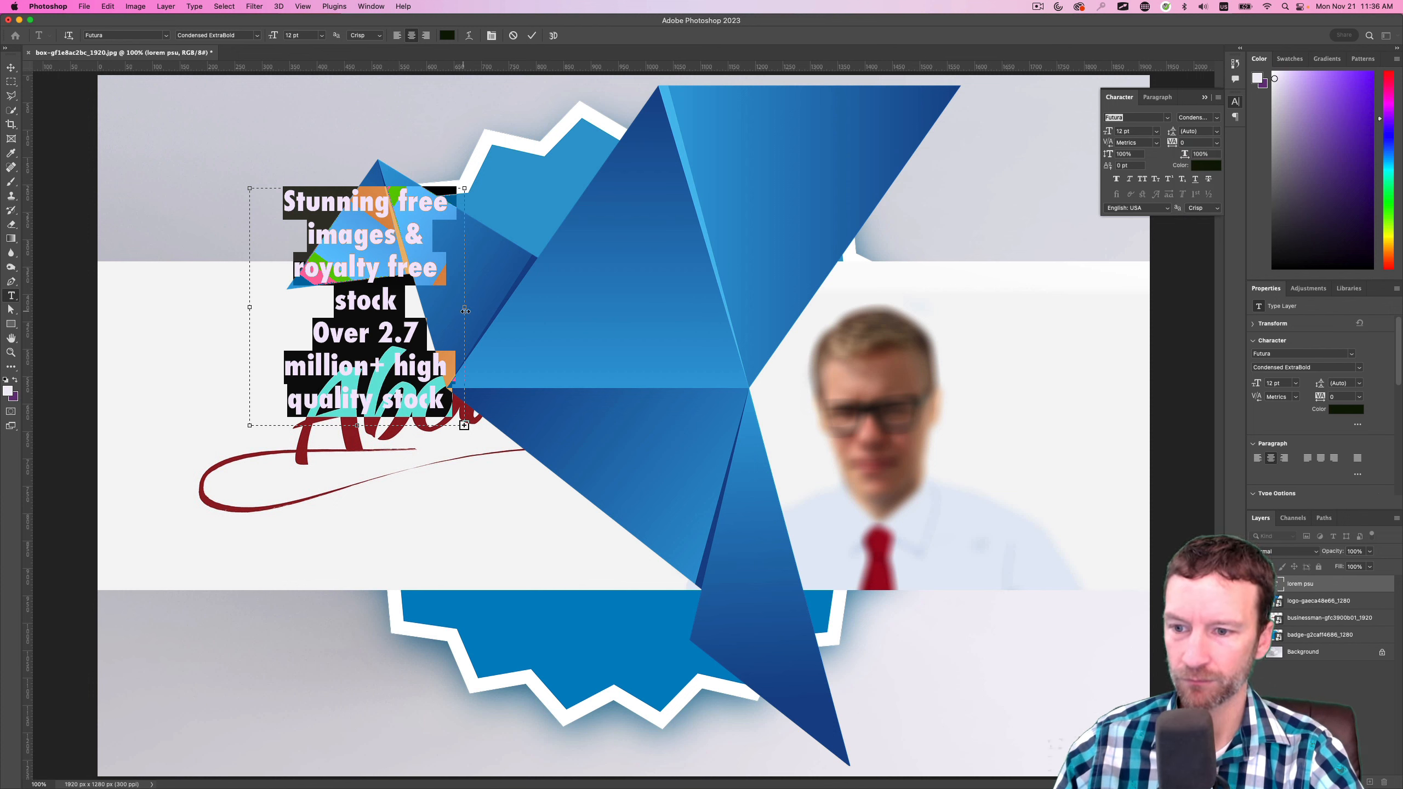
# Enlarge the text box until the whole paragraph fits, and move the text block down and right over the bird's body
pyautogui.moveTo(462, 311); pyautogui.dragTo(576, 391)
pyautogui.click(11, 67)
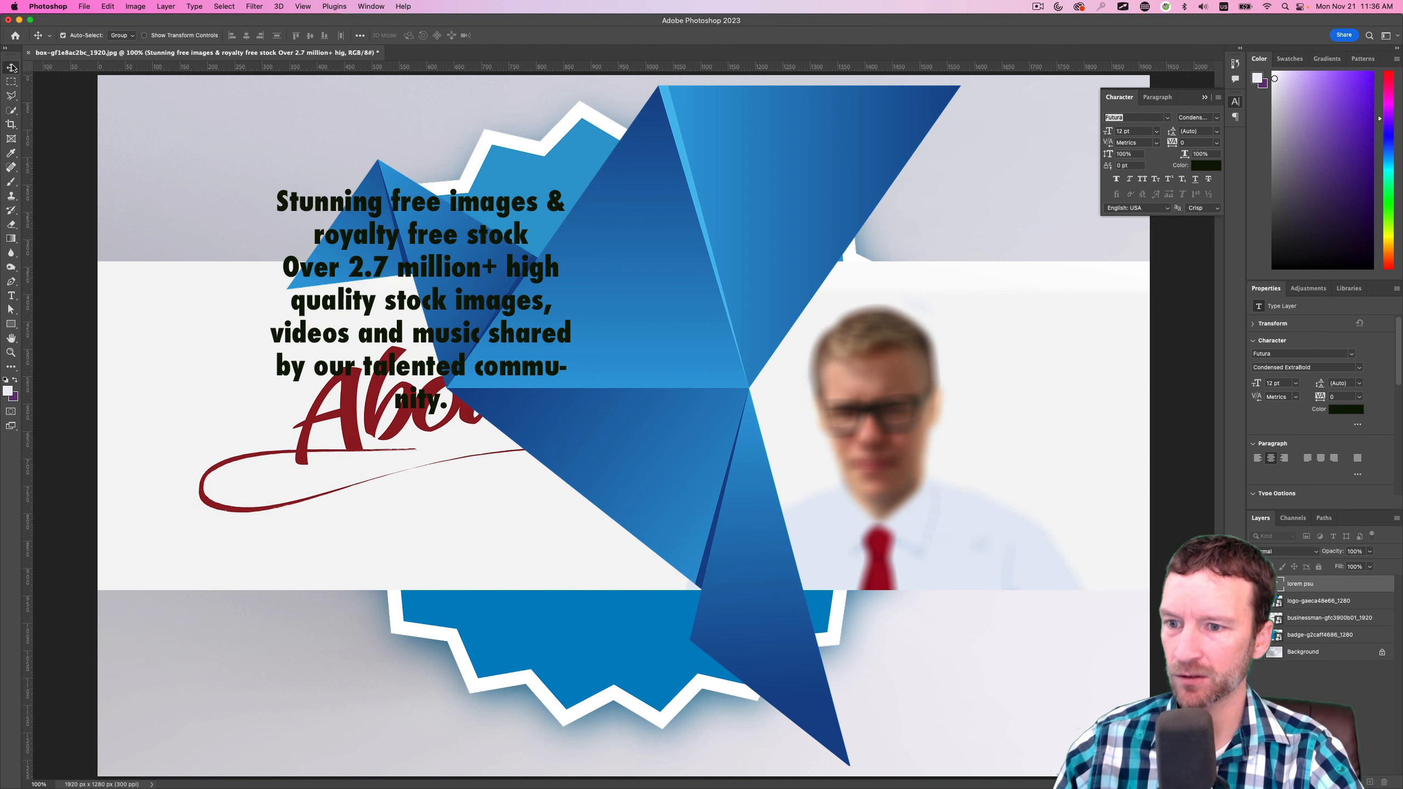
pyautogui.moveTo(411, 275); pyautogui.dragTo(507, 392)
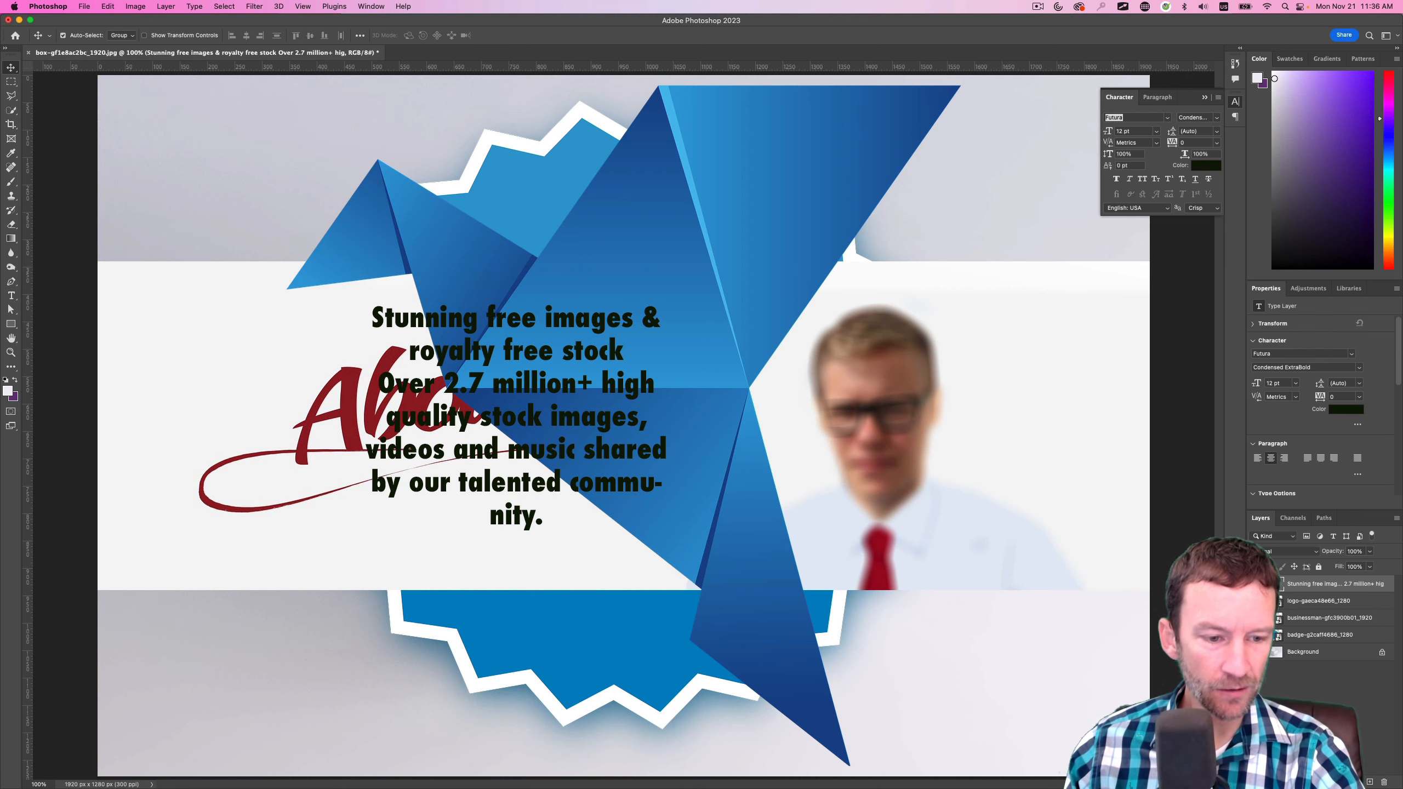
# Hide every layer except the Background and duplicate the Background layer
pyautogui.keyDown('alt'); pyautogui.click(1258, 652); pyautogui.keyUp('alt')
pyautogui.click(1317, 654)
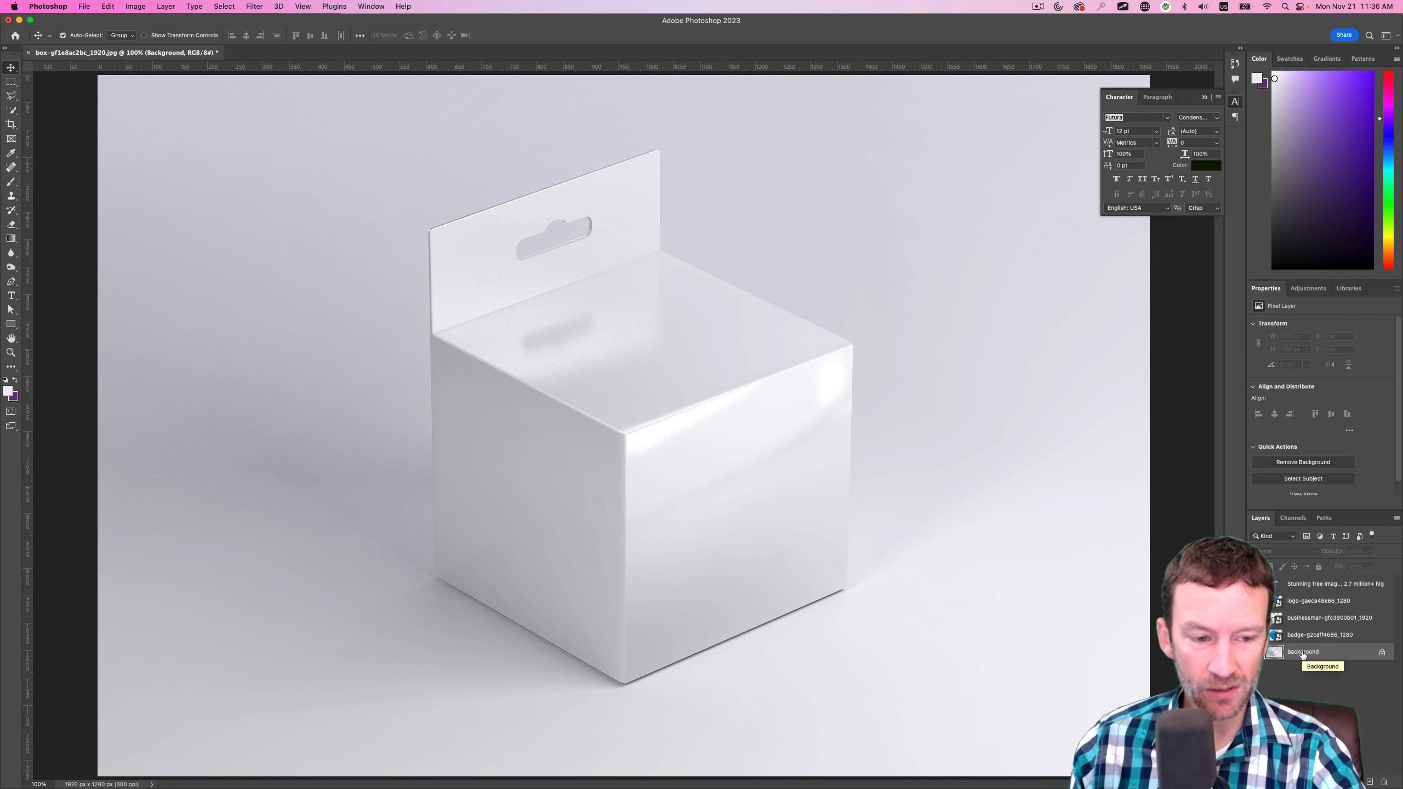
pyautogui.moveTo(1302, 654); pyautogui.dragTo(1344, 703)
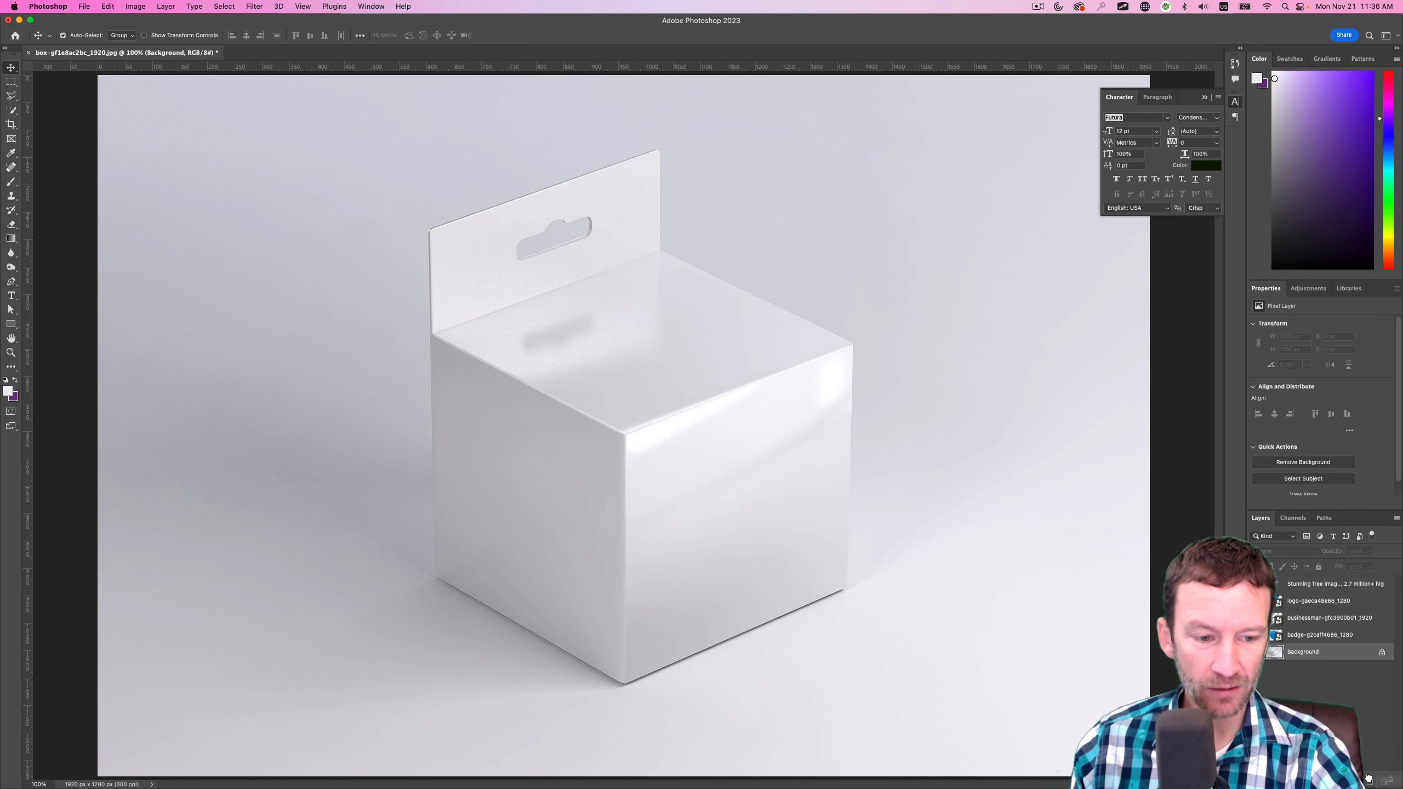
pyautogui.moveTo(1369, 778); pyautogui.dragTo(1370, 780)
pyautogui.click(1312, 670)
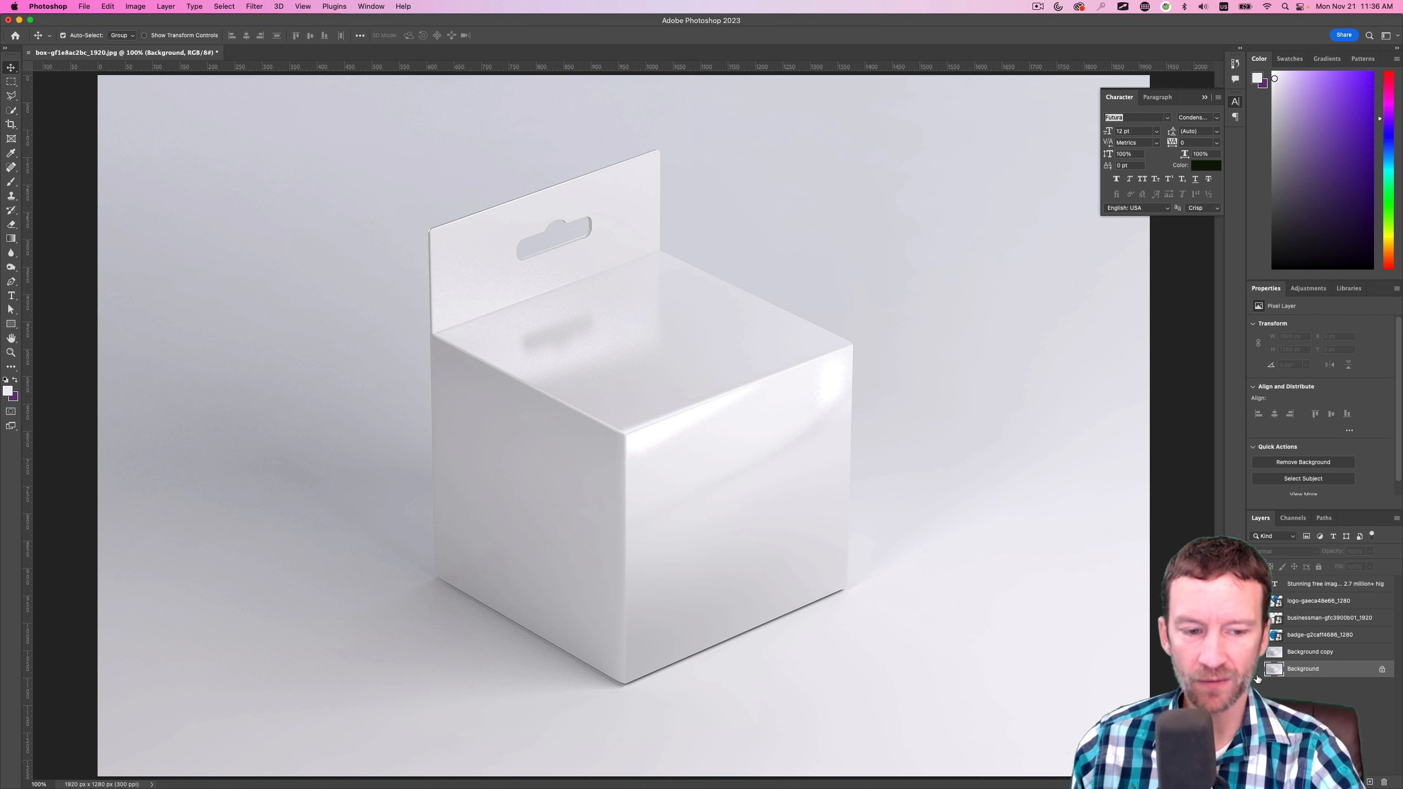
pyautogui.click(1308, 657)
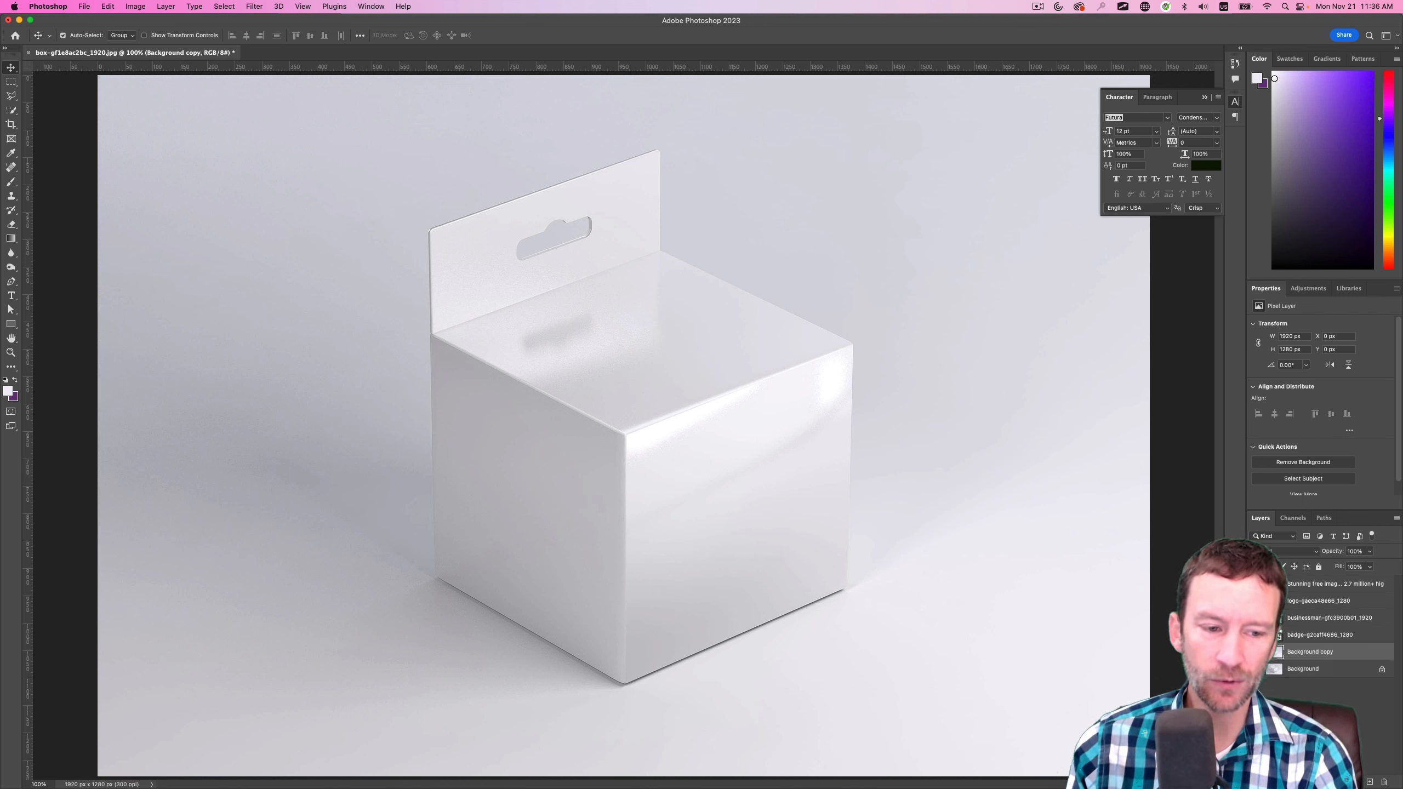
pyautogui.click(1292, 668)
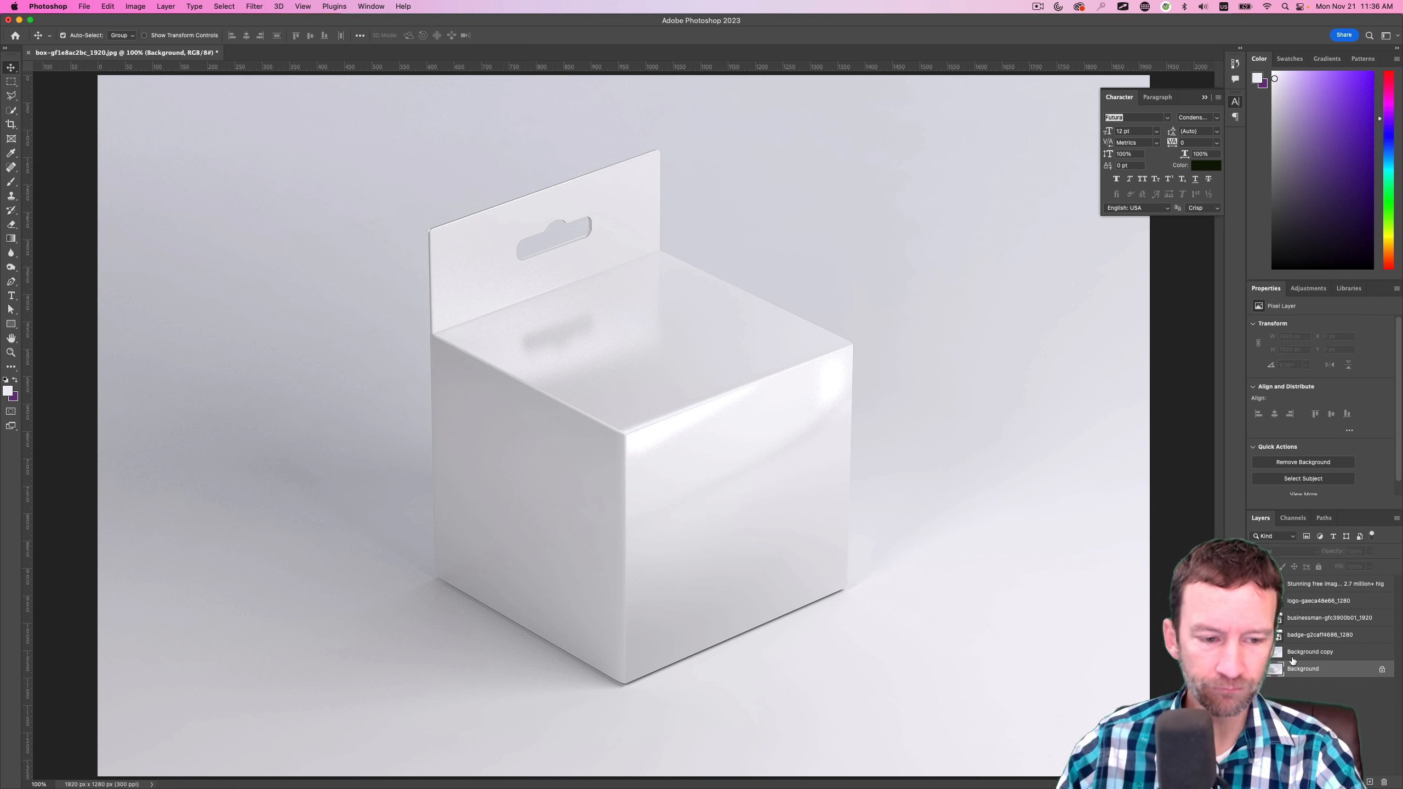
pyautogui.click(1292, 654)
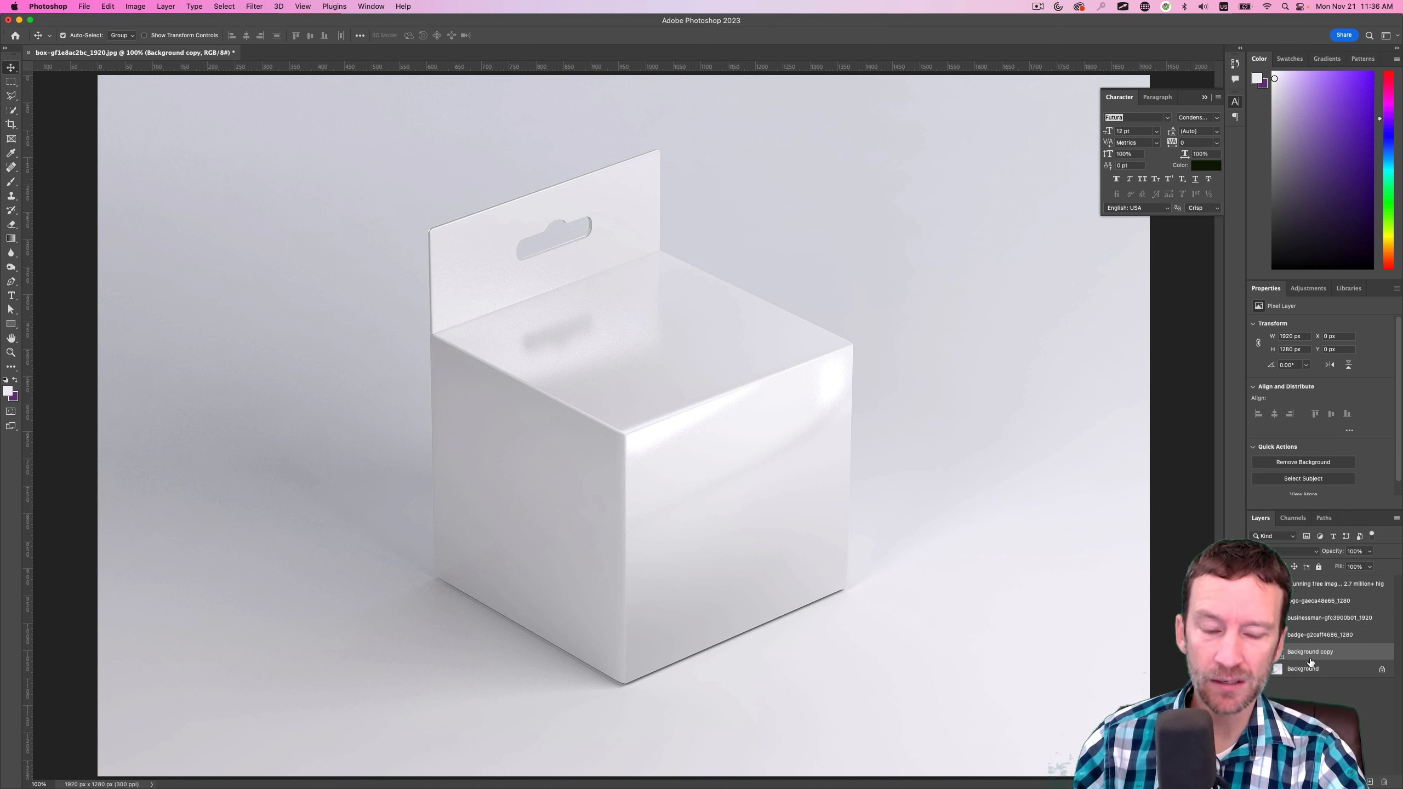
pyautogui.click(1312, 721)
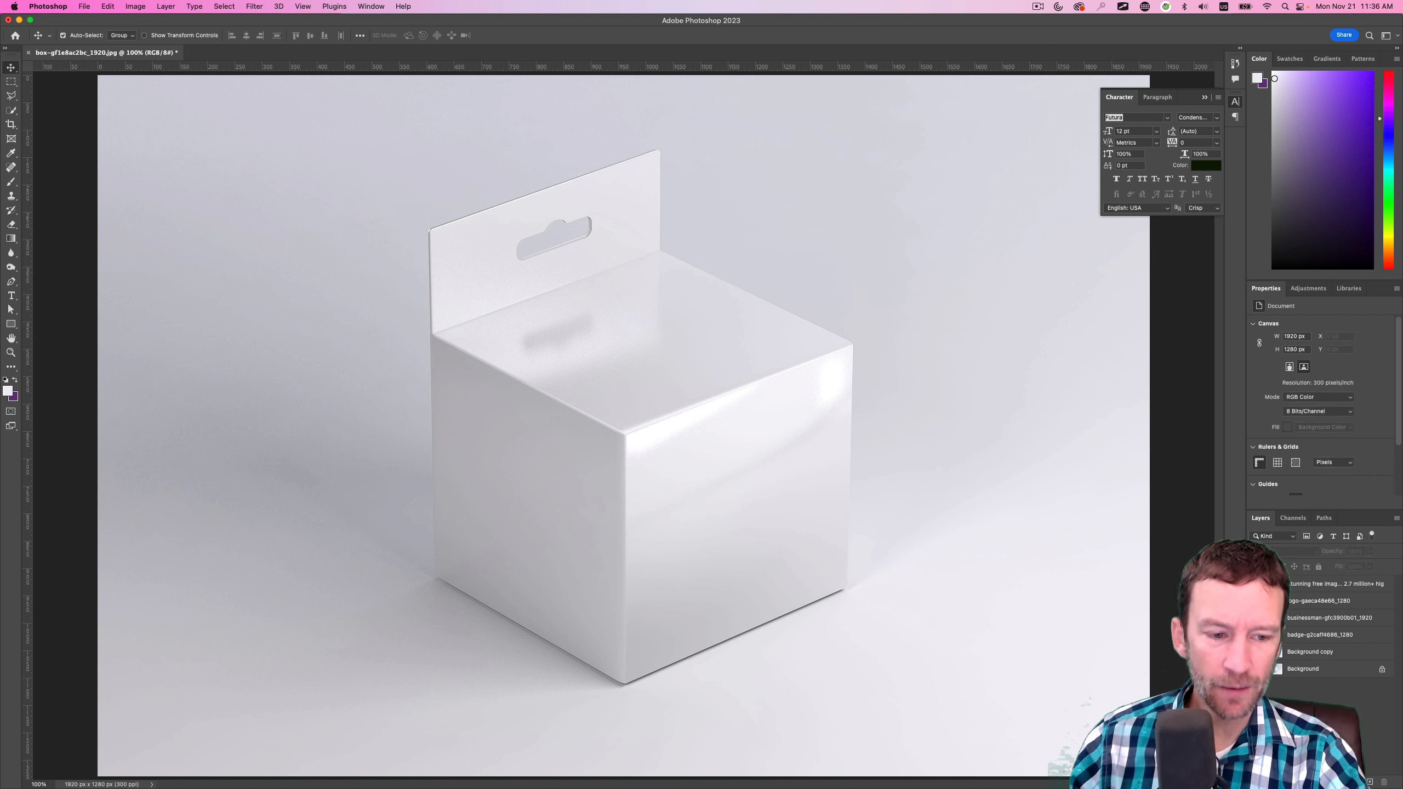
# Open the Vanishing Point filter on the Background copy layer
pyautogui.click(305, 6)
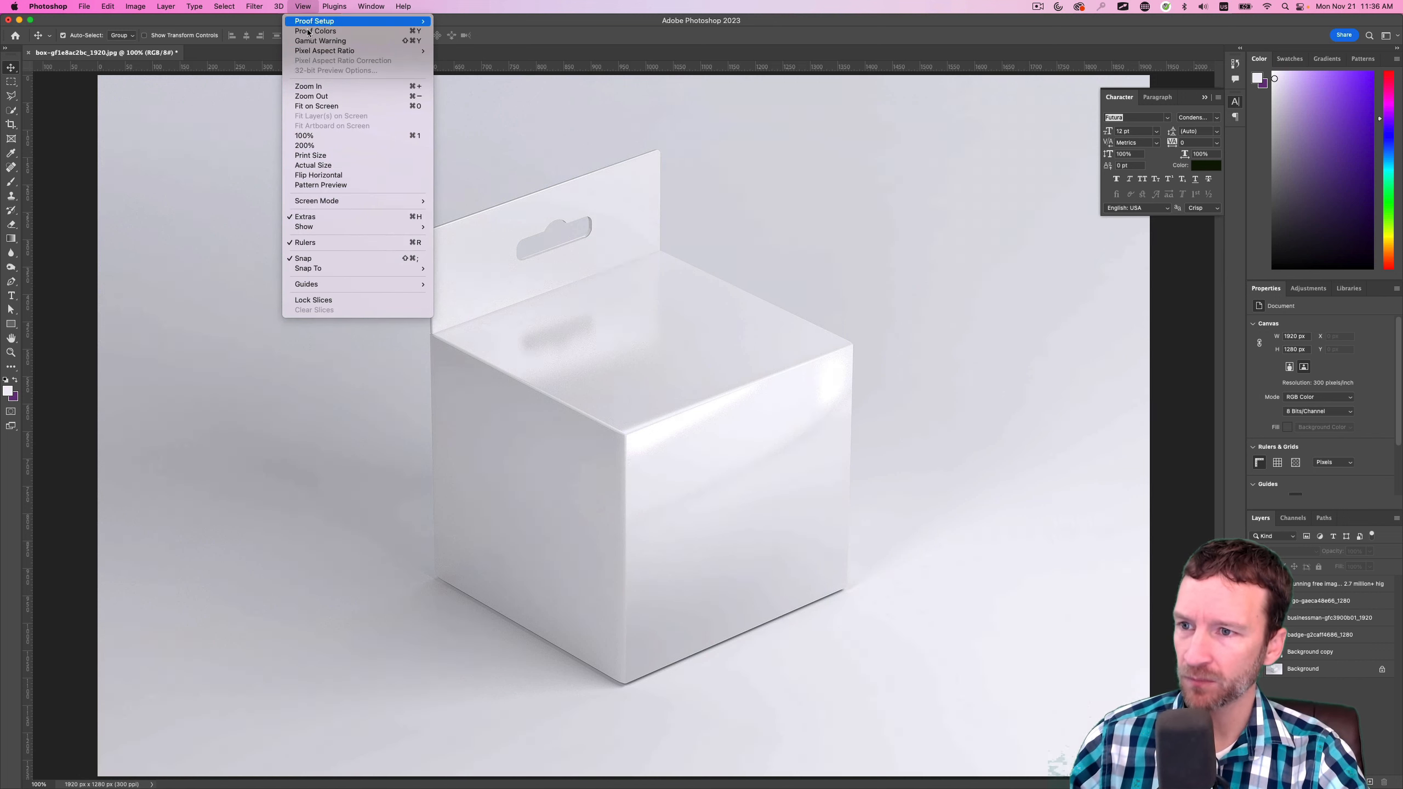
pyautogui.moveTo(248, 6)
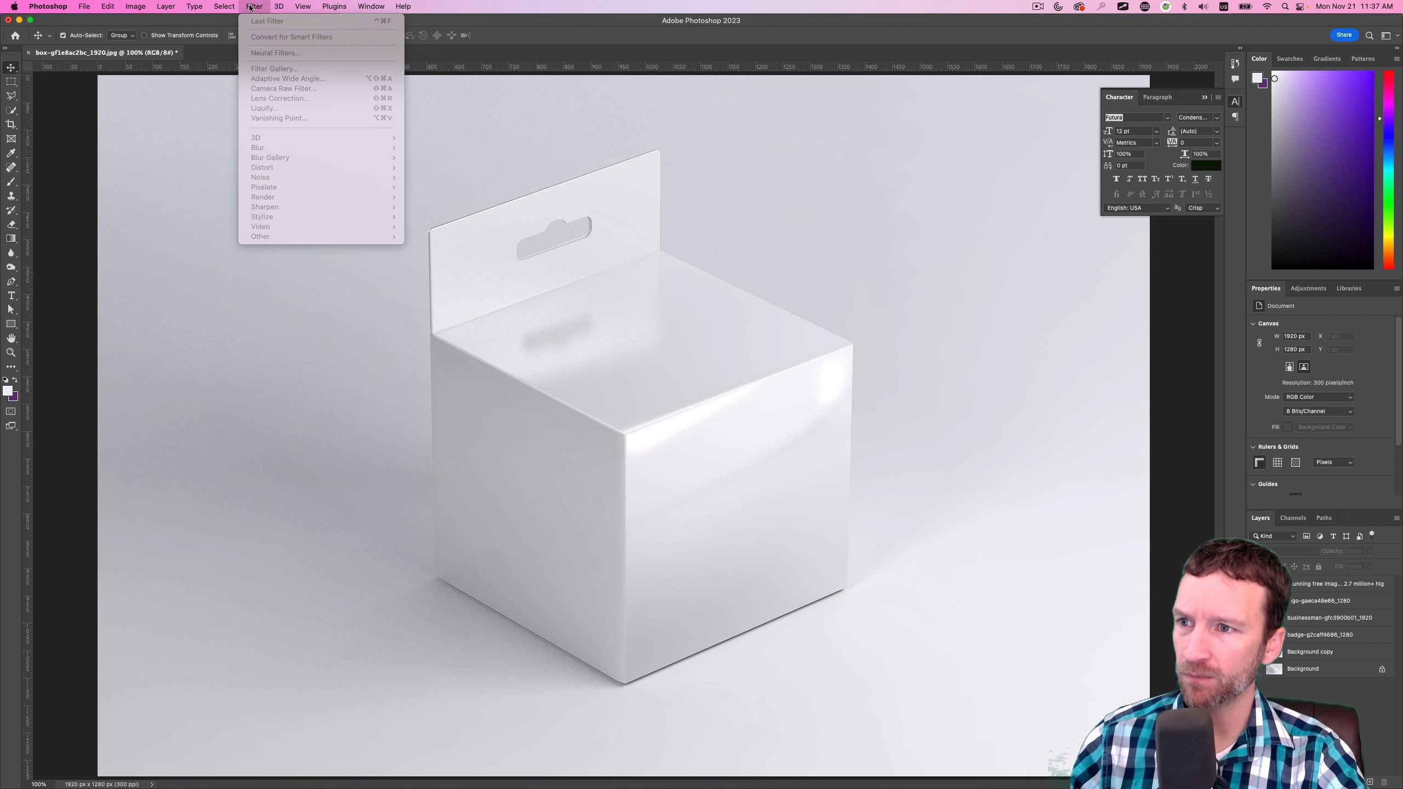
pyautogui.click(250, 8)
pyautogui.click(1321, 657)
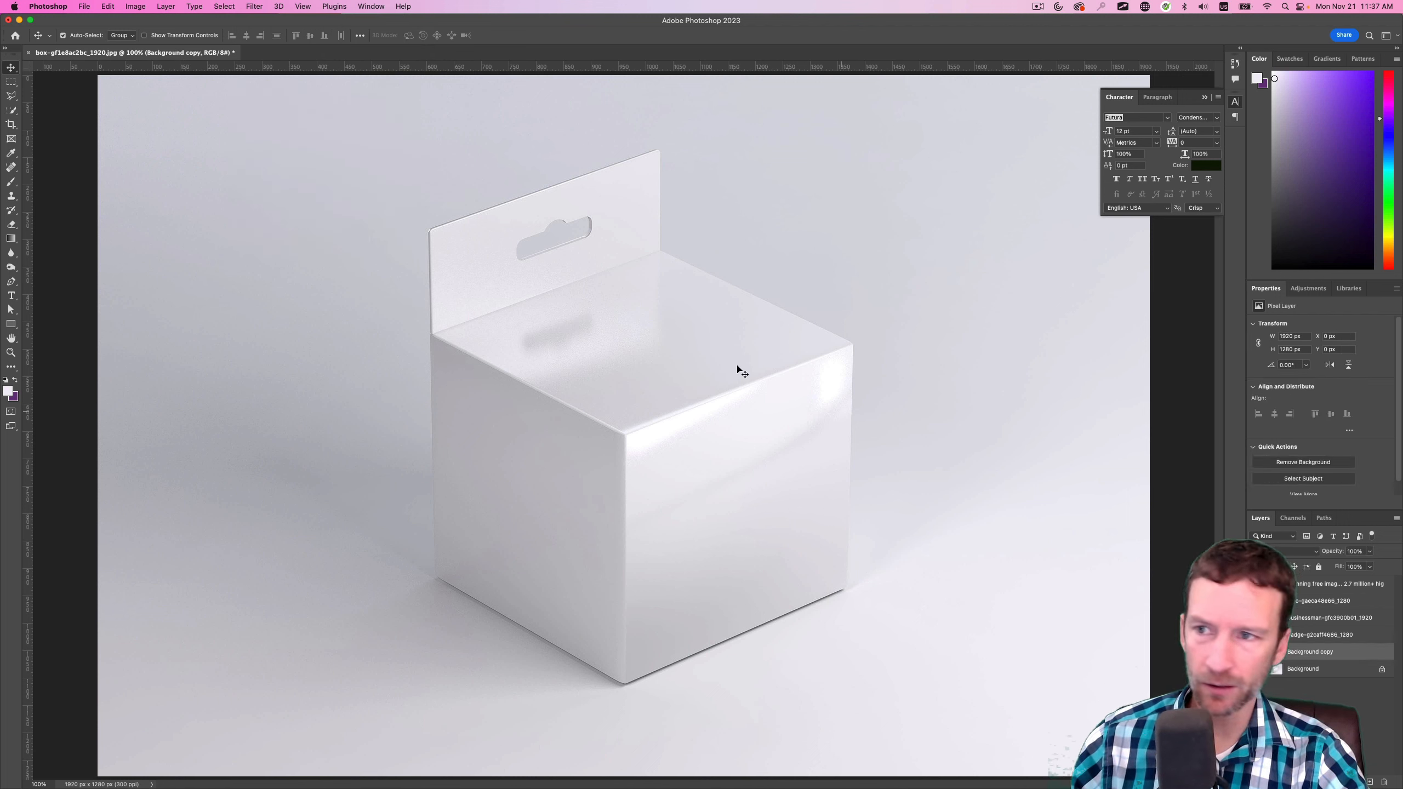
pyautogui.click(252, 5)
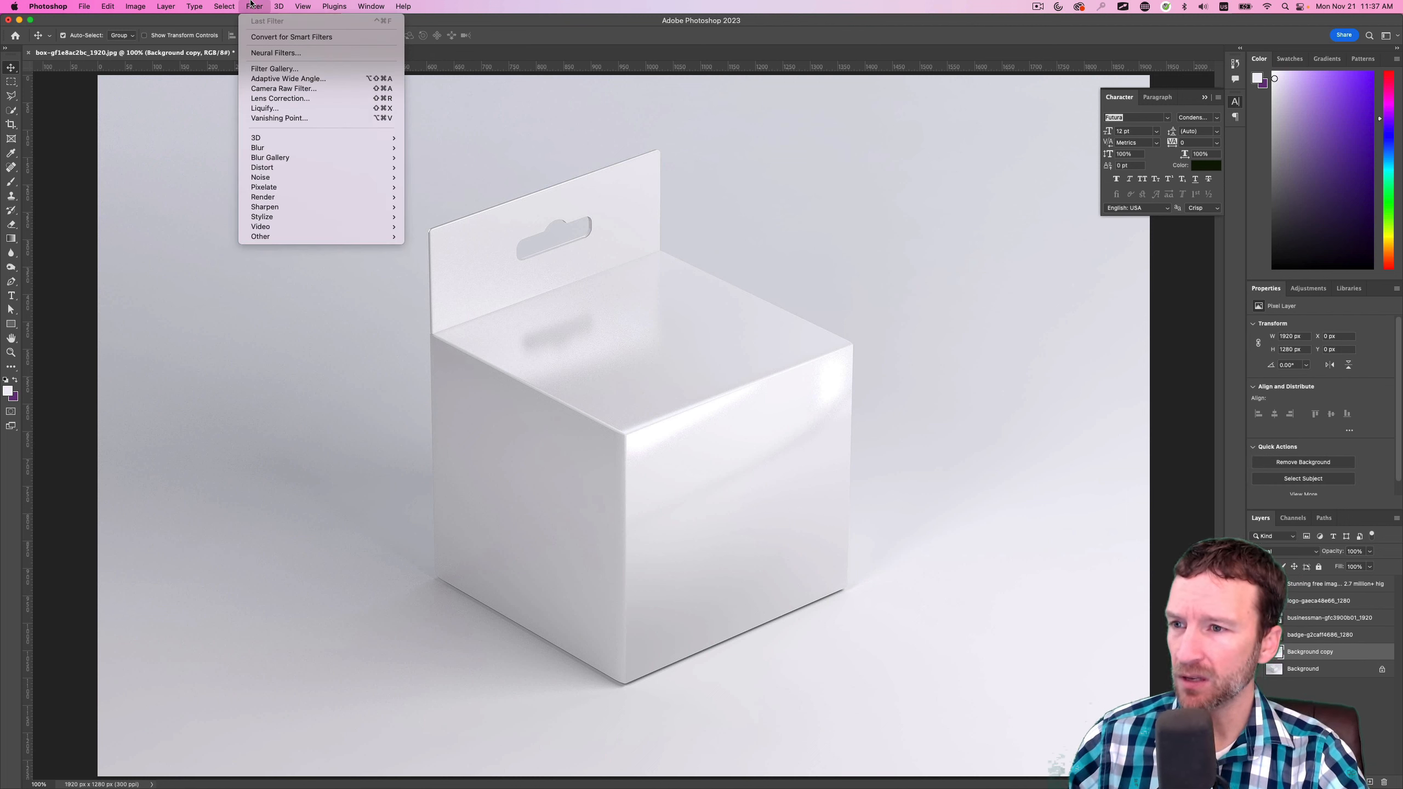
pyautogui.click(279, 118)
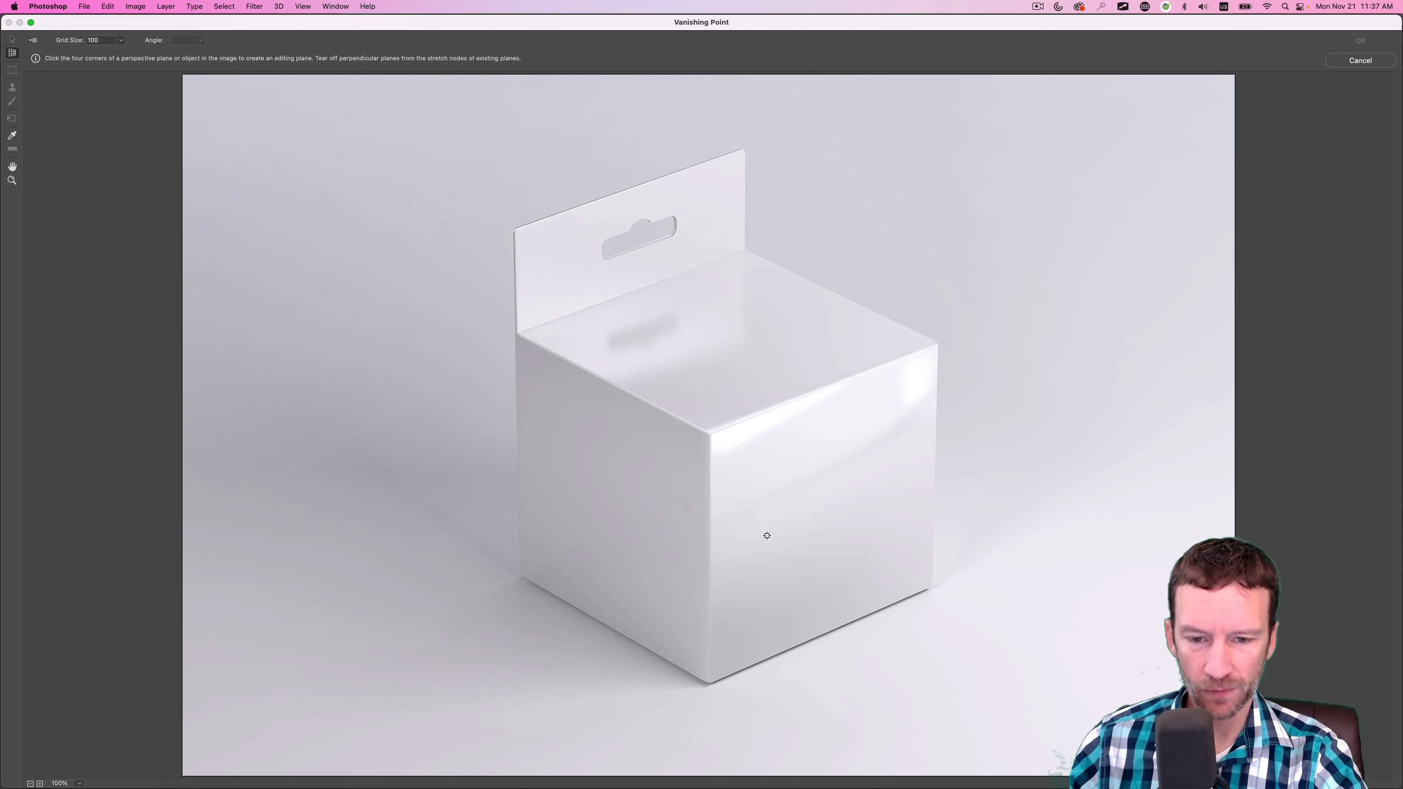
# Create a perspective plane on the box's right front face by marking its four corners
pyautogui.click(709, 684)
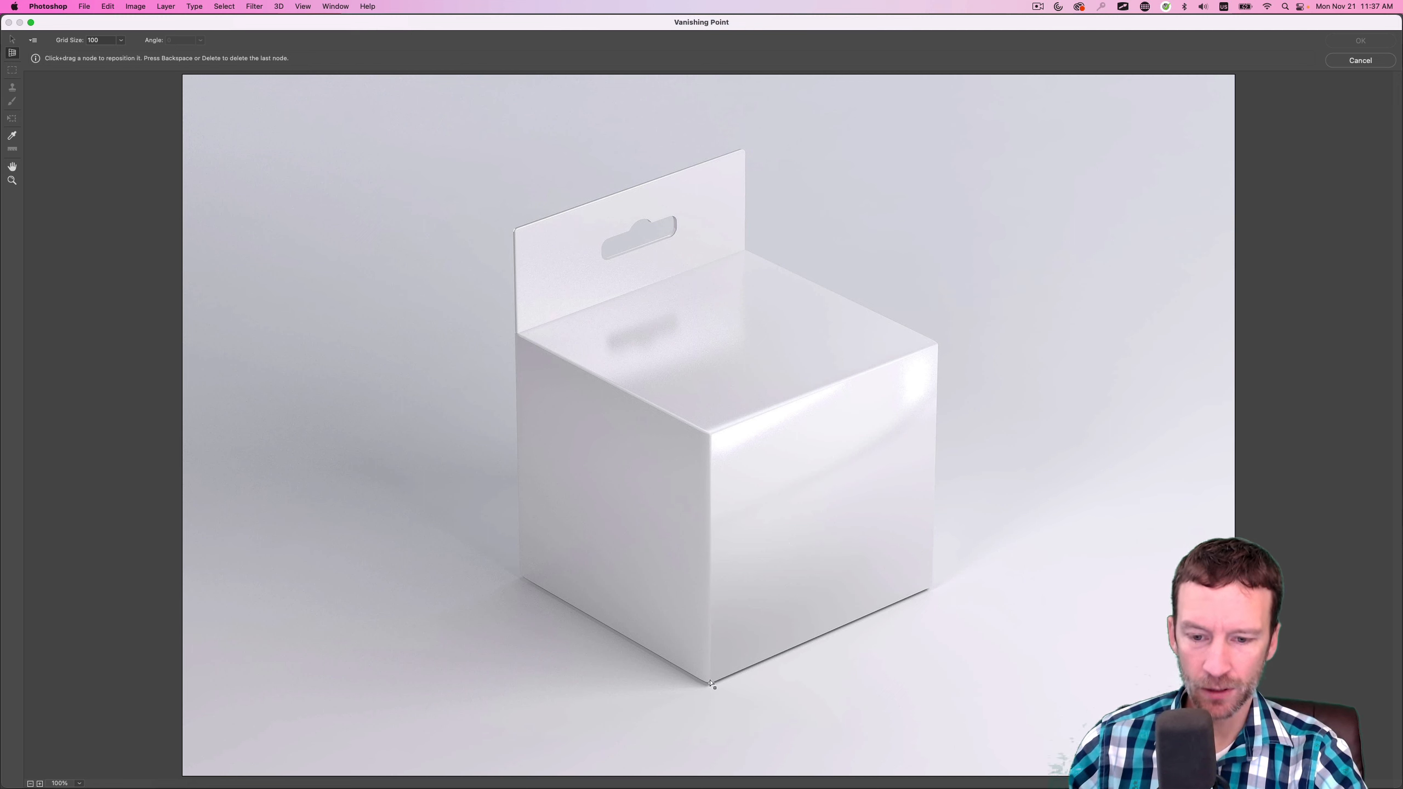
pyautogui.click(710, 435)
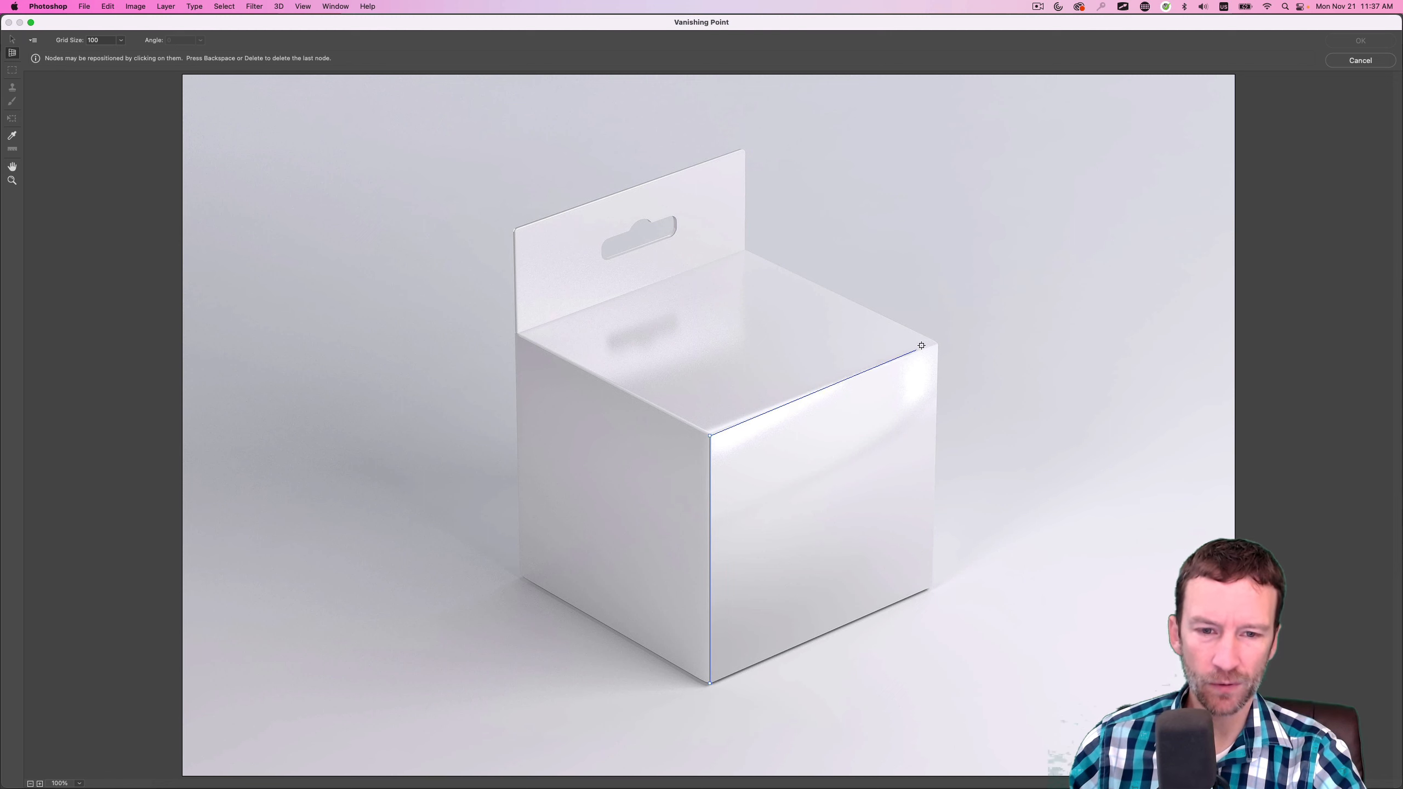
pyautogui.click(938, 343)
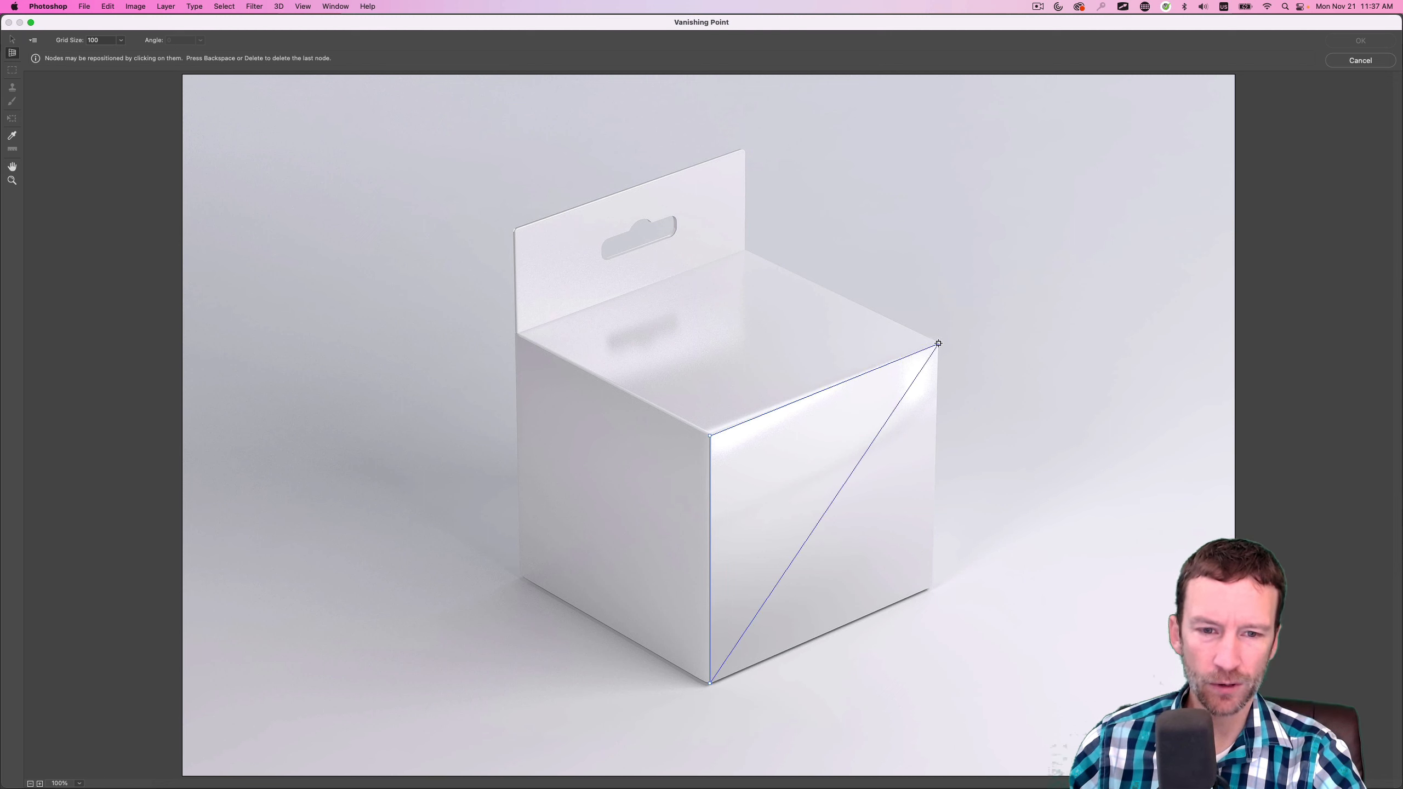
pyautogui.click(930, 586)
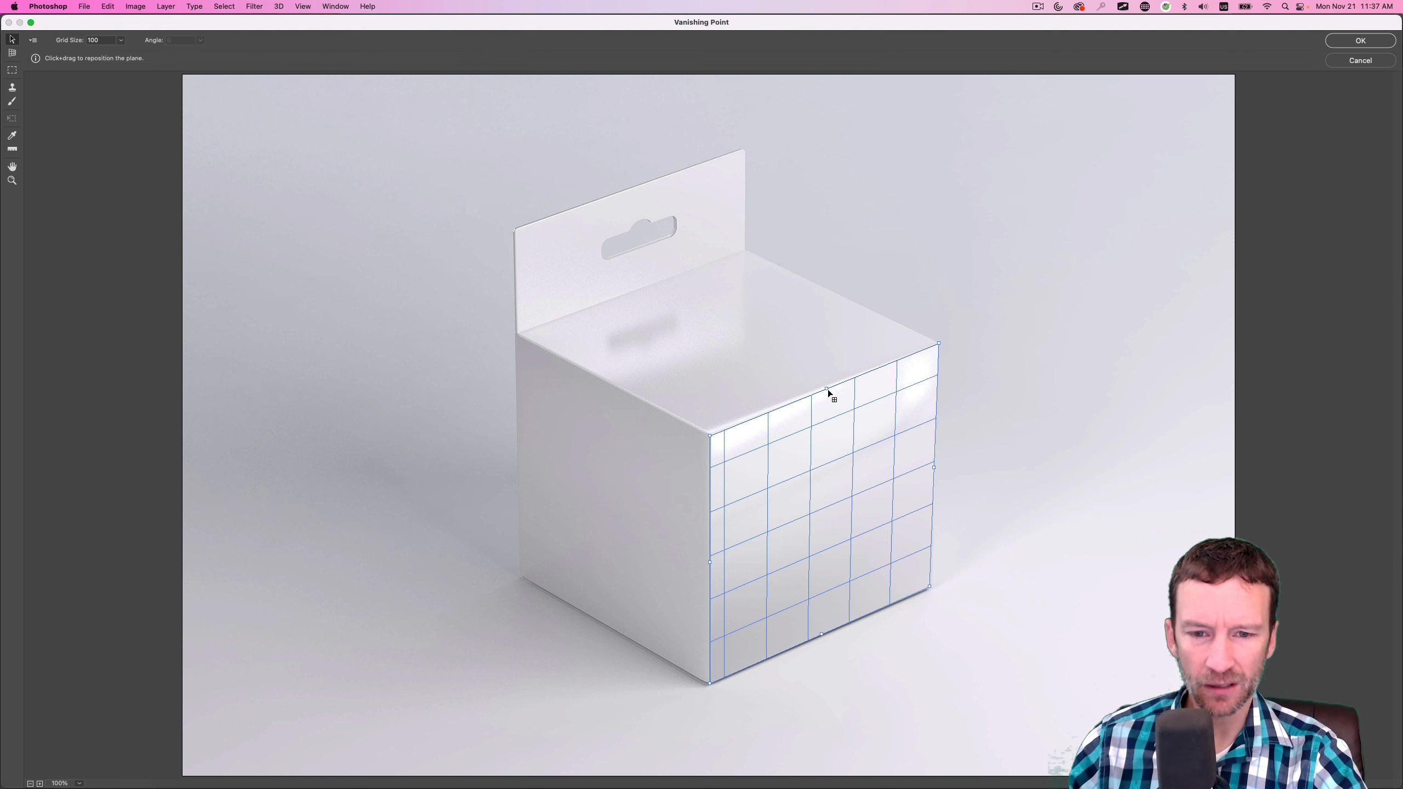
pyautogui.moveTo(828, 389); pyautogui.dragTo(818, 382)
pyautogui.press('super+z')
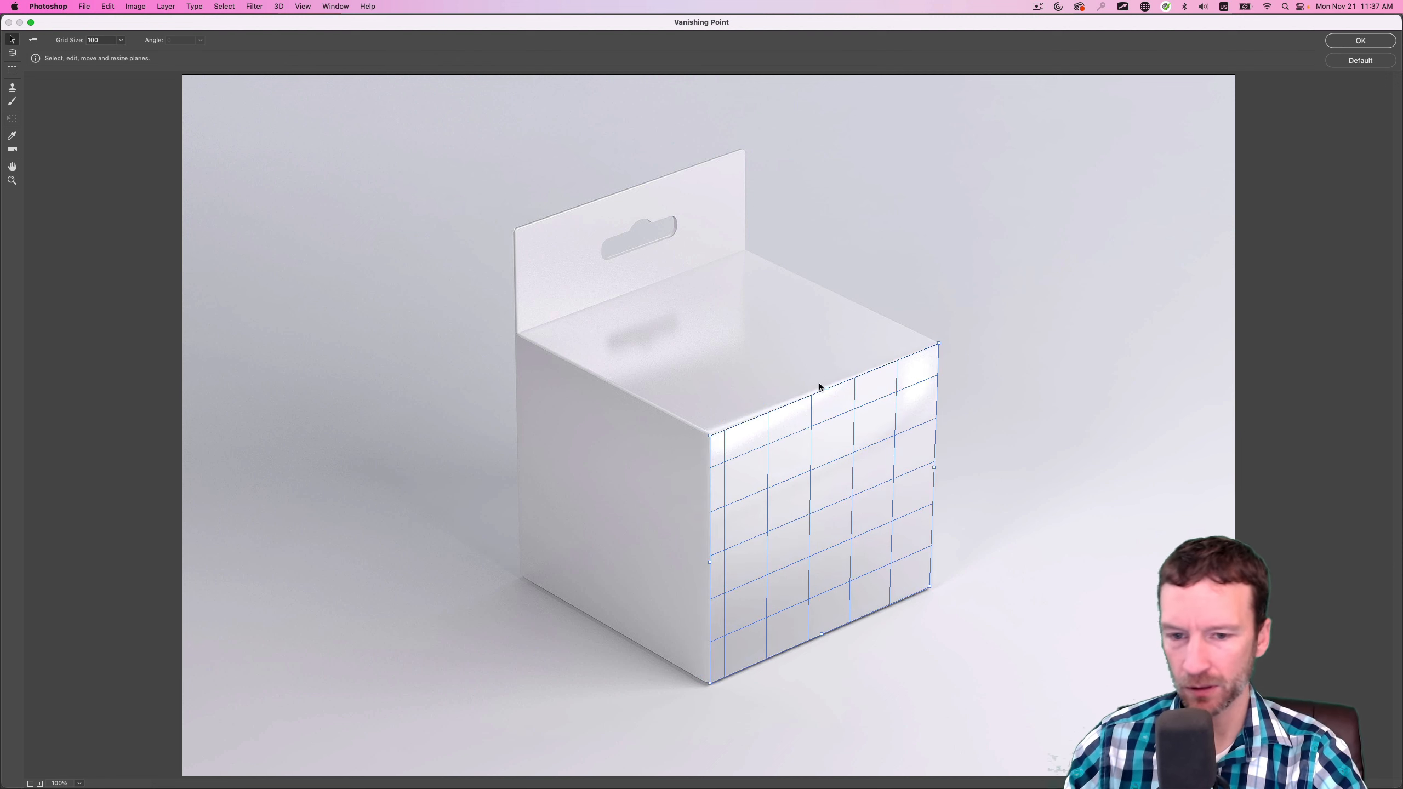
pyautogui.click(12, 53)
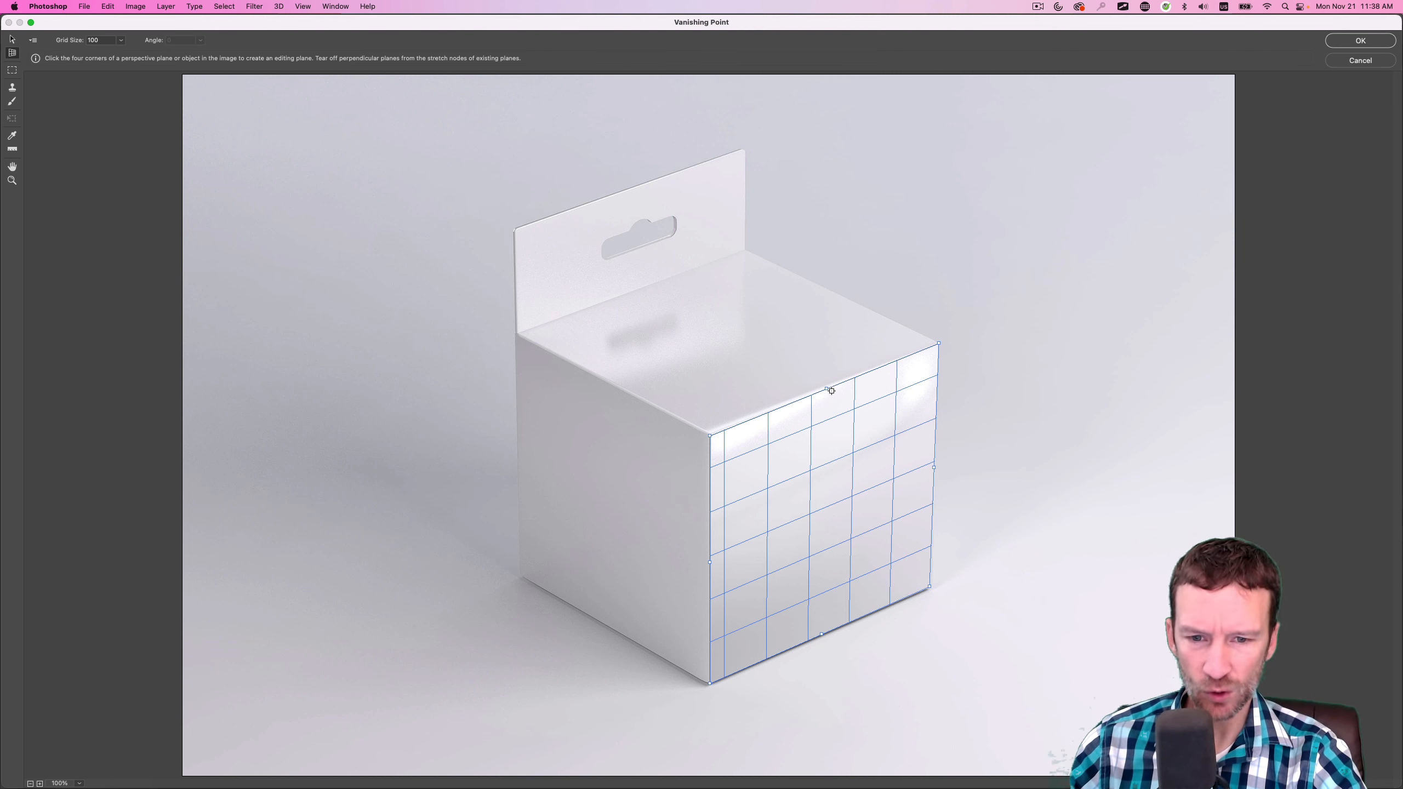
pyautogui.click(803, 375)
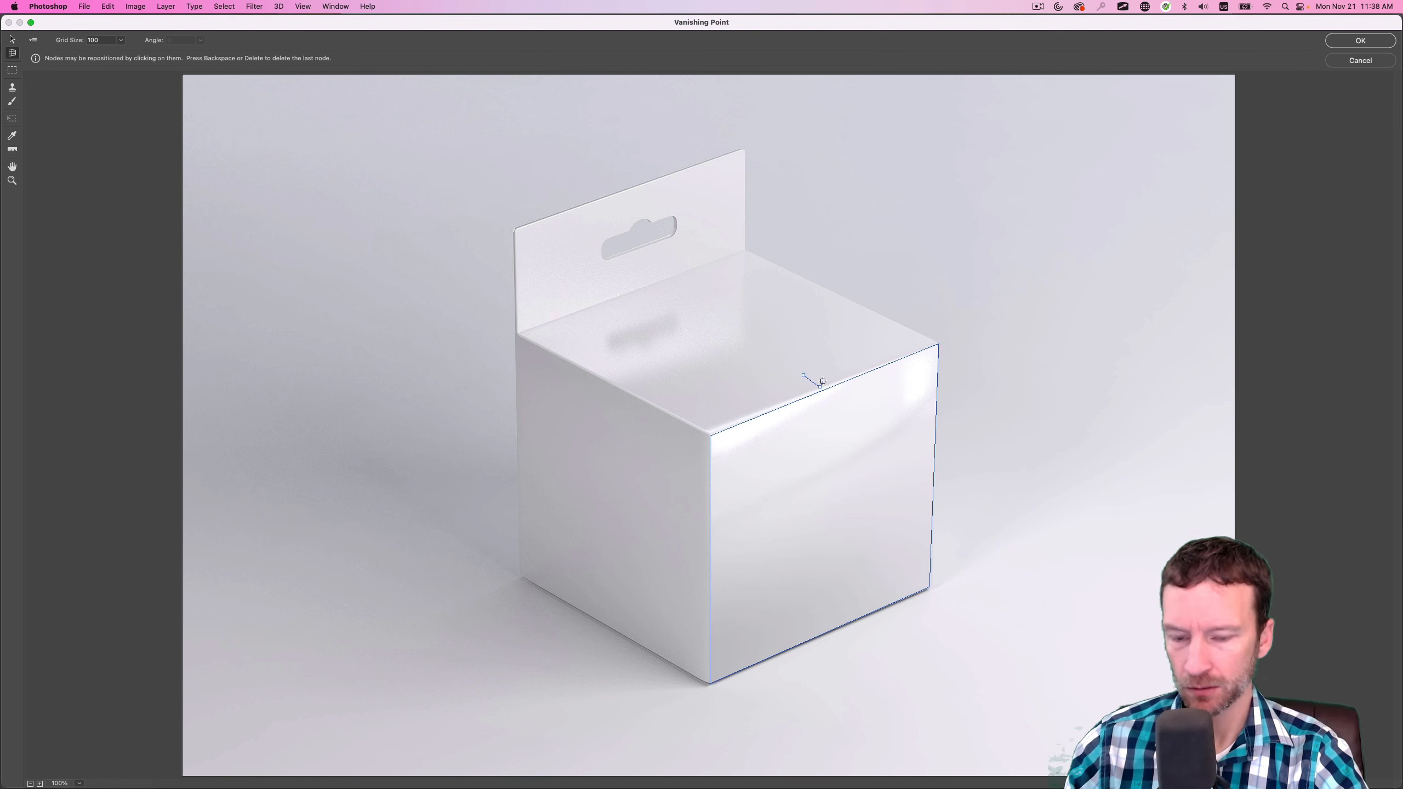
pyautogui.click(820, 385)
pyautogui.press('Escape')
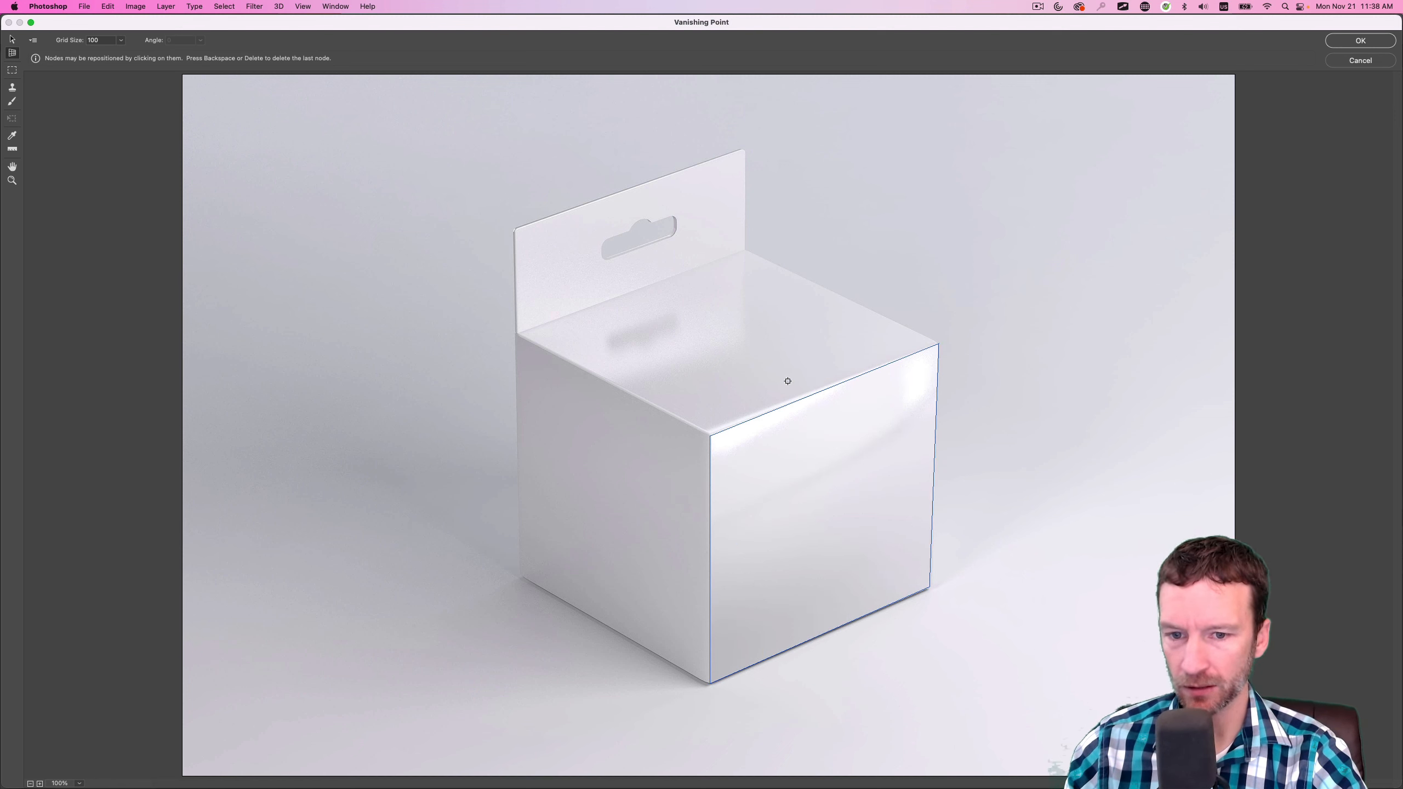
pyautogui.click(827, 396)
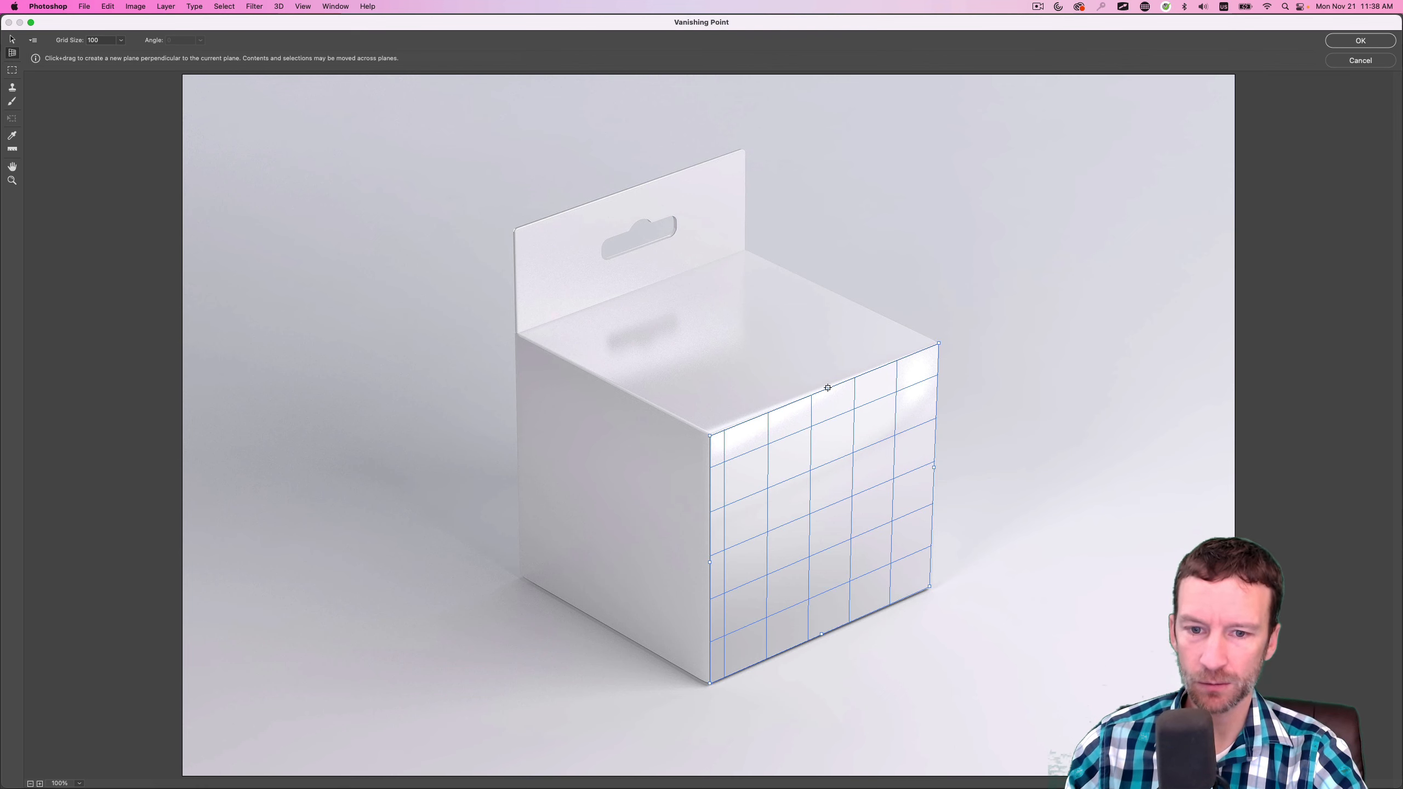
# Tear off a perpendicular plane from the front plane's upper edge and fit its corners and back edge to the box's top face
pyautogui.moveTo(827, 392); pyautogui.dragTo(592, 373)
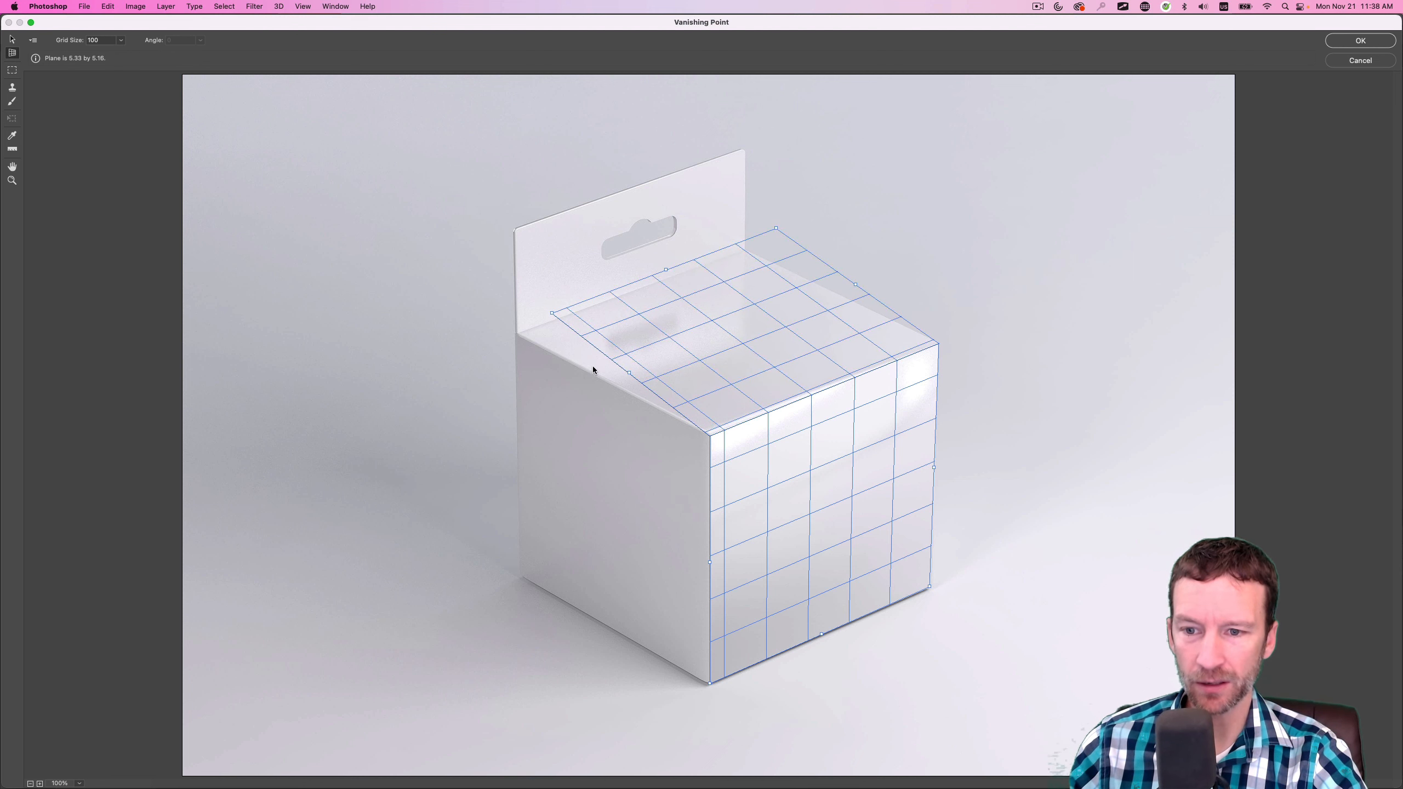
pyautogui.press('v')
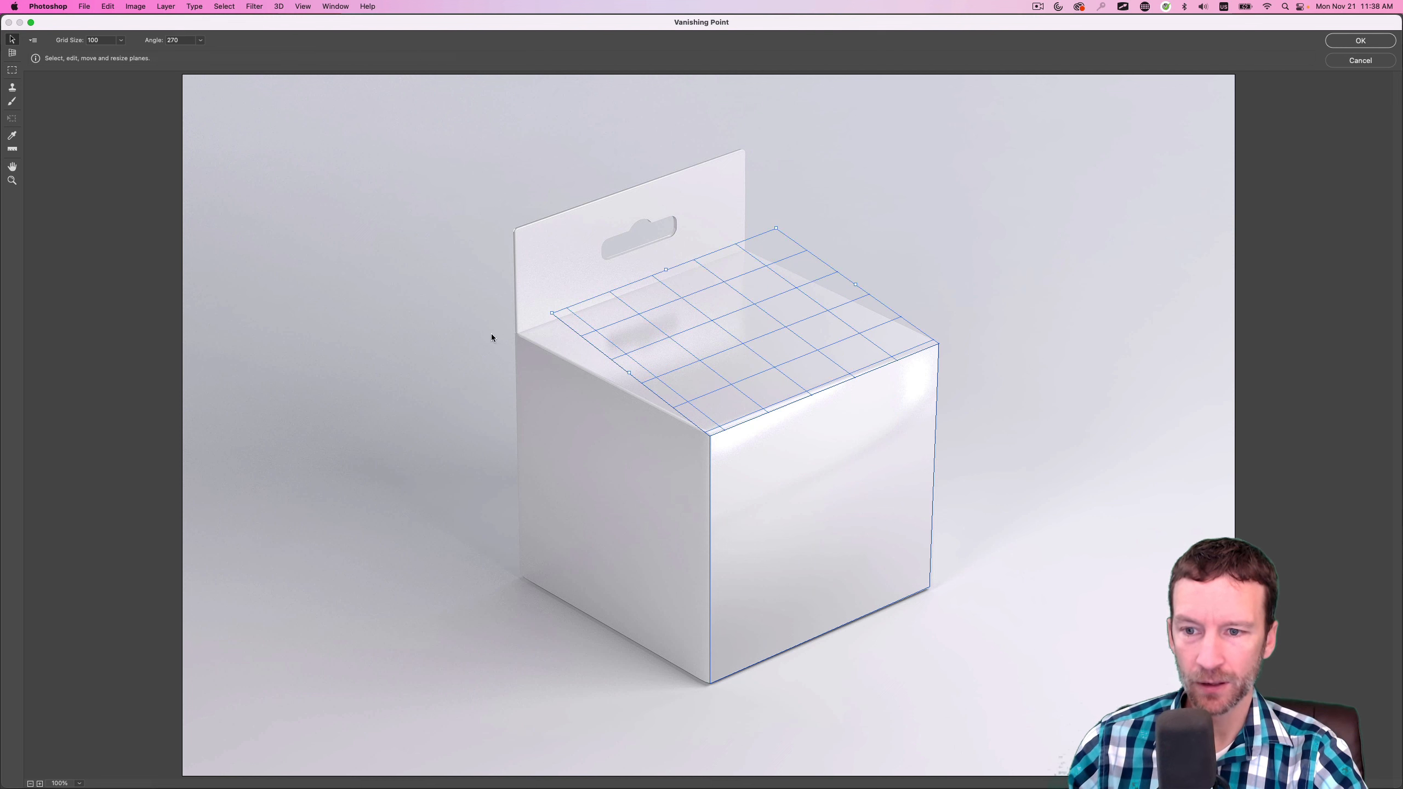
pyautogui.moveTo(552, 313); pyautogui.dragTo(513, 328)
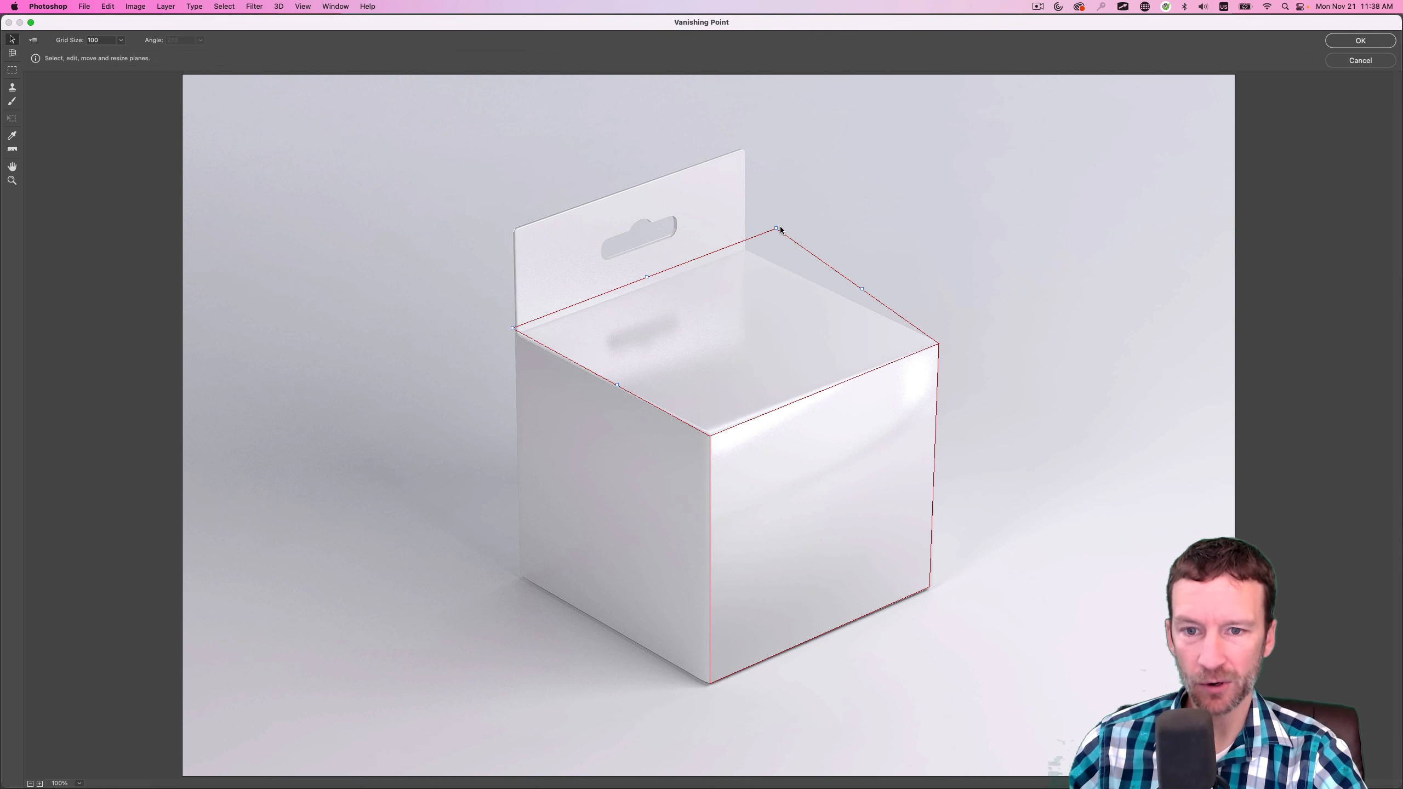
pyautogui.moveTo(780, 228); pyautogui.dragTo(762, 263)
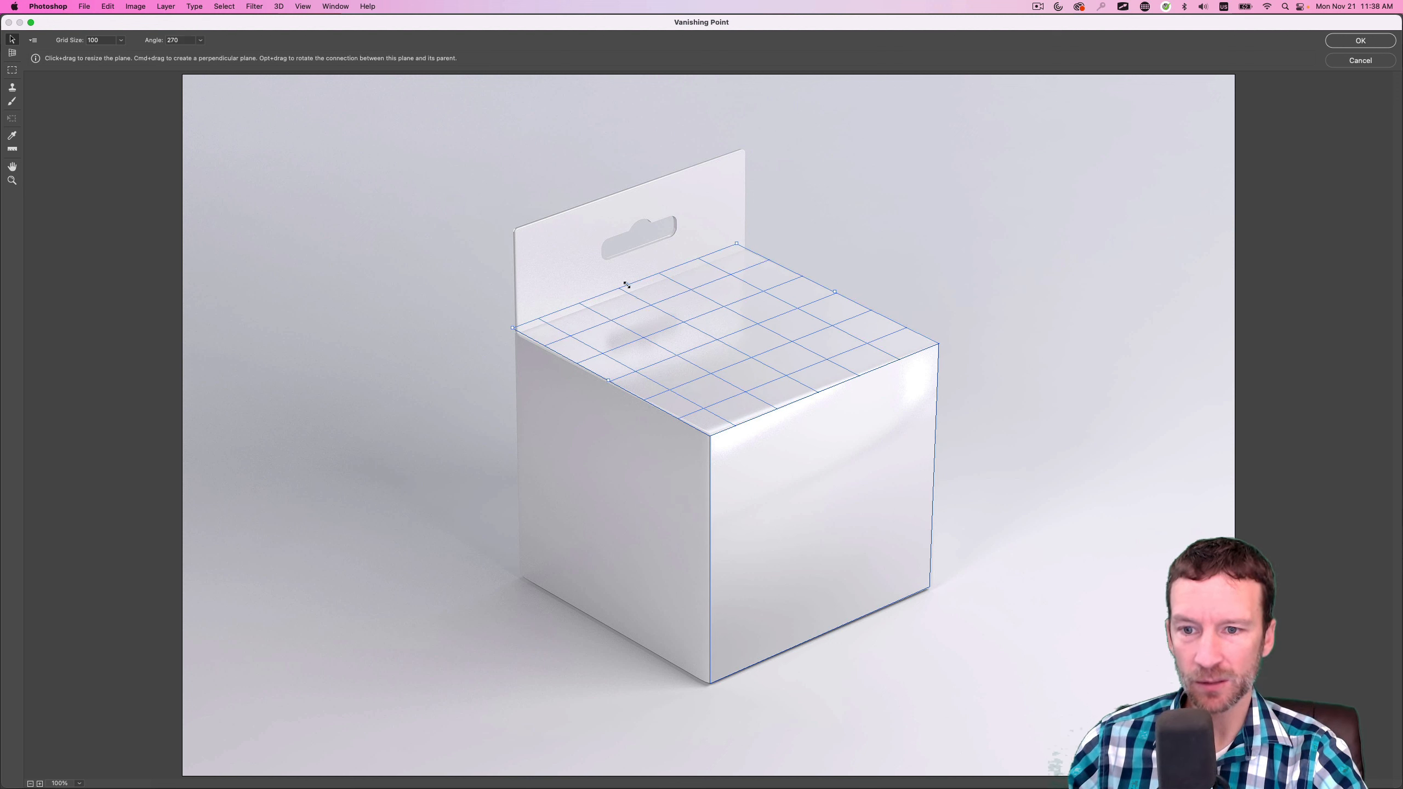
pyautogui.moveTo(627, 284); pyautogui.dragTo(629, 290)
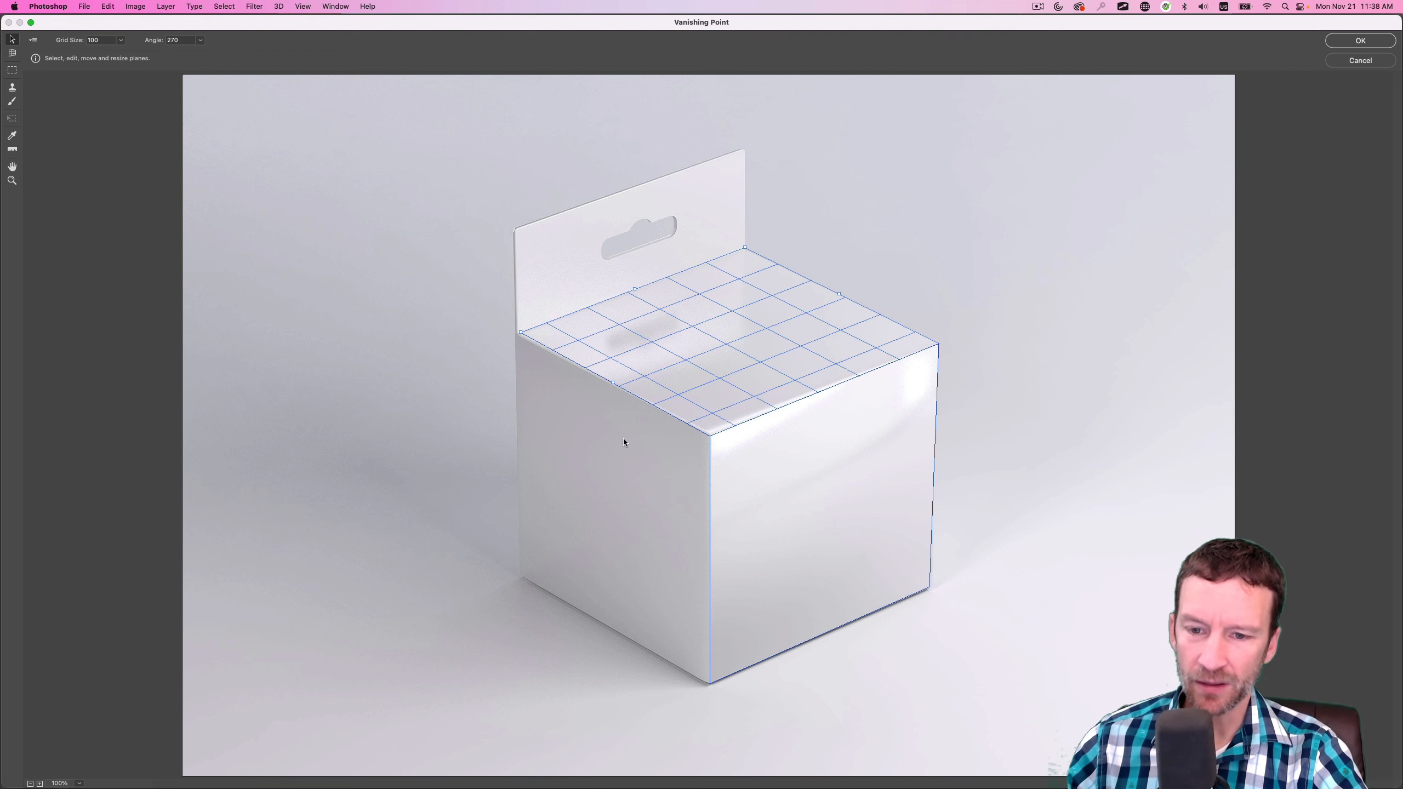
# Tear off a perpendicular plane from the front plane's left edge, fit it to the box's left face, and apply the Vanishing Point planes
pyautogui.click(779, 538)
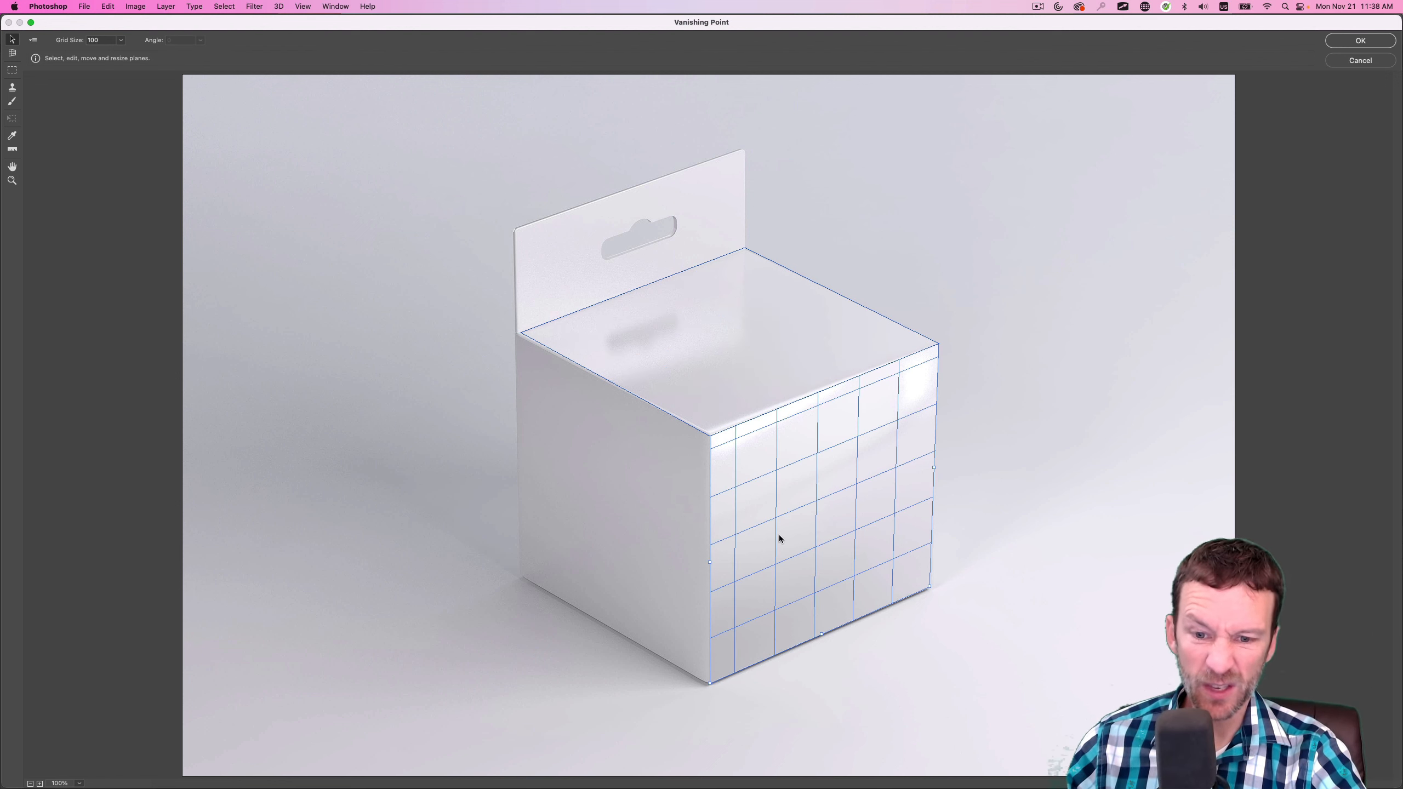
pyautogui.click(667, 387)
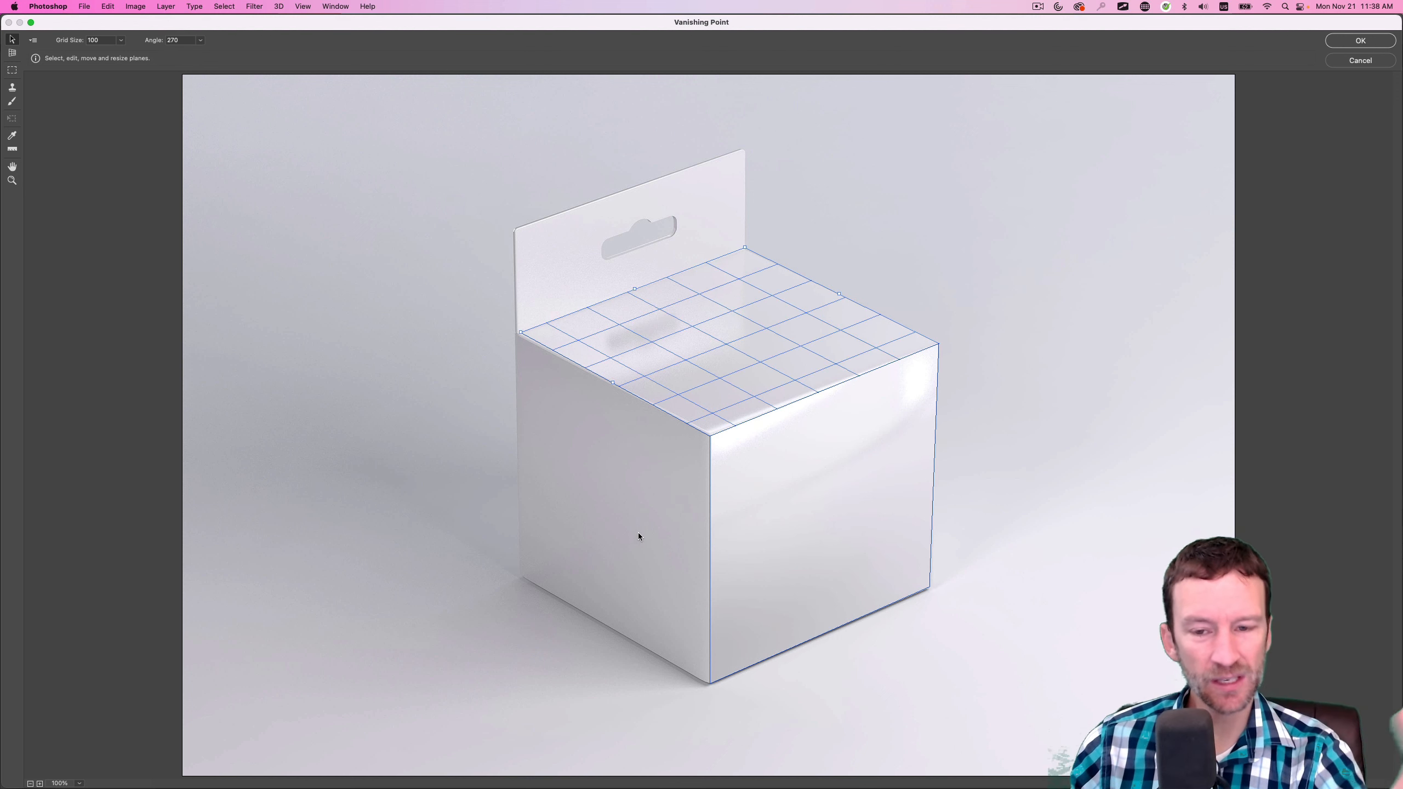
pyautogui.click(728, 518)
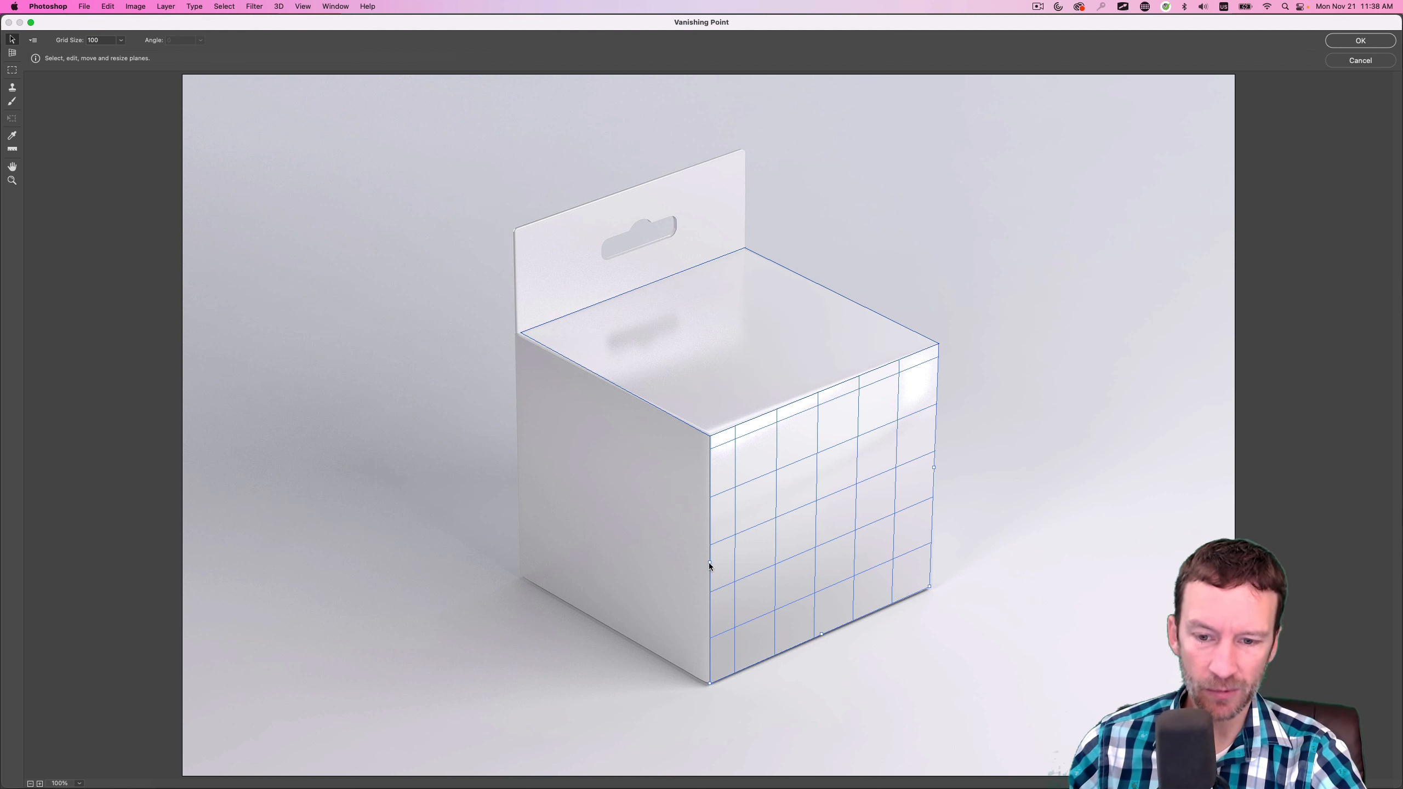
pyautogui.click(12, 53)
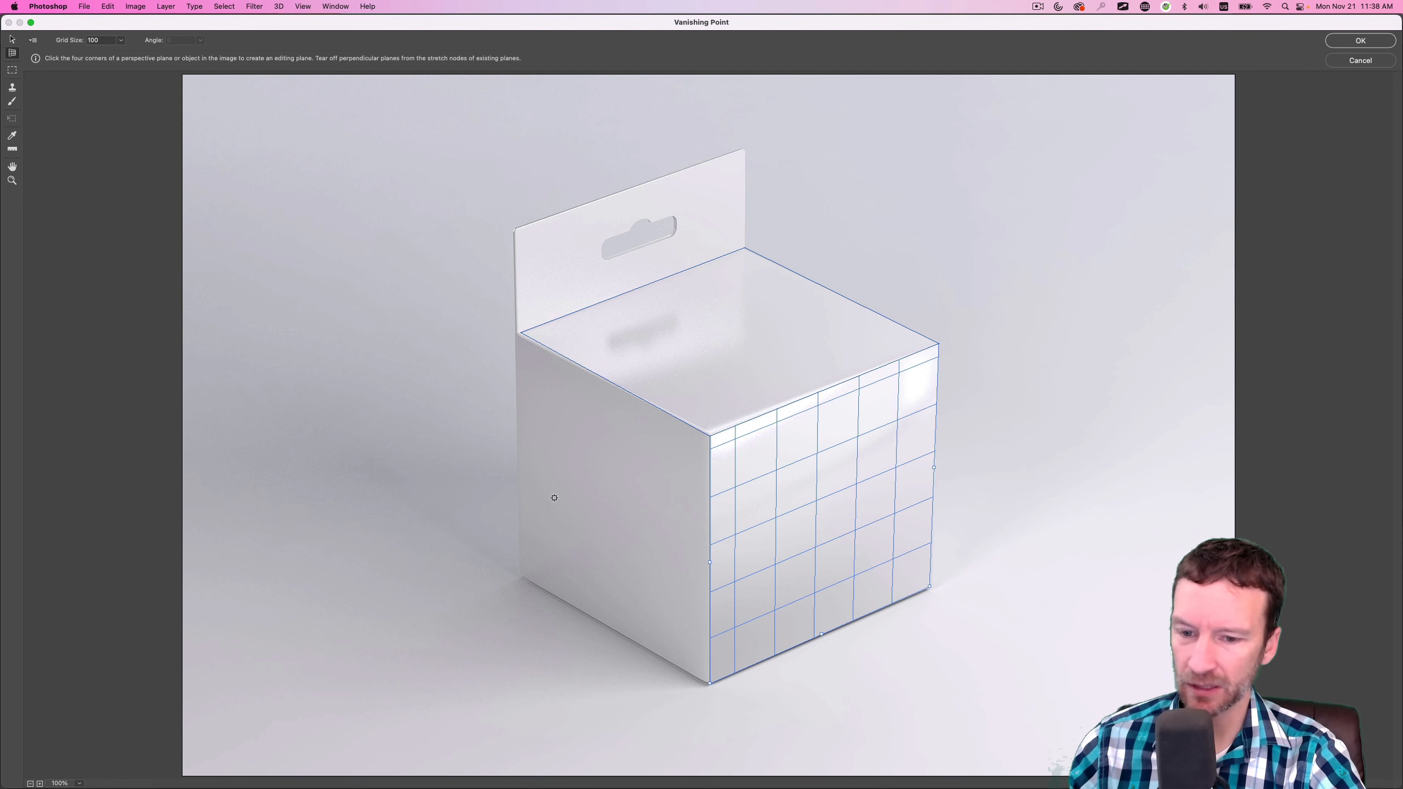
pyautogui.moveTo(710, 565); pyautogui.dragTo(504, 496)
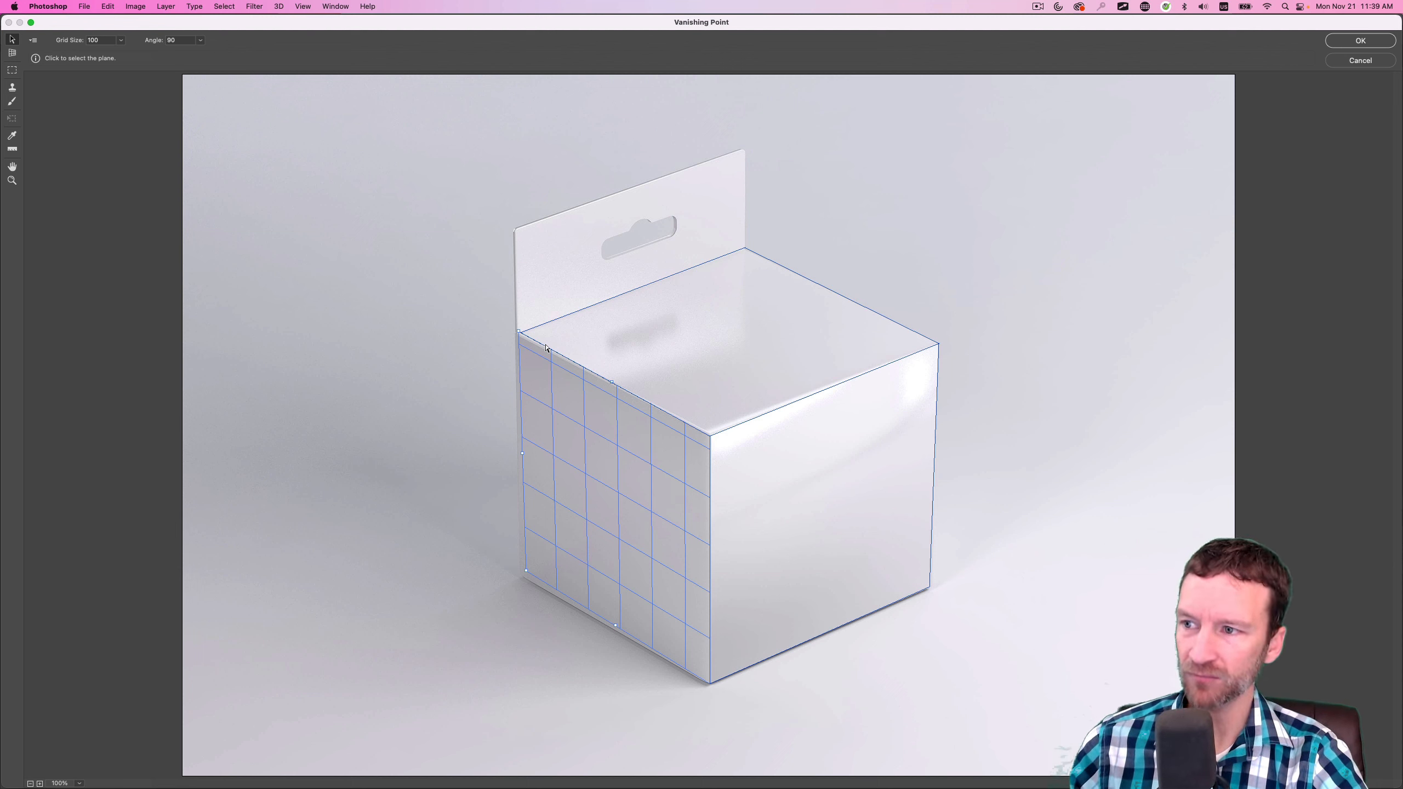
pyautogui.click(1336, 43)
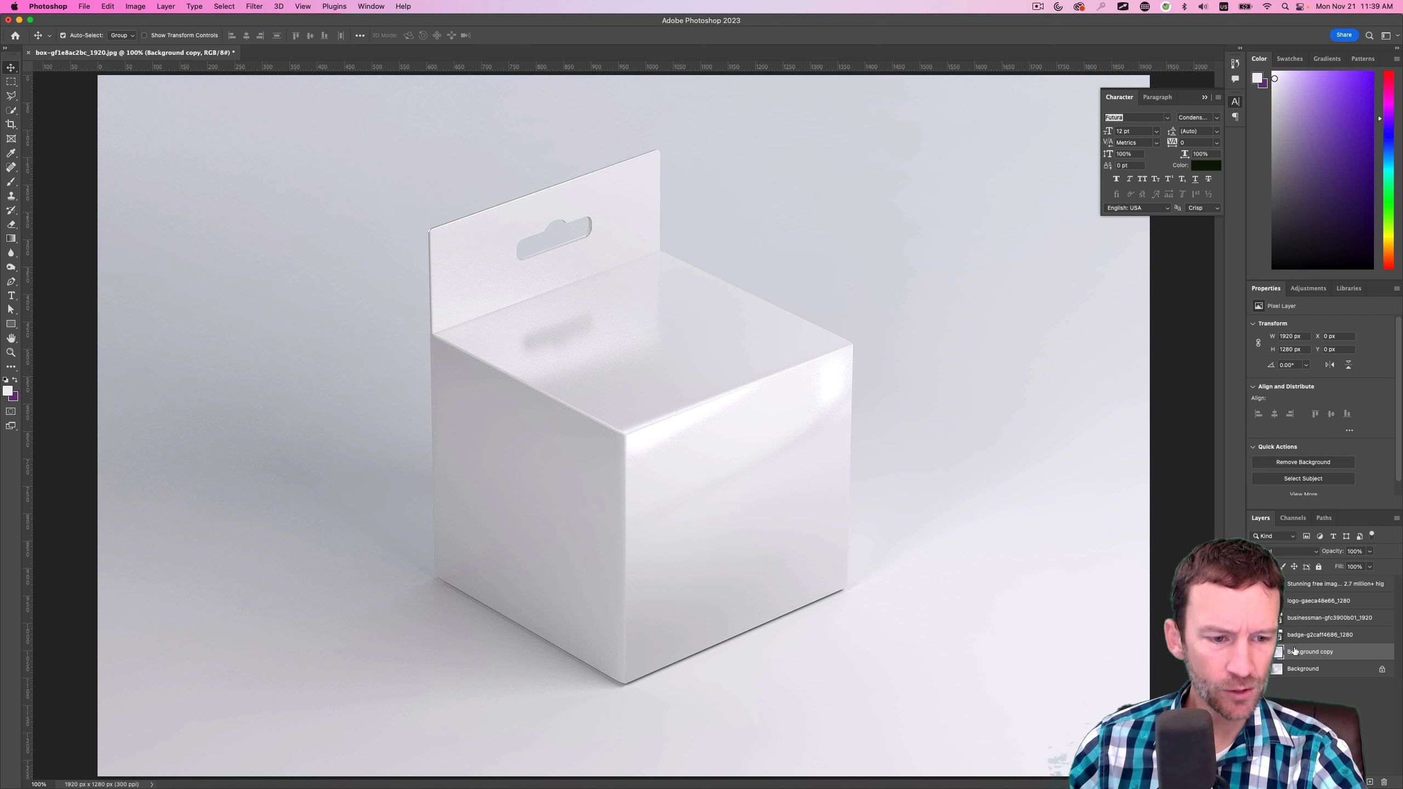
# Show only the badge layer with both Background layers hidden, then select and copy the badge across the whole canvas
pyautogui.click(1255, 635)
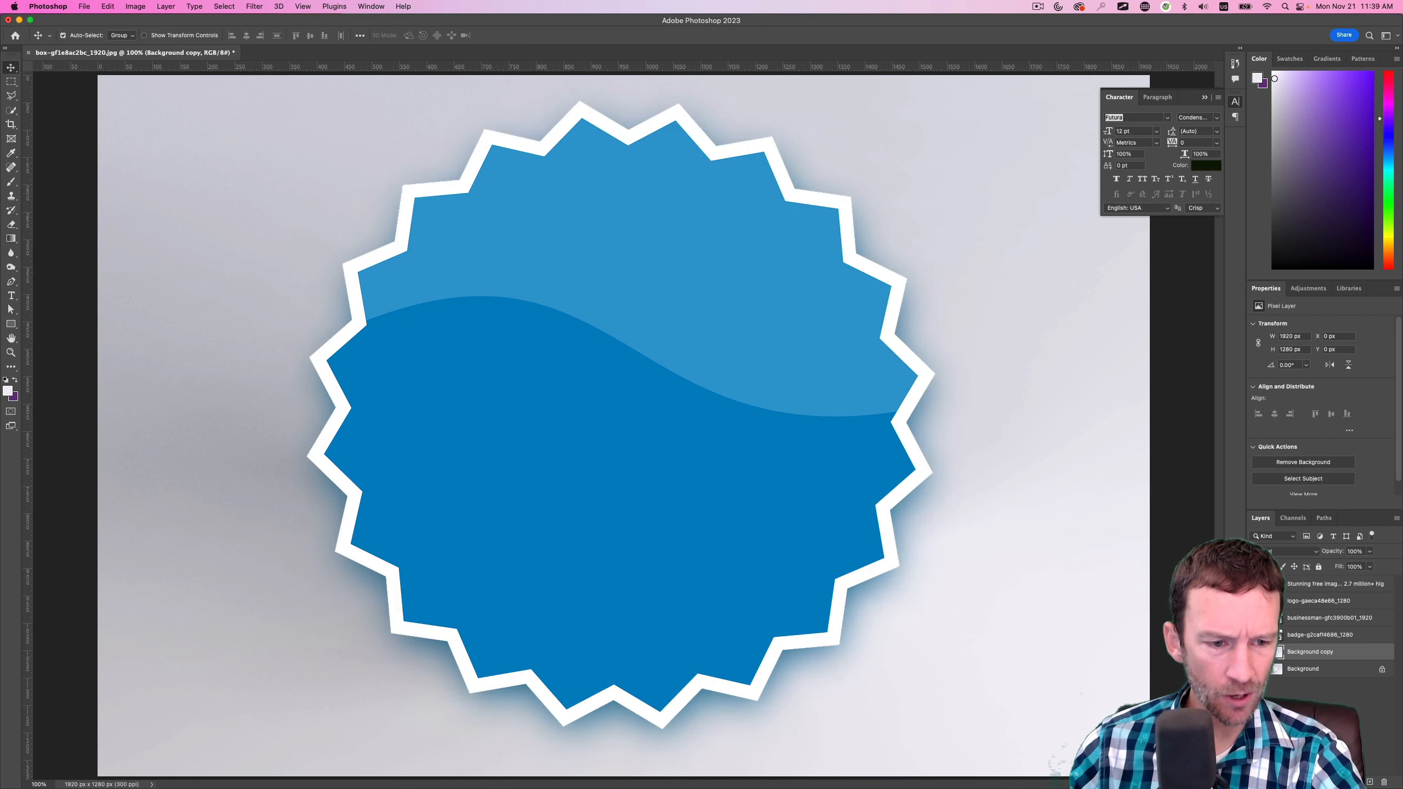
pyautogui.click(1255, 652)
pyautogui.click(1255, 670)
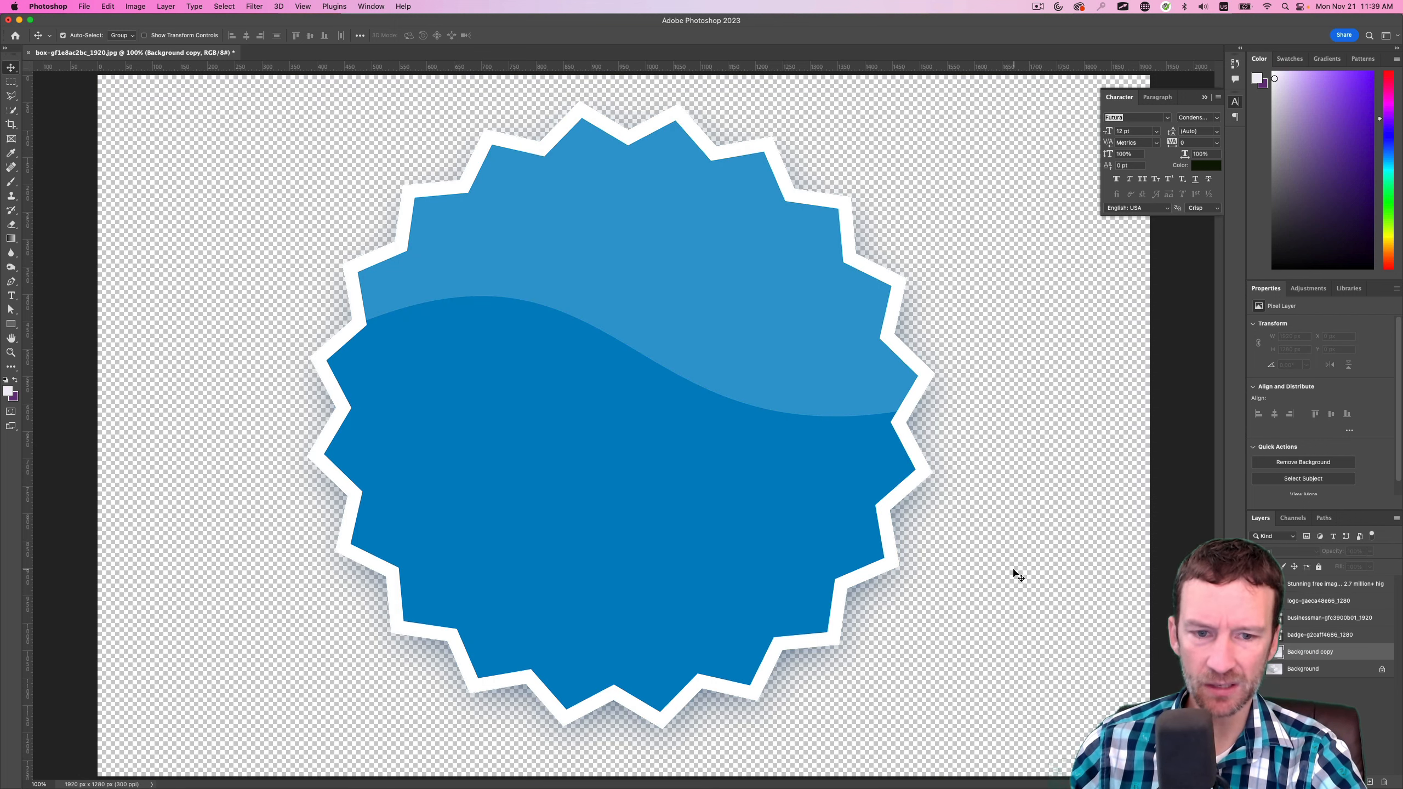
pyautogui.click(1317, 641)
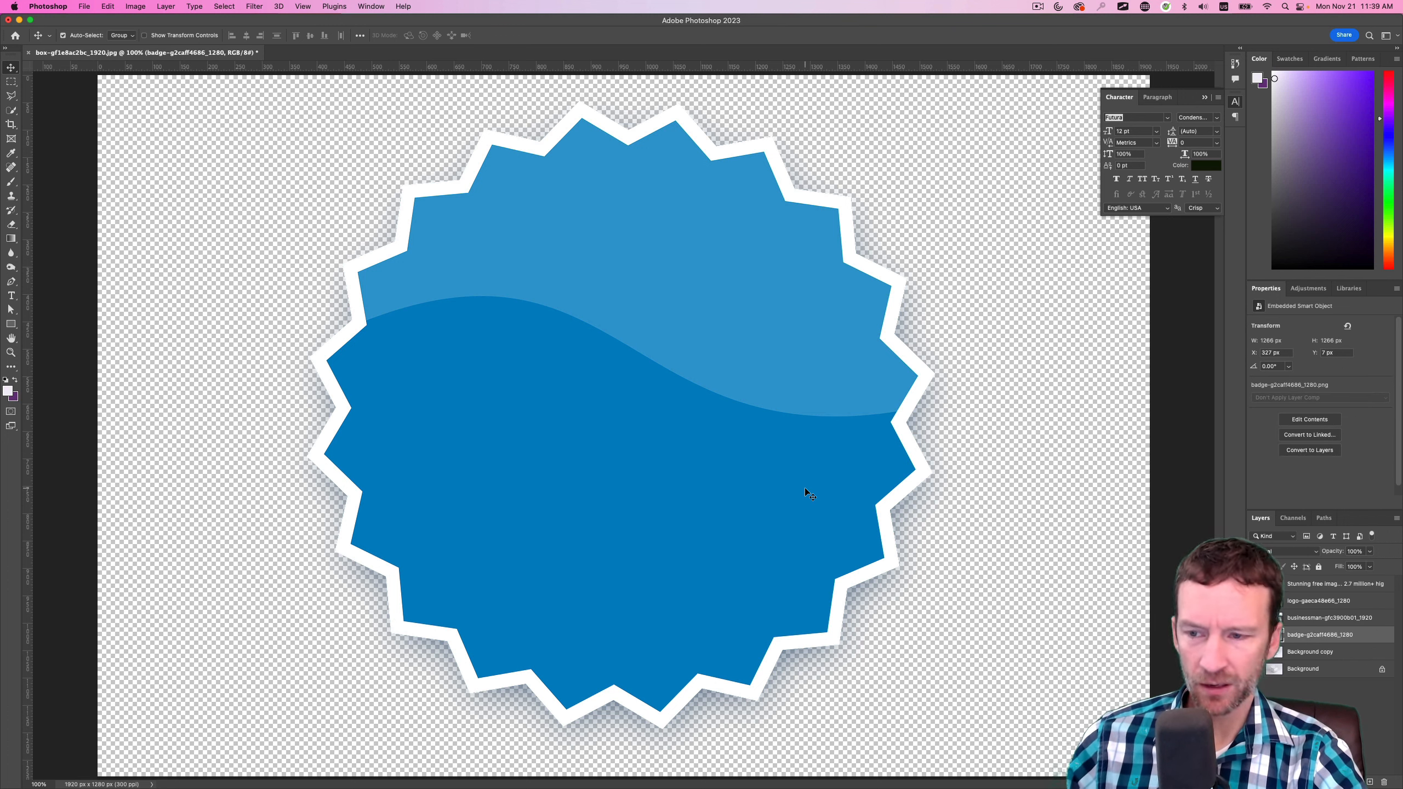
pyautogui.press('super+a')
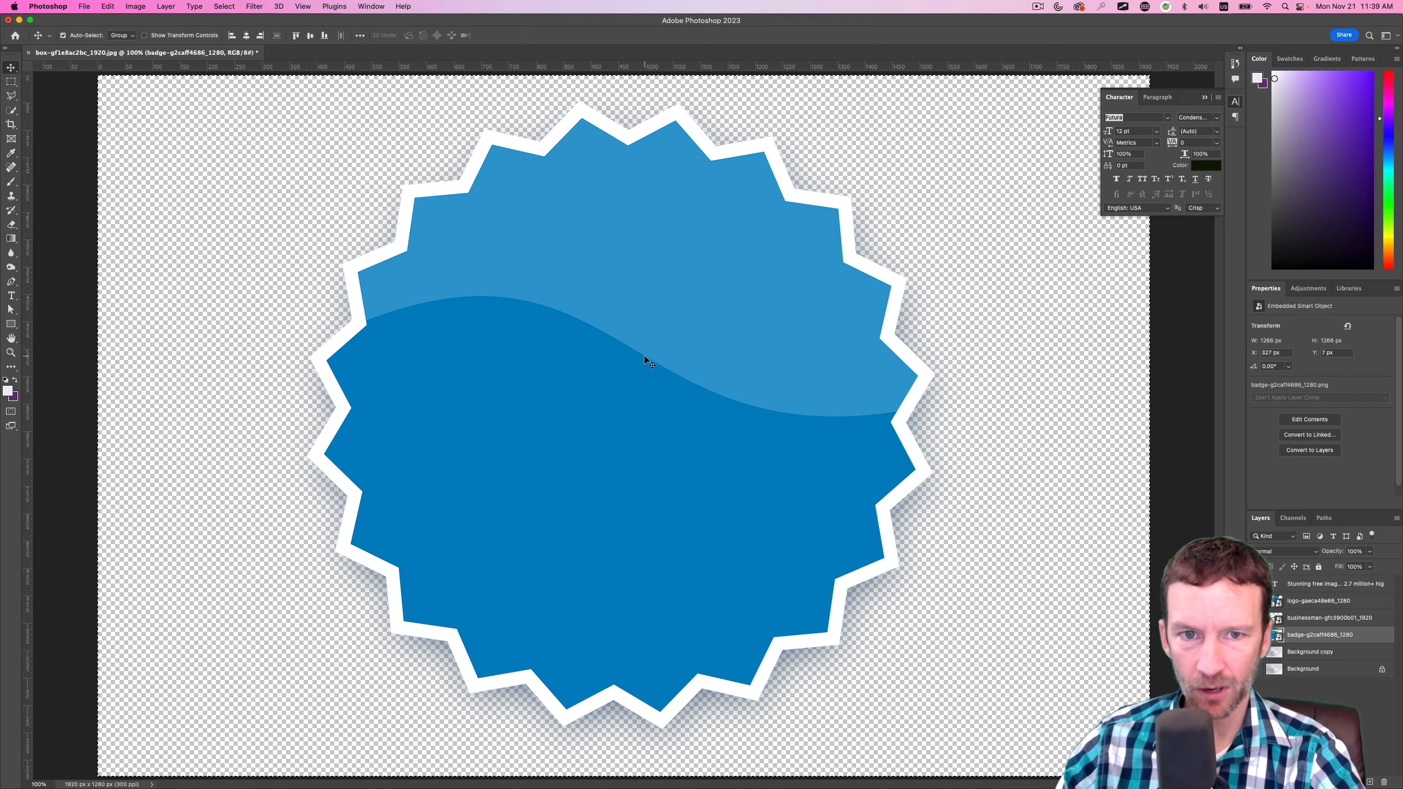
# Hide the badge layer, show the background layers again, and open Vanishing Point on the Background copy layer
pyautogui.click(1256, 635)
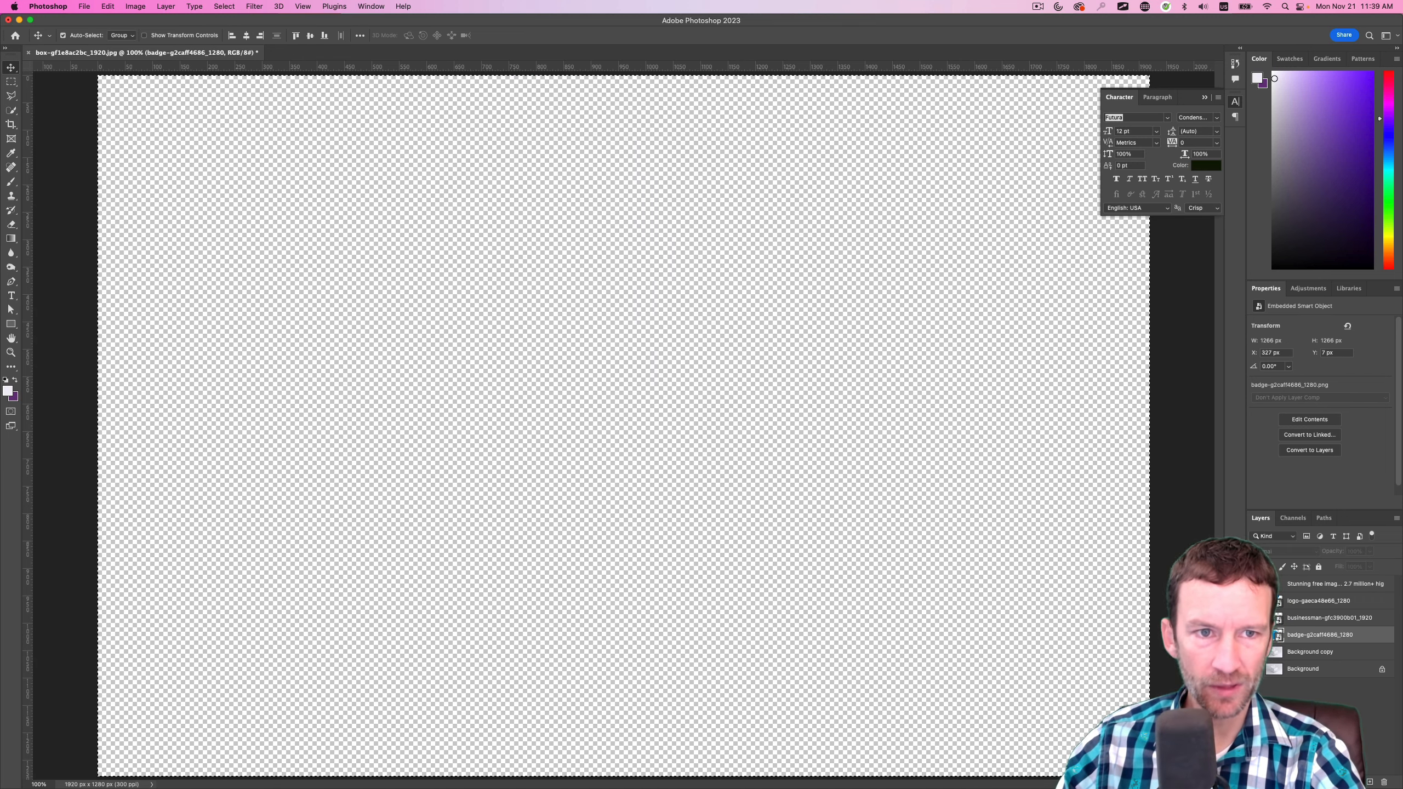
pyautogui.click(1256, 668)
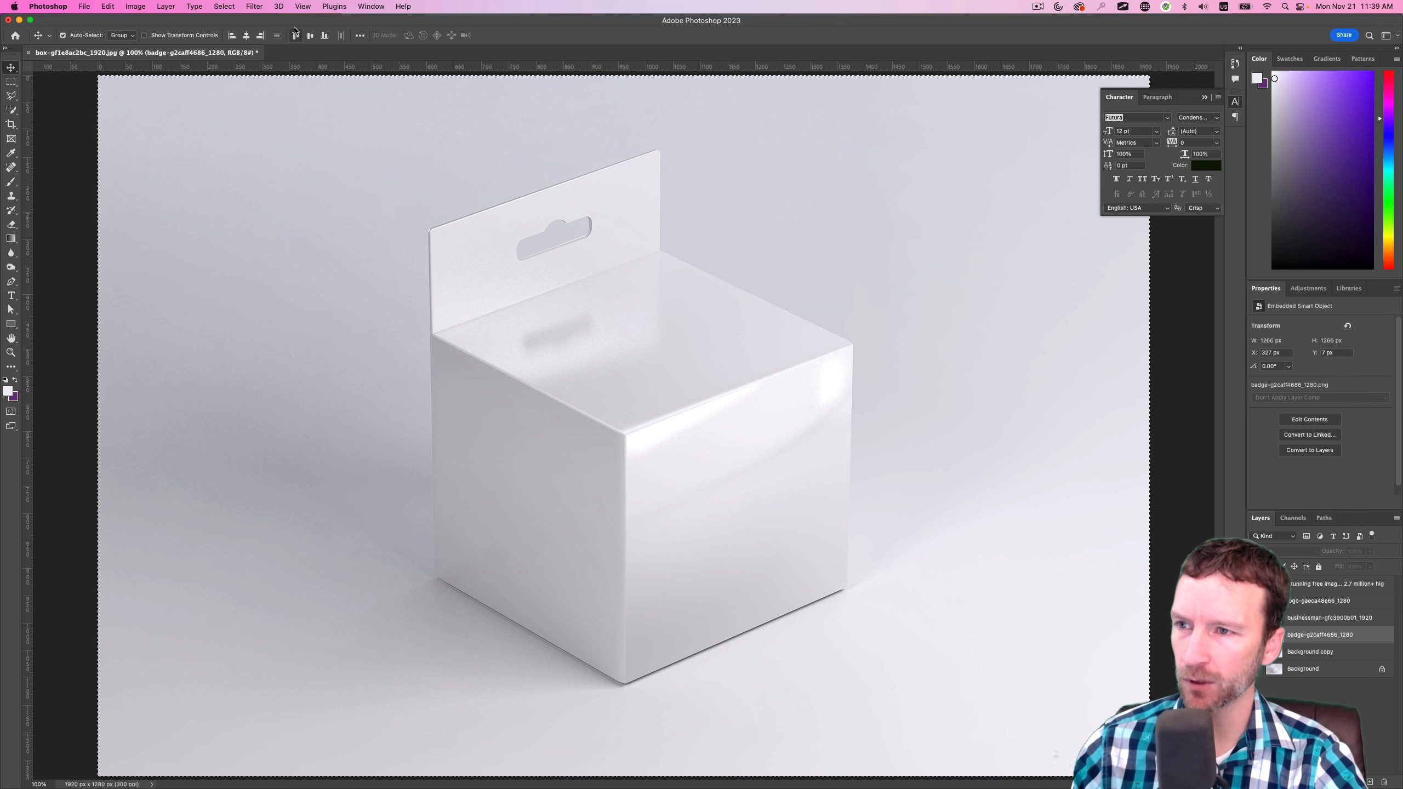
pyautogui.click(257, 4)
pyautogui.click(260, 4)
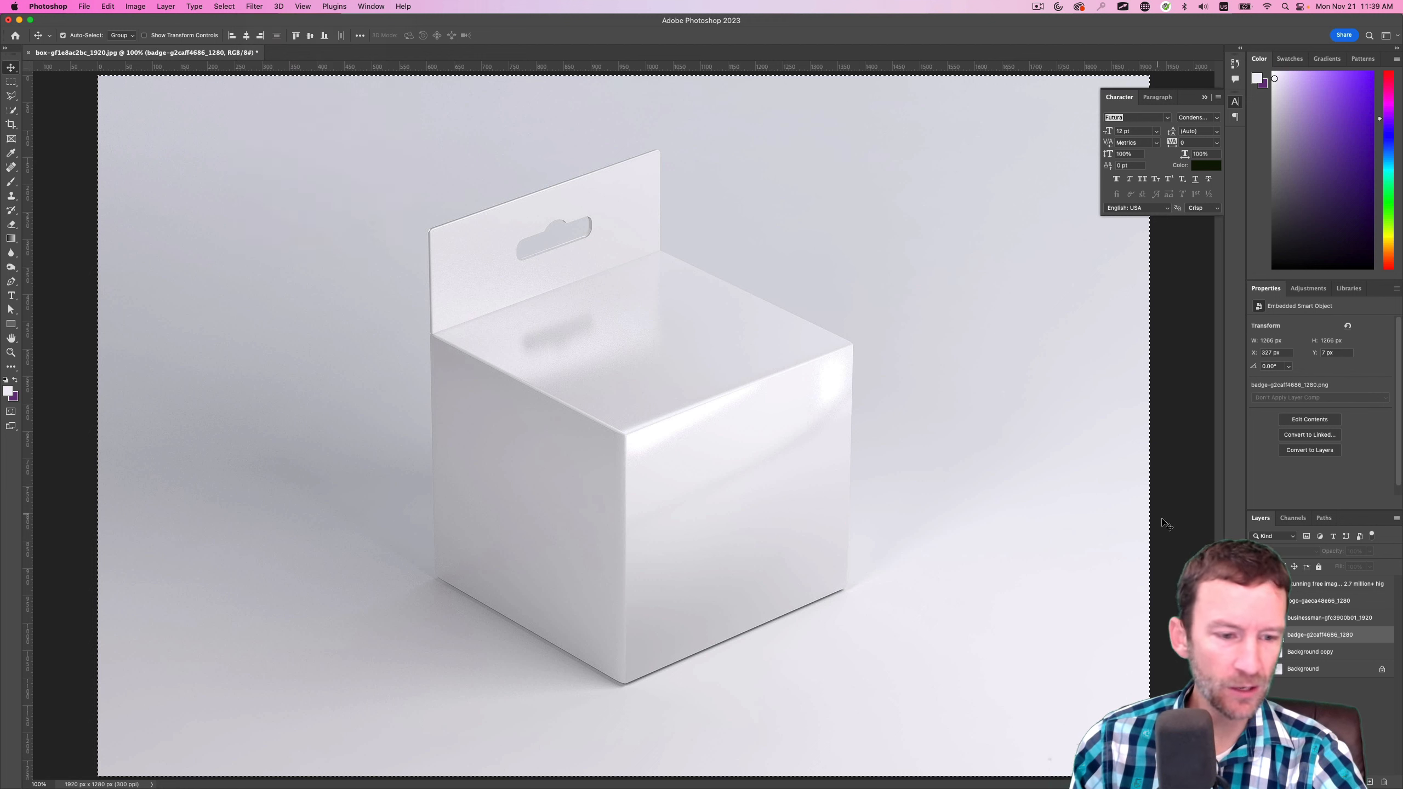
pyautogui.click(1318, 656)
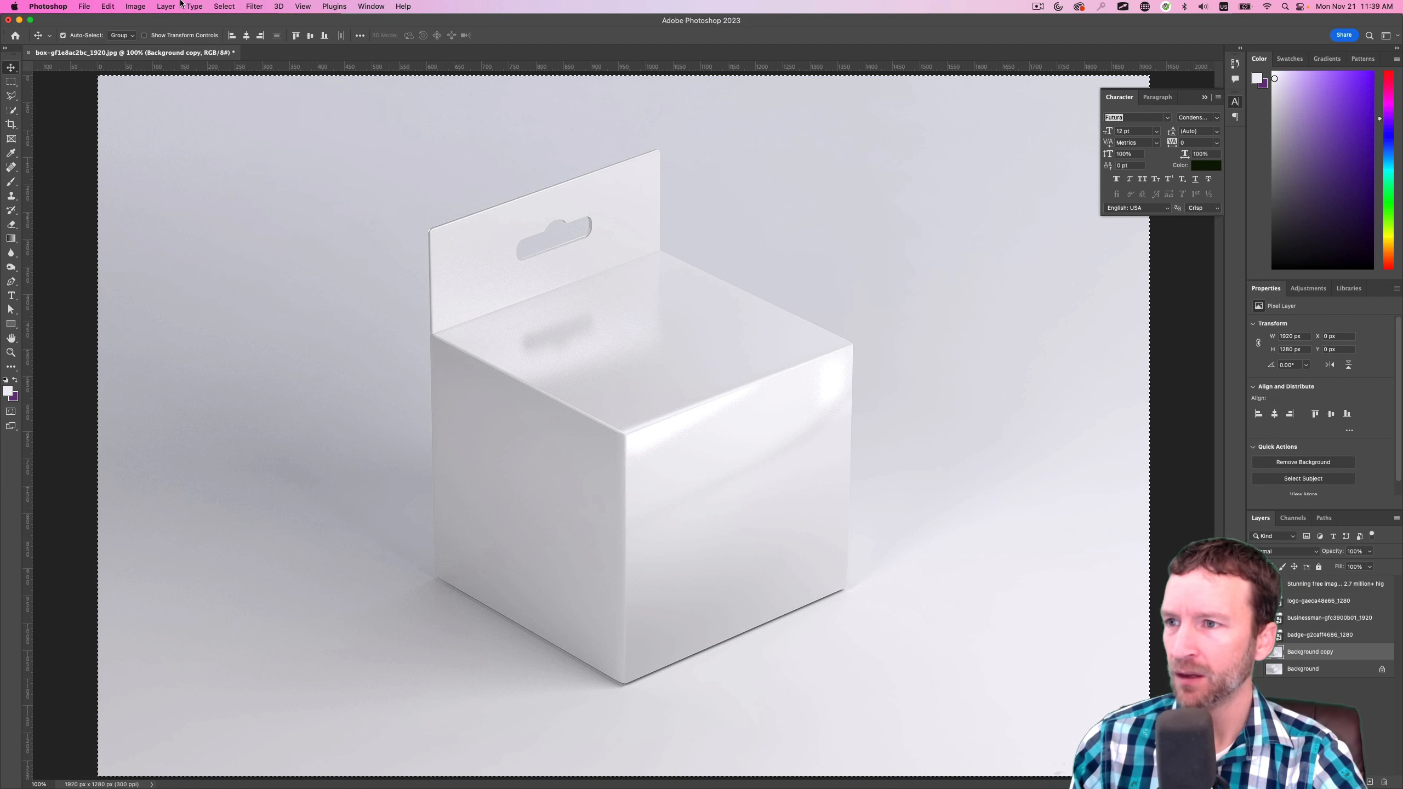
pyautogui.click(265, 5)
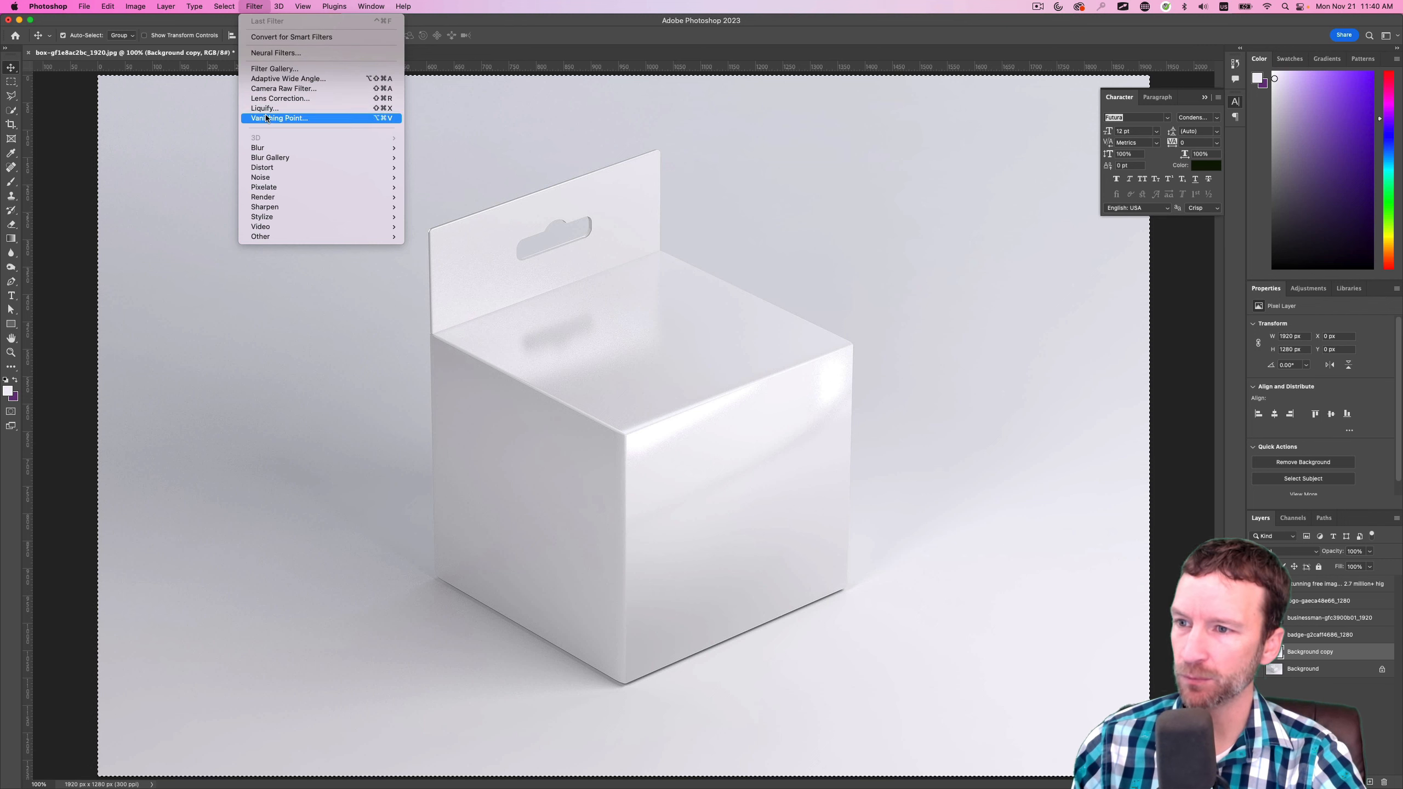
pyautogui.click(279, 118)
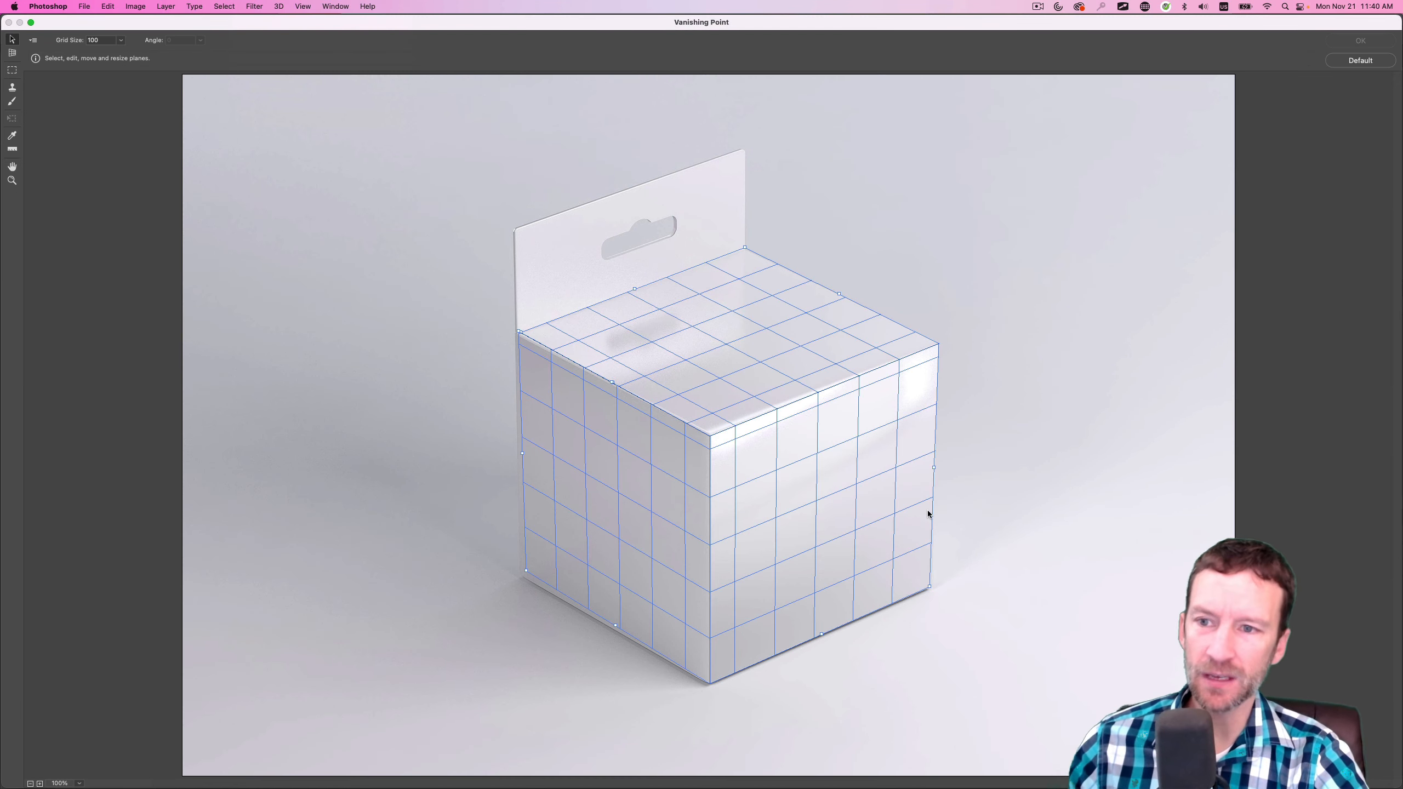
# Paste the badge, scale it down, wrap it over the edge between the box's top and right front faces, and apply the filter
pyautogui.press('super+v')
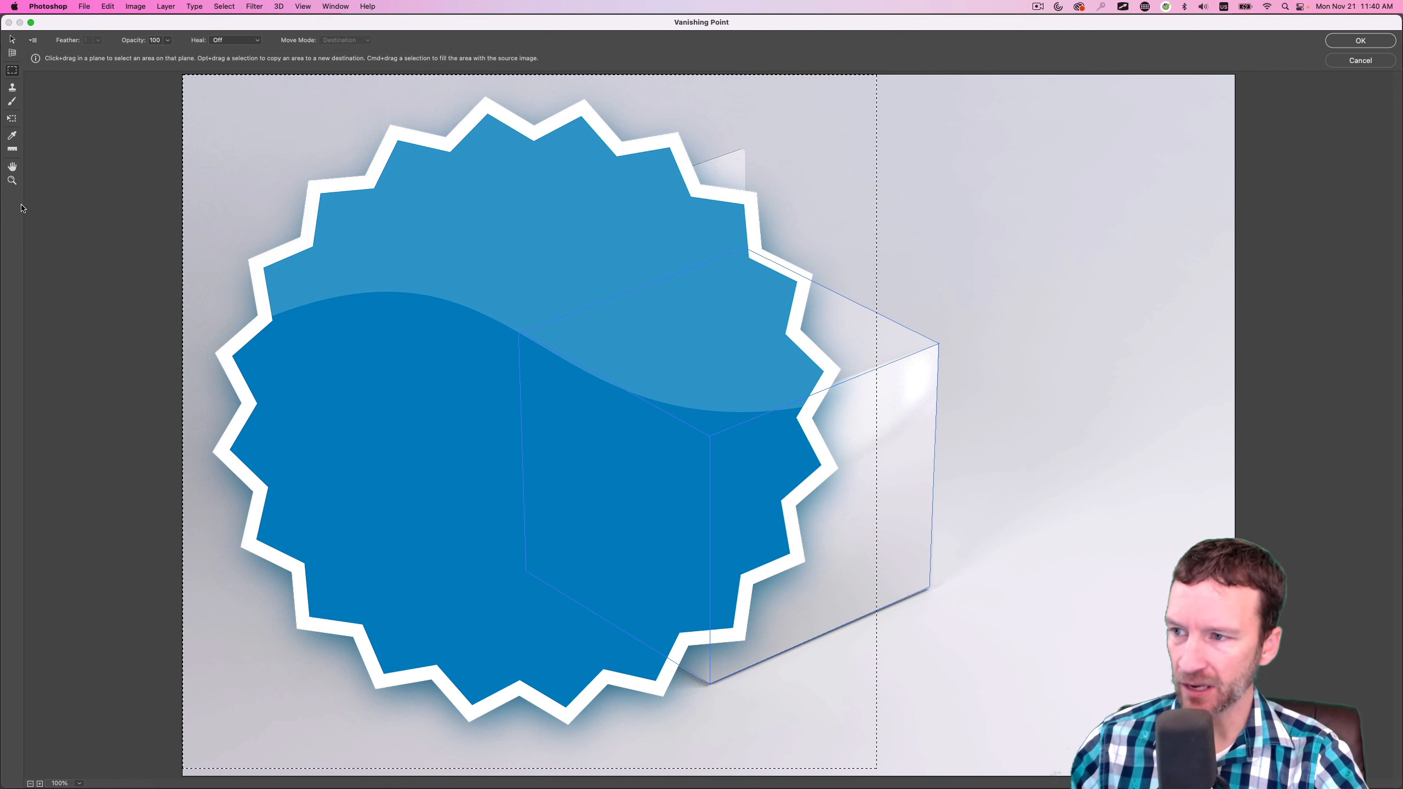
pyautogui.click(11, 119)
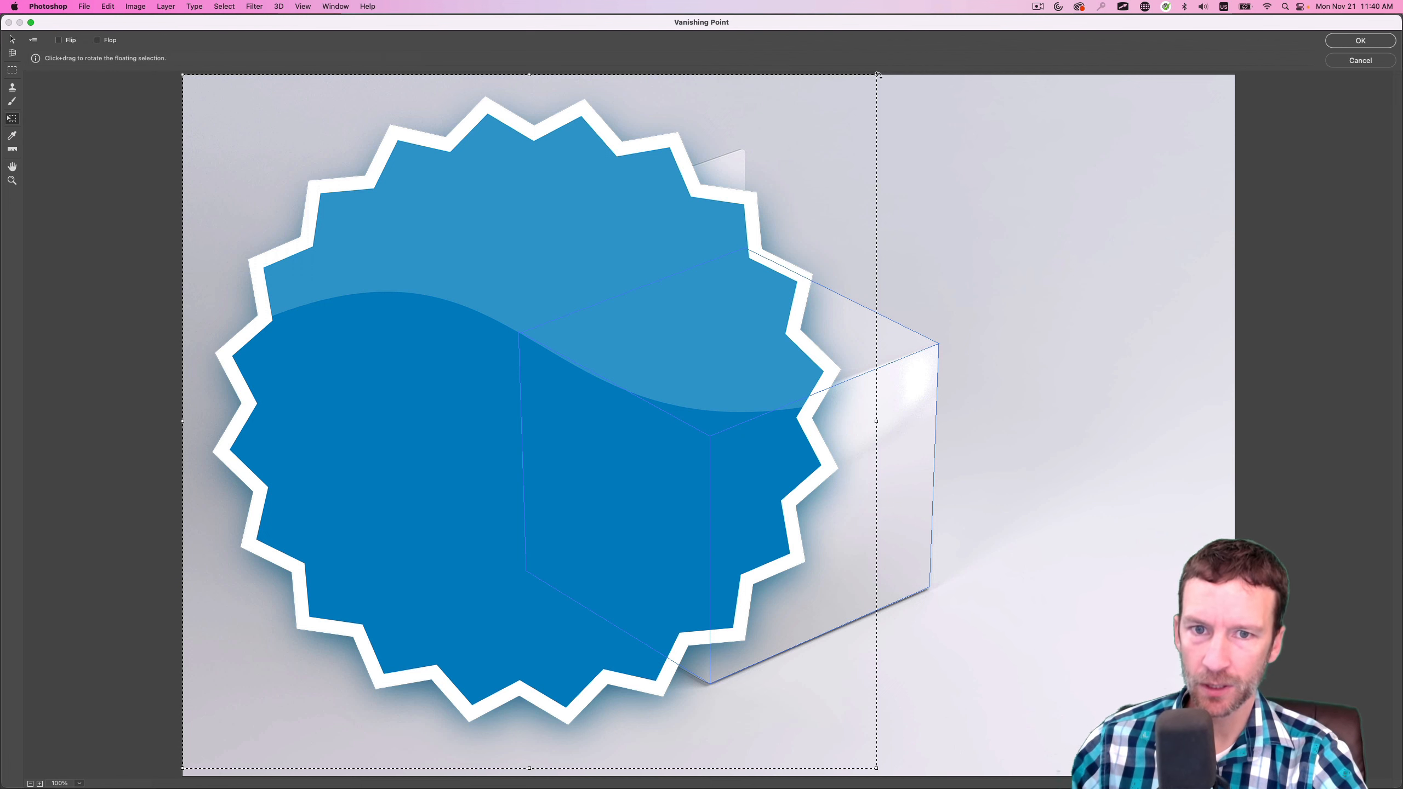
pyautogui.moveTo(874, 77); pyautogui.dragTo(349, 596)
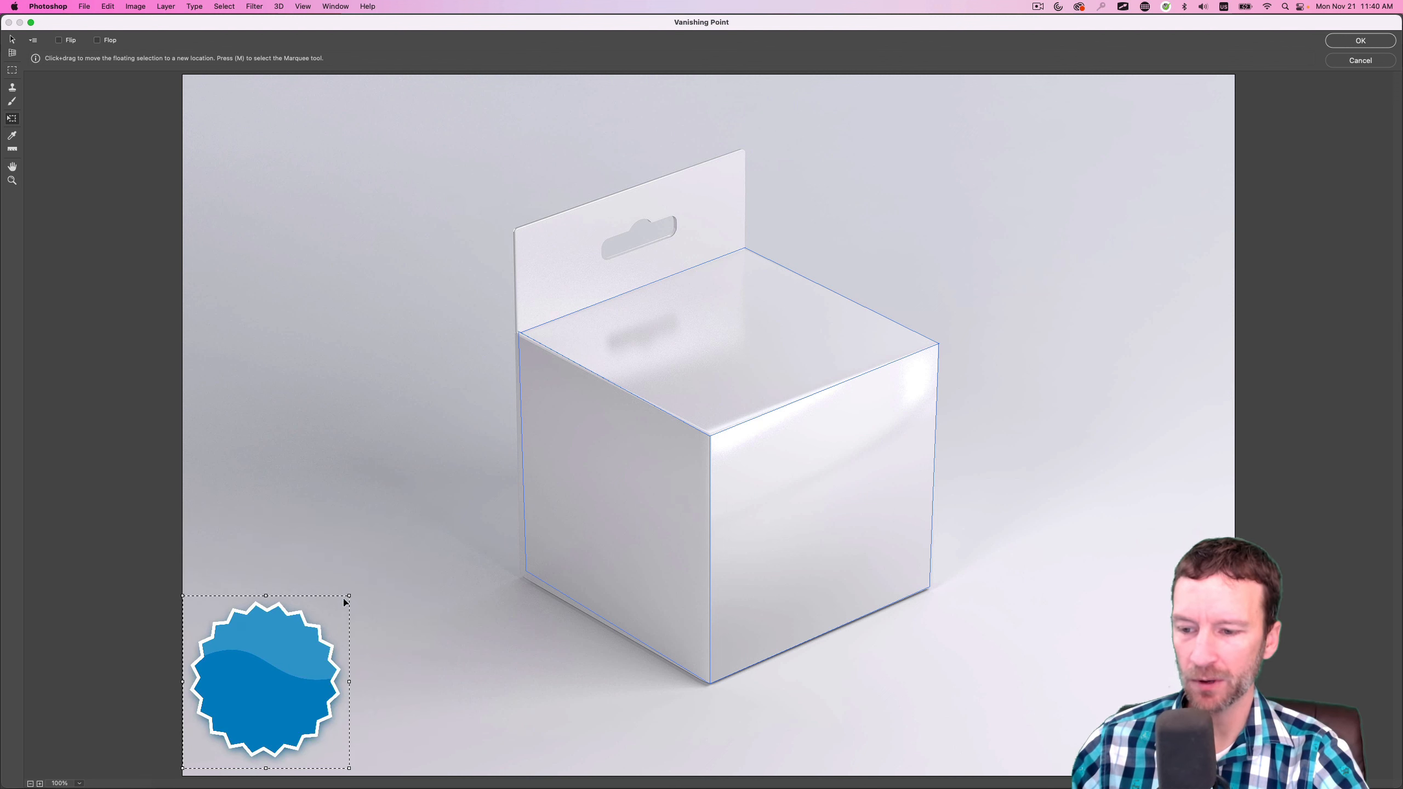
pyautogui.moveTo(277, 667); pyautogui.dragTo(863, 374)
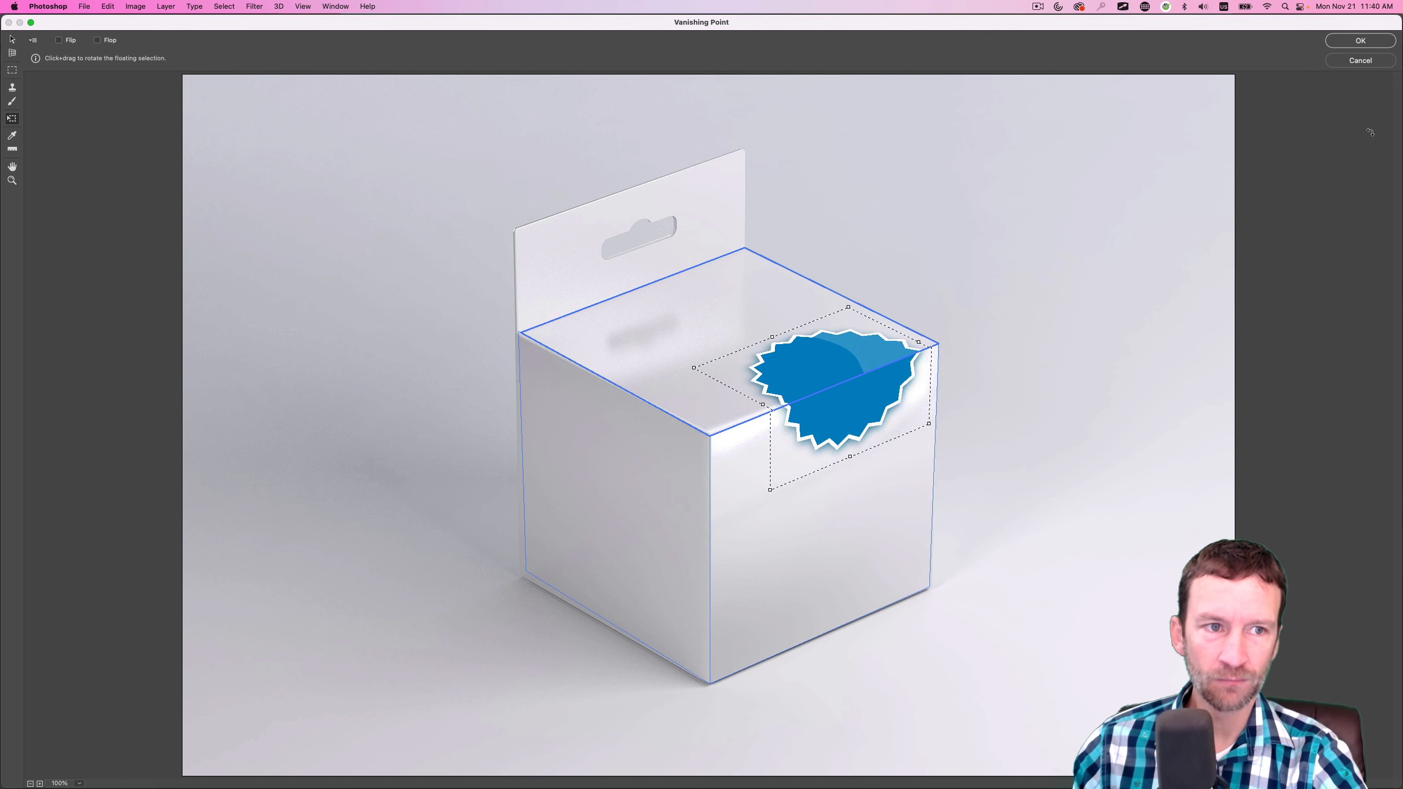
pyautogui.click(1348, 40)
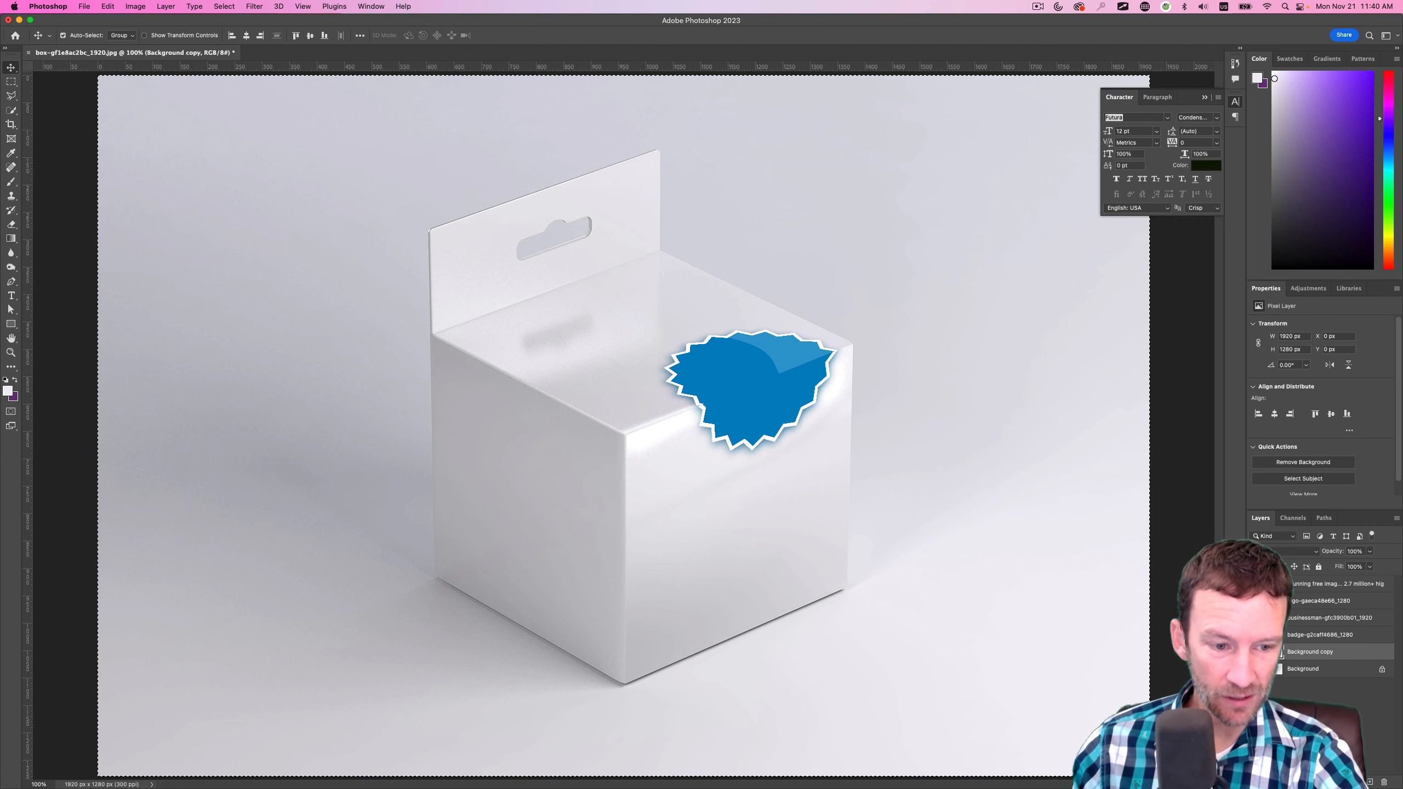
pyautogui.click(1255, 652)
pyautogui.click(1256, 652)
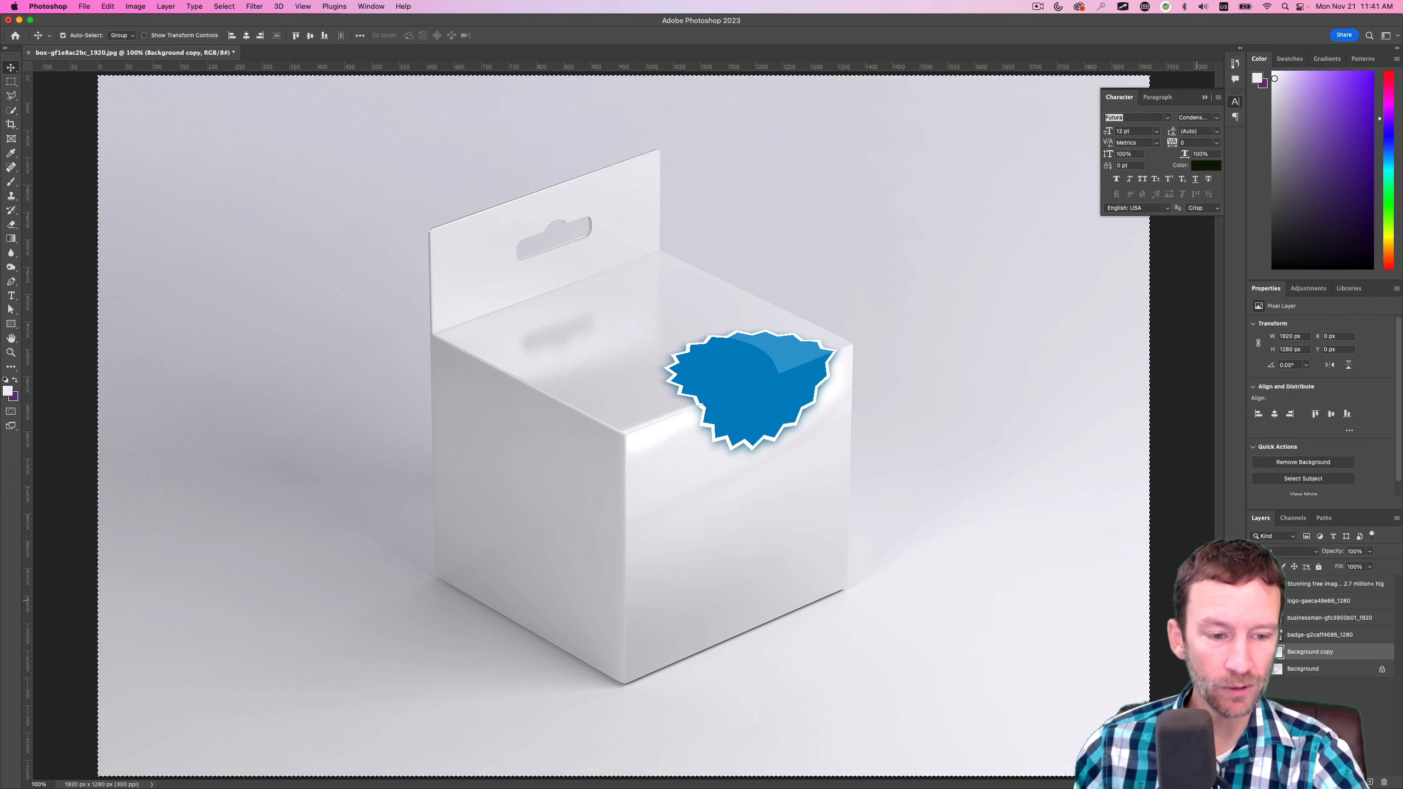
# Show only the businessman layer with the background layers hidden, and copy its "About us" banner image
pyautogui.click(1312, 637)
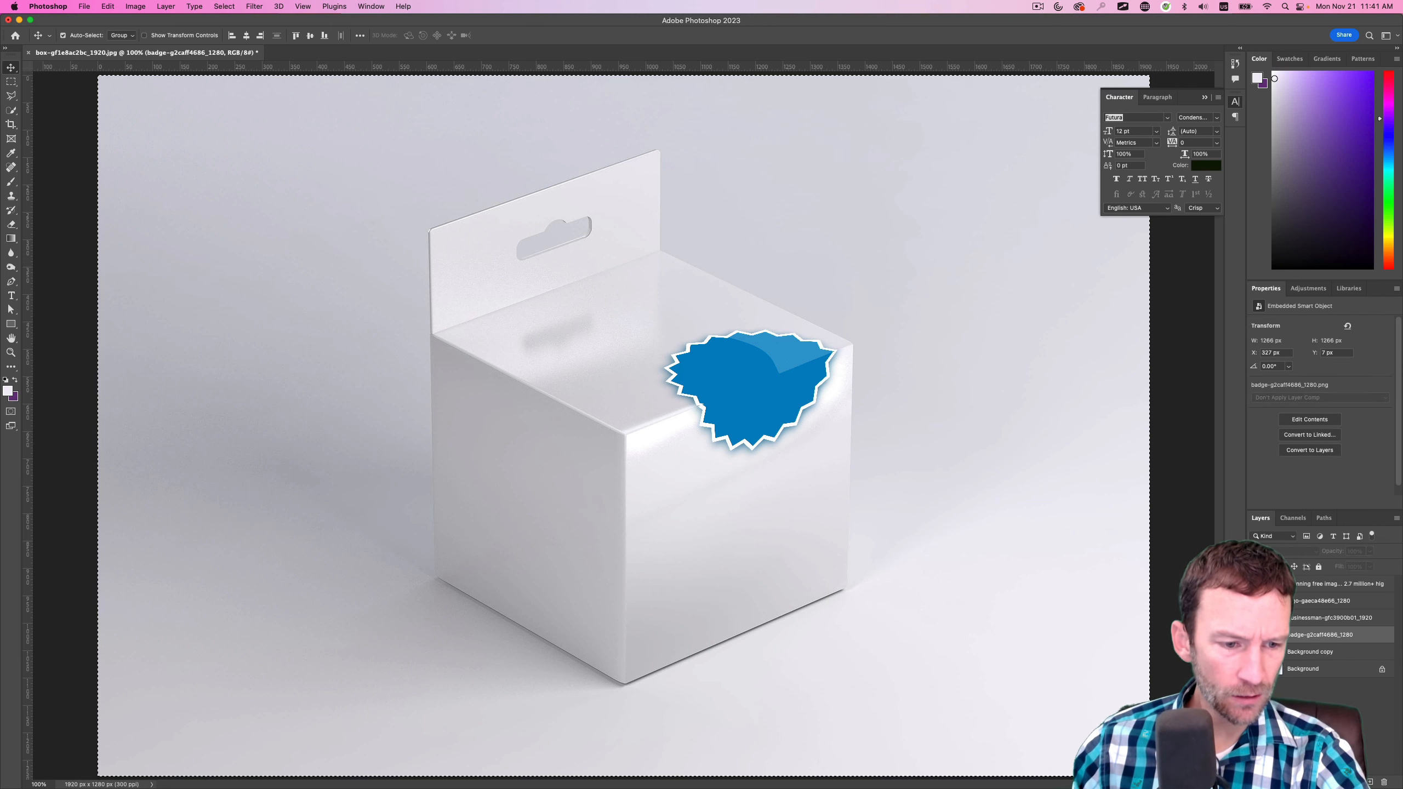
pyautogui.click(1256, 618)
pyautogui.click(1255, 668)
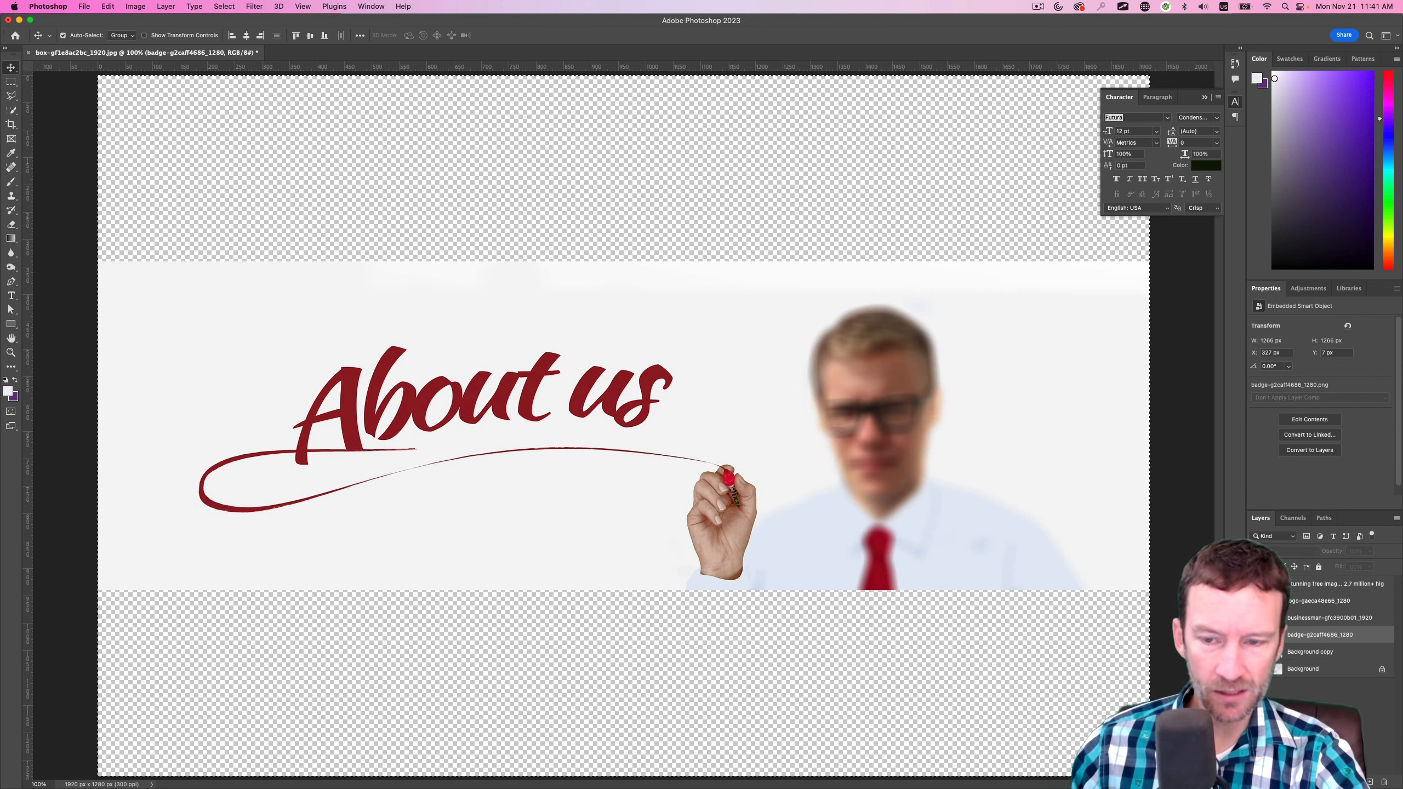
pyautogui.click(1319, 622)
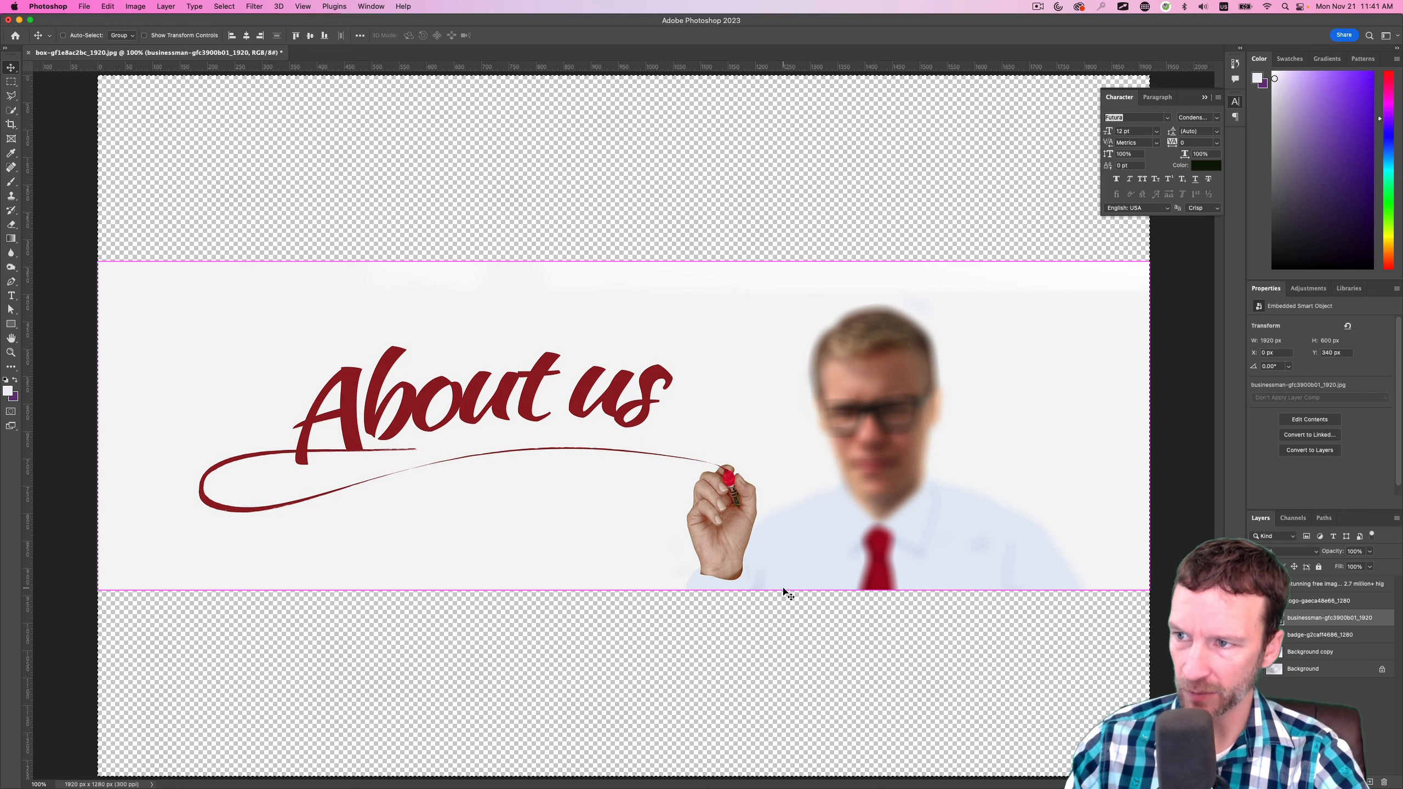
# Hide the businessman layer, show the background layers again, and reopen Vanishing Point on the Background copy layer
pyautogui.click(1256, 617)
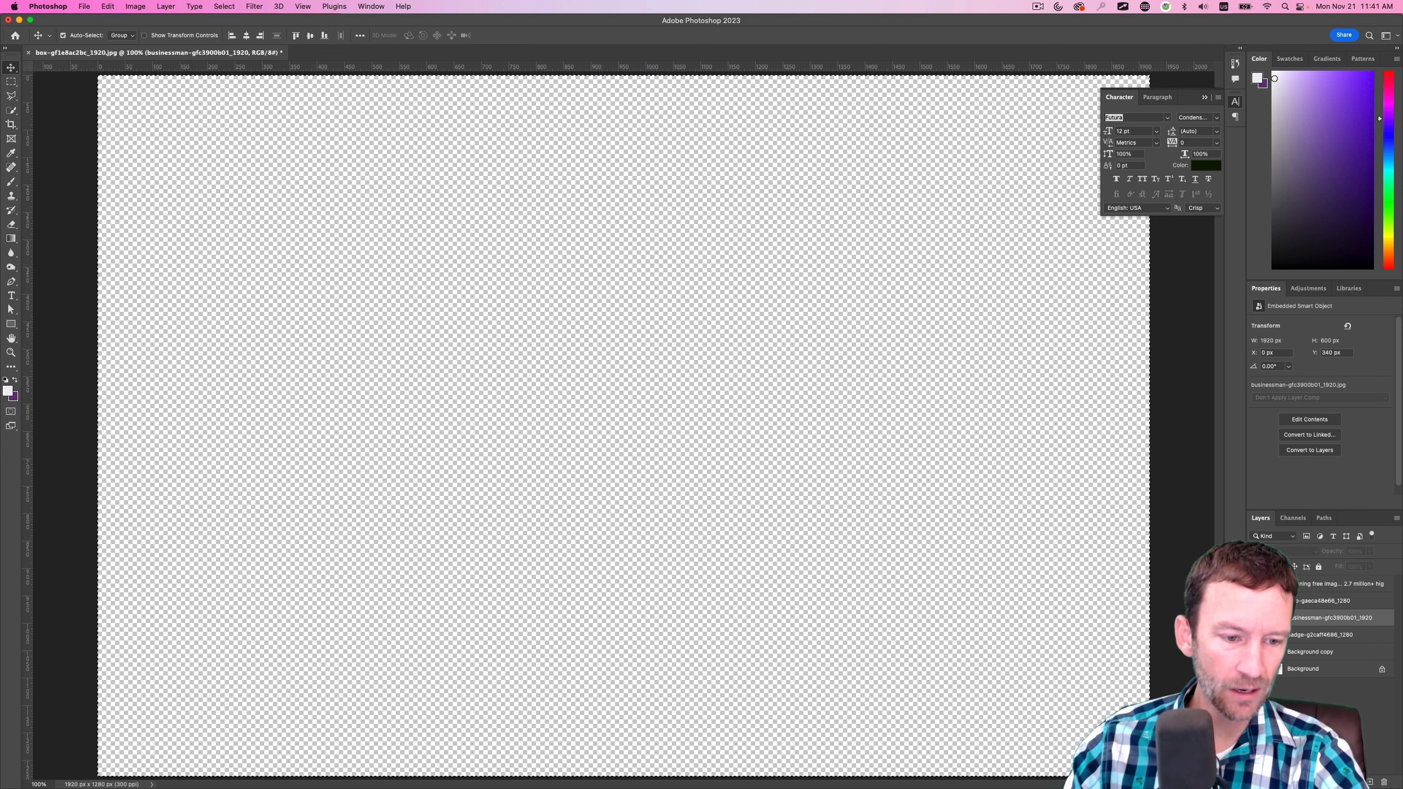
pyautogui.click(1274, 652)
pyautogui.click(1255, 652)
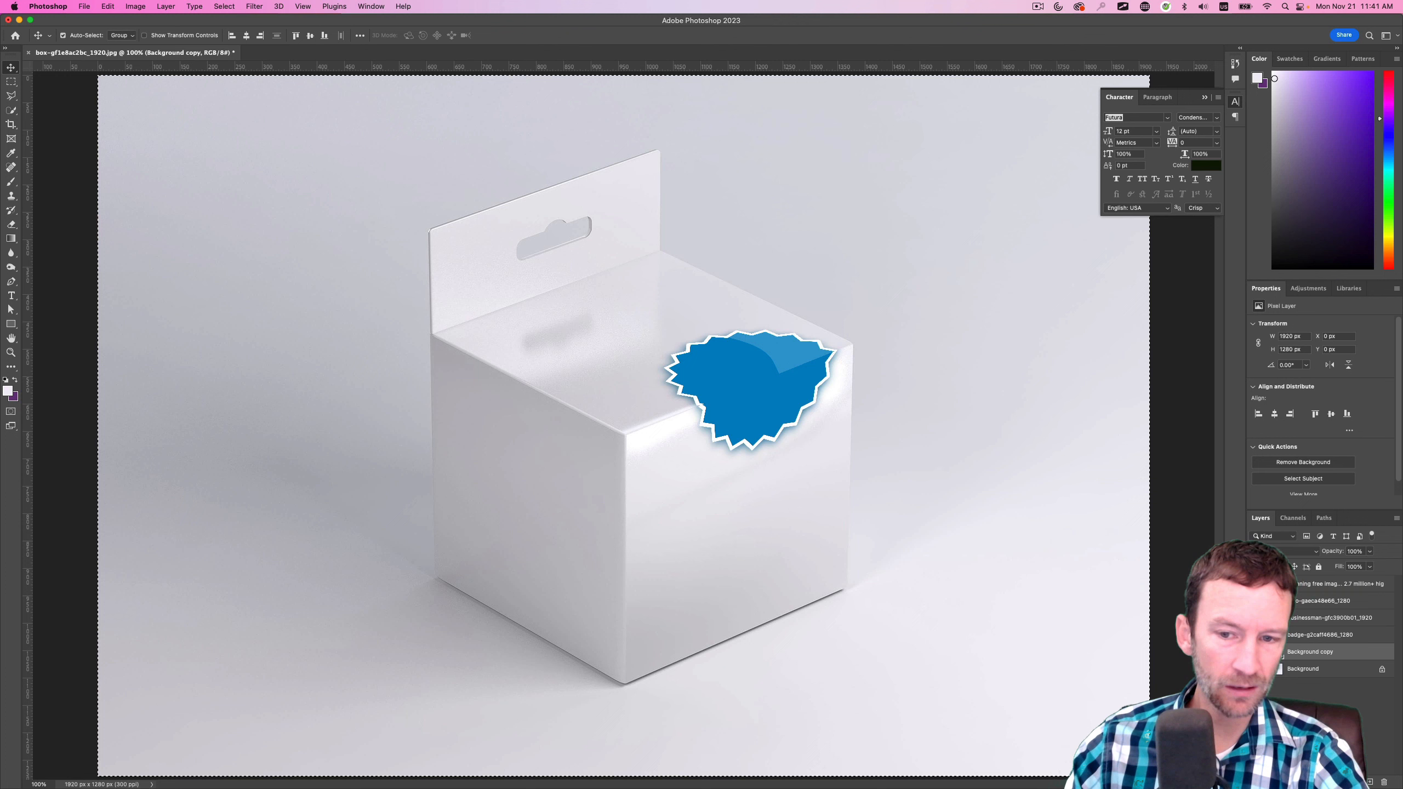
pyautogui.click(338, 5)
pyautogui.moveTo(255, 3)
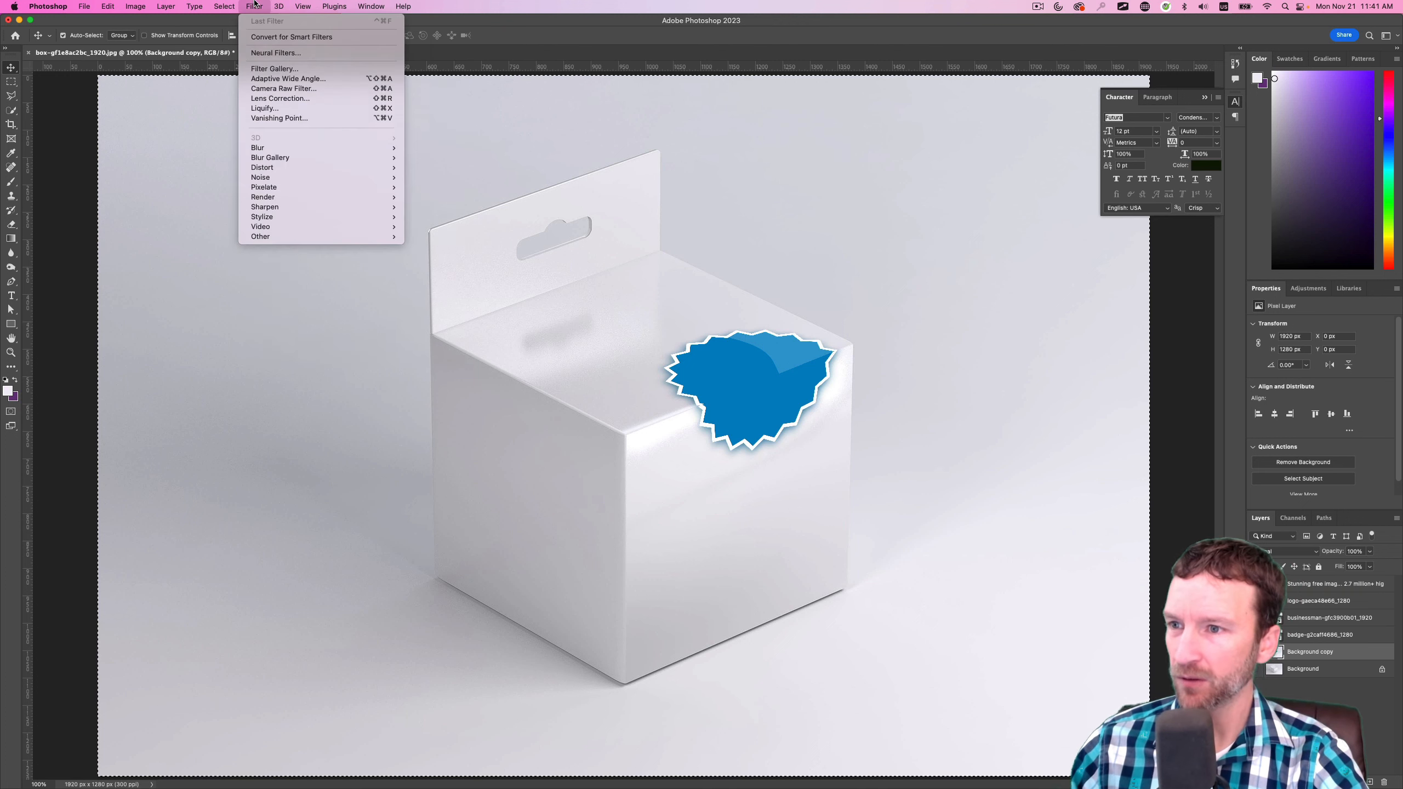
pyautogui.click(279, 118)
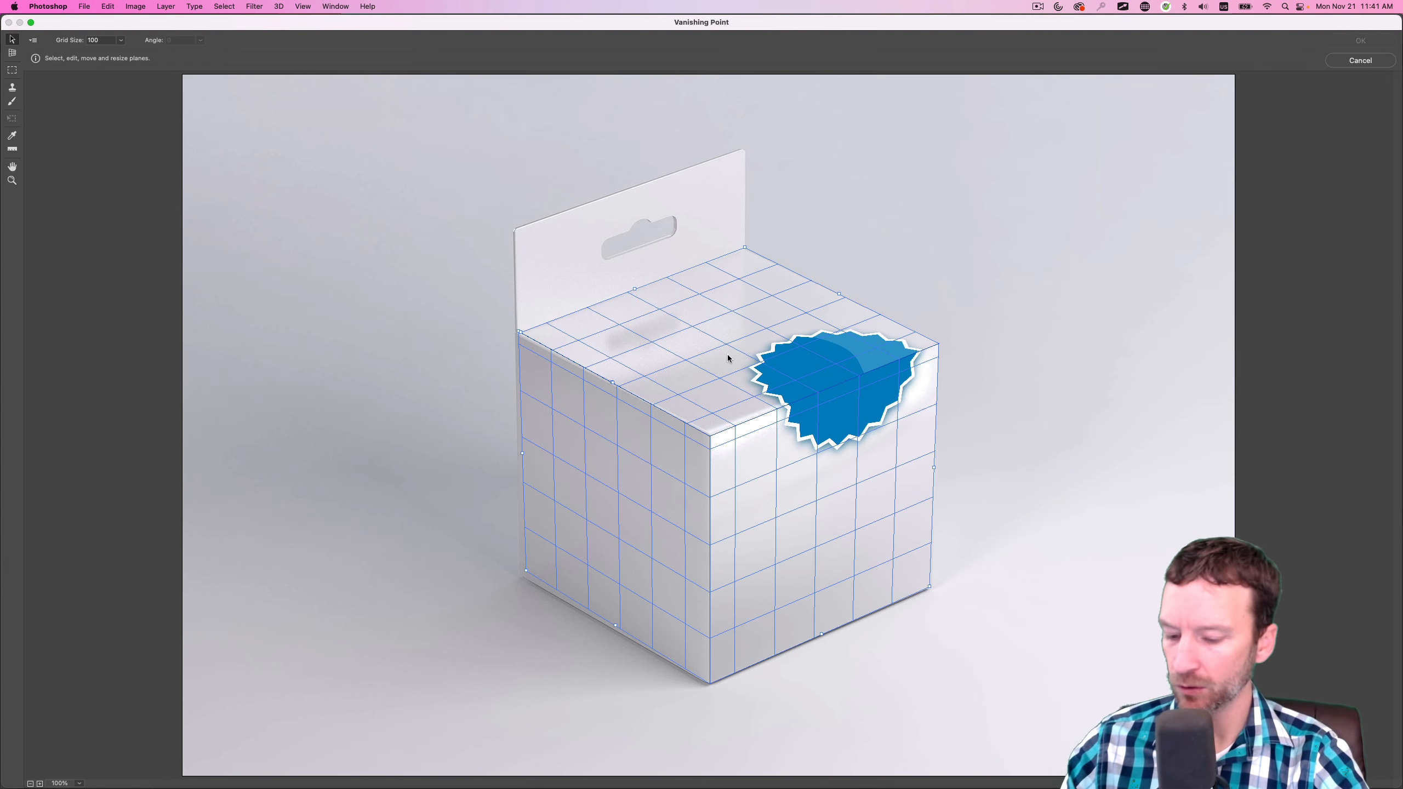
# Paste the "About us" banner, scale it to fit, and wrap it around the box's lower front corner across the left and right faces
pyautogui.press('super+v')
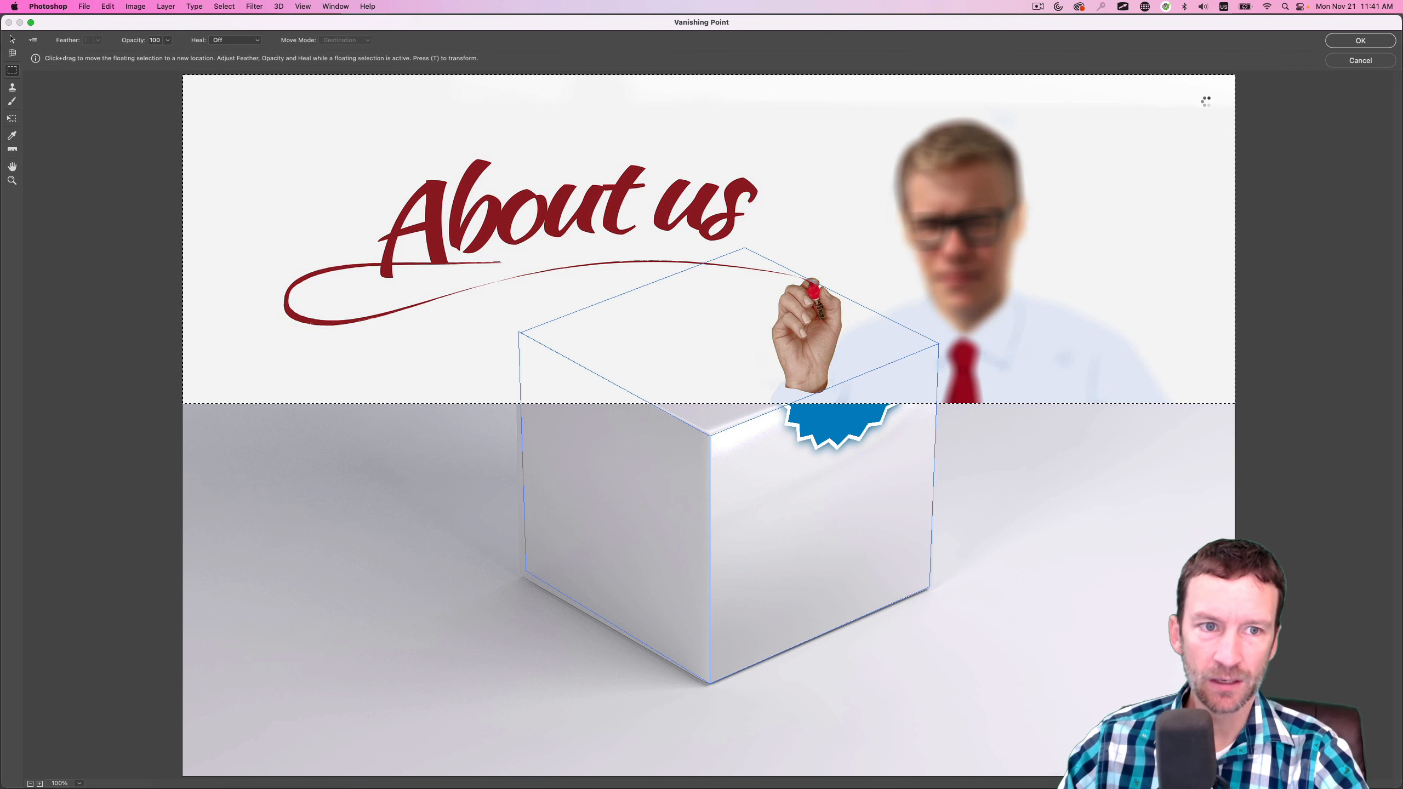
pyautogui.press('t')
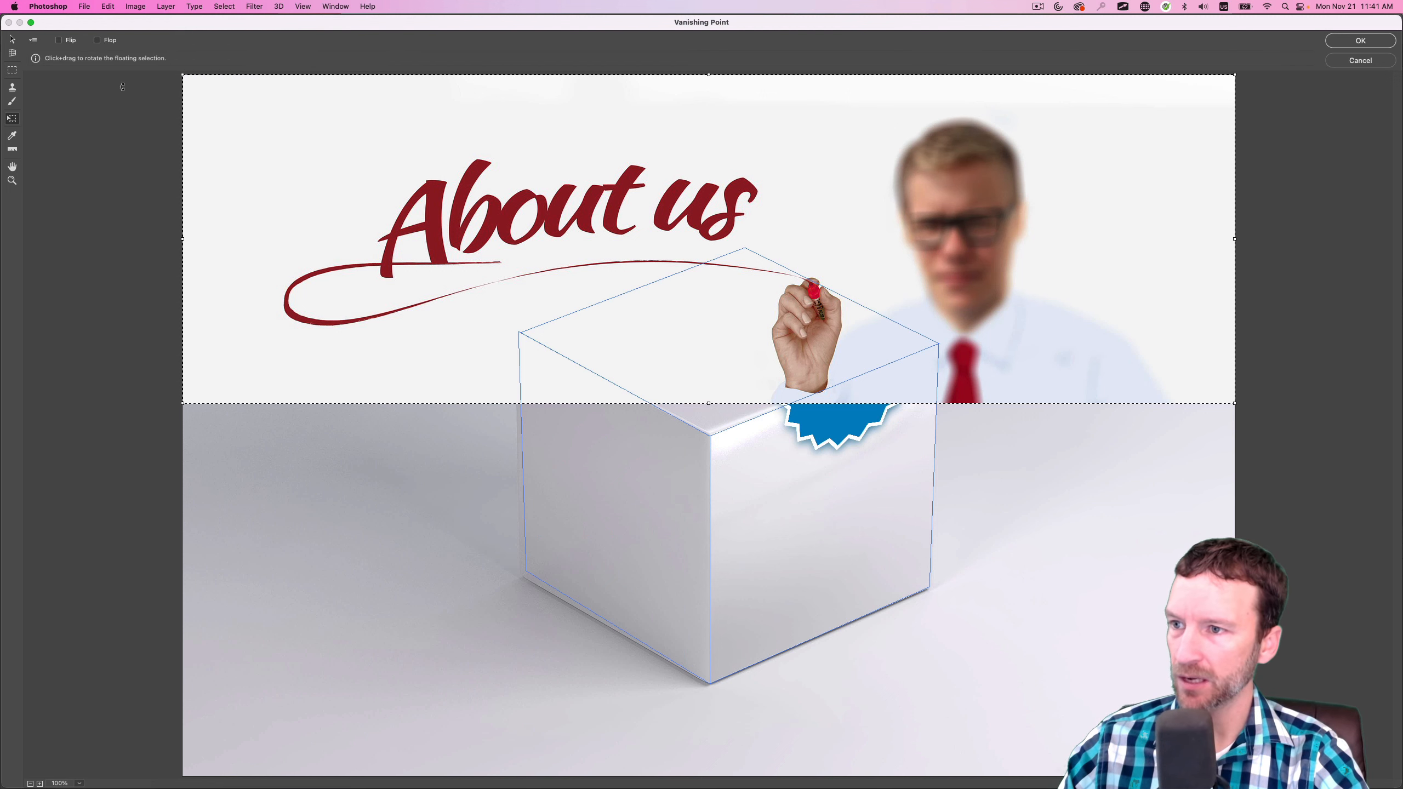
pyautogui.moveTo(182, 74); pyautogui.dragTo(1028, 395)
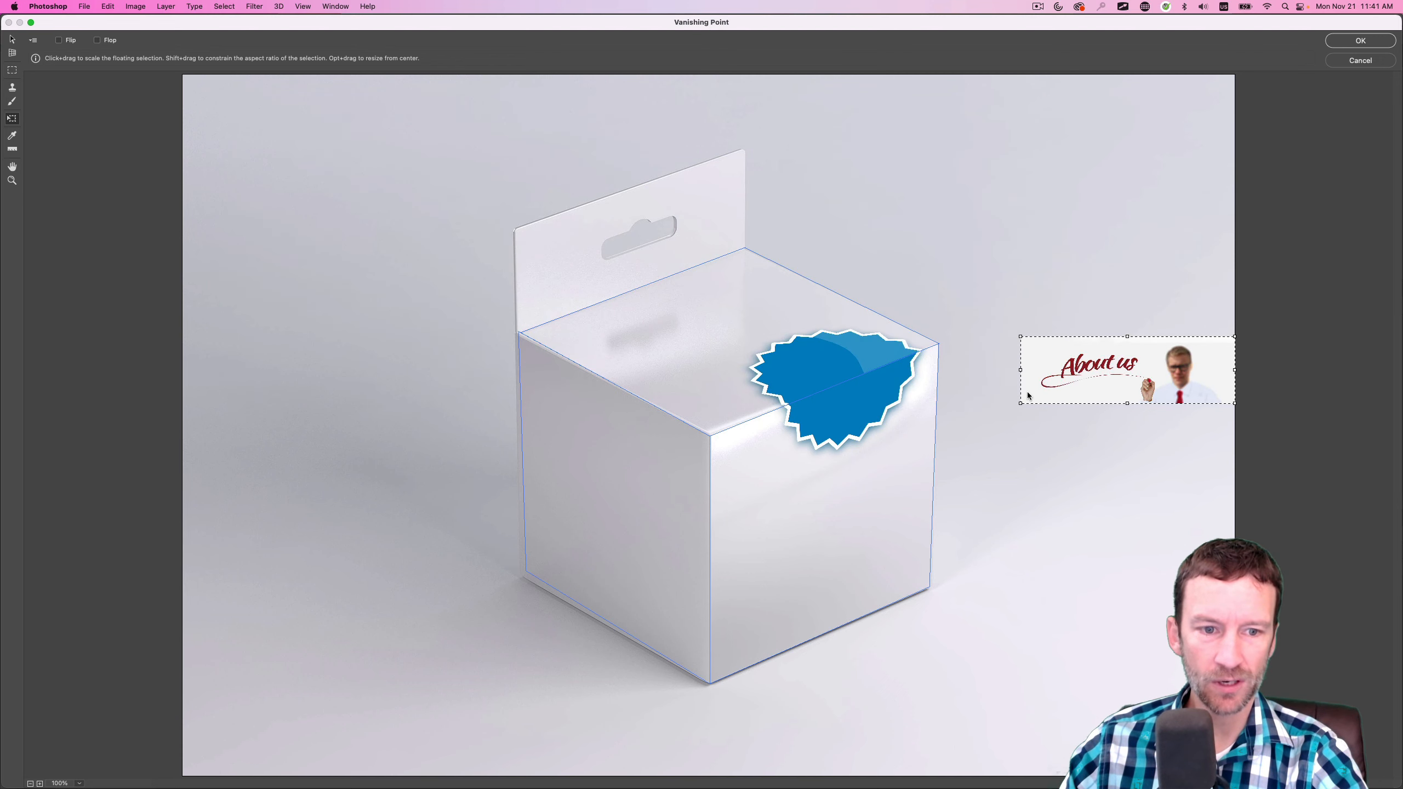
pyautogui.moveTo(1166, 381); pyautogui.dragTo(695, 643)
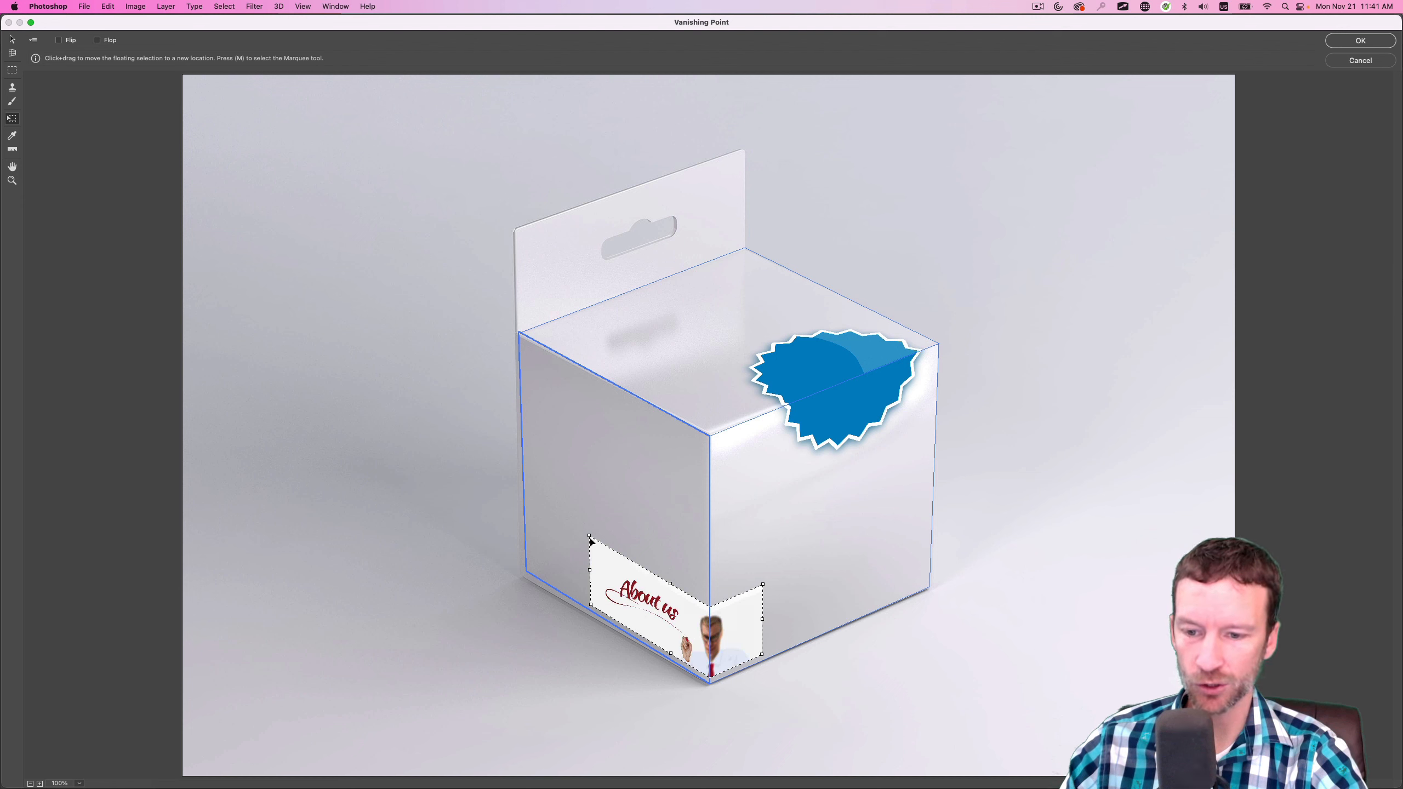
pyautogui.moveTo(589, 535); pyautogui.dragTo(531, 475)
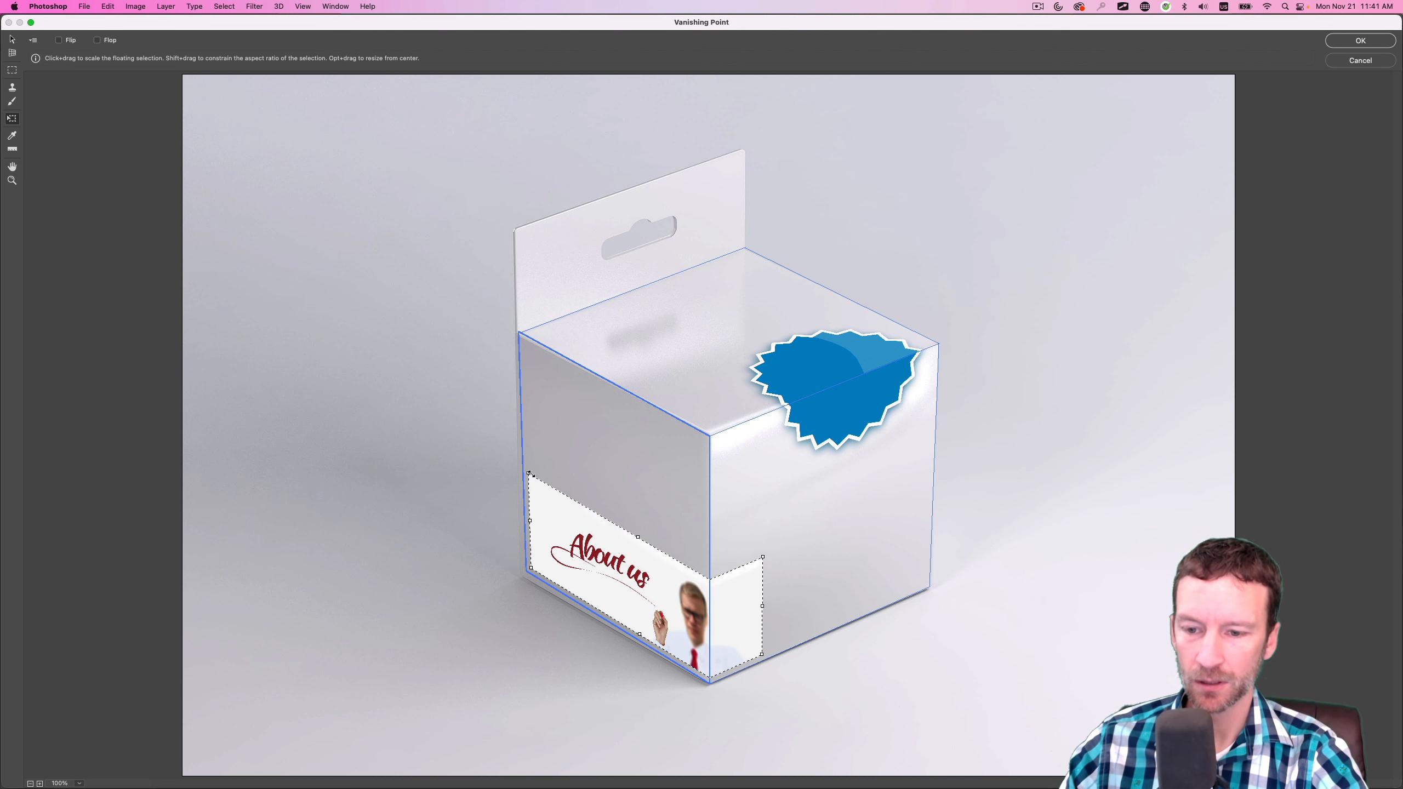
pyautogui.moveTo(587, 580); pyautogui.dragTo(603, 592)
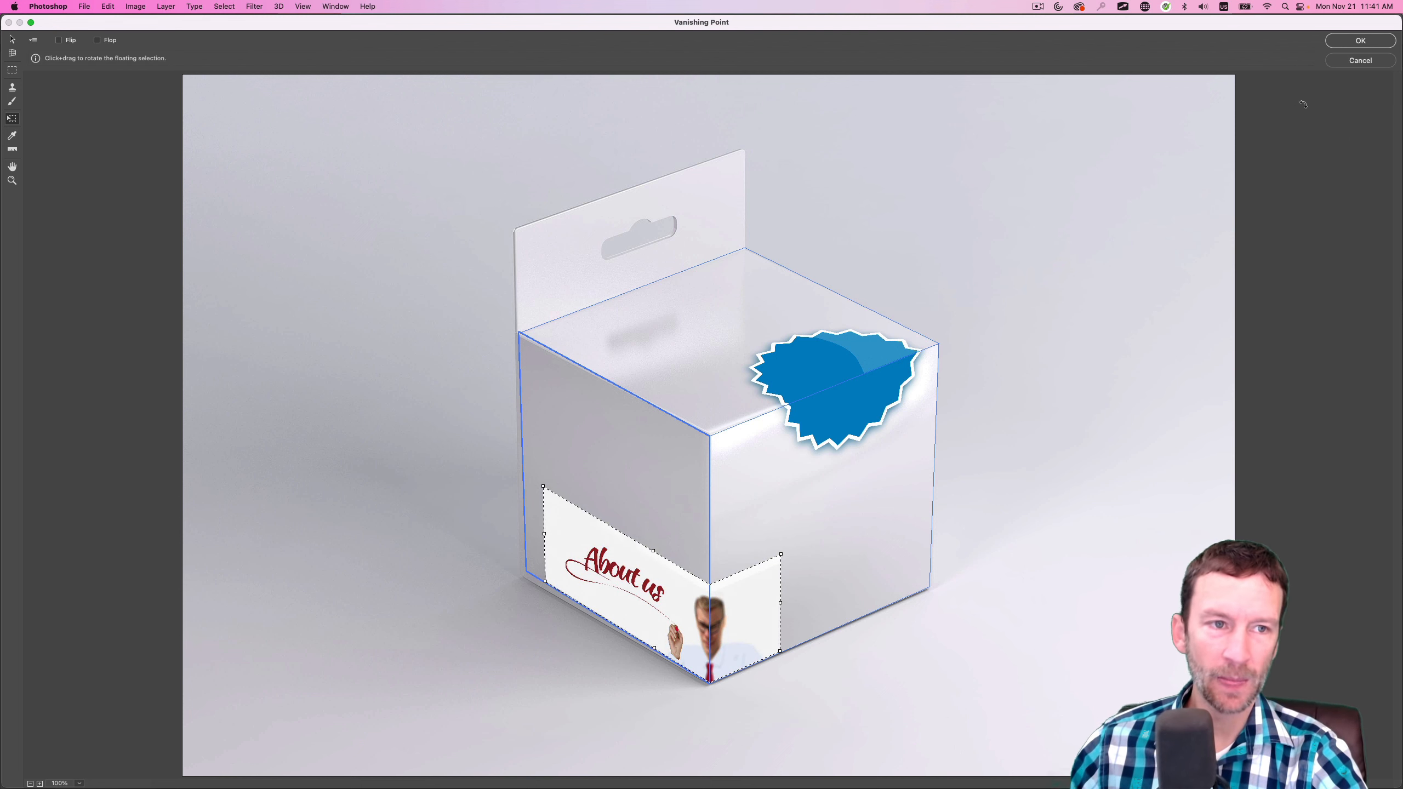
# Apply the "About us" banner to the box, then show only the bird logo layer and copy its artwork
pyautogui.click(1347, 44)
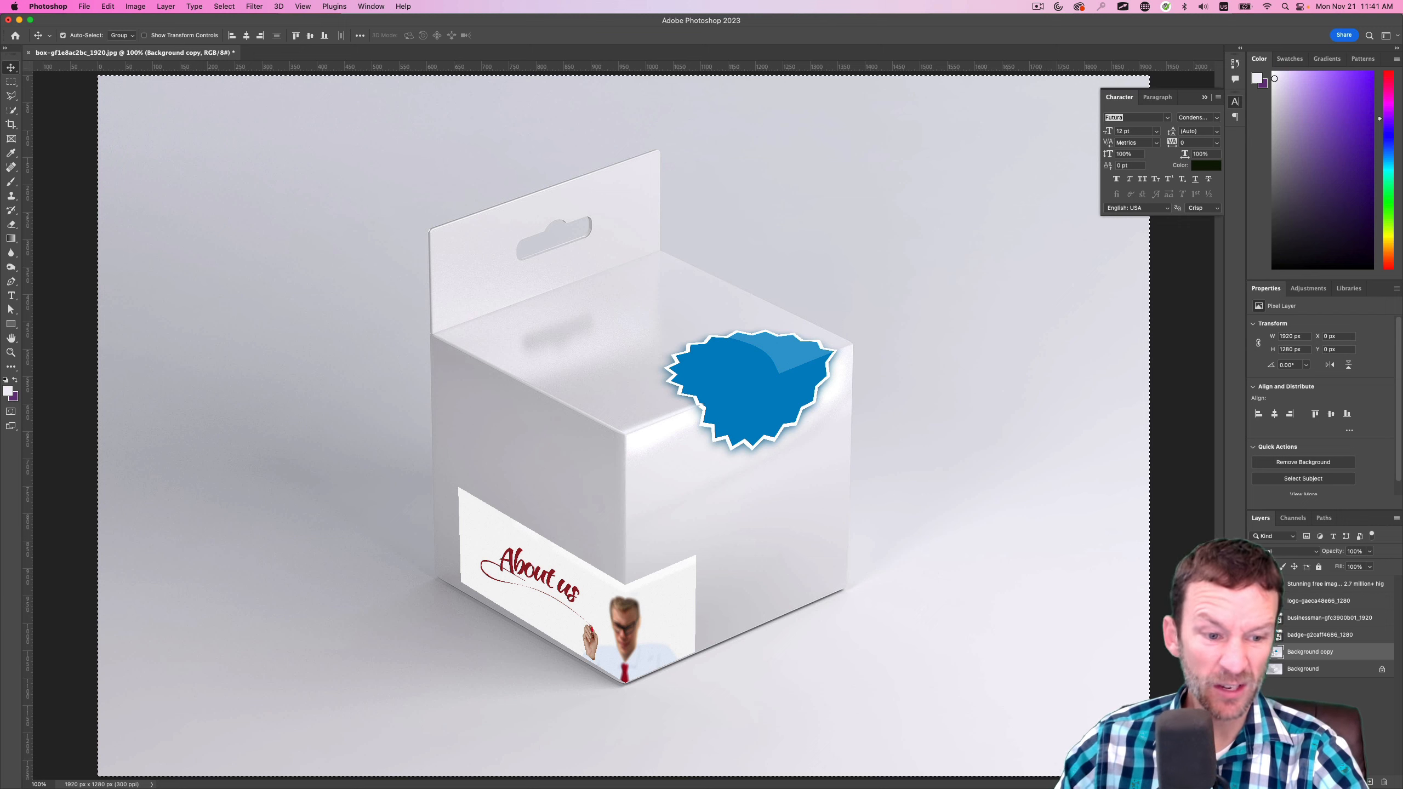
pyautogui.click(1256, 653)
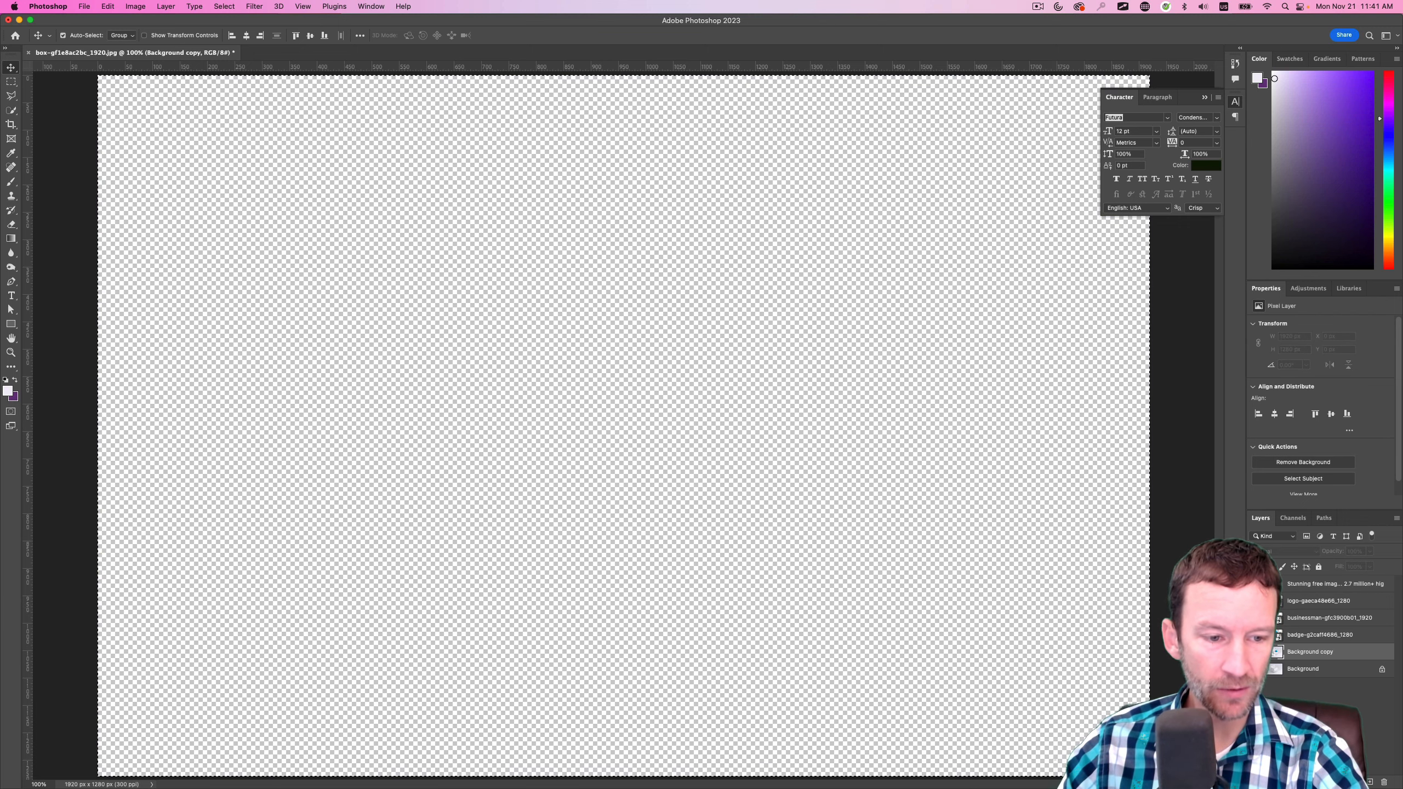
pyautogui.click(1256, 600)
pyautogui.click(1318, 600)
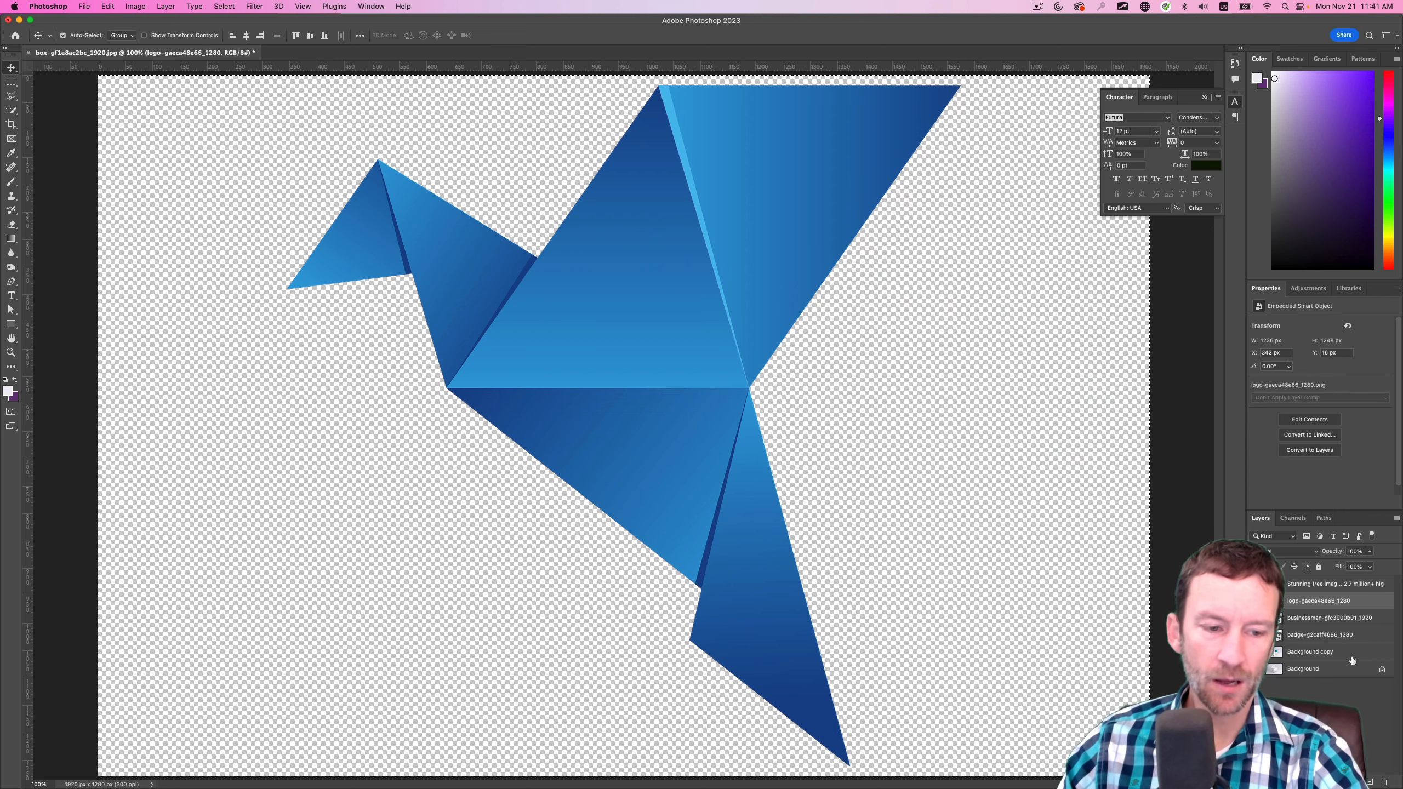
# Hide the bird logo layer, show the background layers again, and select the Background copy layer
pyautogui.click(1256, 600)
pyautogui.click(1256, 652)
pyautogui.click(1317, 652)
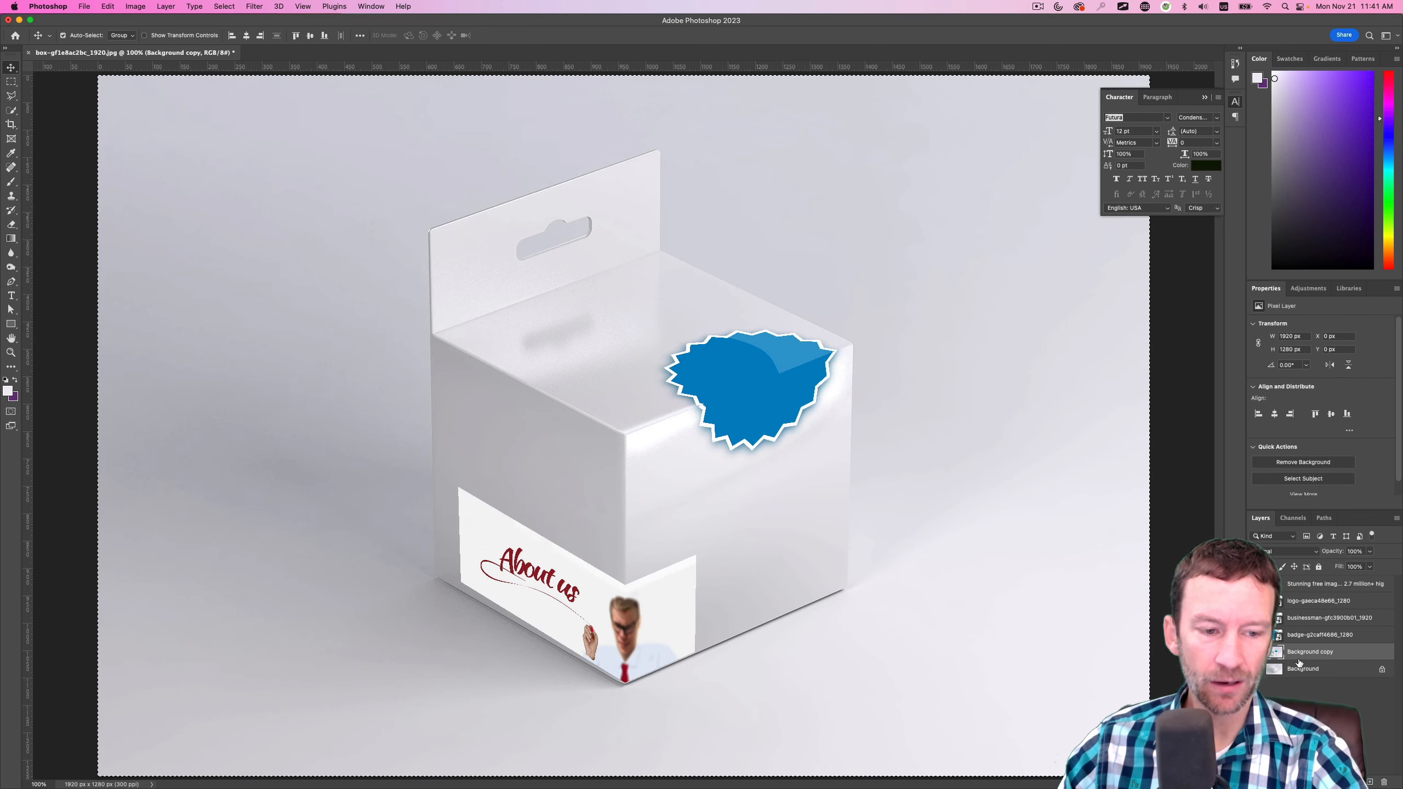
pyautogui.click(254, 6)
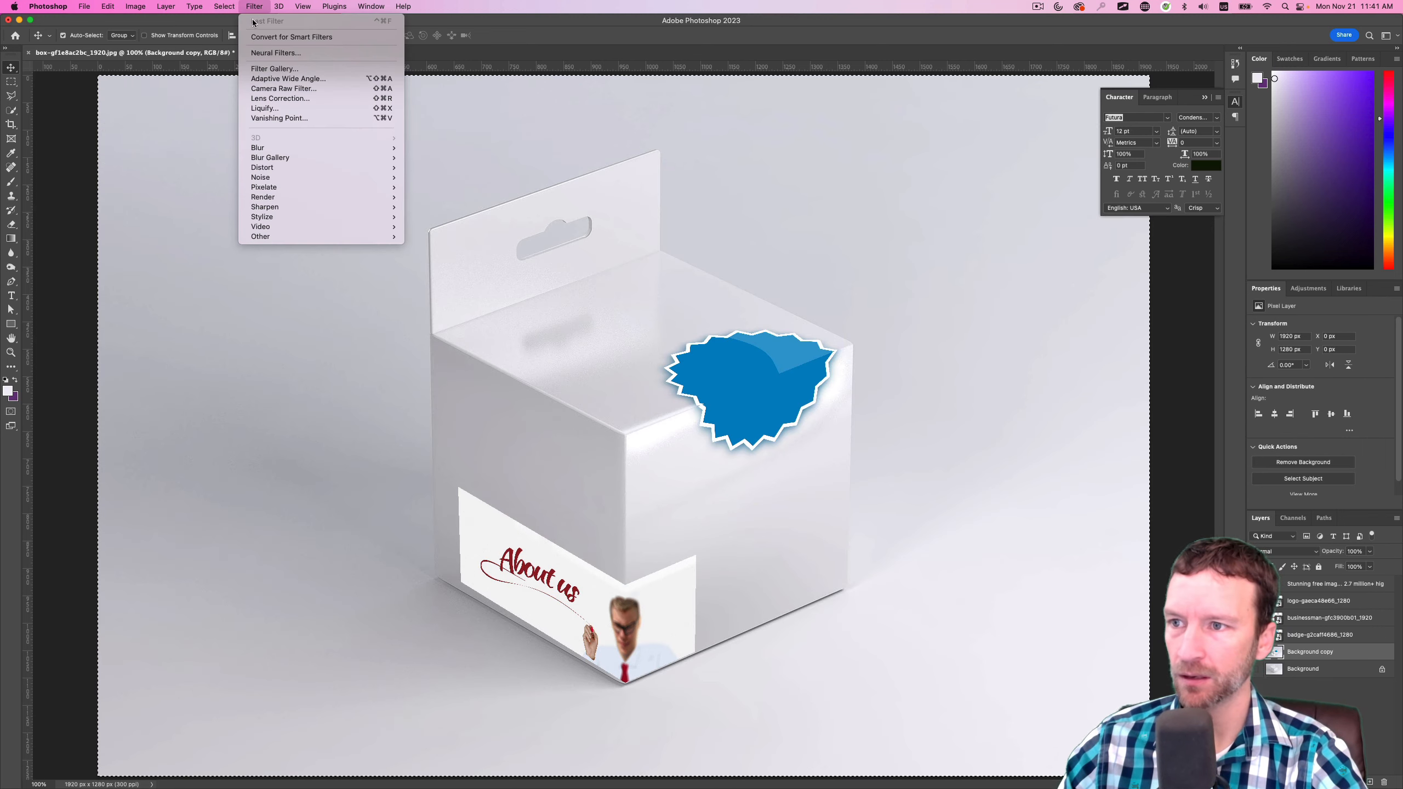
pyautogui.click(275, 118)
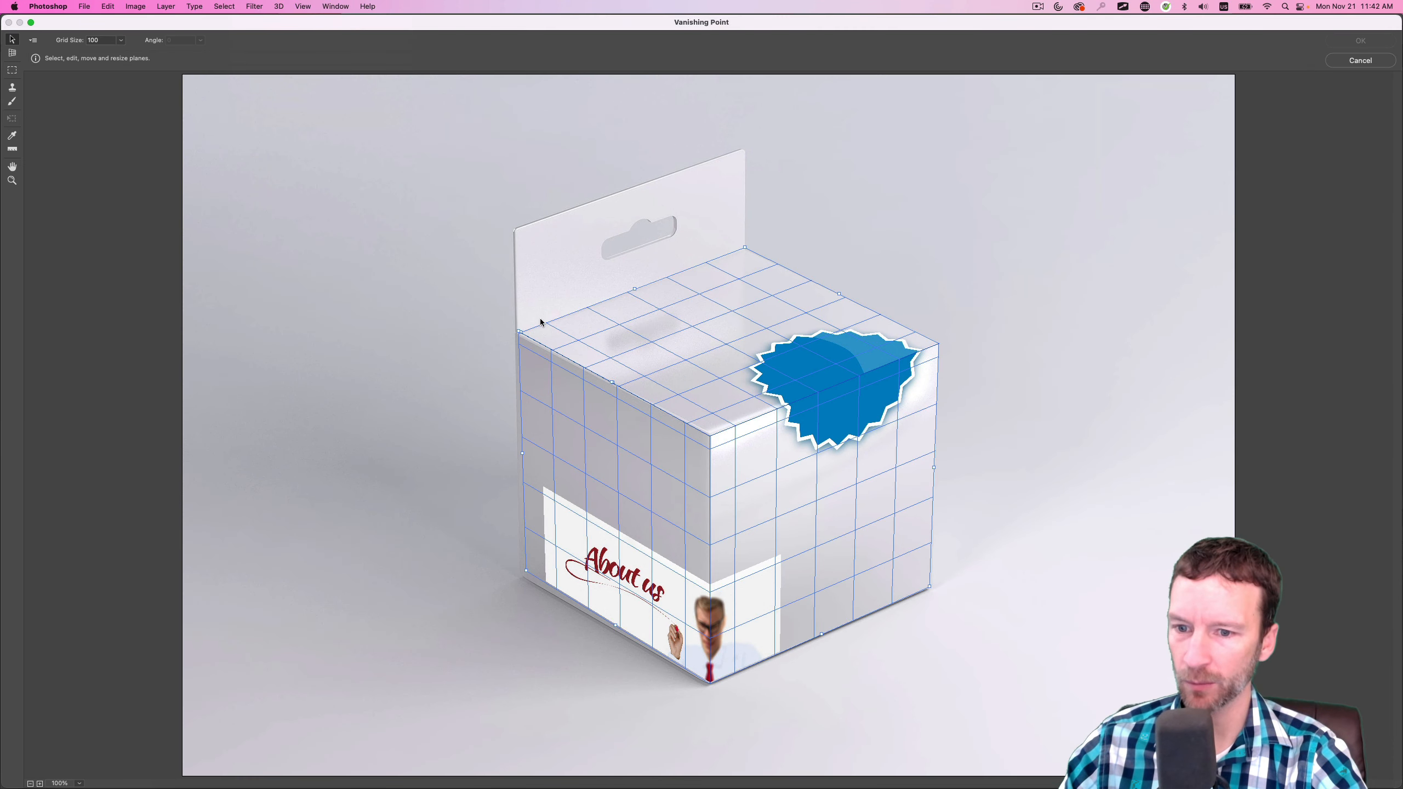
pyautogui.press('super+v')
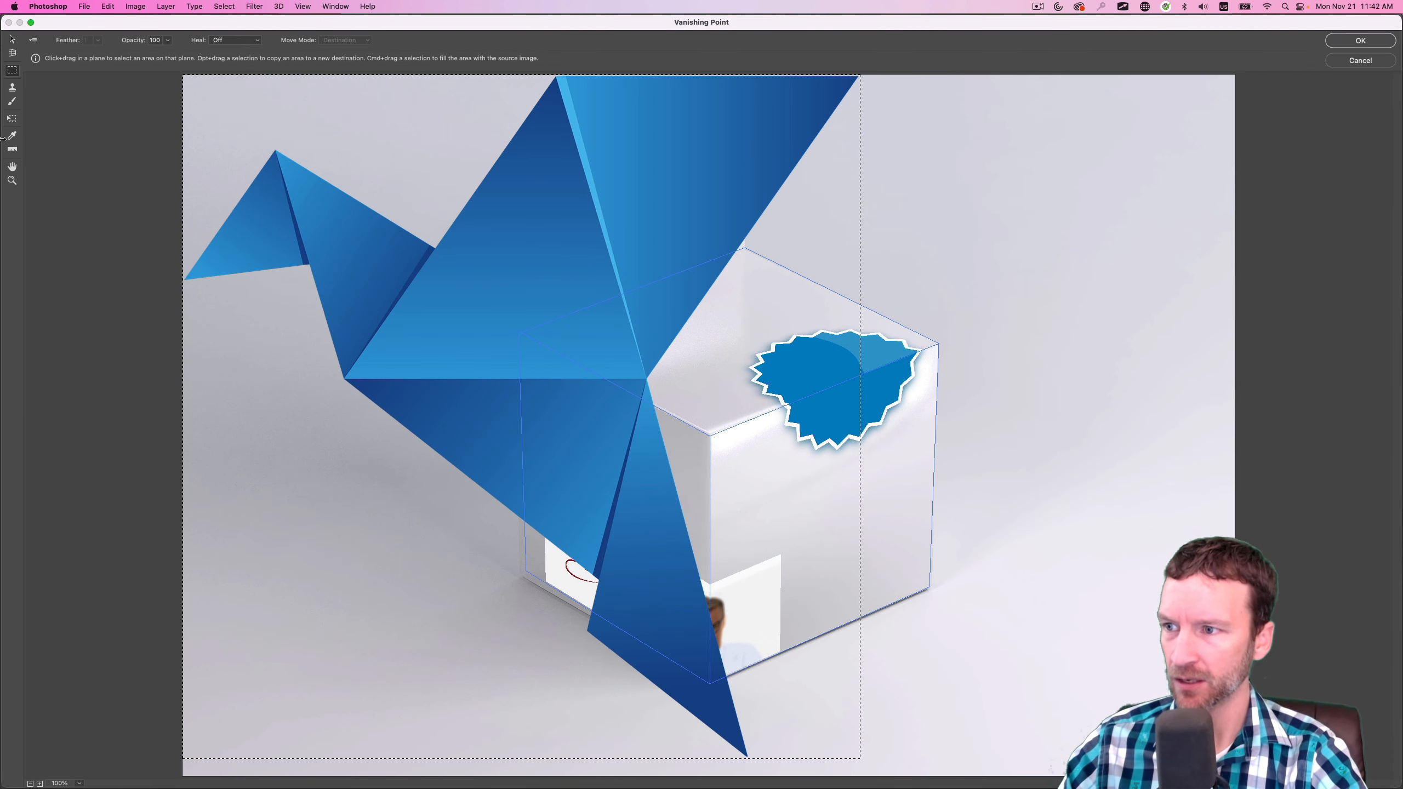
pyautogui.press('t')
pyautogui.moveTo(183, 74); pyautogui.dragTo(689, 515)
pyautogui.moveTo(787, 500); pyautogui.dragTo(716, 320)
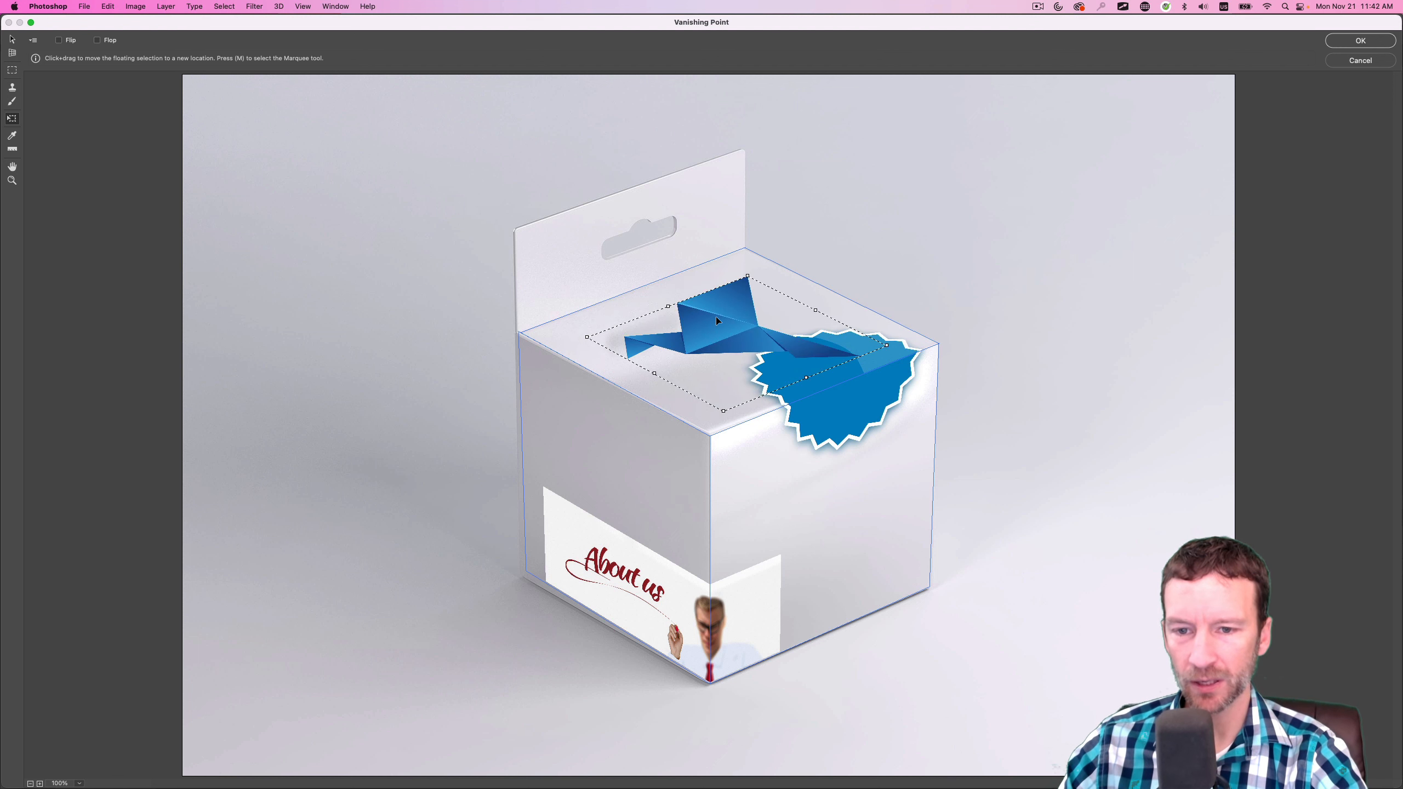
pyautogui.click(12, 54)
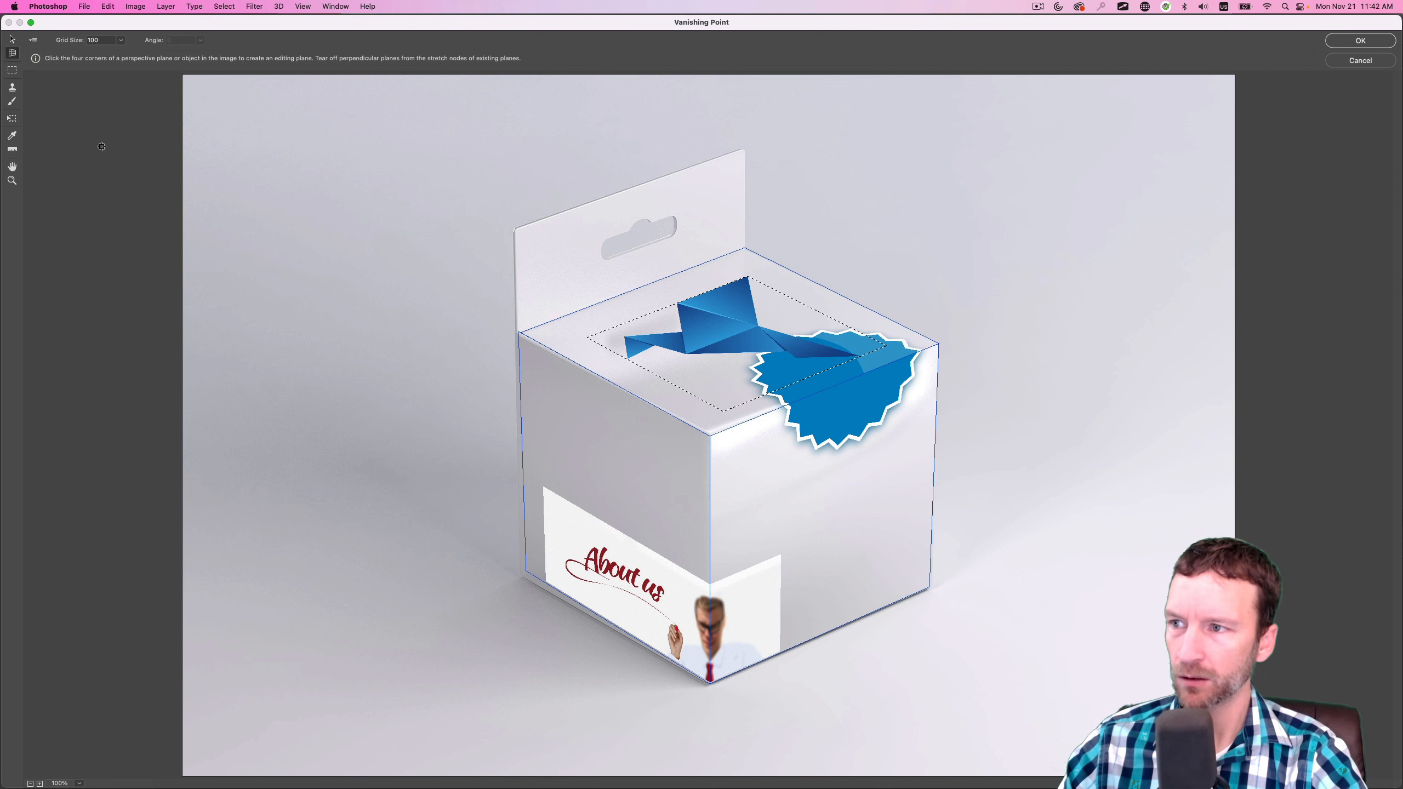
pyautogui.click(628, 302)
pyautogui.moveTo(632, 290); pyautogui.dragTo(628, 206)
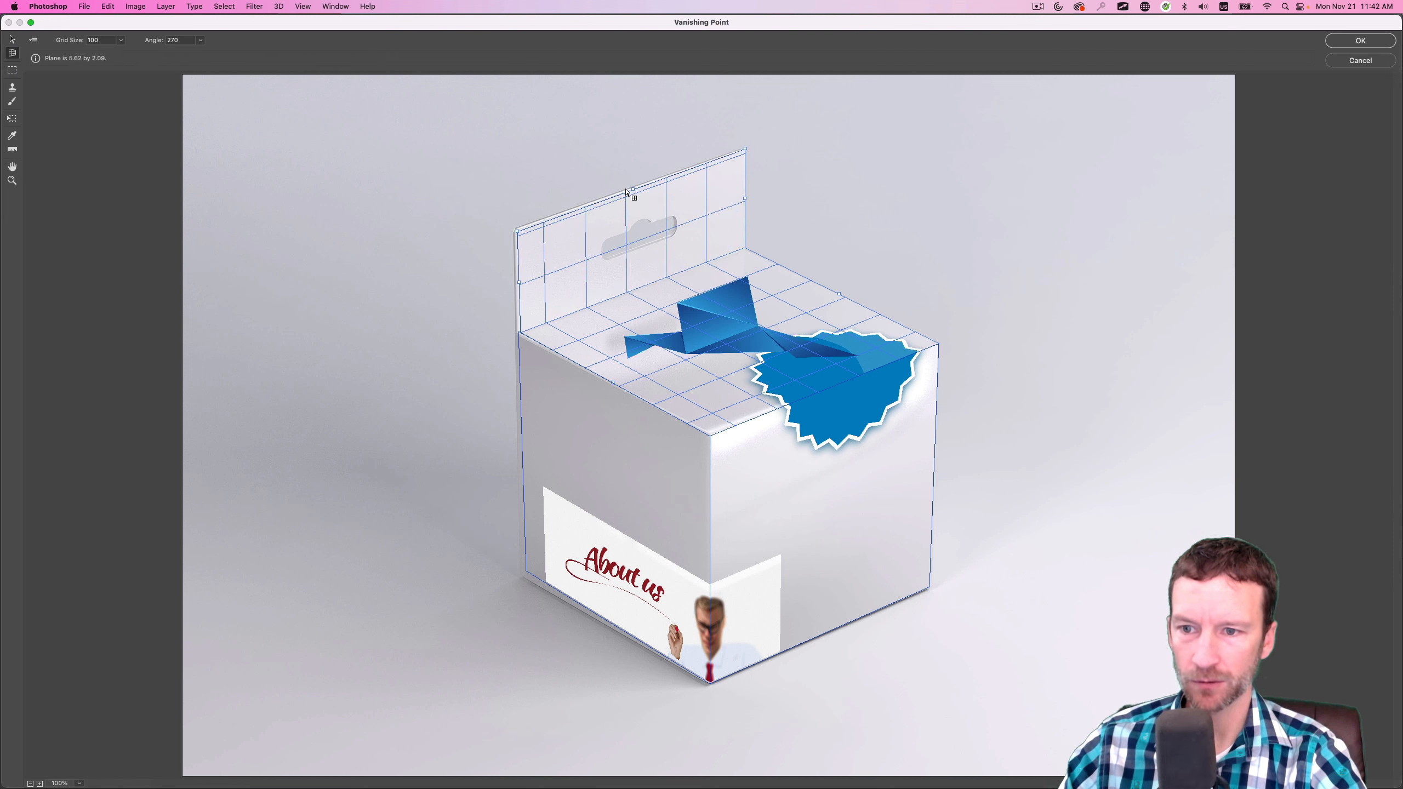
pyautogui.press('v')
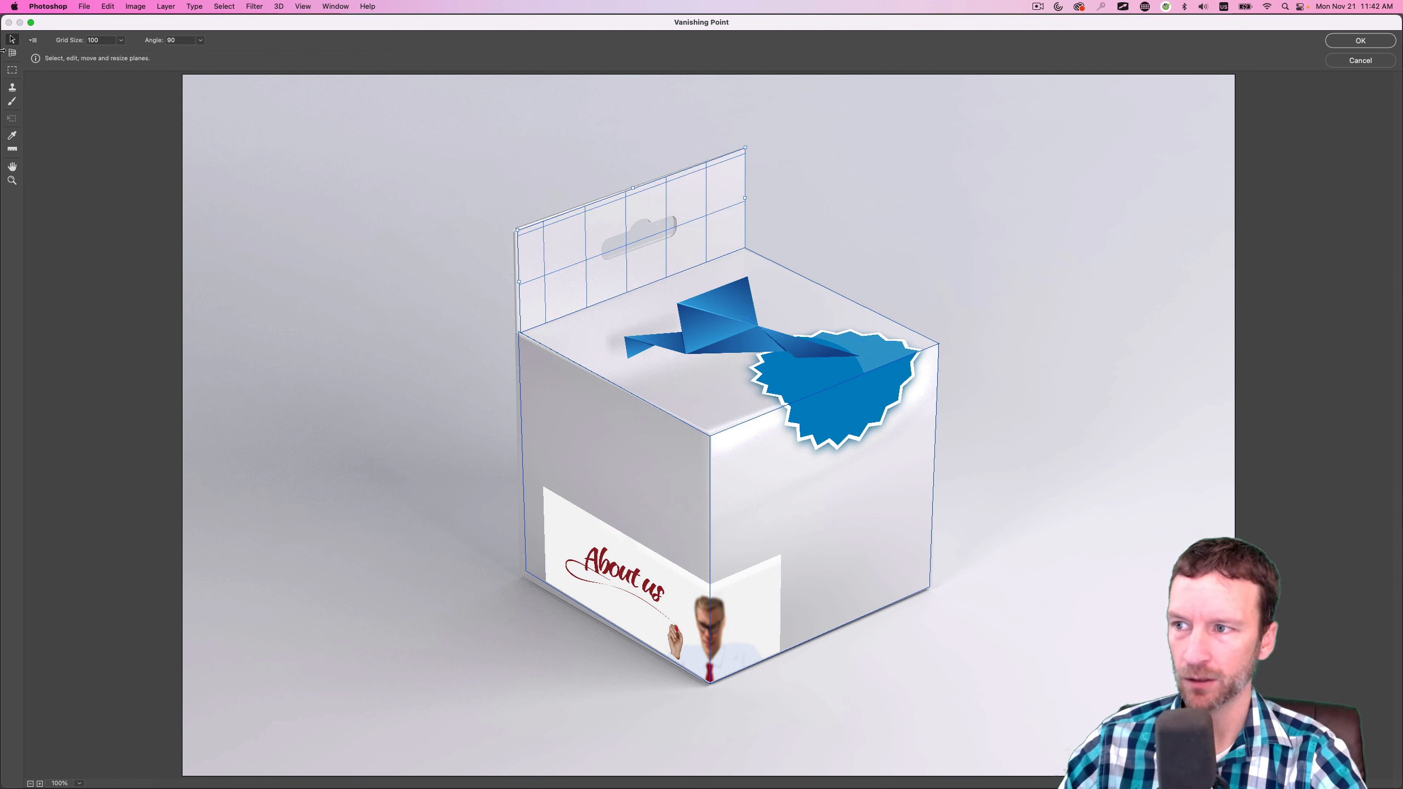
pyautogui.click(718, 326)
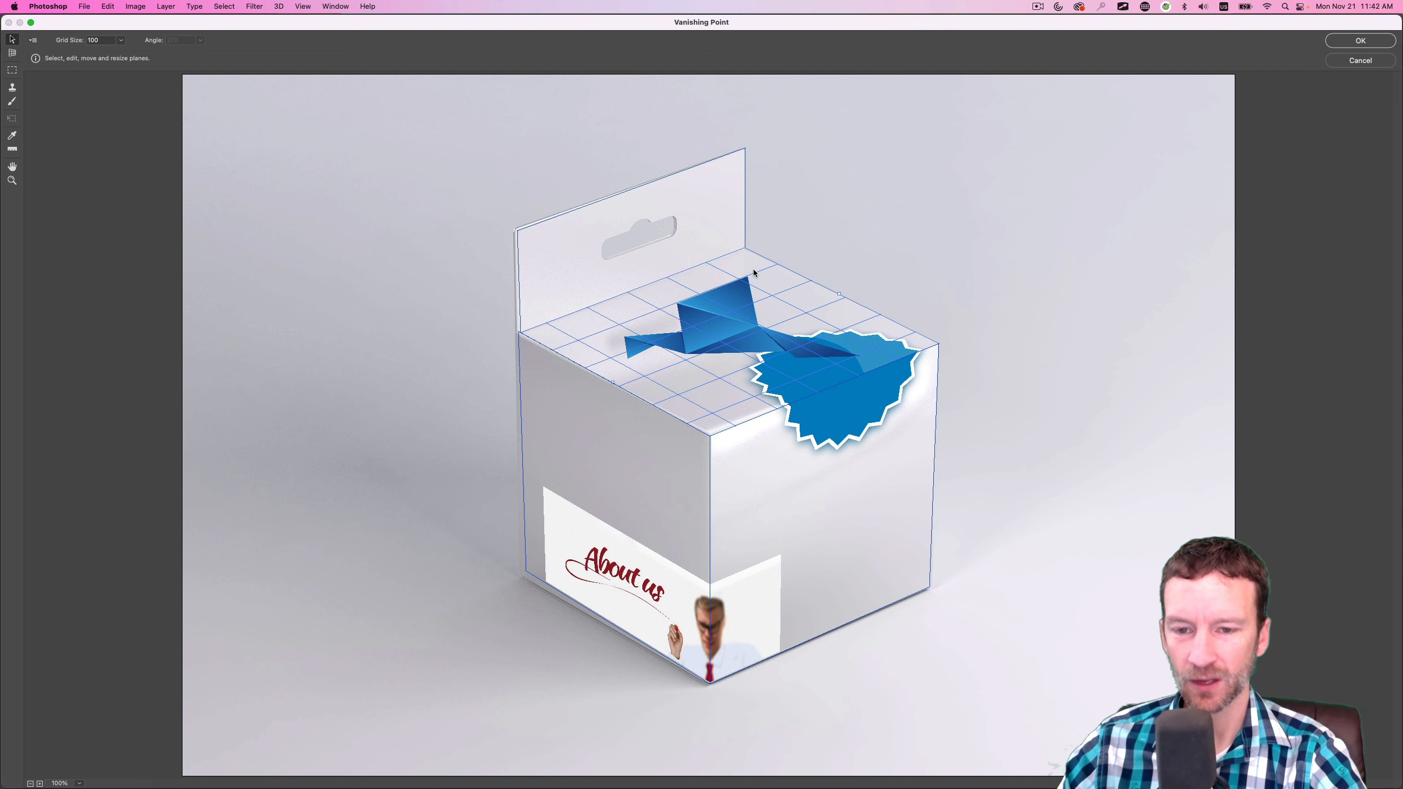
pyautogui.click(1359, 60)
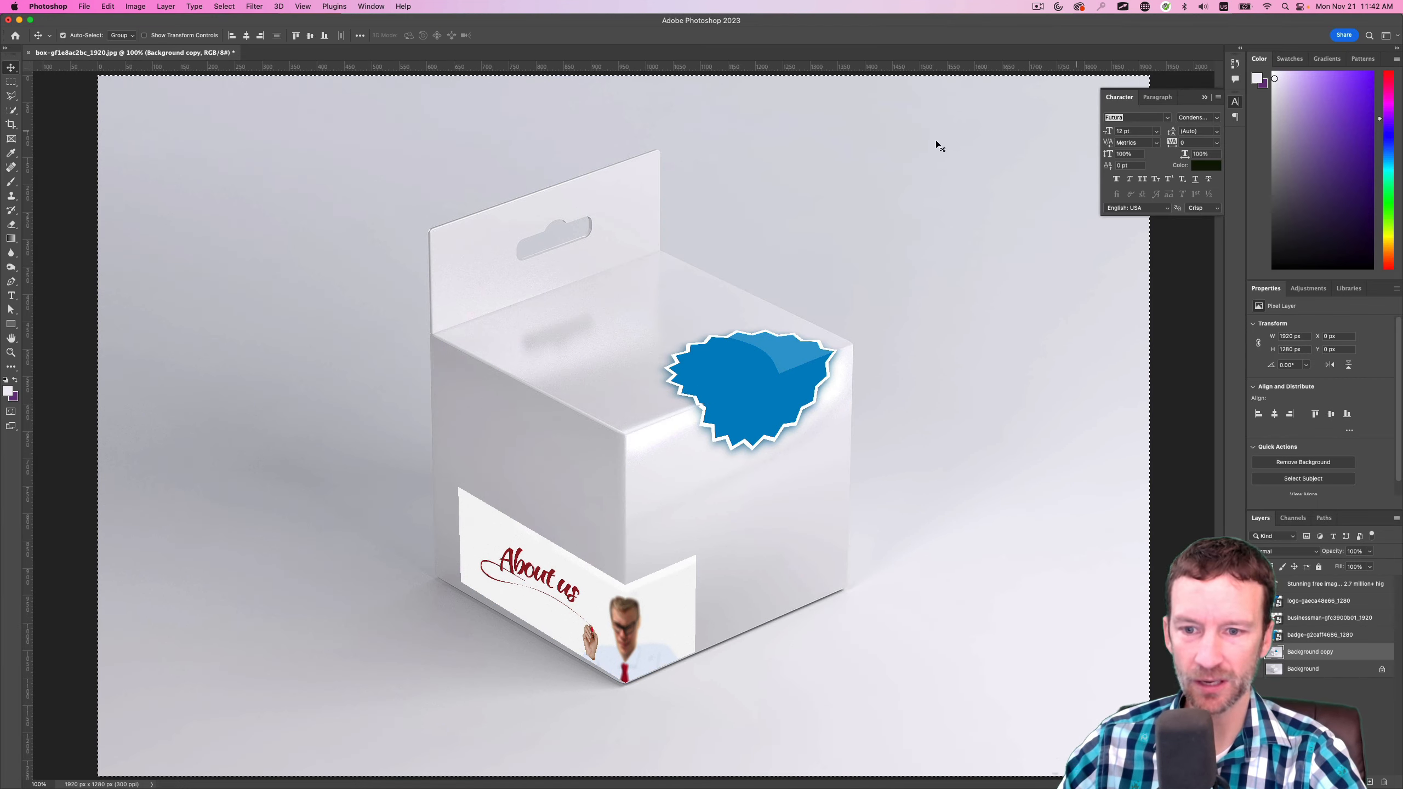
# Reopen Vanishing Point and extend a new plane from the top face's back edge up over the box's hang tab
pyautogui.click(254, 6)
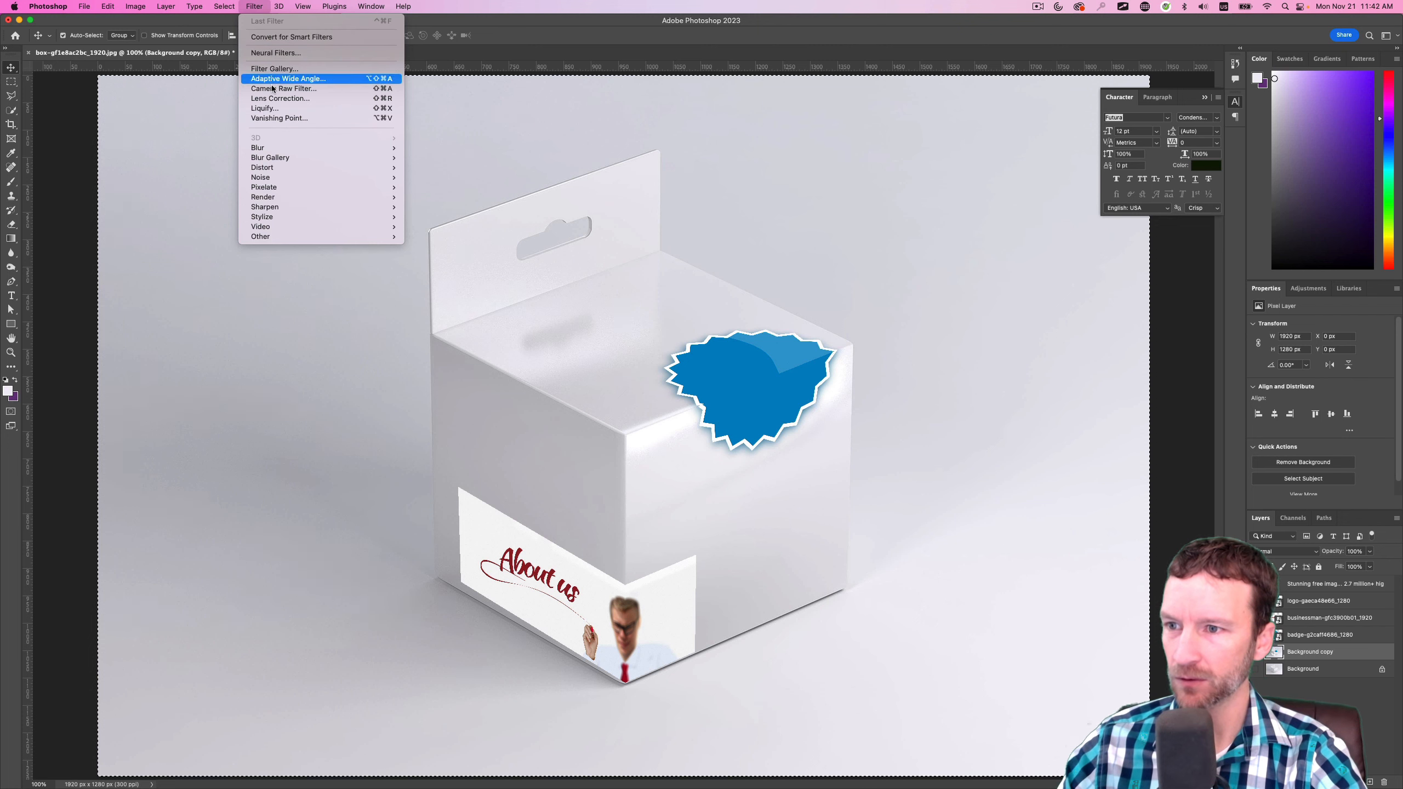
pyautogui.click(276, 118)
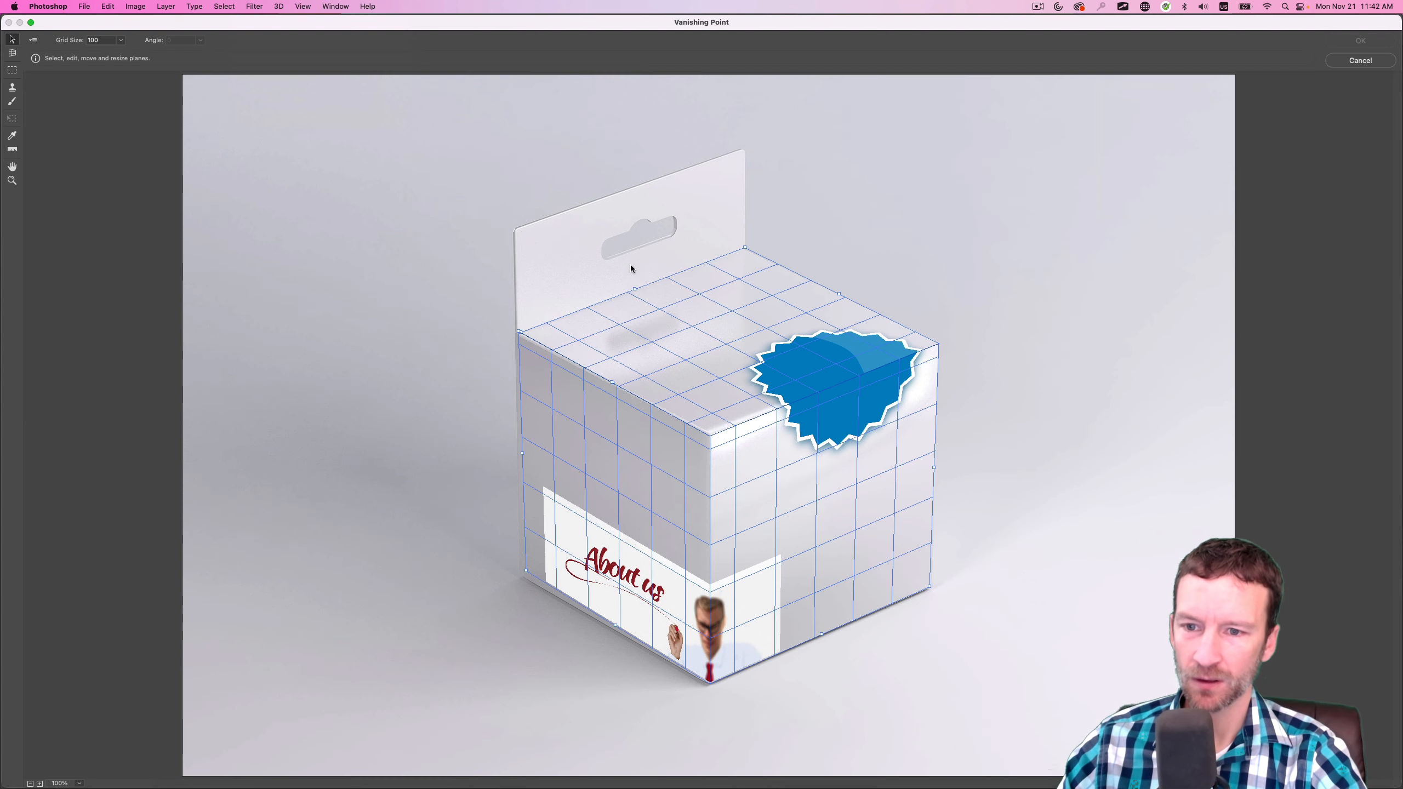
pyautogui.click(10, 54)
pyautogui.moveTo(630, 287); pyautogui.dragTo(623, 193)
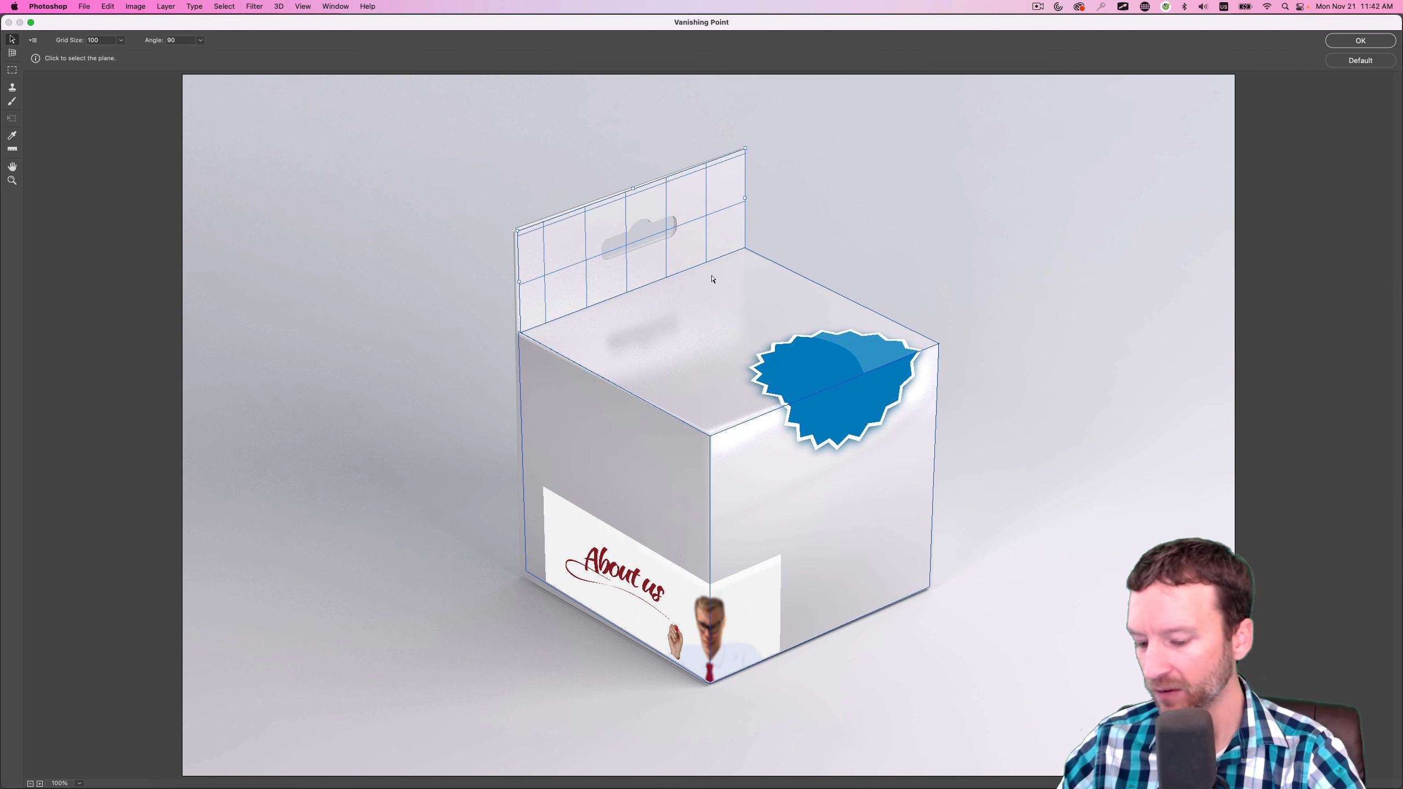
# Paste the bird logo, scale it down, wrap it across the fold between the hang tab and the top face, and apply the filter
pyautogui.press('super+v')
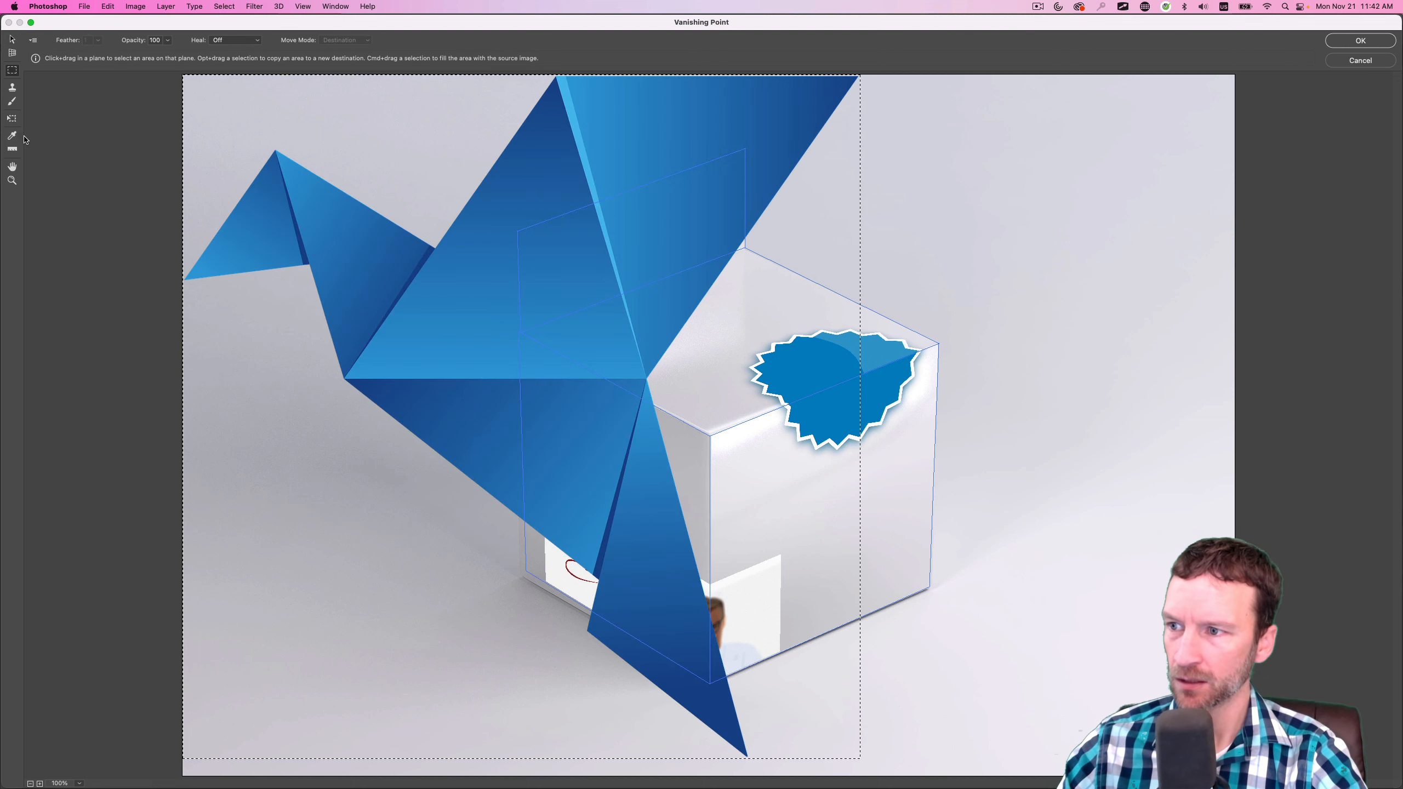
pyautogui.click(12, 122)
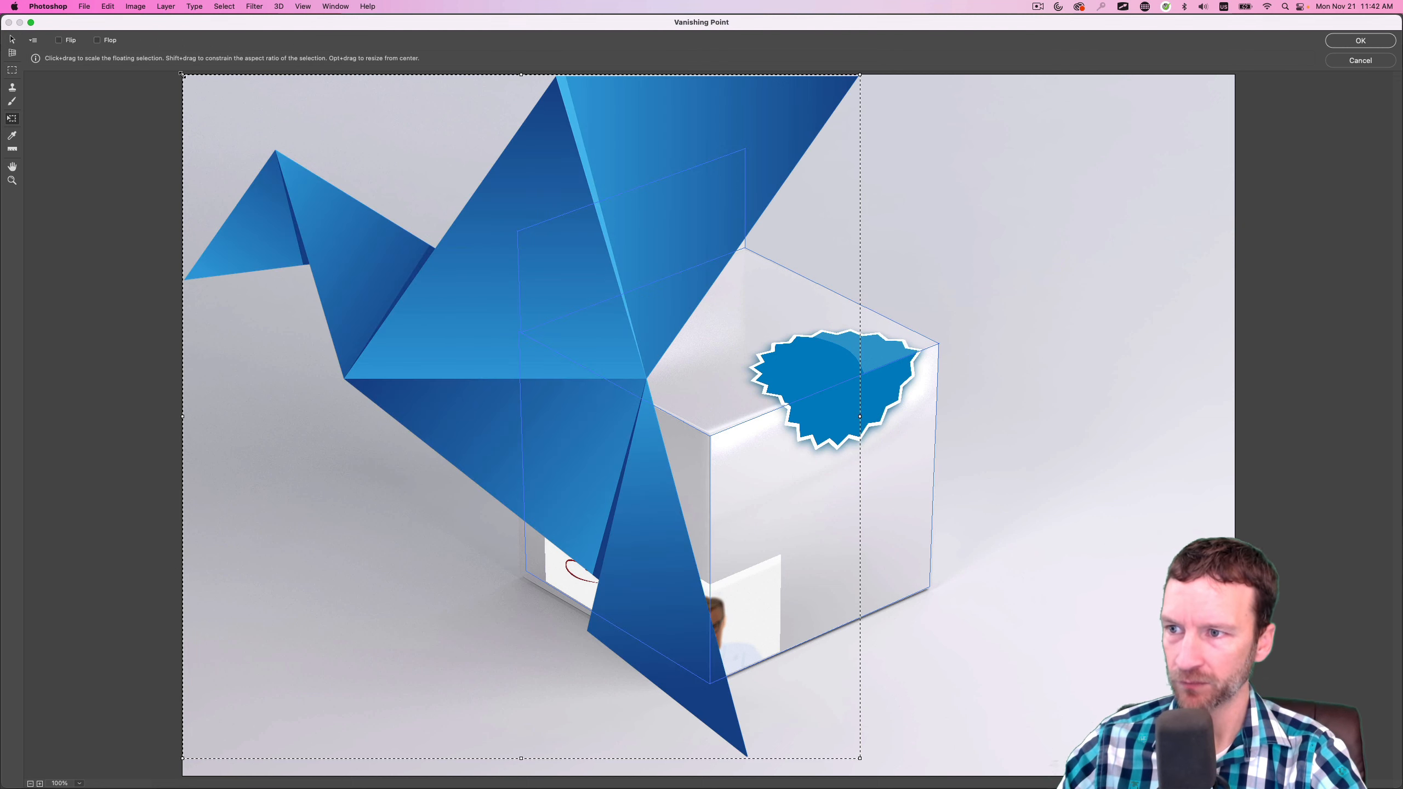
pyautogui.moveTo(182, 73); pyautogui.dragTo(750, 648)
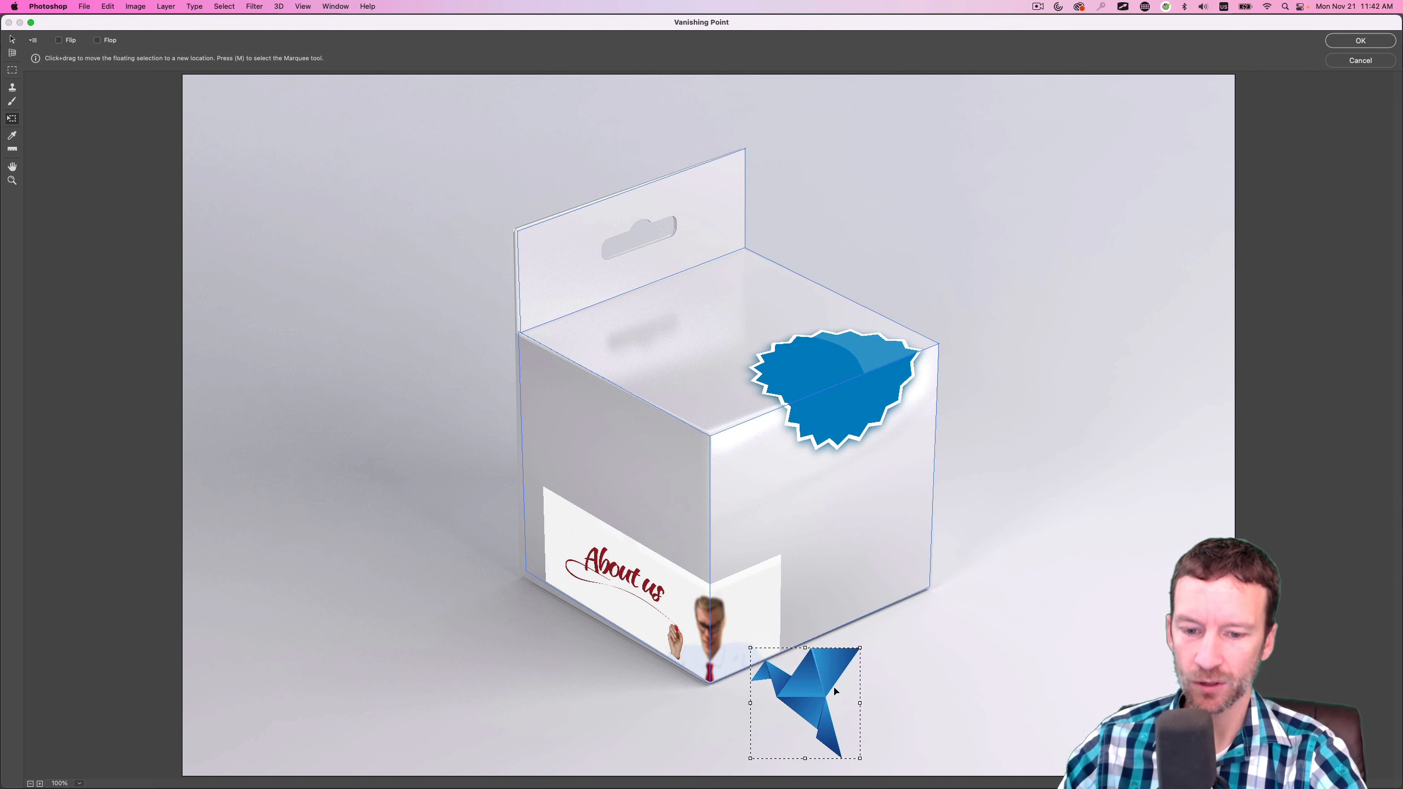
pyautogui.moveTo(836, 691); pyautogui.dragTo(692, 234)
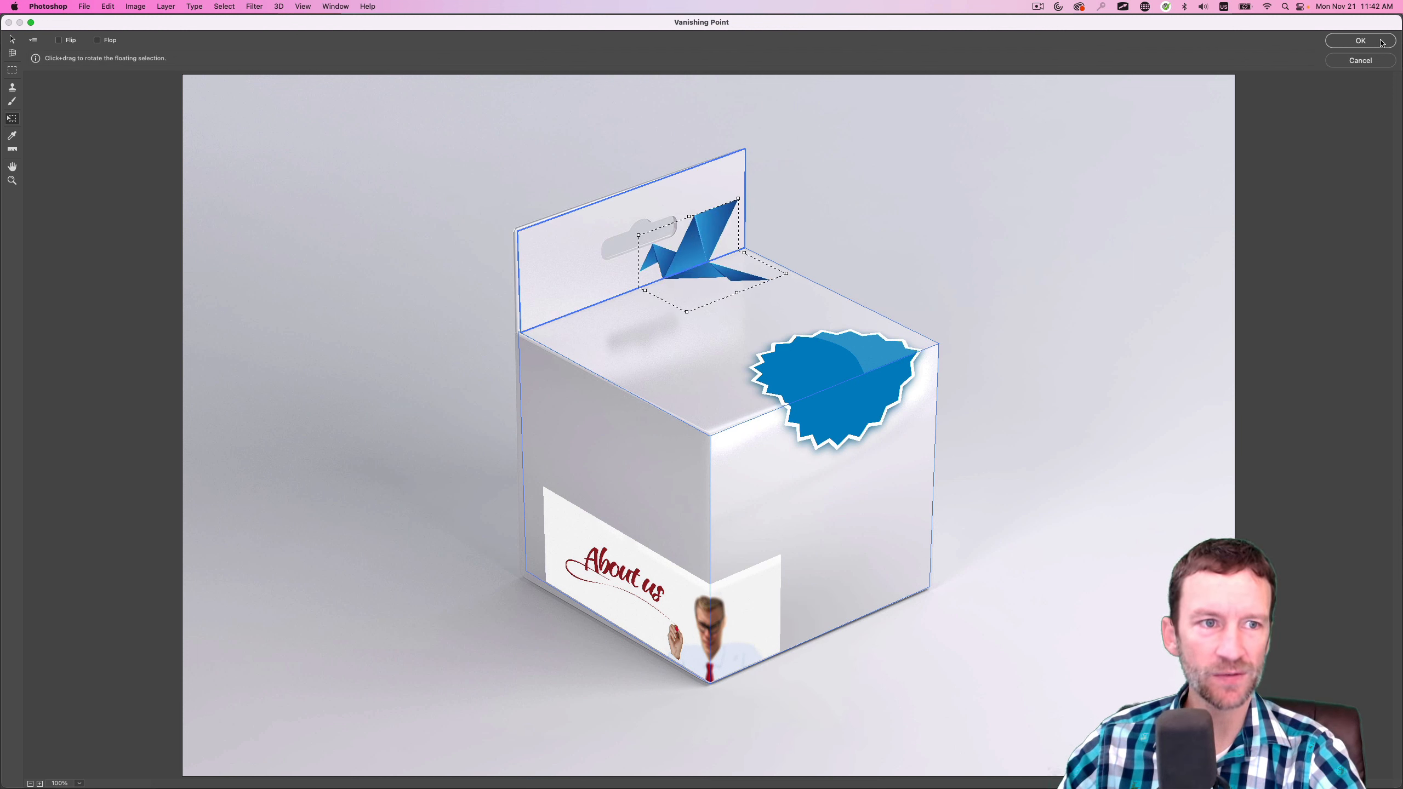
pyautogui.click(1361, 41)
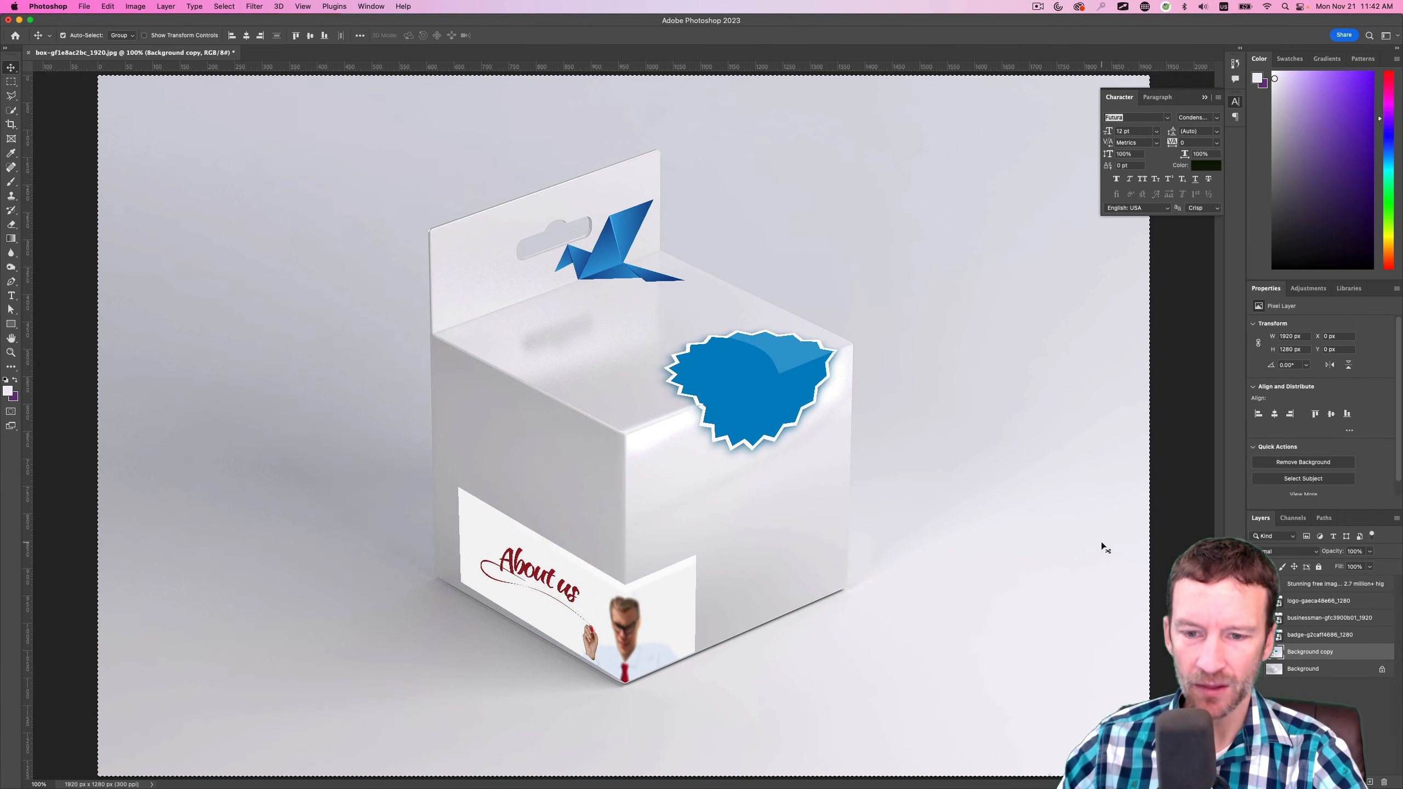
# Show only the "Stunning free images" text layer with the background layers hidden, copy its paragraph, and hide the layer again
pyautogui.keyDown('alt'); pyautogui.click(1256, 584); pyautogui.keyUp('alt')
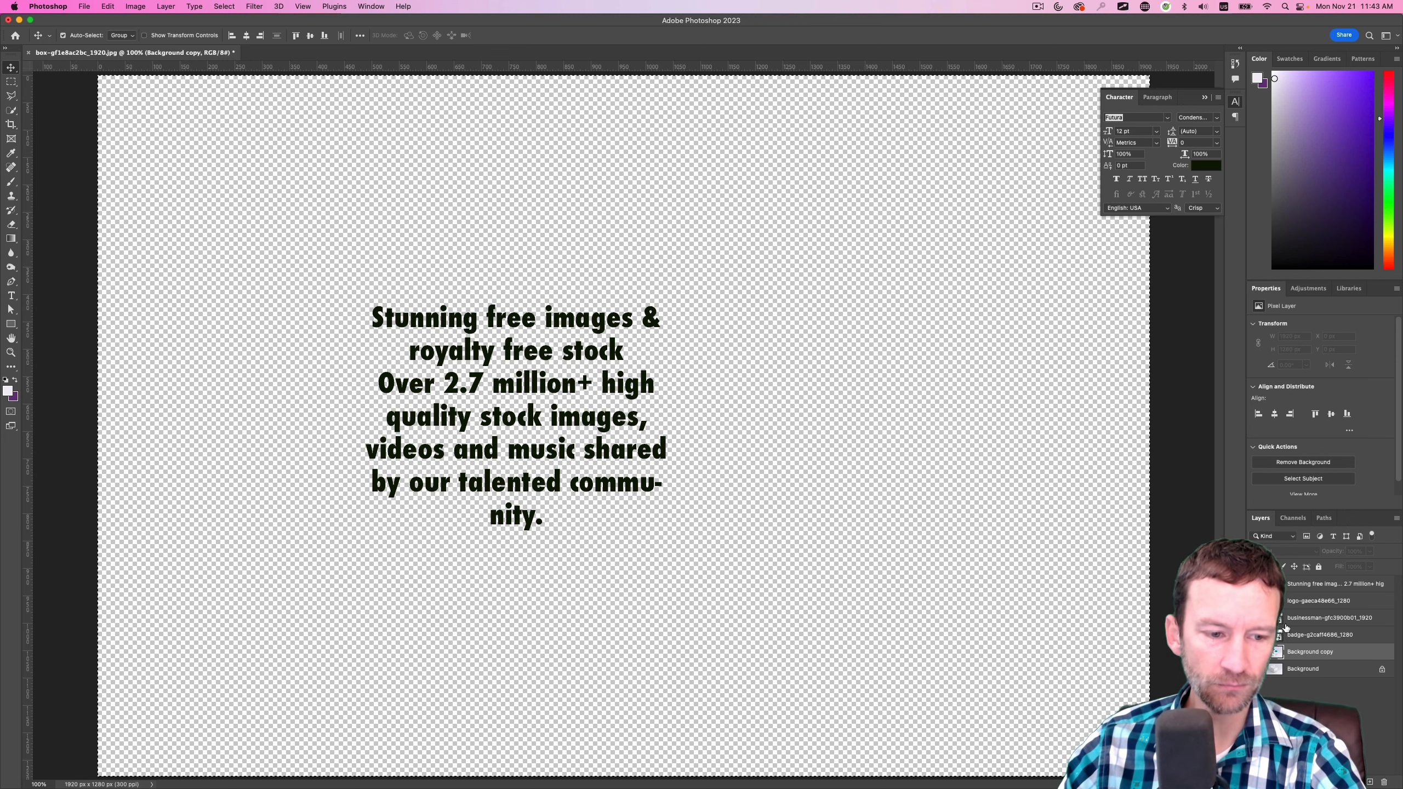
pyautogui.click(1311, 587)
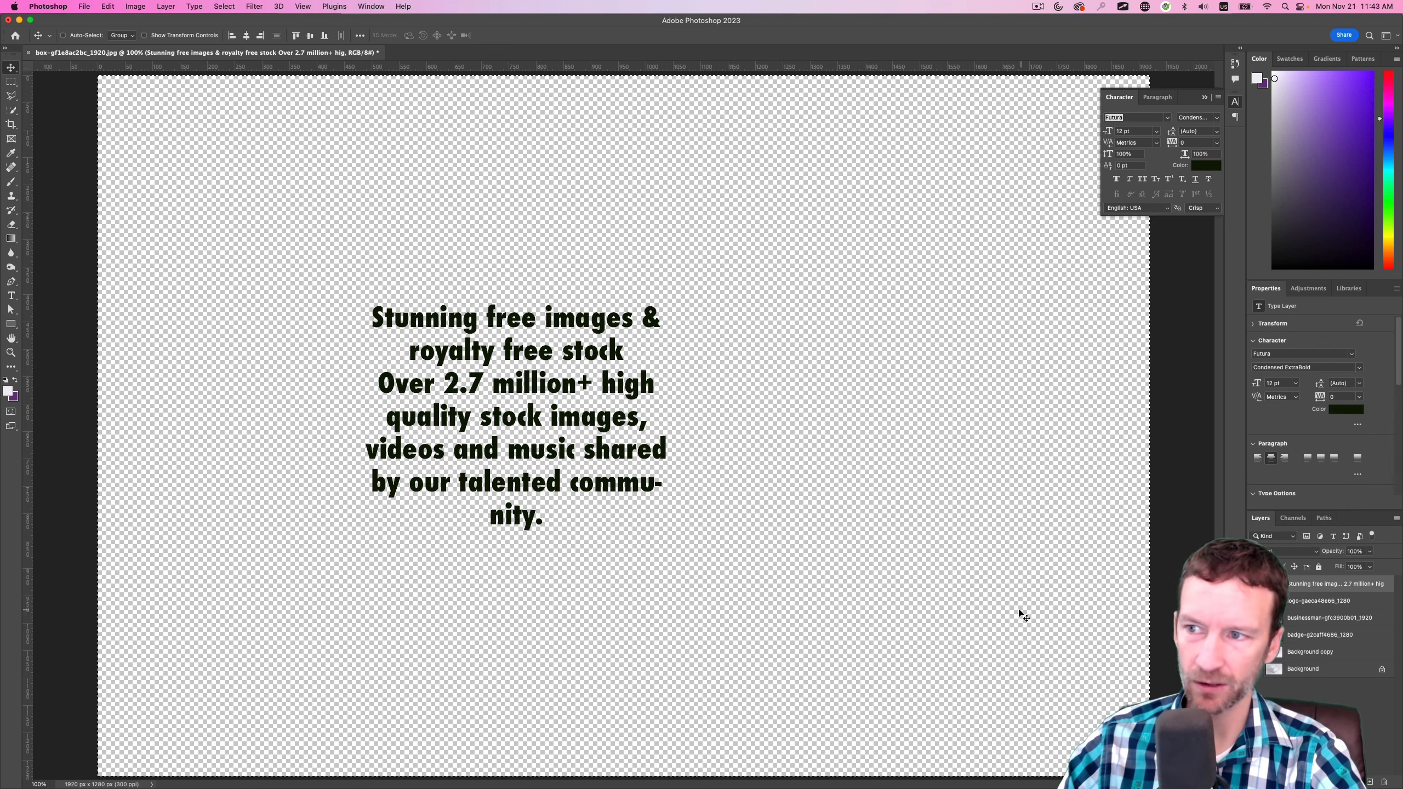
pyautogui.click(1255, 584)
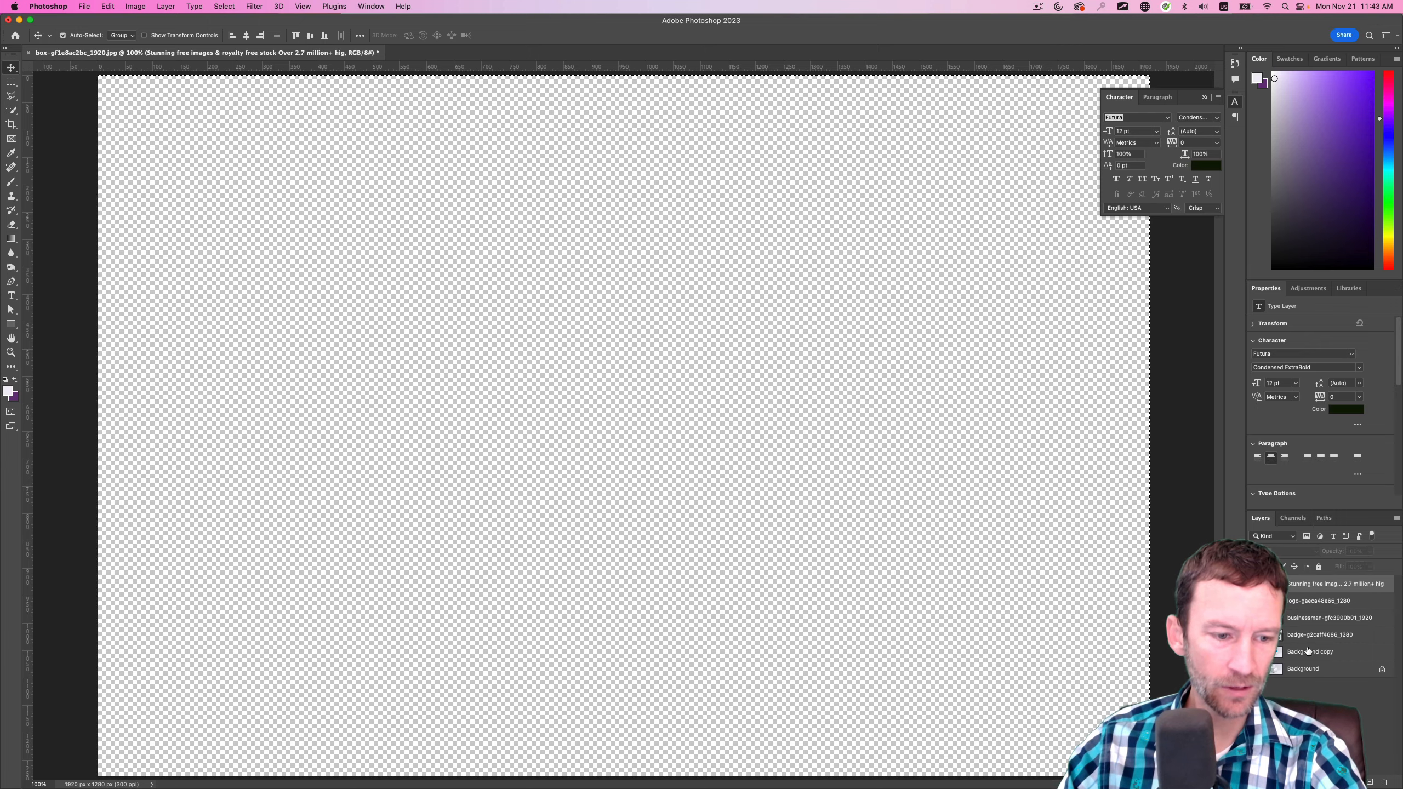
# Show the background layers again and reopen Vanishing Point on the Background copy layer
pyautogui.click(1311, 652)
pyautogui.click(1255, 653)
pyautogui.click(254, 6)
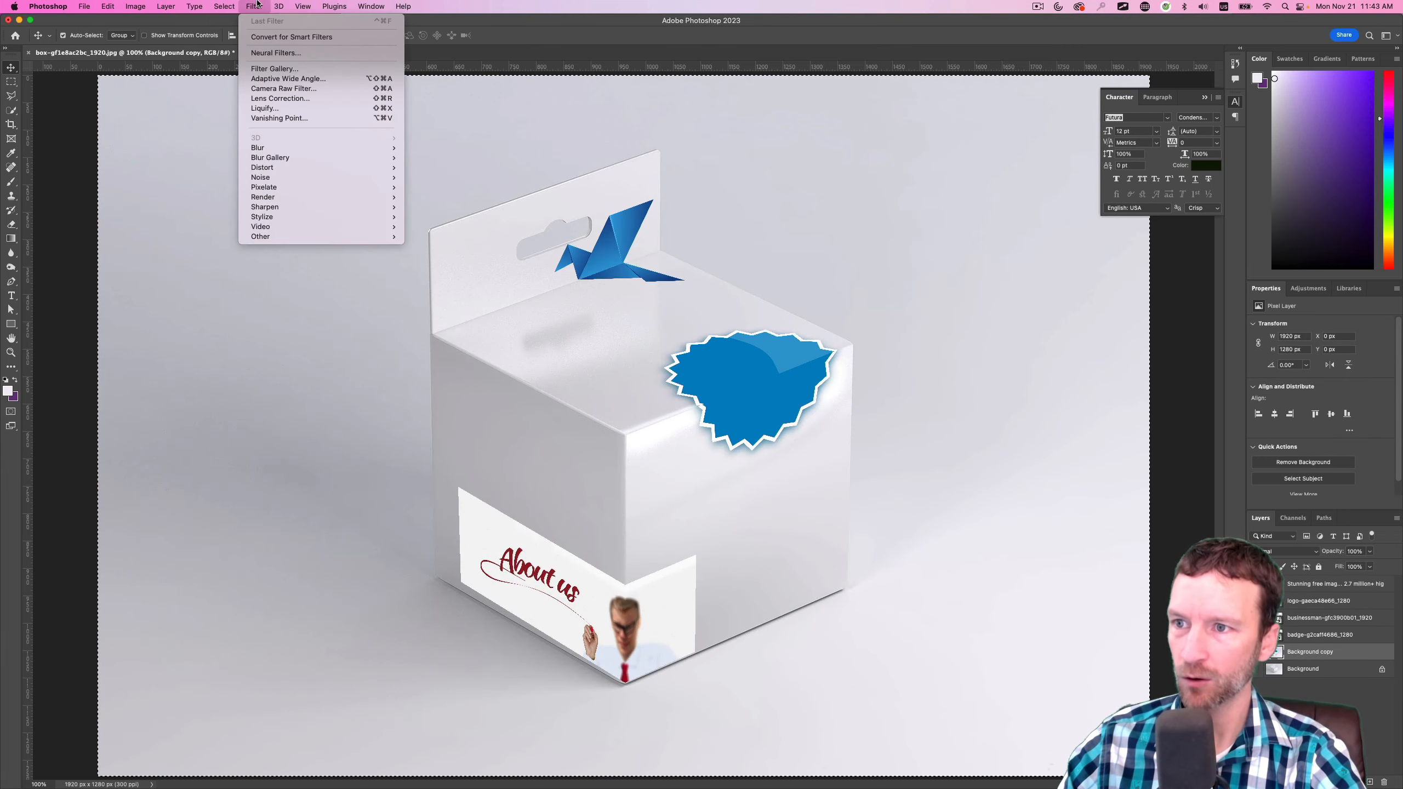
pyautogui.moveTo(298, 4)
pyautogui.moveTo(254, 7)
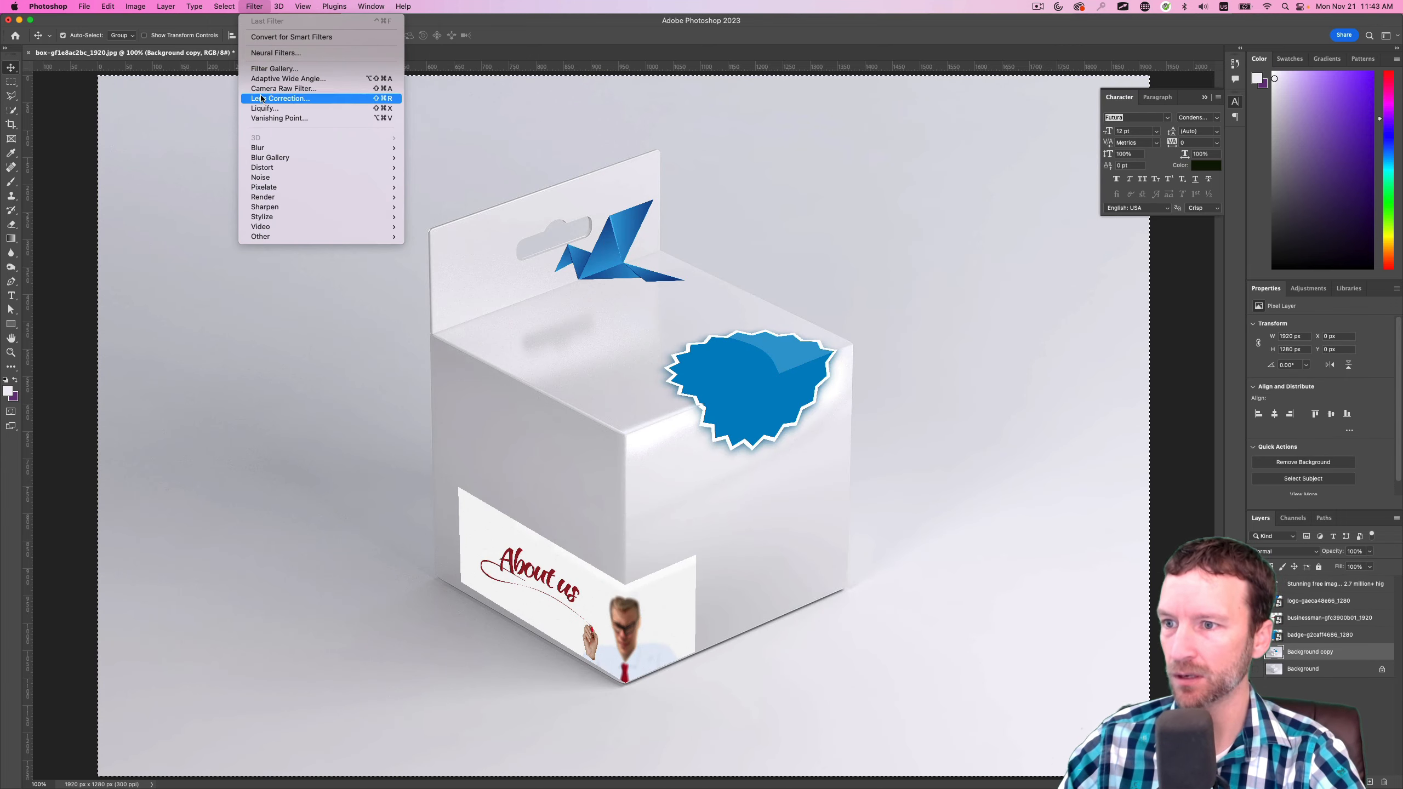
pyautogui.click(280, 118)
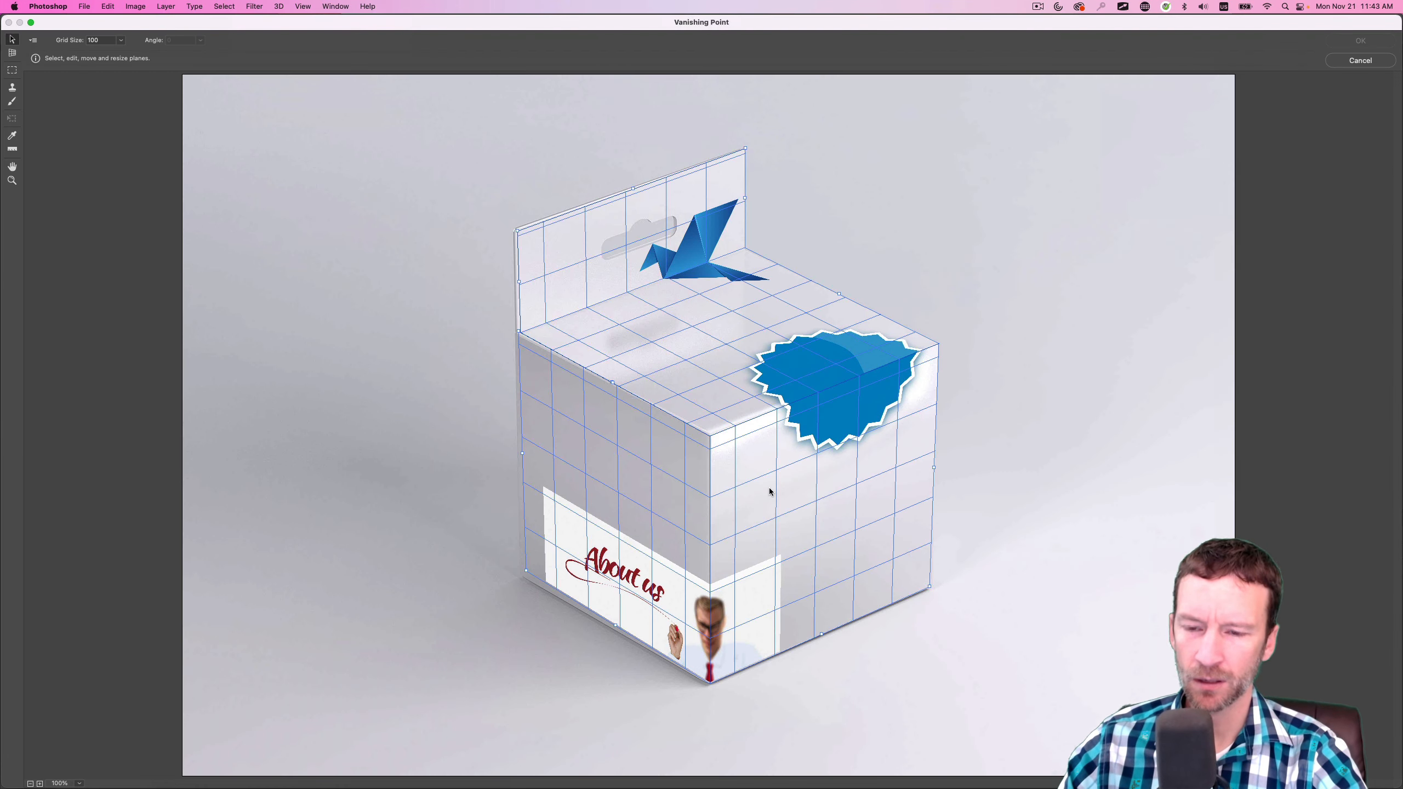
# Paste the text paragraph, scale it down to fit the box's right front face below the badge, and apply the filter
pyautogui.press('super+v')
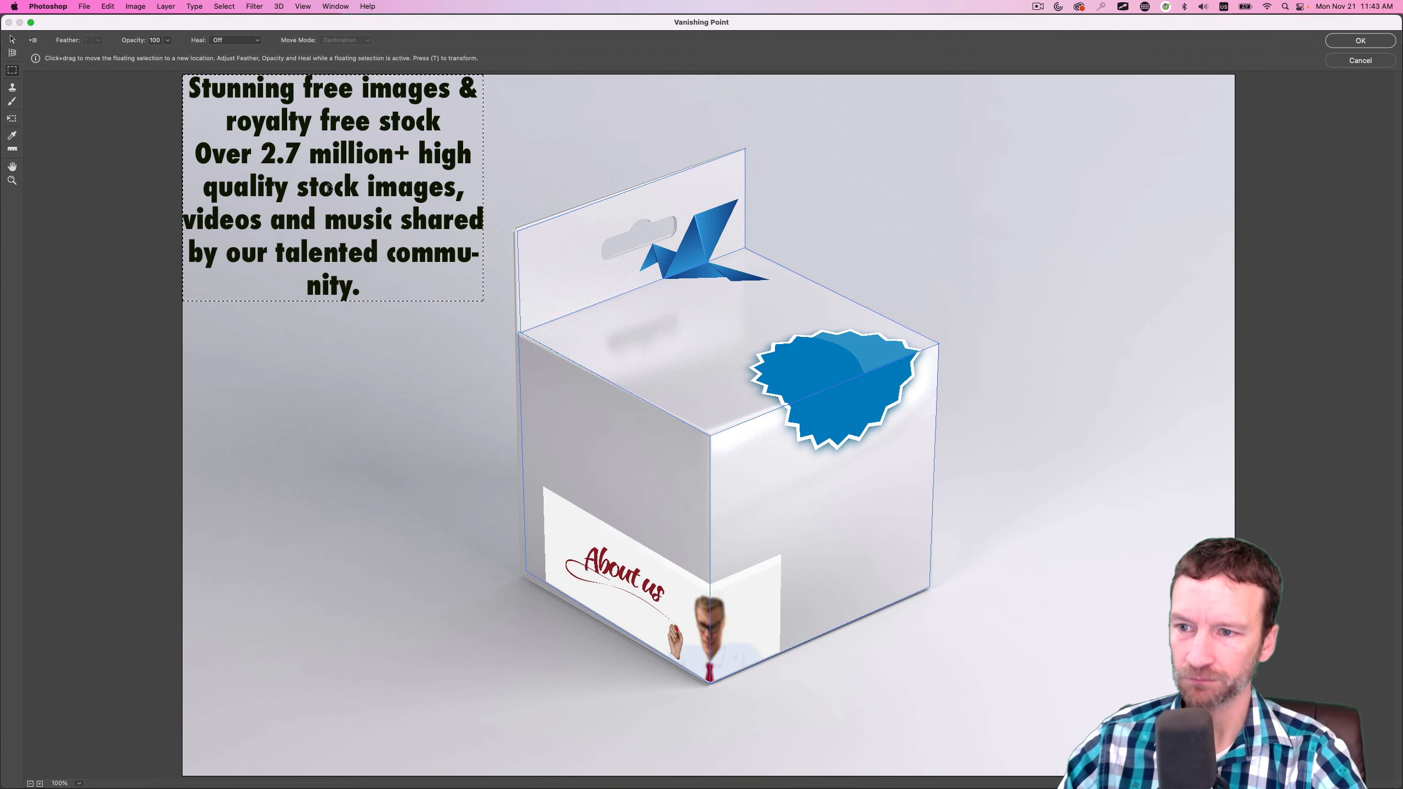
pyautogui.moveTo(405, 149); pyautogui.dragTo(867, 471)
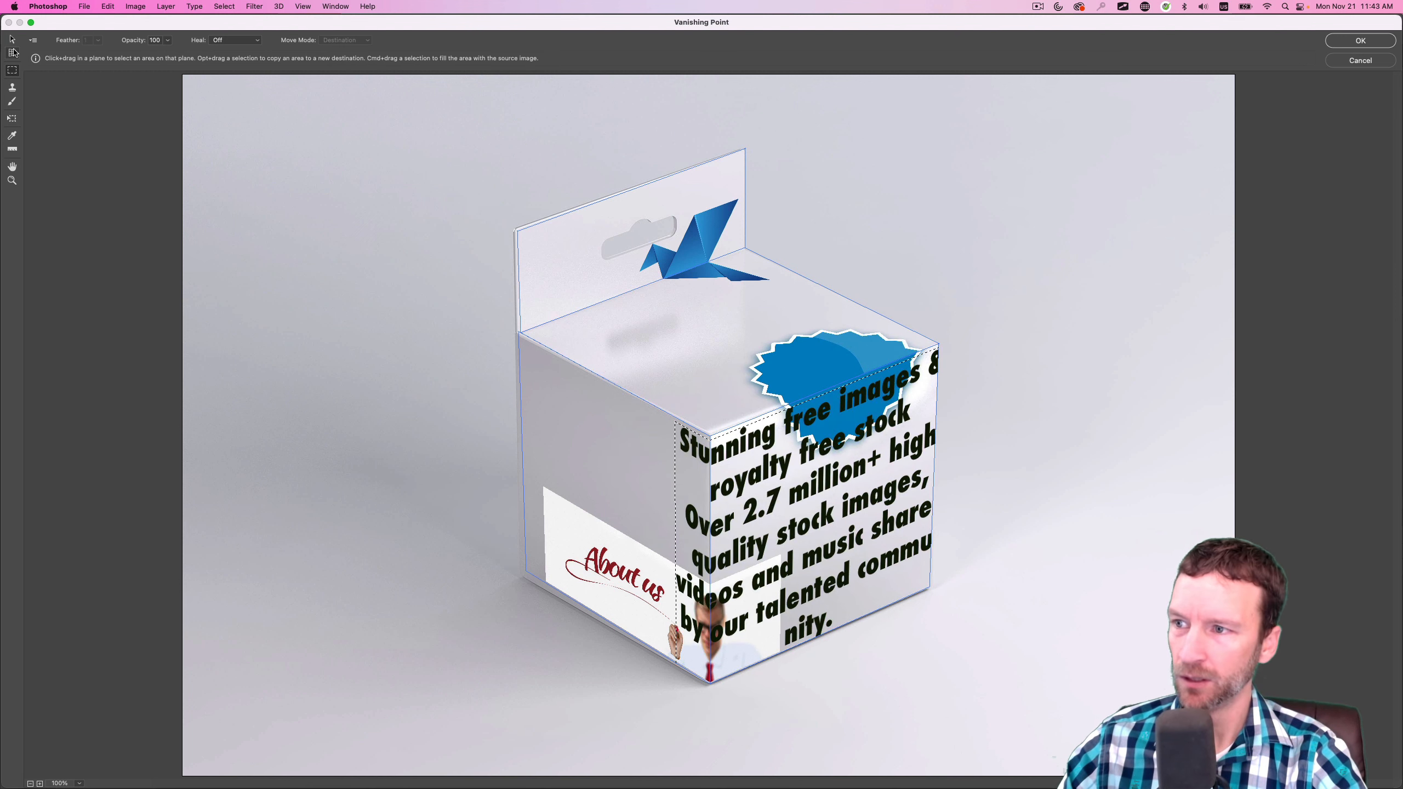
pyautogui.click(12, 119)
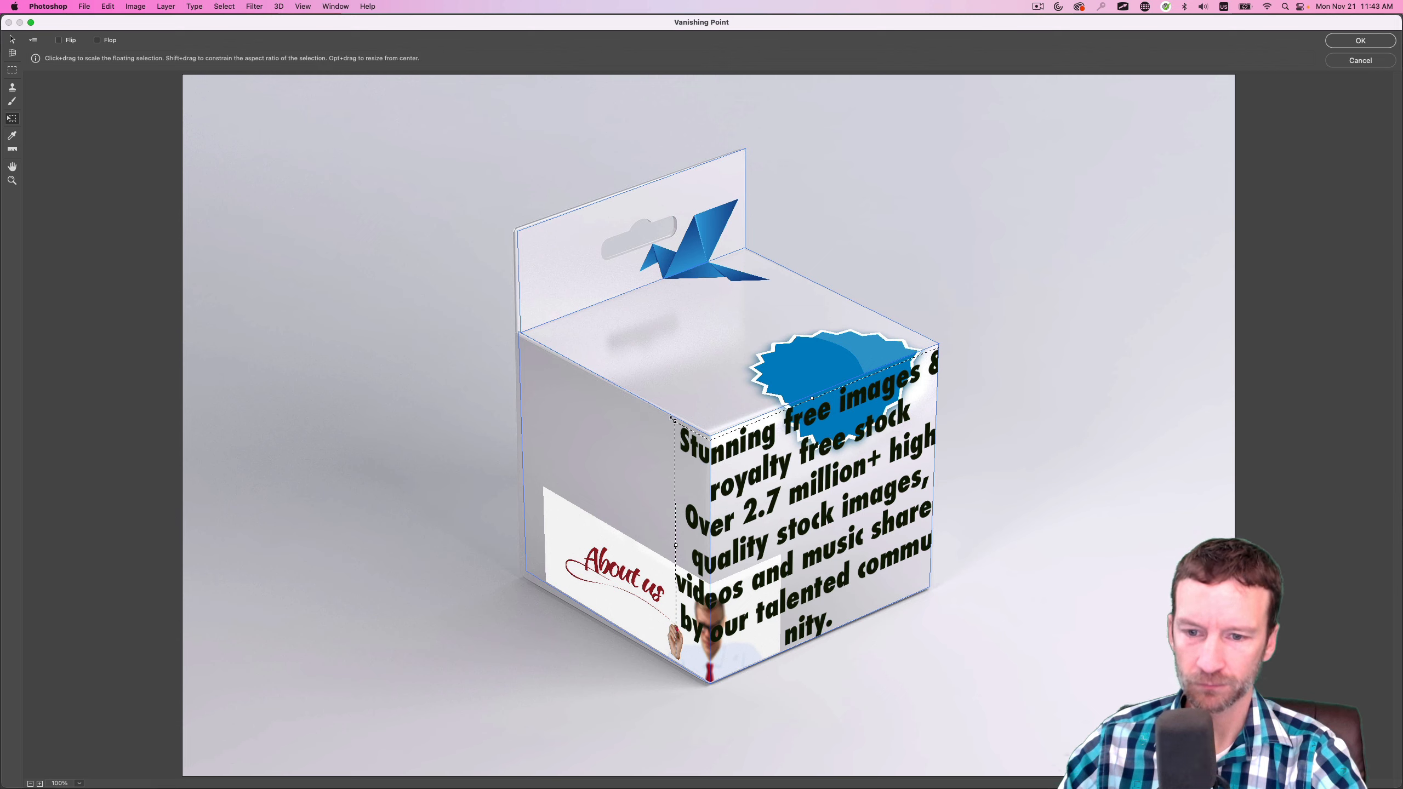
pyautogui.moveTo(676, 423); pyautogui.dragTo(778, 478)
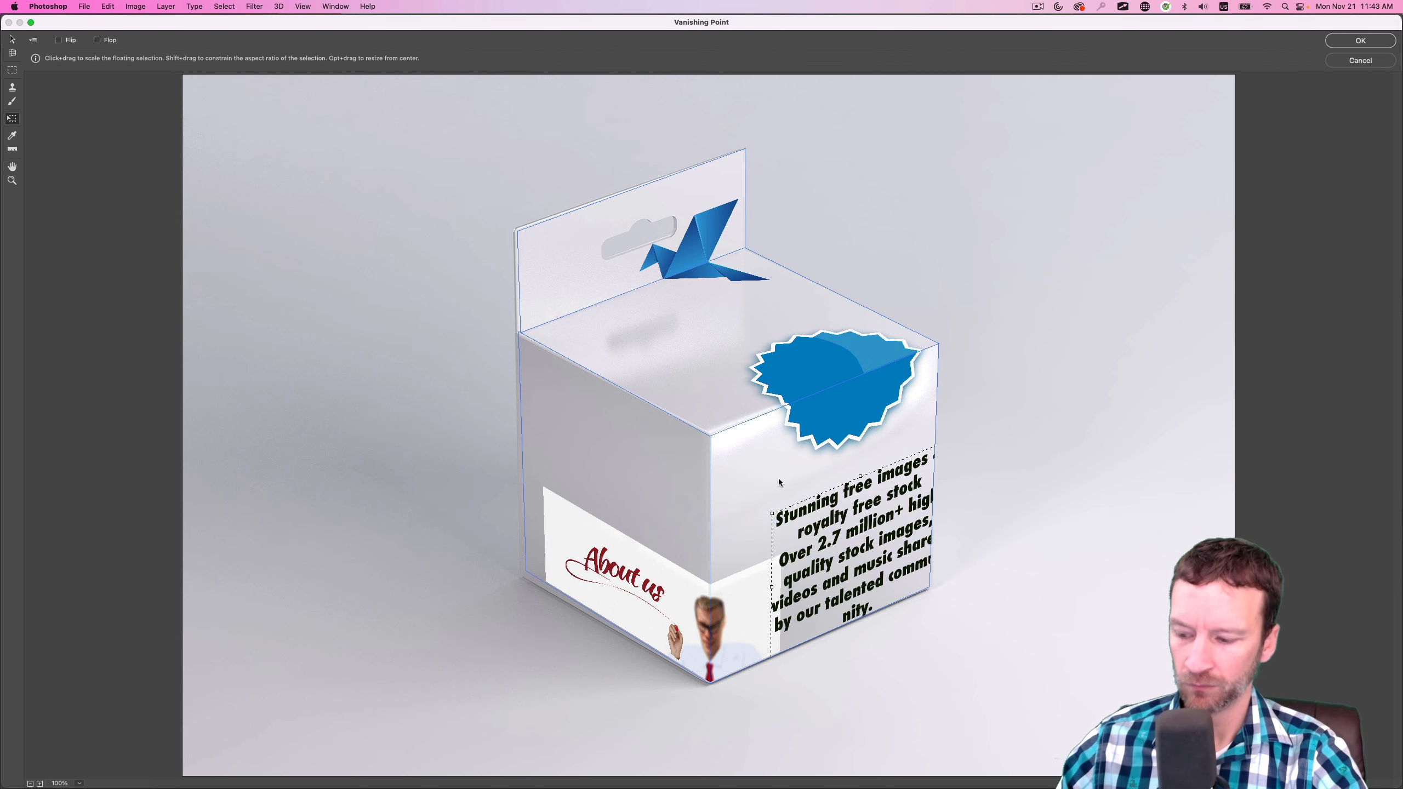
pyautogui.moveTo(826, 524); pyautogui.dragTo(797, 512)
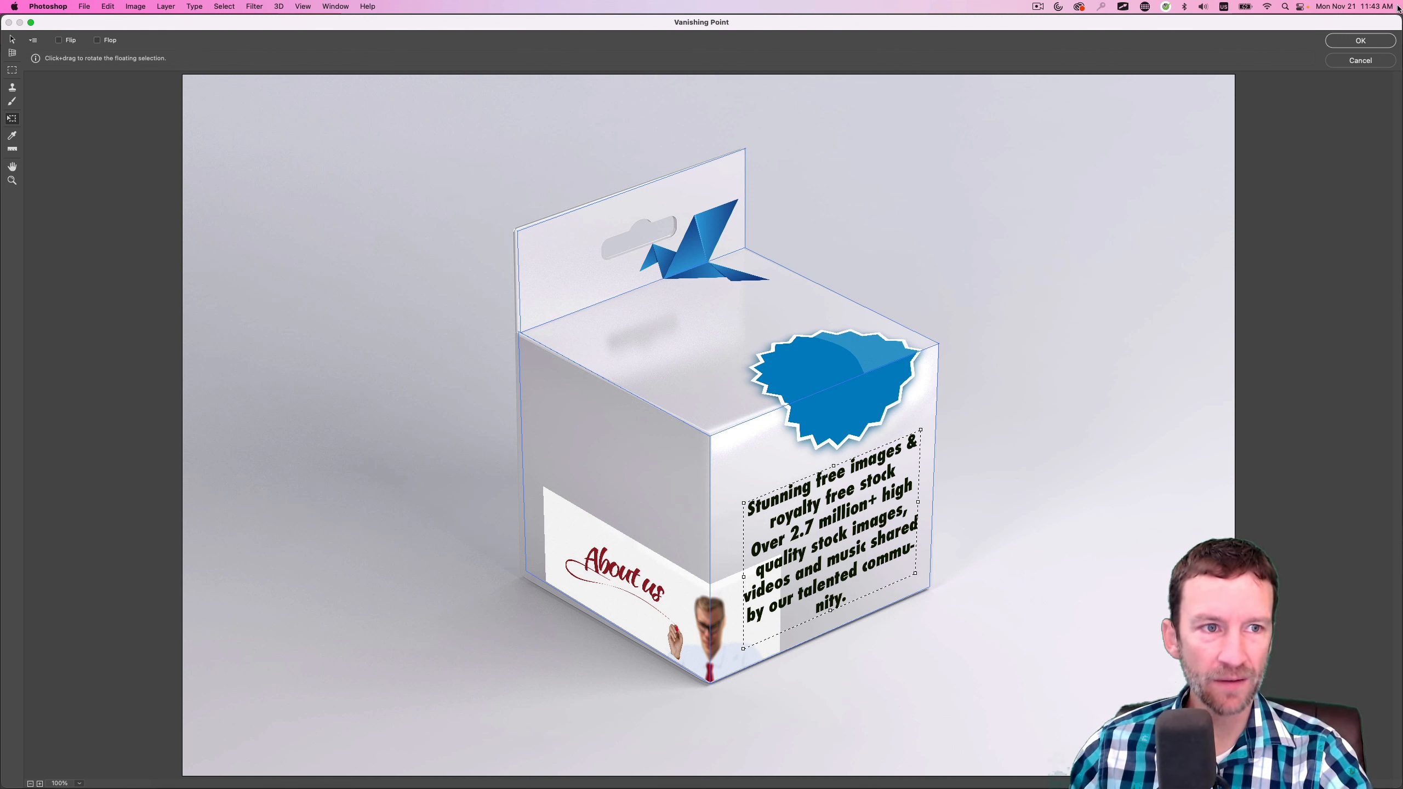
pyautogui.click(1360, 41)
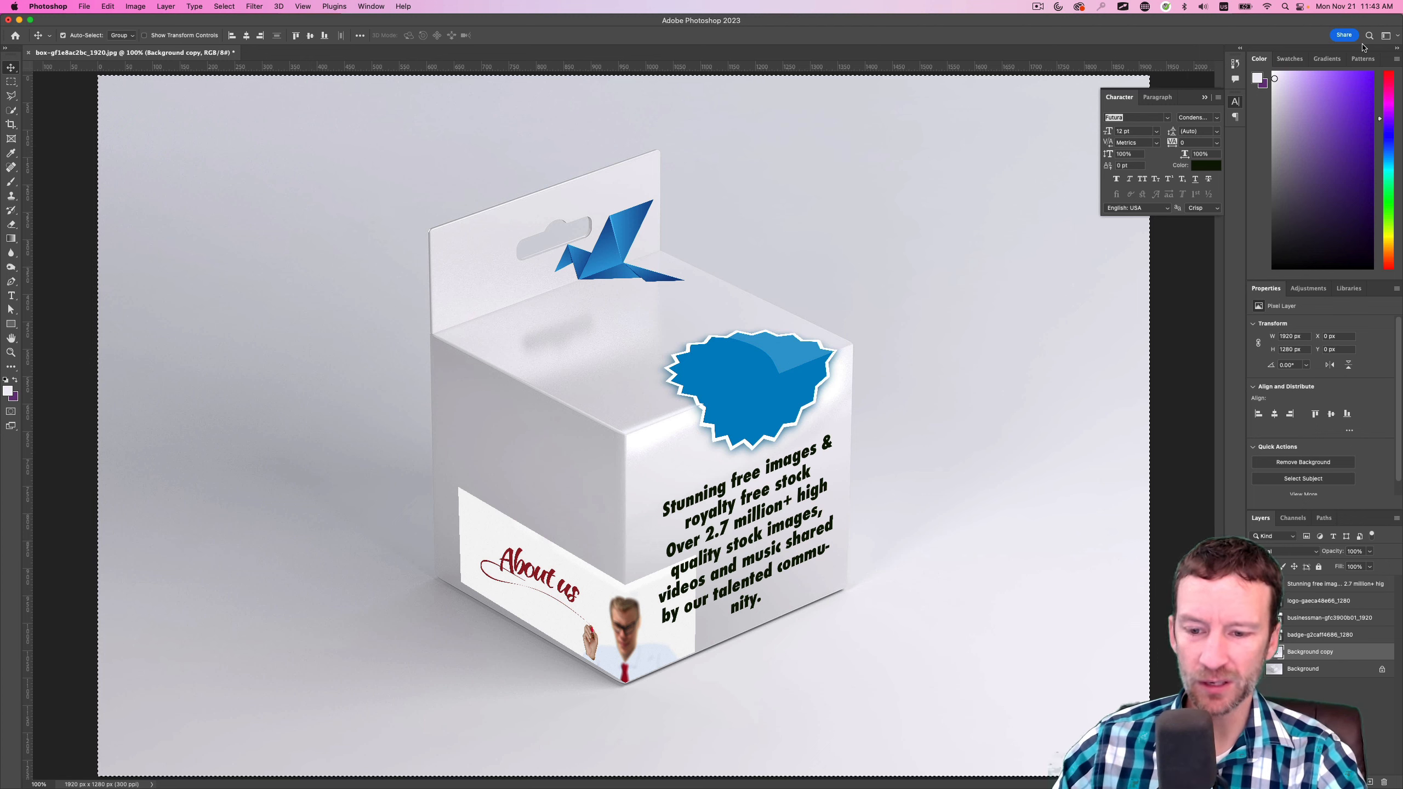
# Examine close up how the "About us" banner and the businessman's face wrap around the box's front corner
pyautogui.press('z')
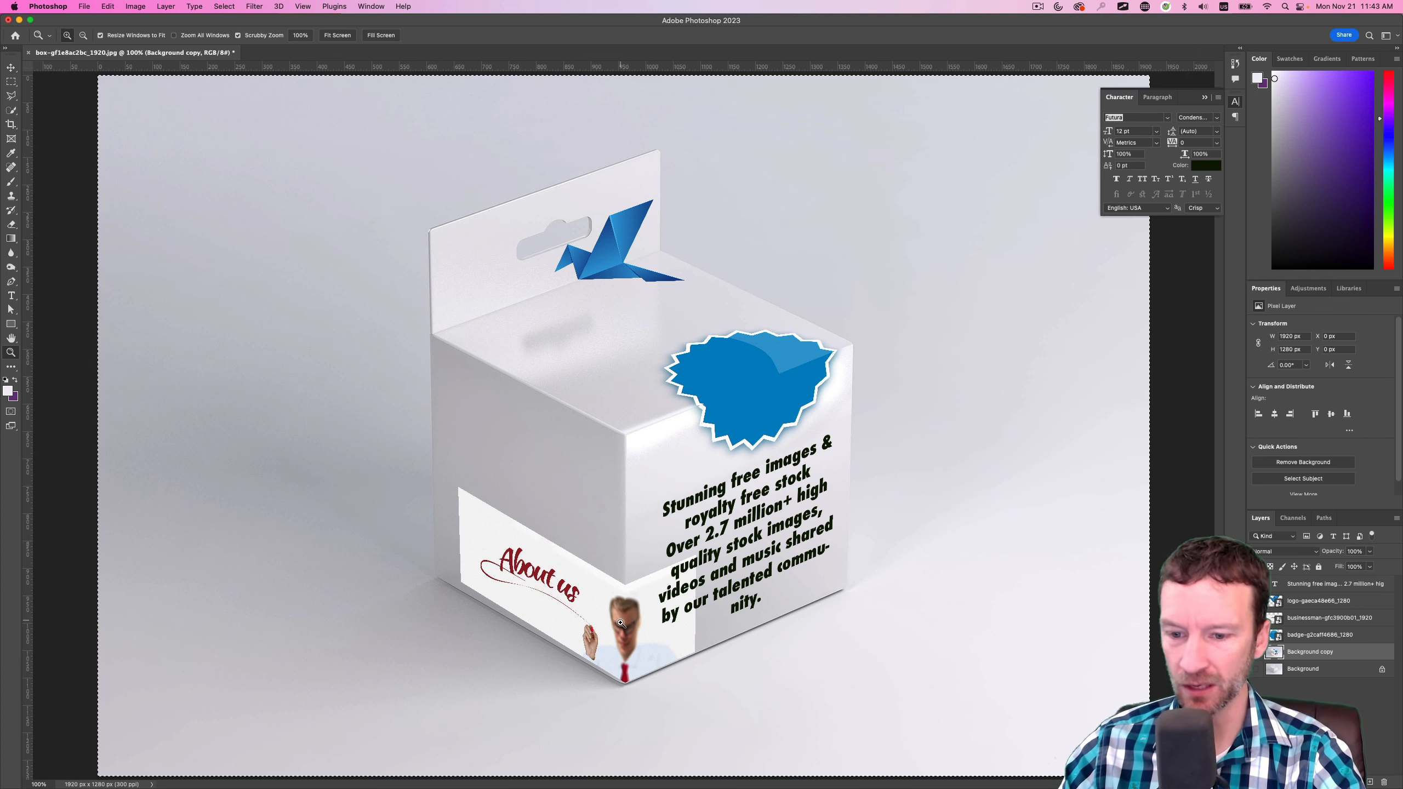
pyautogui.moveTo(633, 614); pyautogui.dragTo(634, 614)
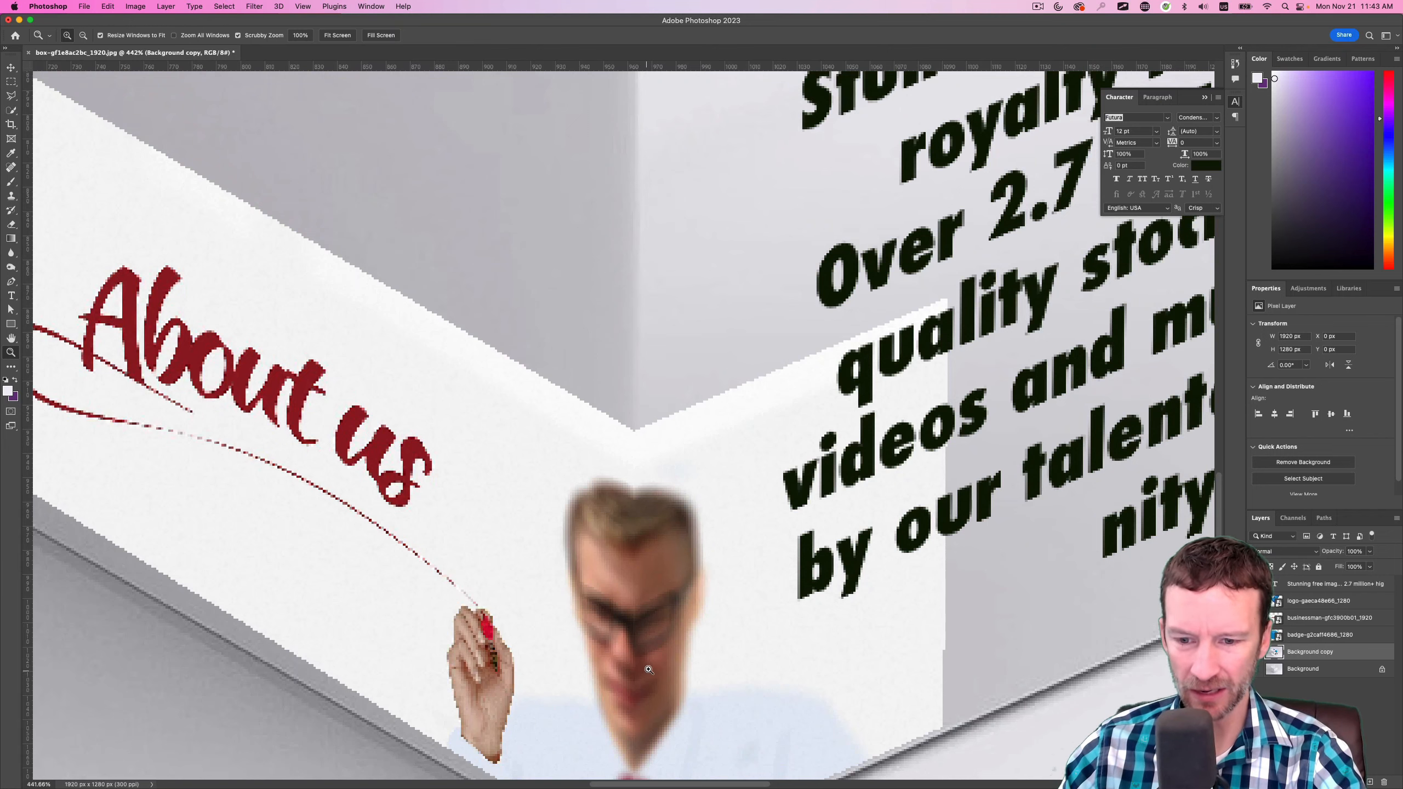
# Examine close up how the blue badge bends over the box's top edge, and return to a view of the whole box
pyautogui.scroll(10, 944, 175)
pyautogui.hscroll(8, 944, 175)
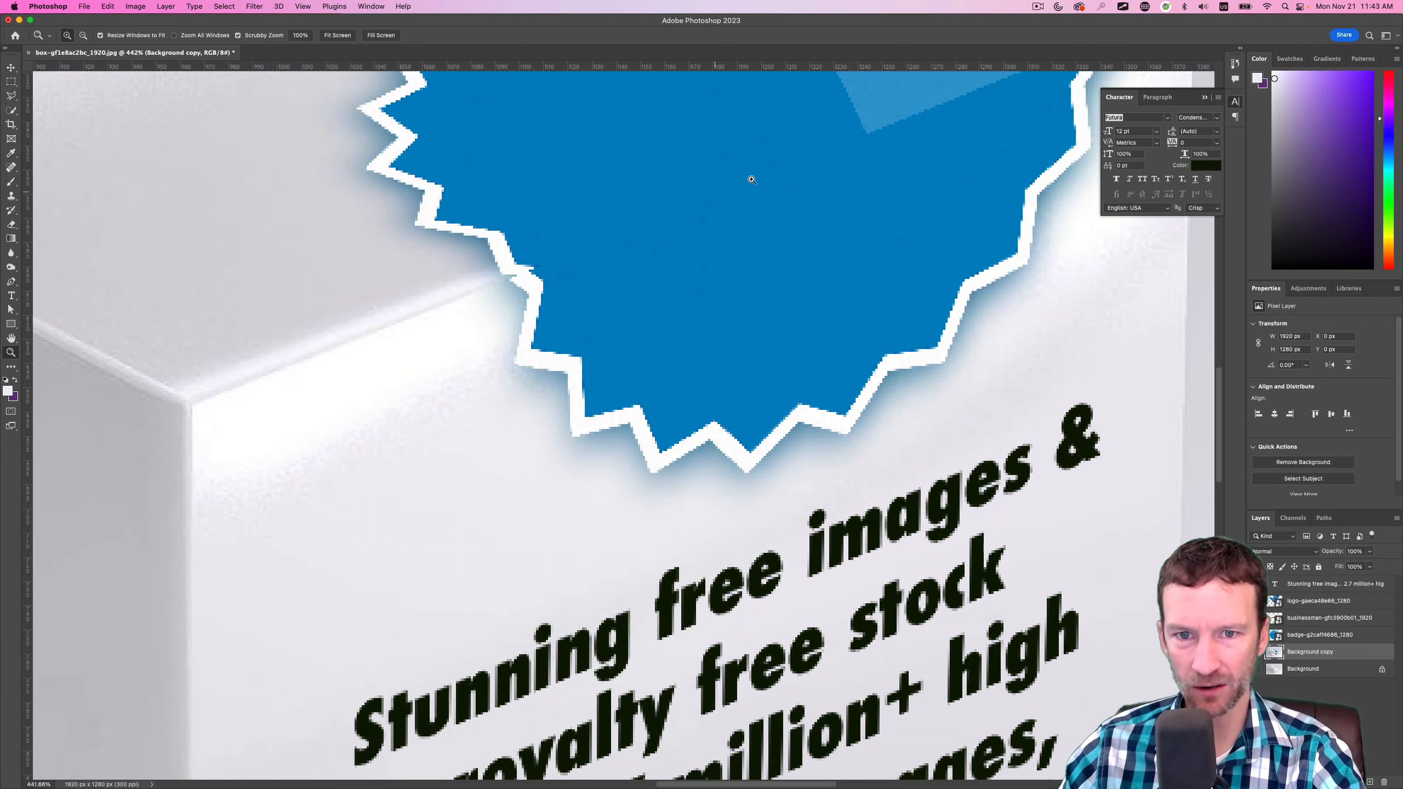
pyautogui.moveTo(986, 98); pyautogui.dragTo(734, 317)
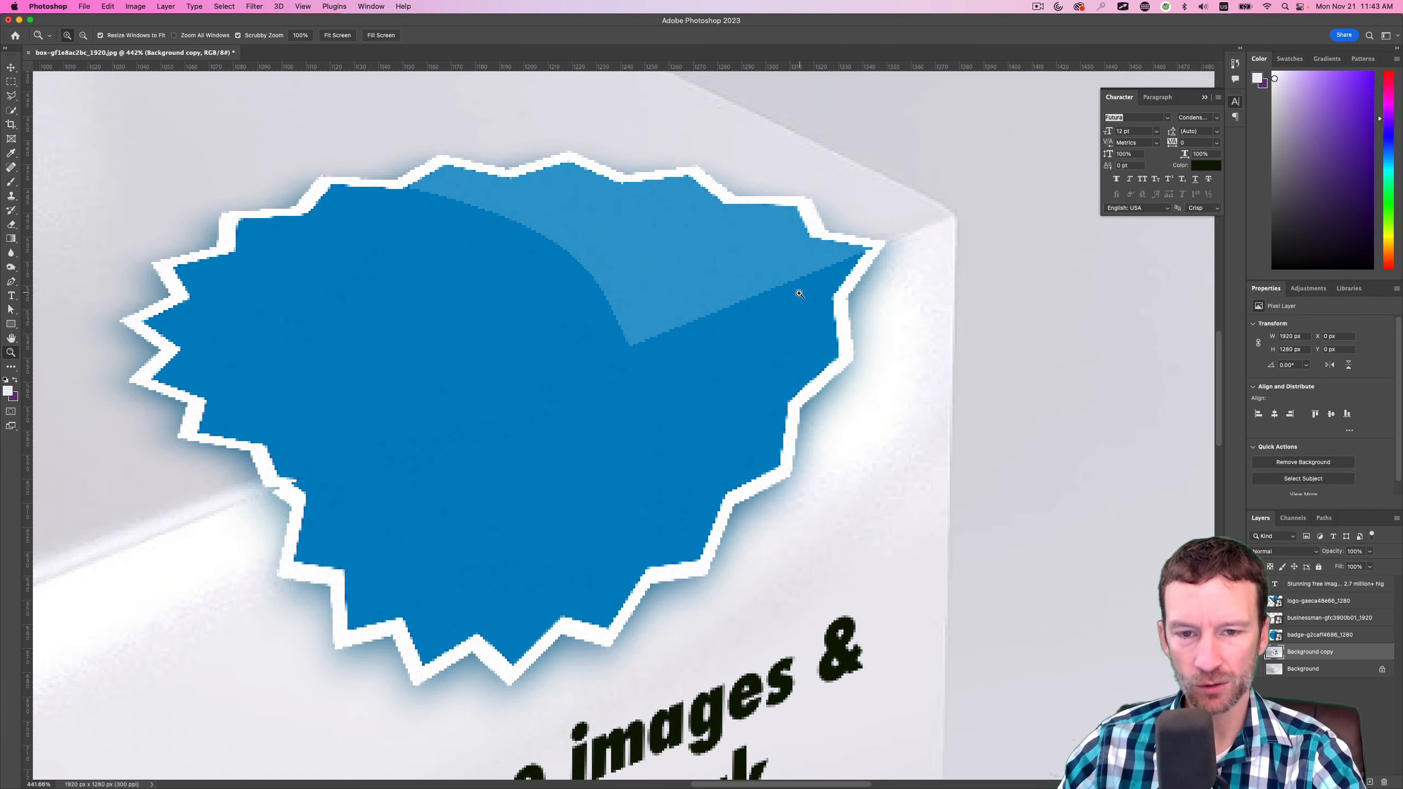
pyautogui.keyDown('alt'); pyautogui.click(720, 377); pyautogui.keyUp('alt')
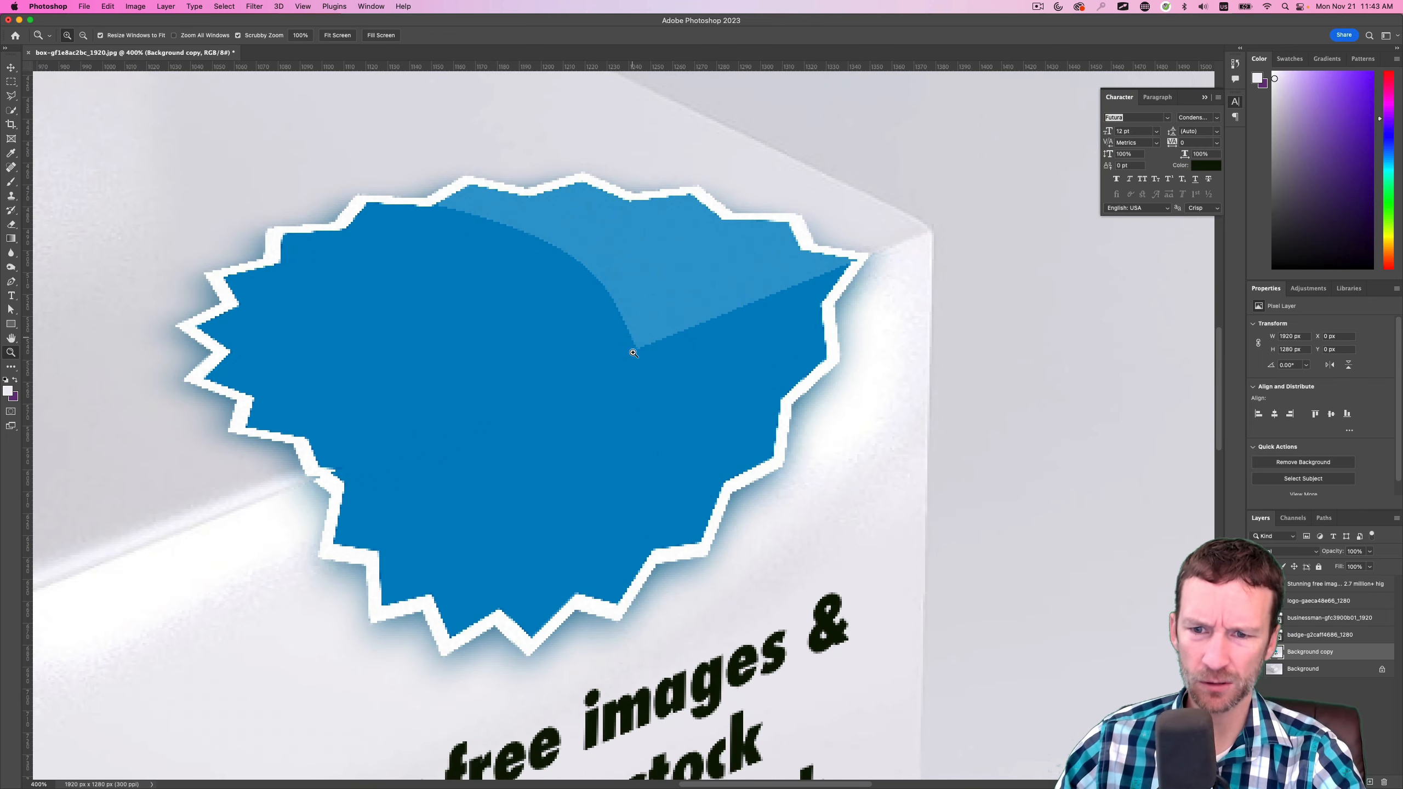
pyautogui.keyDown('alt'); pyautogui.click(658, 408); pyautogui.keyUp('alt')
pyautogui.keyDown('alt'); pyautogui.click(659, 408); pyautogui.keyUp('alt')
pyautogui.keyDown('alt'); pyautogui.click(658, 409); pyautogui.keyUp('alt')
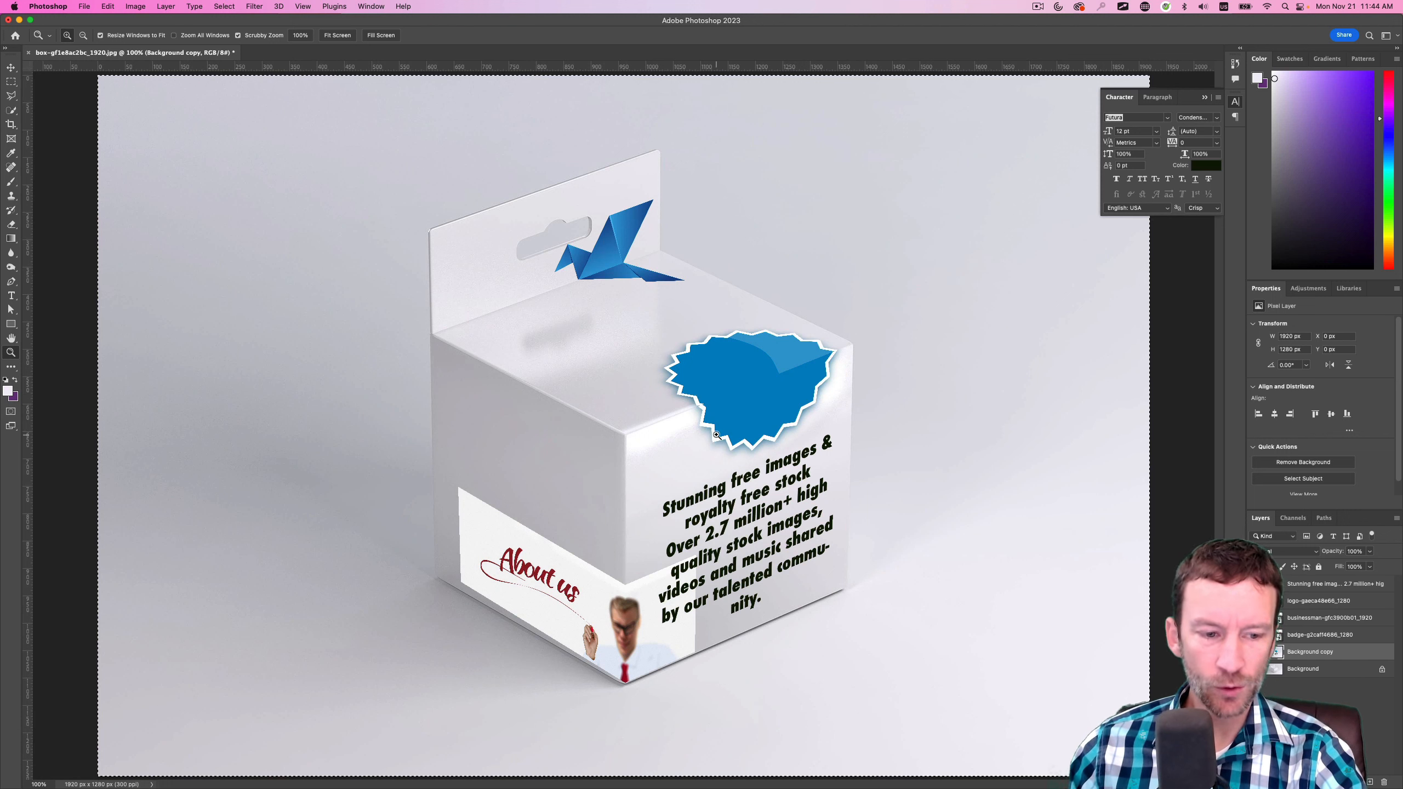
# Convert the locked Background into a regular layer named Layer 0 and move it to the top of the layer stack
pyautogui.click(1309, 671)
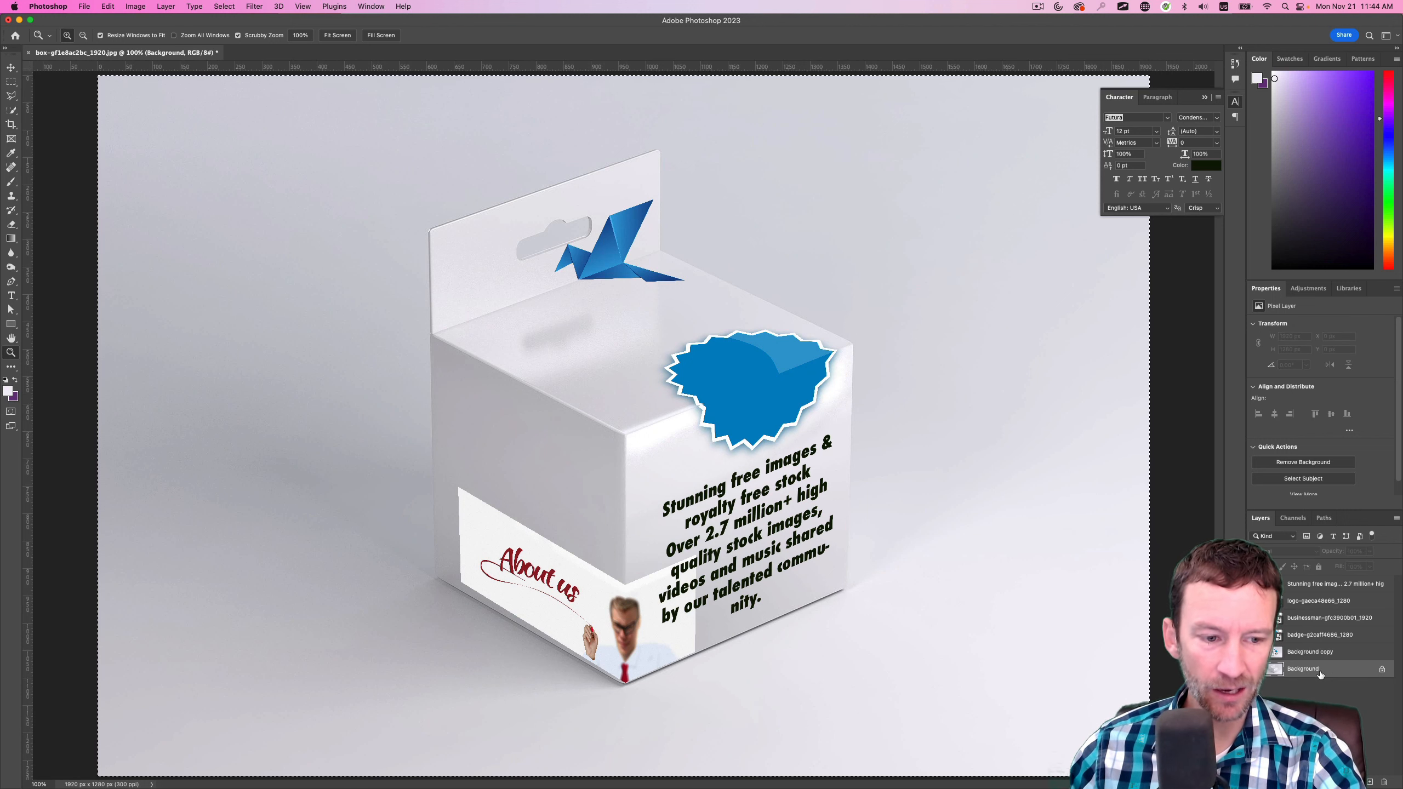
pyautogui.doubleClick(1365, 672)
pyautogui.press('Return')
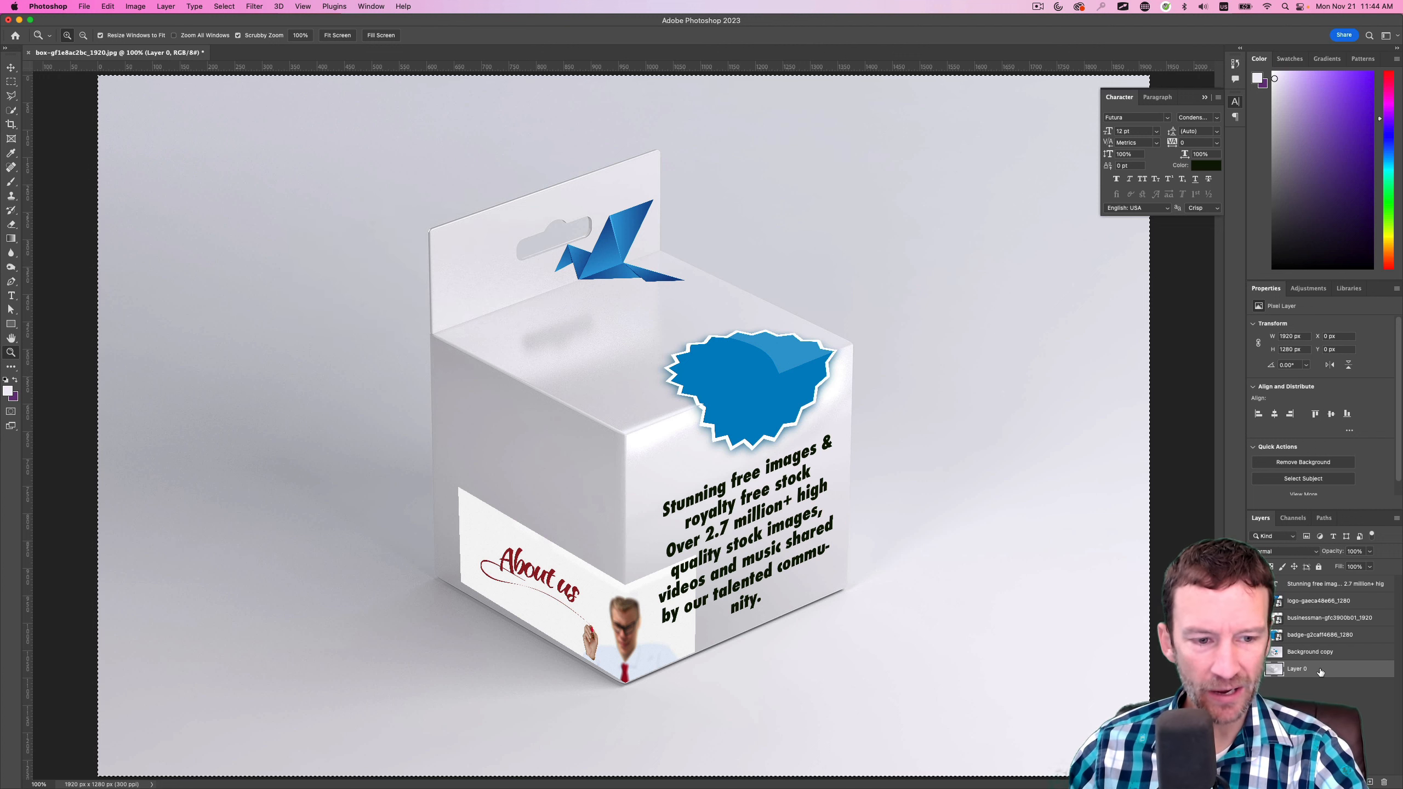
pyautogui.moveTo(1319, 668); pyautogui.dragTo(1304, 581)
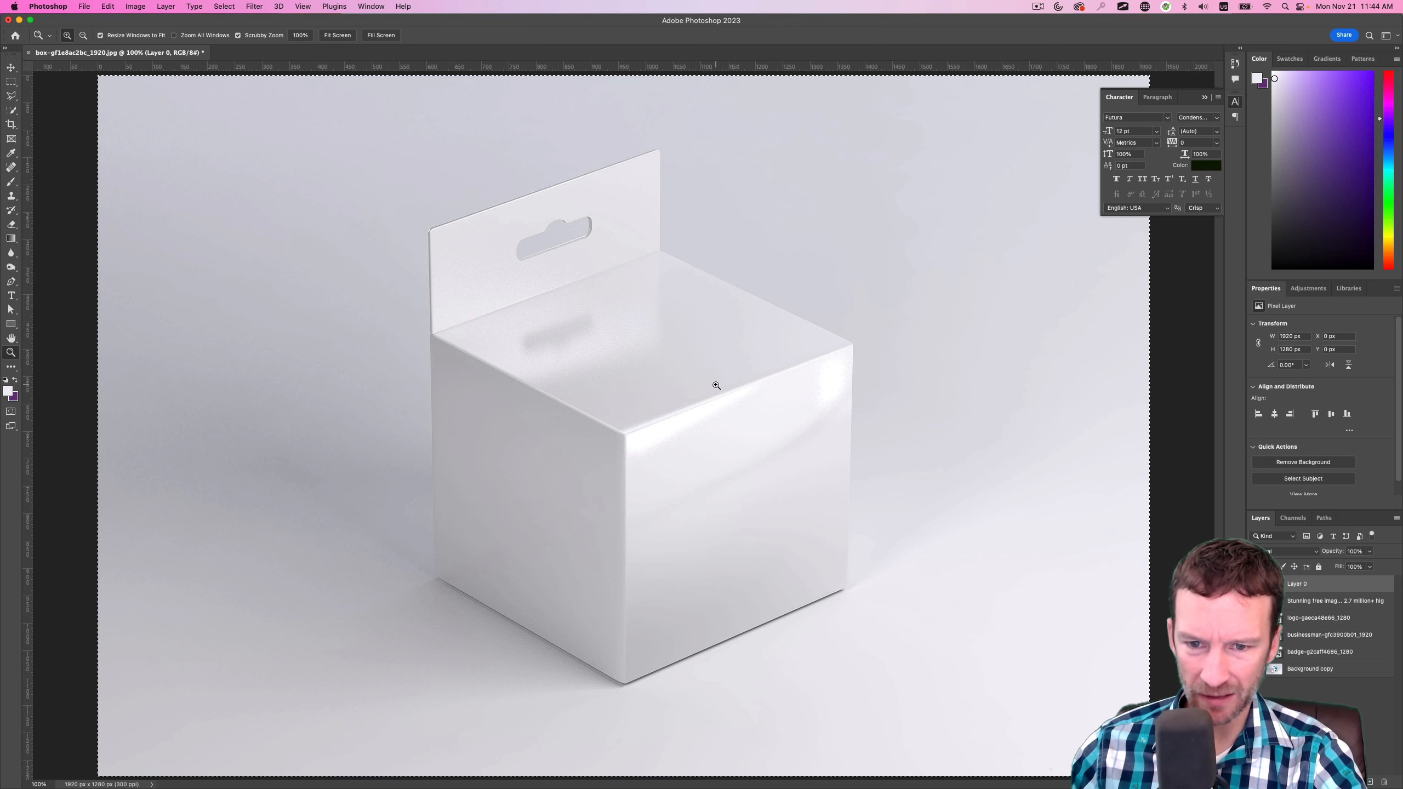
# Try blend modes on Layer 0, set it to Color Burn, and compare the box with the layer hidden and shown
pyautogui.click(1317, 551)
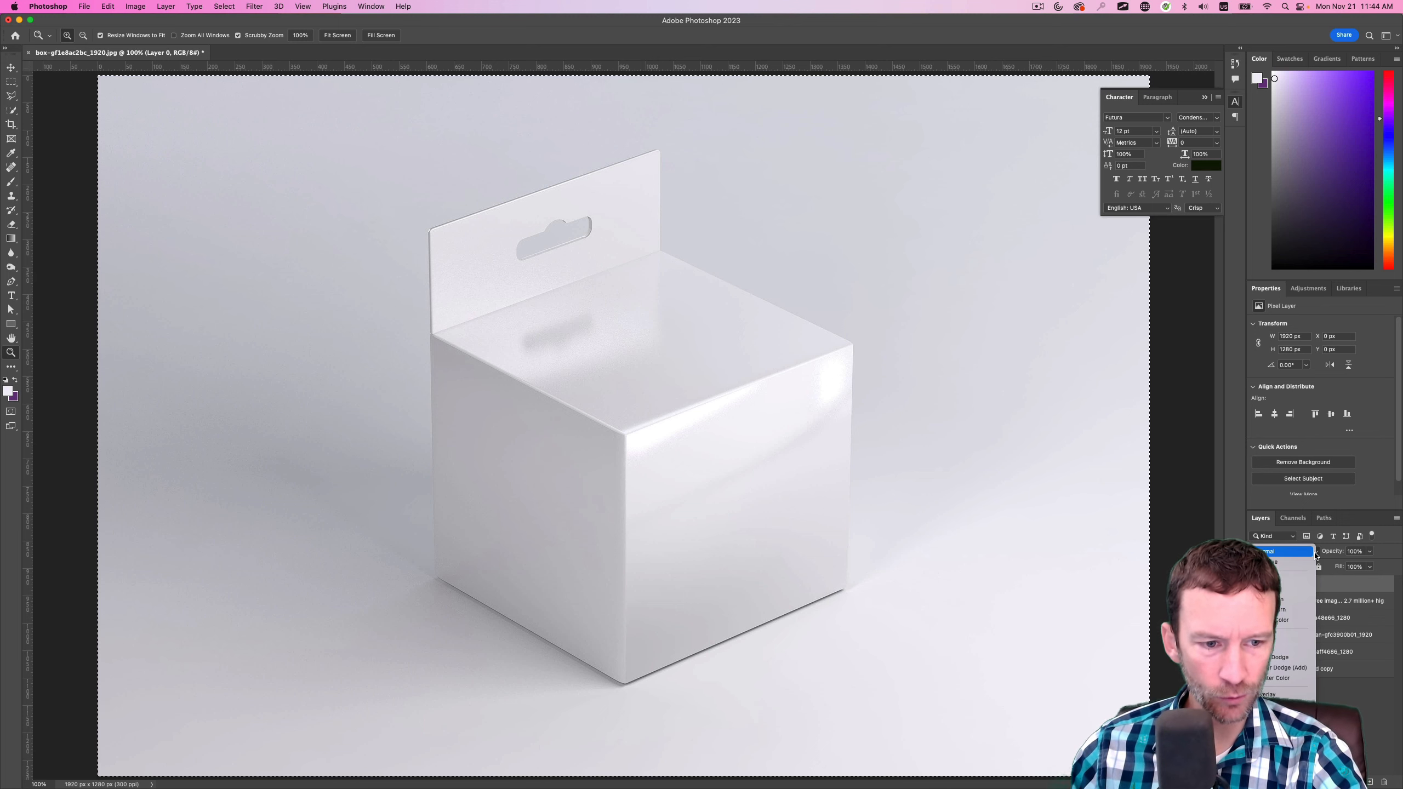
pyautogui.press('Down')
pyautogui.press('Down')
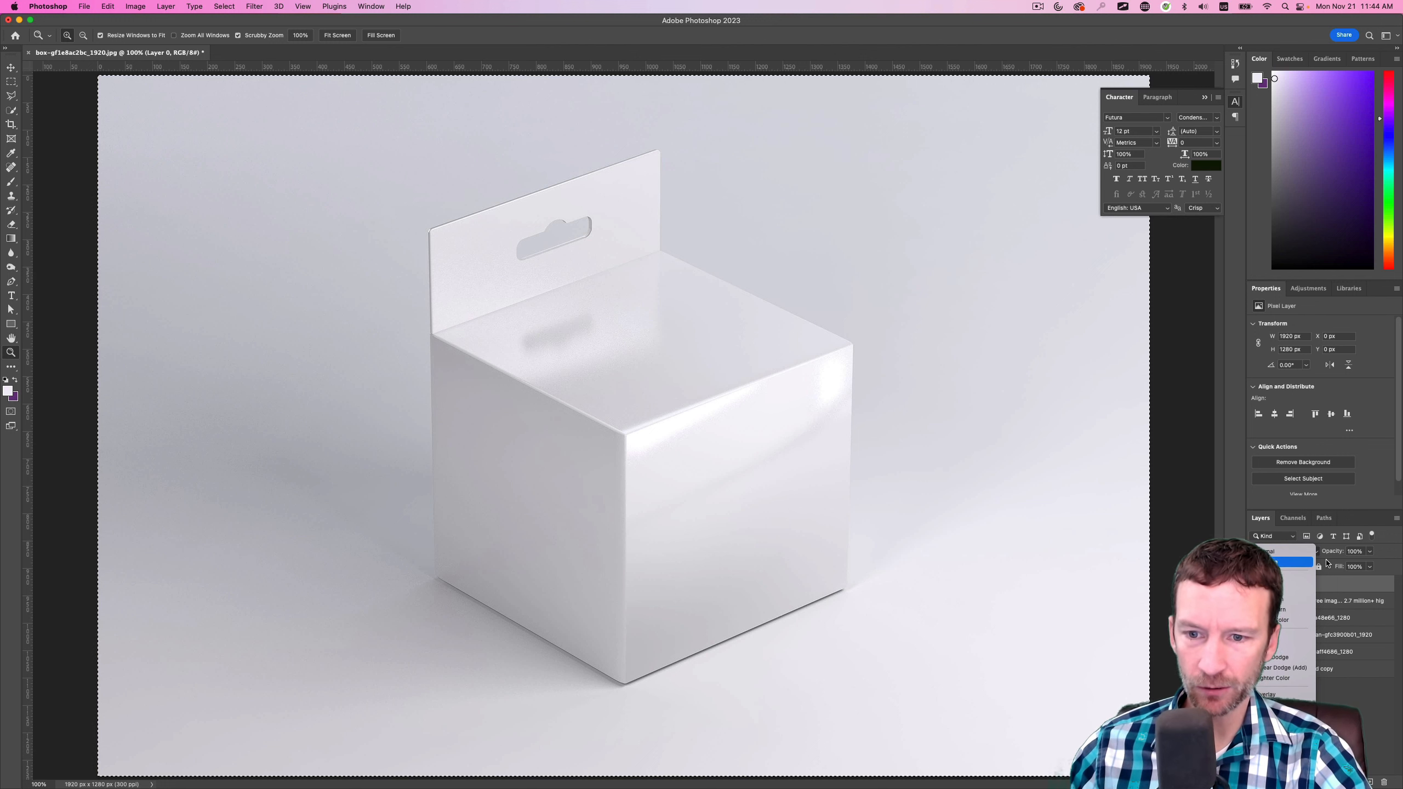
pyautogui.press('Down')
pyautogui.press('Down')
pyautogui.press('Down')
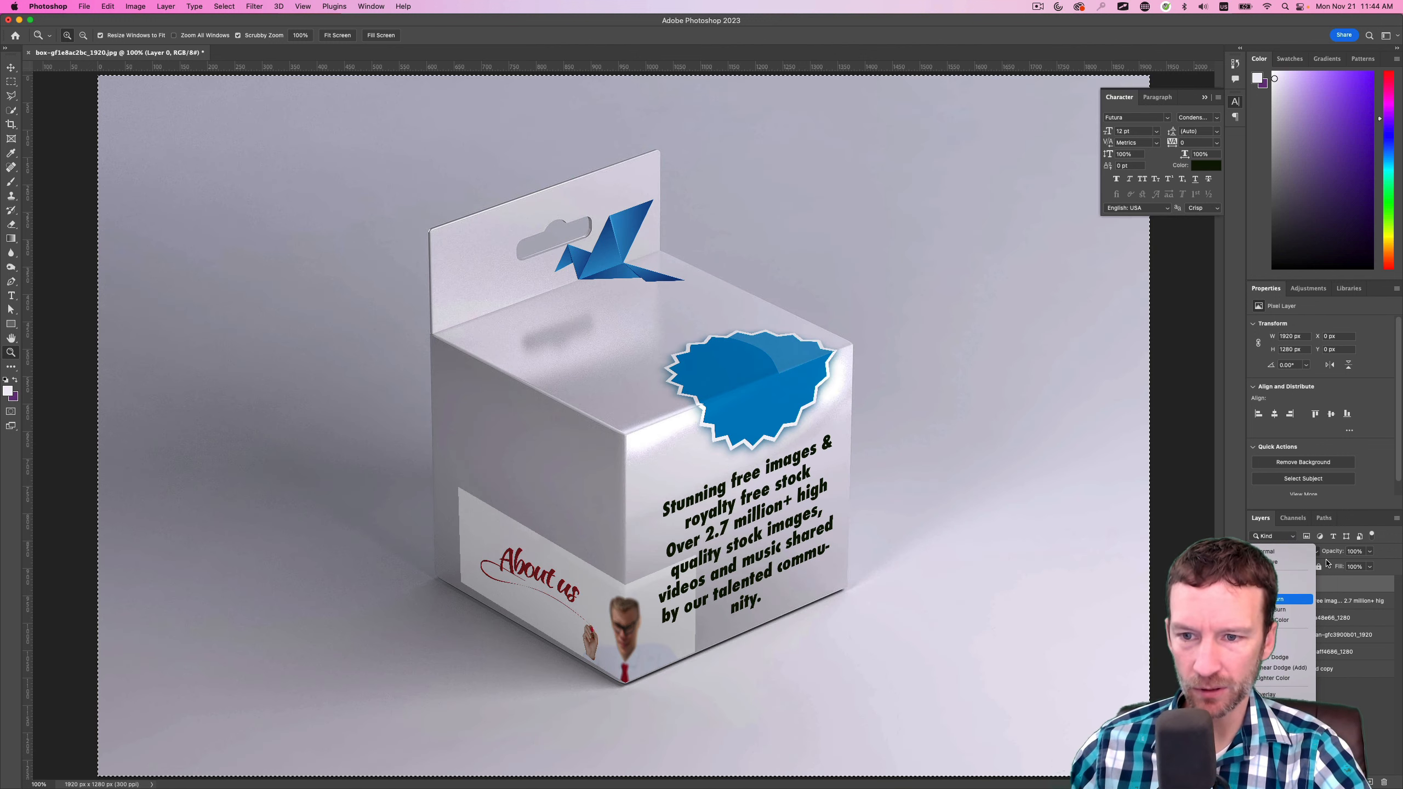
pyautogui.press('Down')
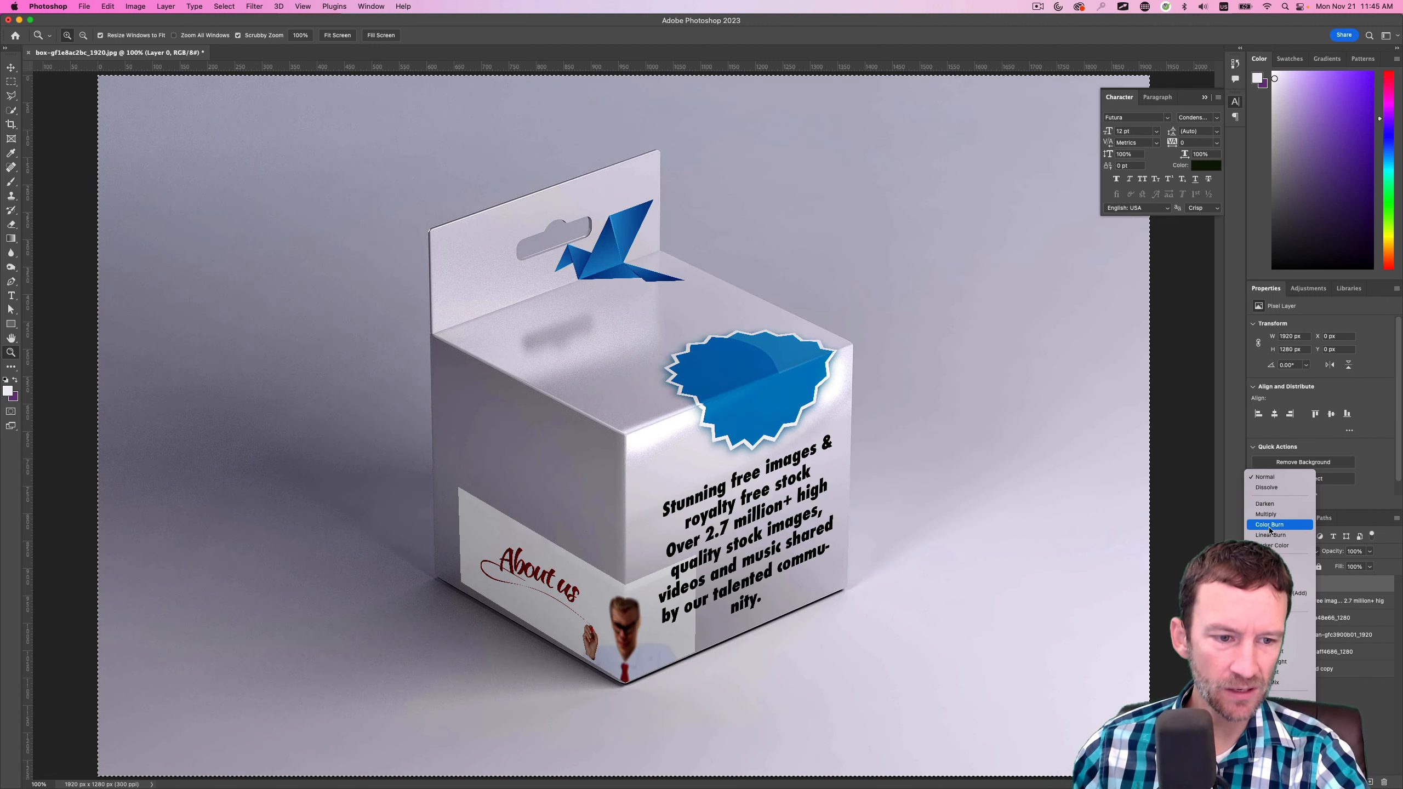
pyautogui.click(1269, 524)
pyautogui.click(1292, 724)
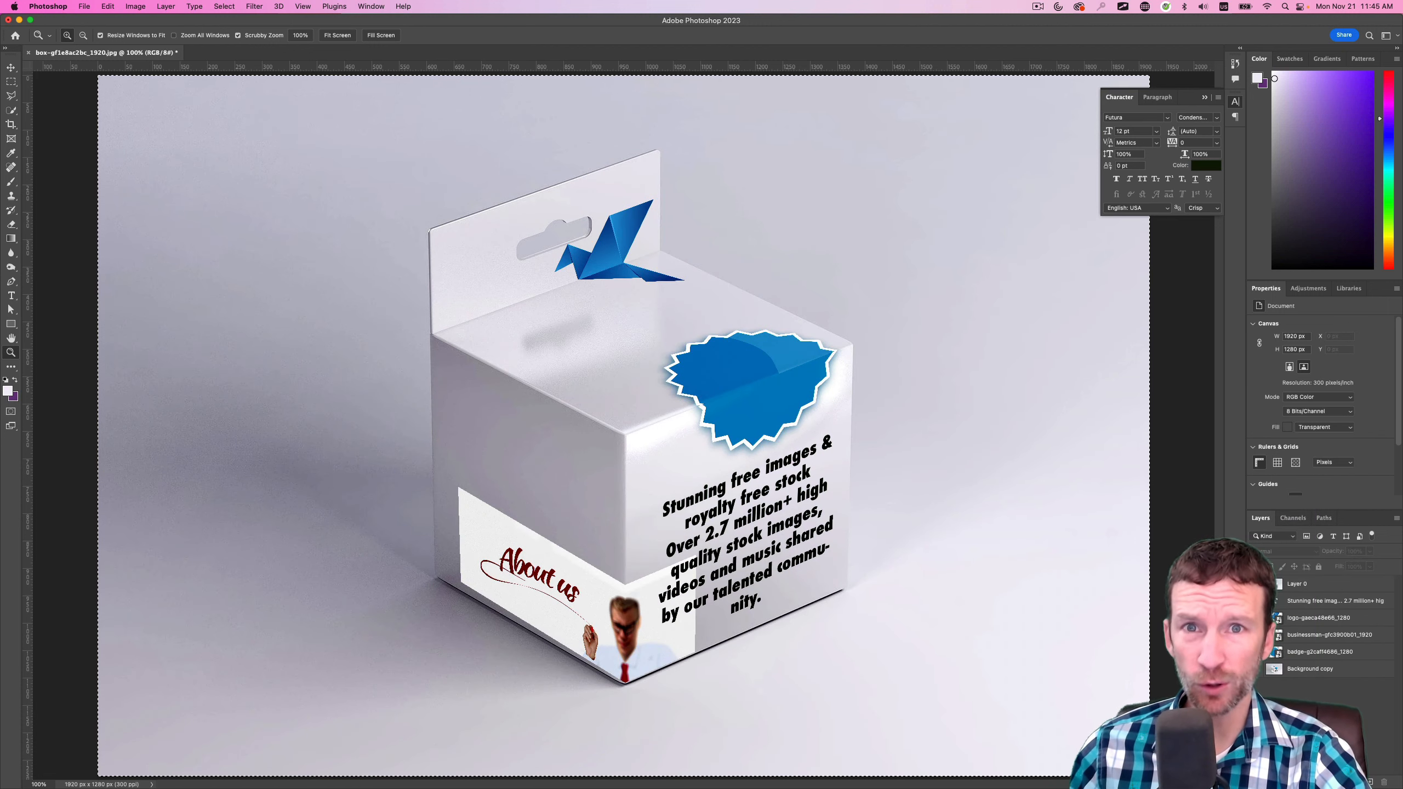
pyautogui.click(1255, 584)
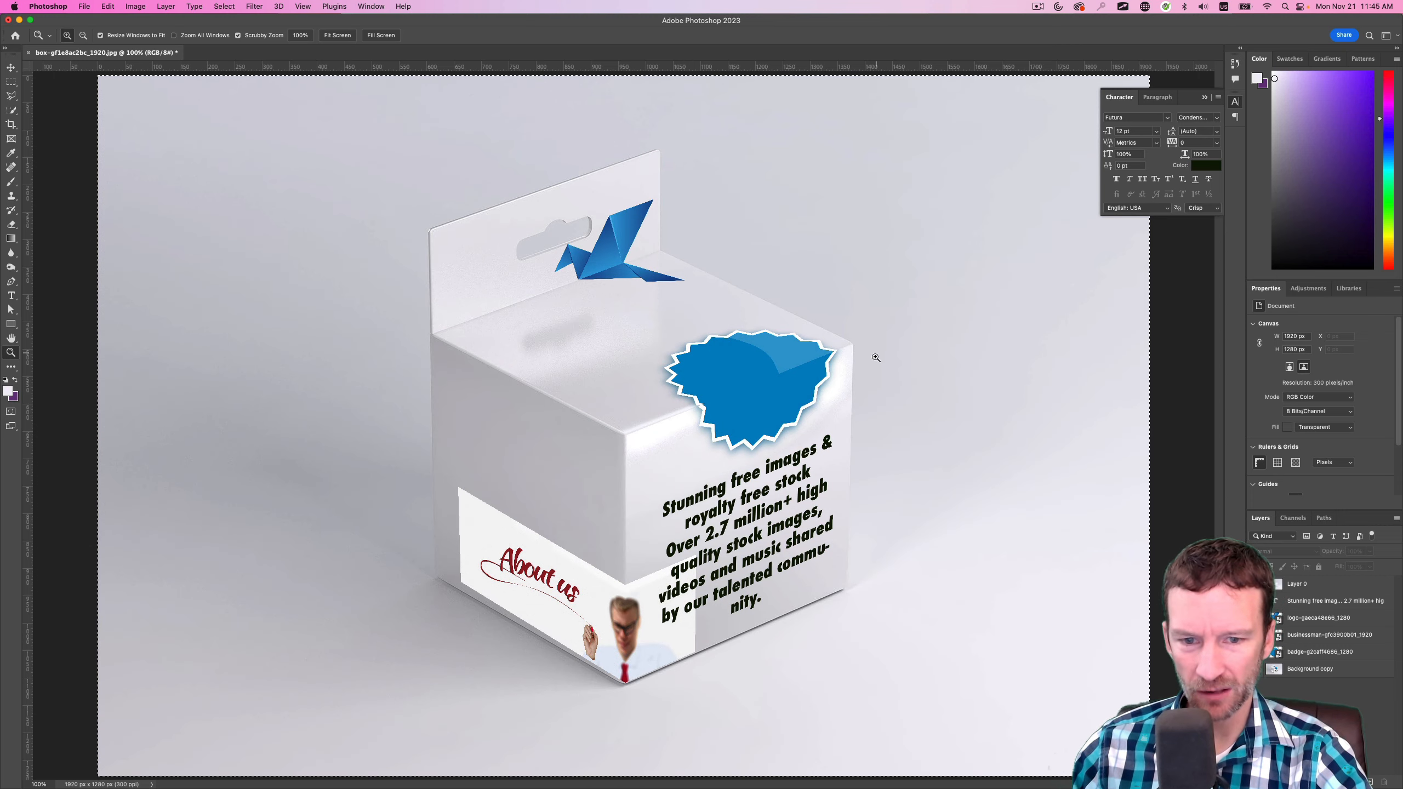
pyautogui.click(1255, 584)
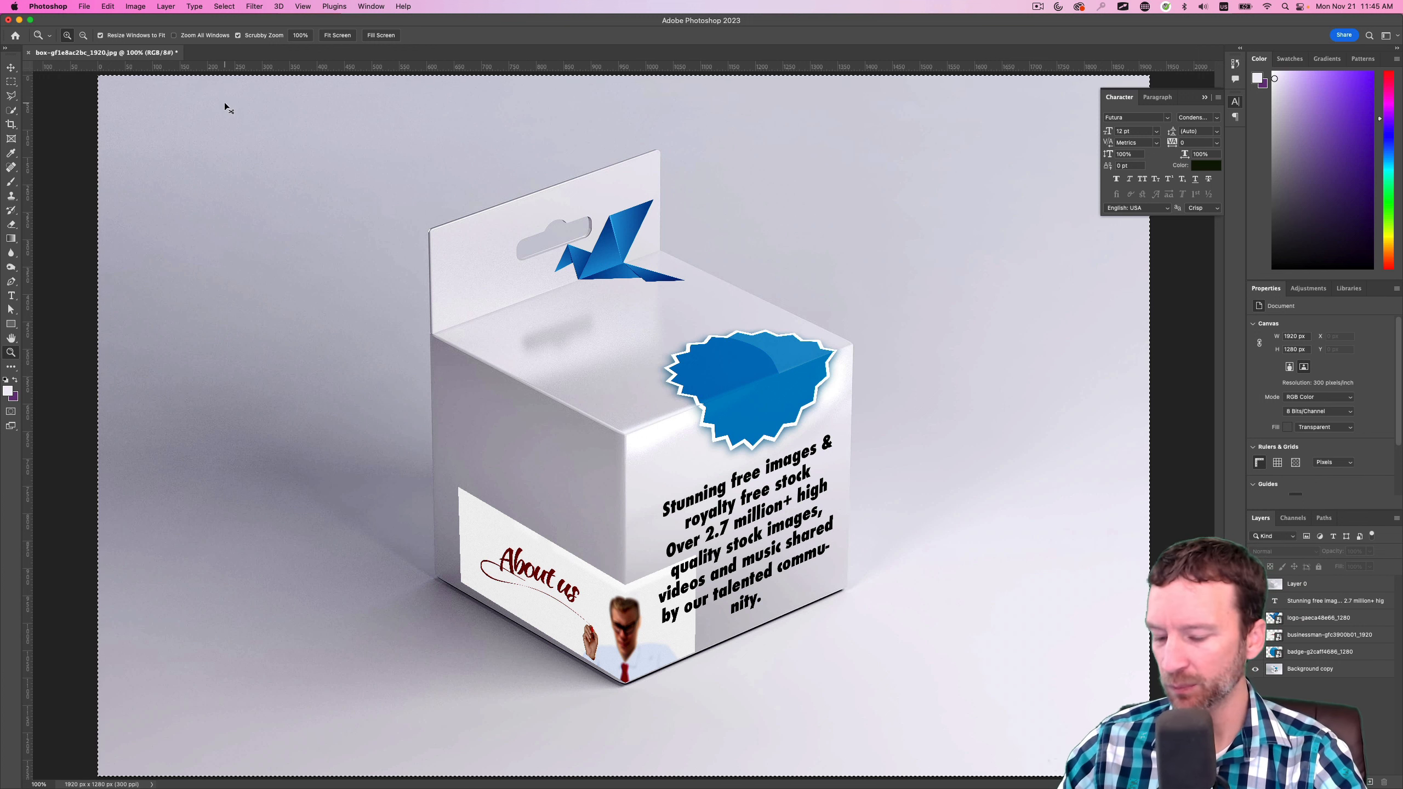
# Deselect the canvas and export the mockup as a 1920 x 1280 px PNG named box-gf1e8ac2bc_1920 into Downloads
pyautogui.press('super+d')
pyautogui.click(91, 5)
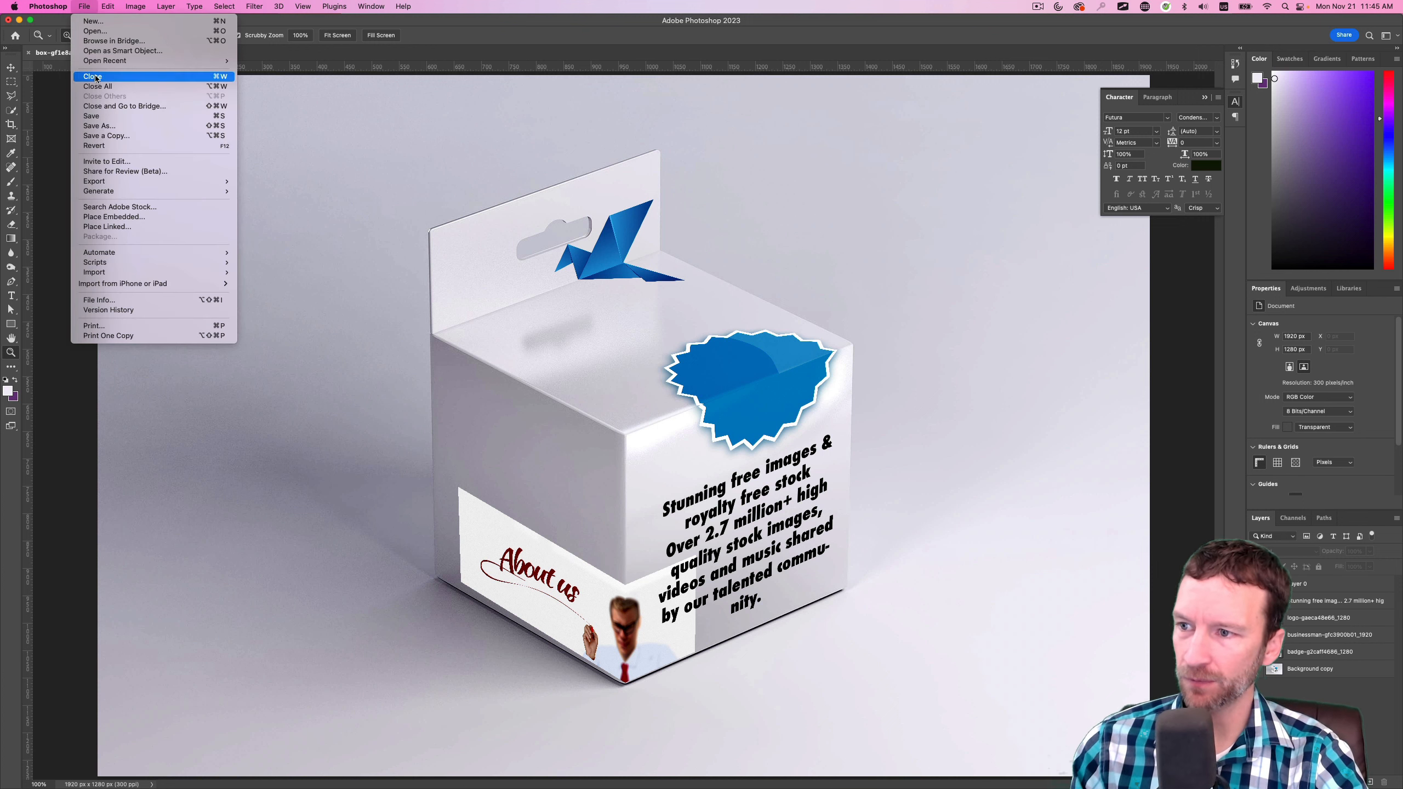
pyautogui.moveTo(111, 180)
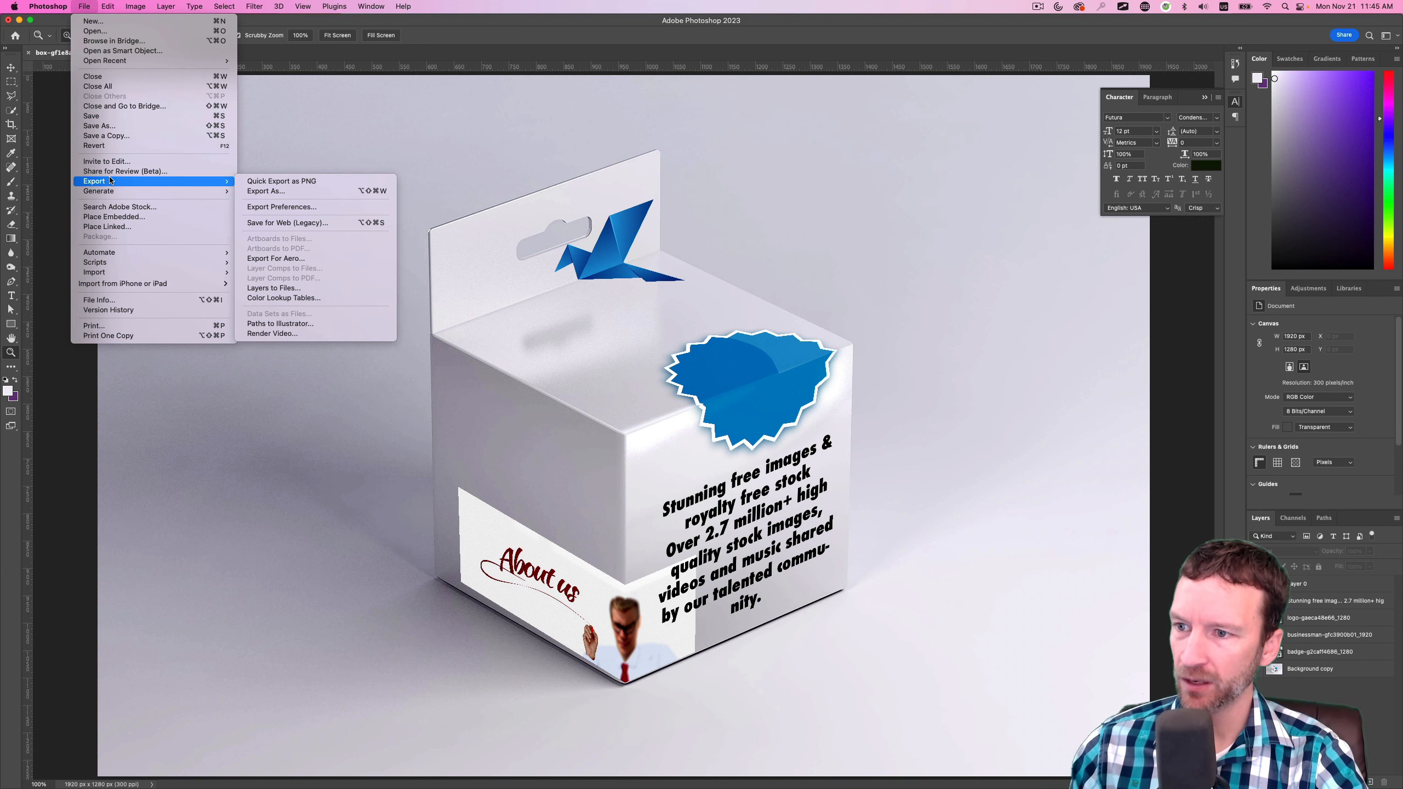
pyautogui.click(311, 191)
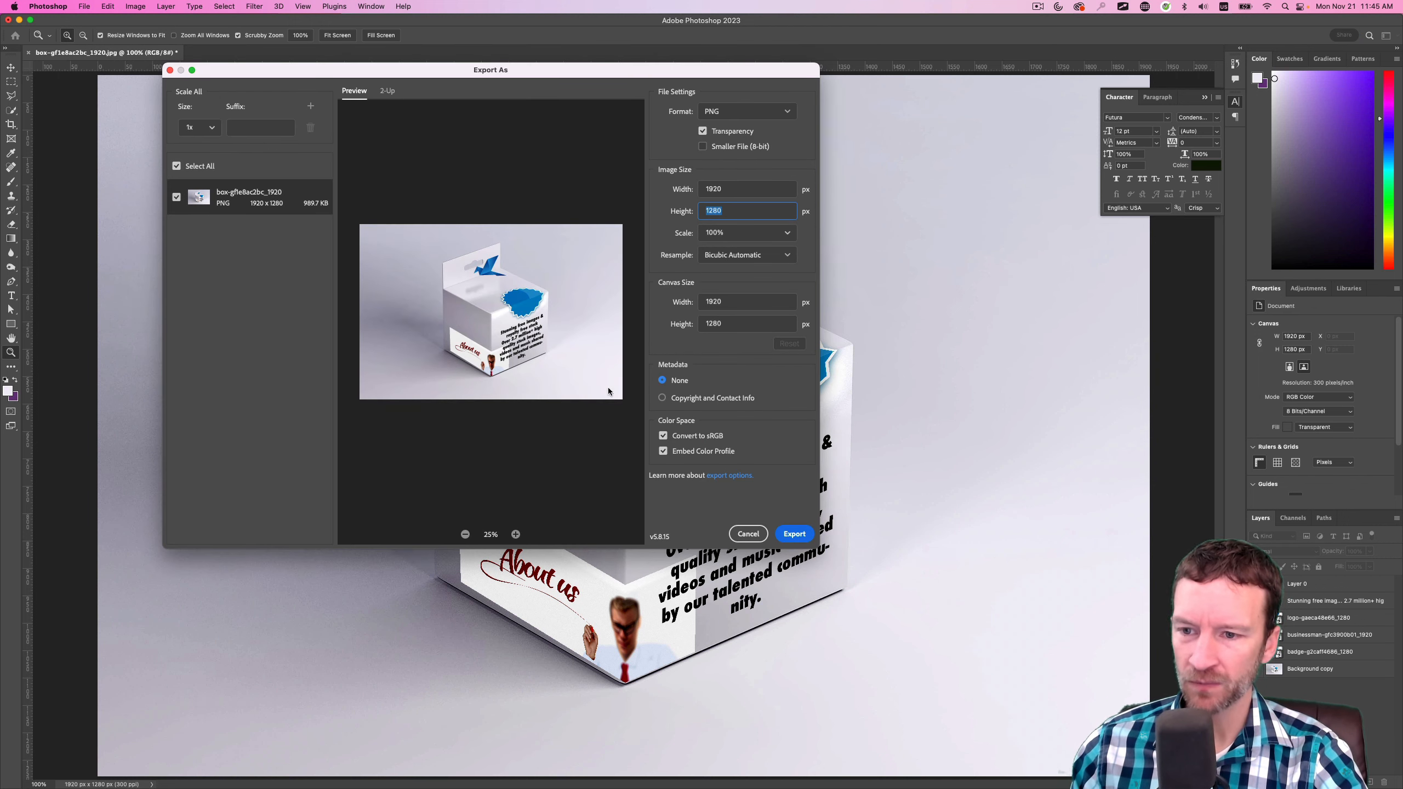
pyautogui.click(794, 534)
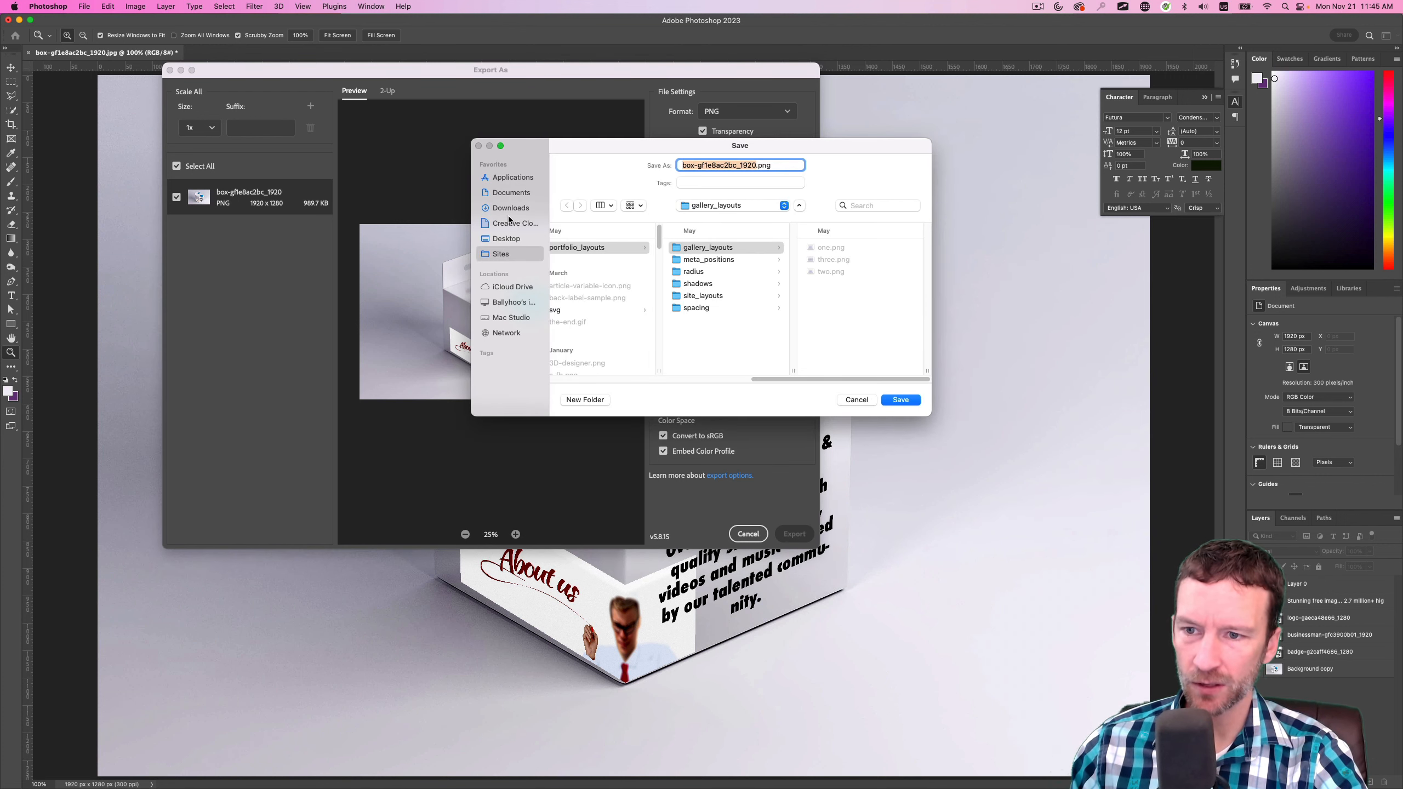
pyautogui.click(509, 208)
pyautogui.click(899, 403)
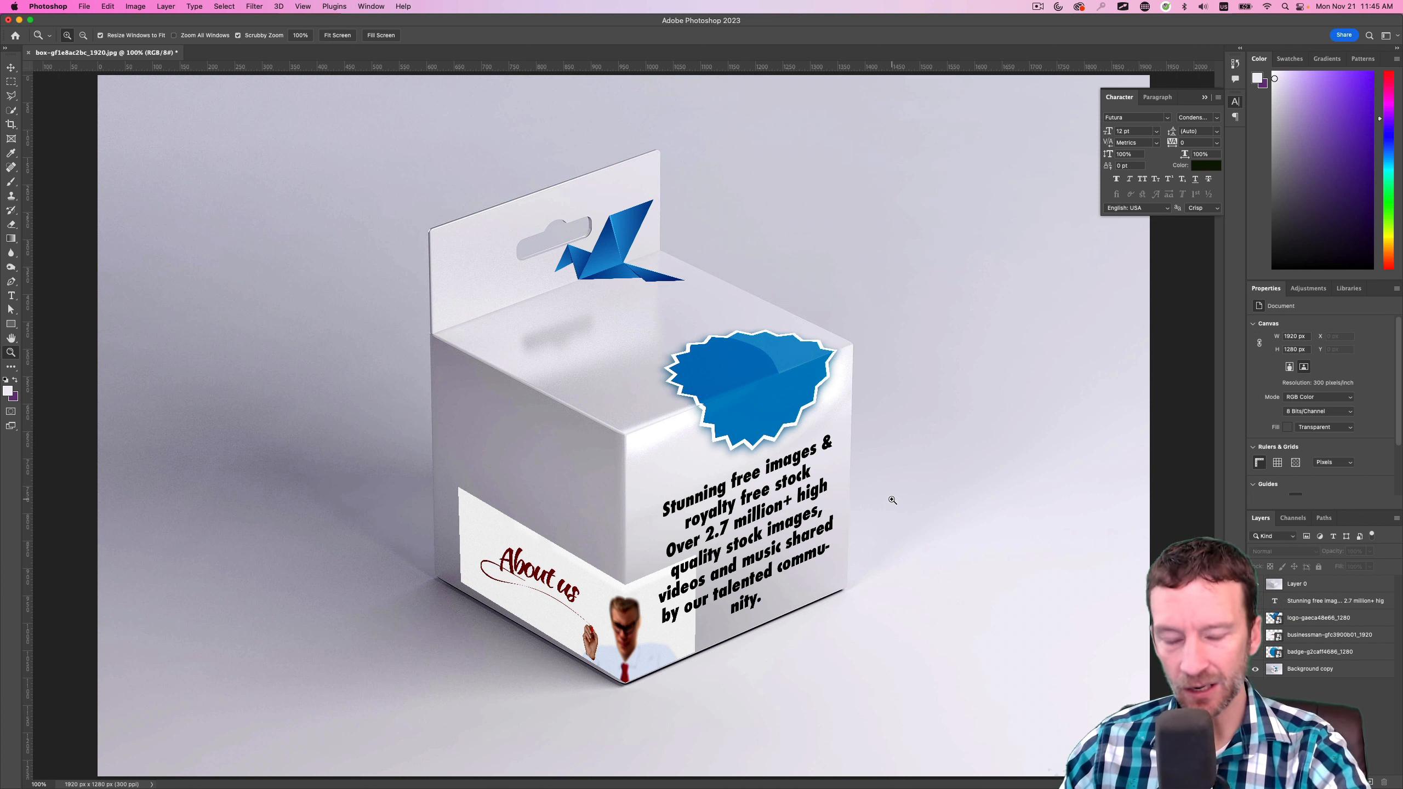
# Switch to Safari, load the ten.slcc.studentweb.site store and go to its WordPress dashboard
pyautogui.press('super+Tab')
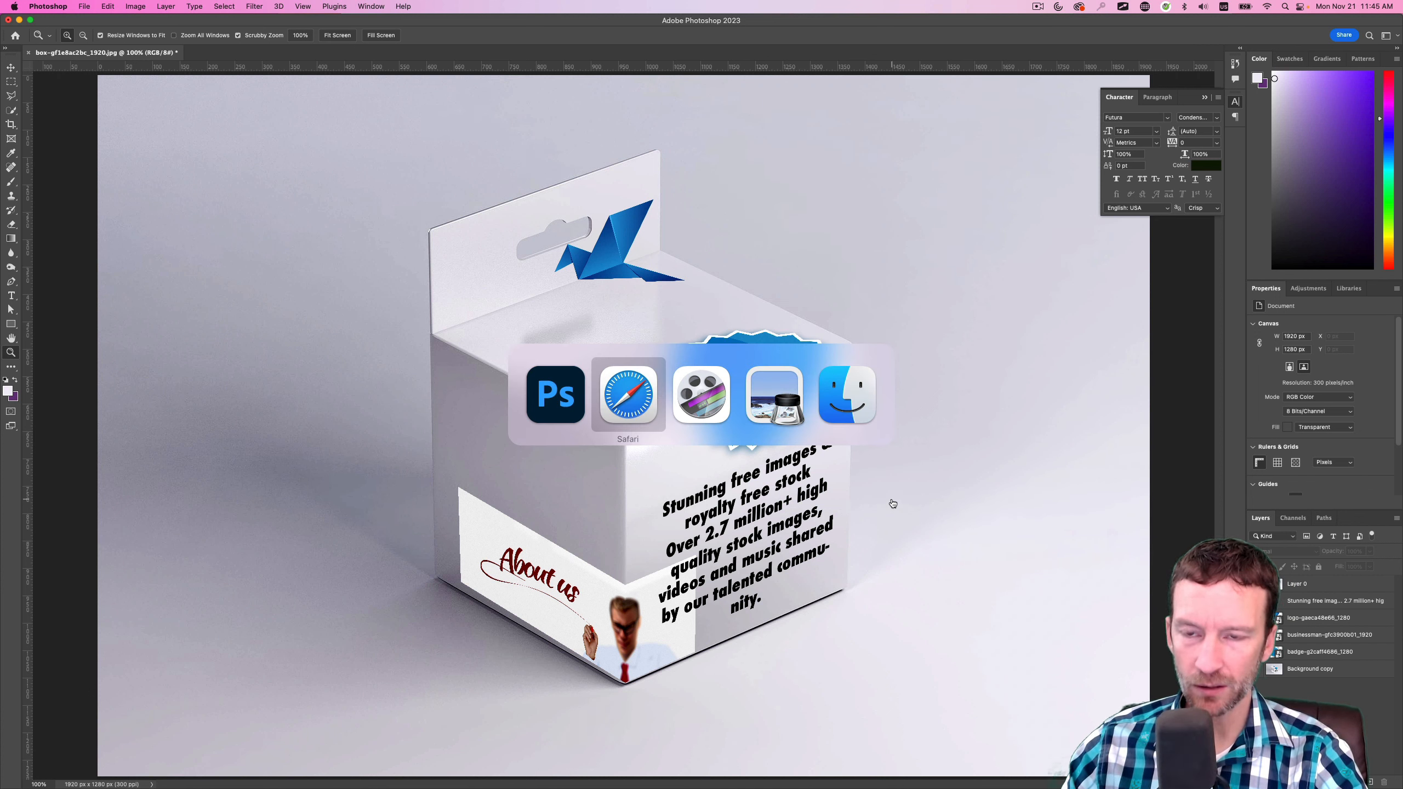
pyautogui.press('super+l')
pyautogui.write('te')
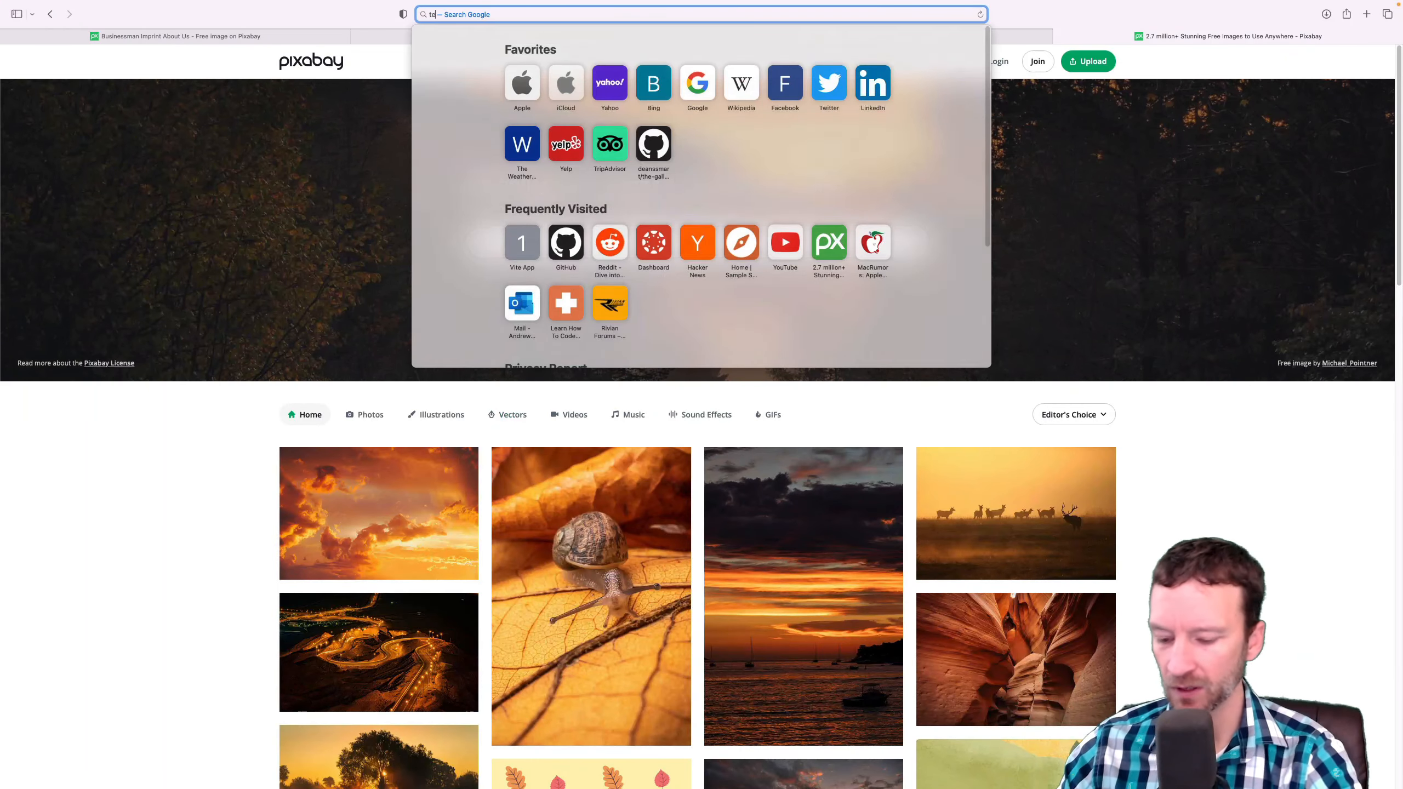
pyautogui.write('n')
pyautogui.press('Return')
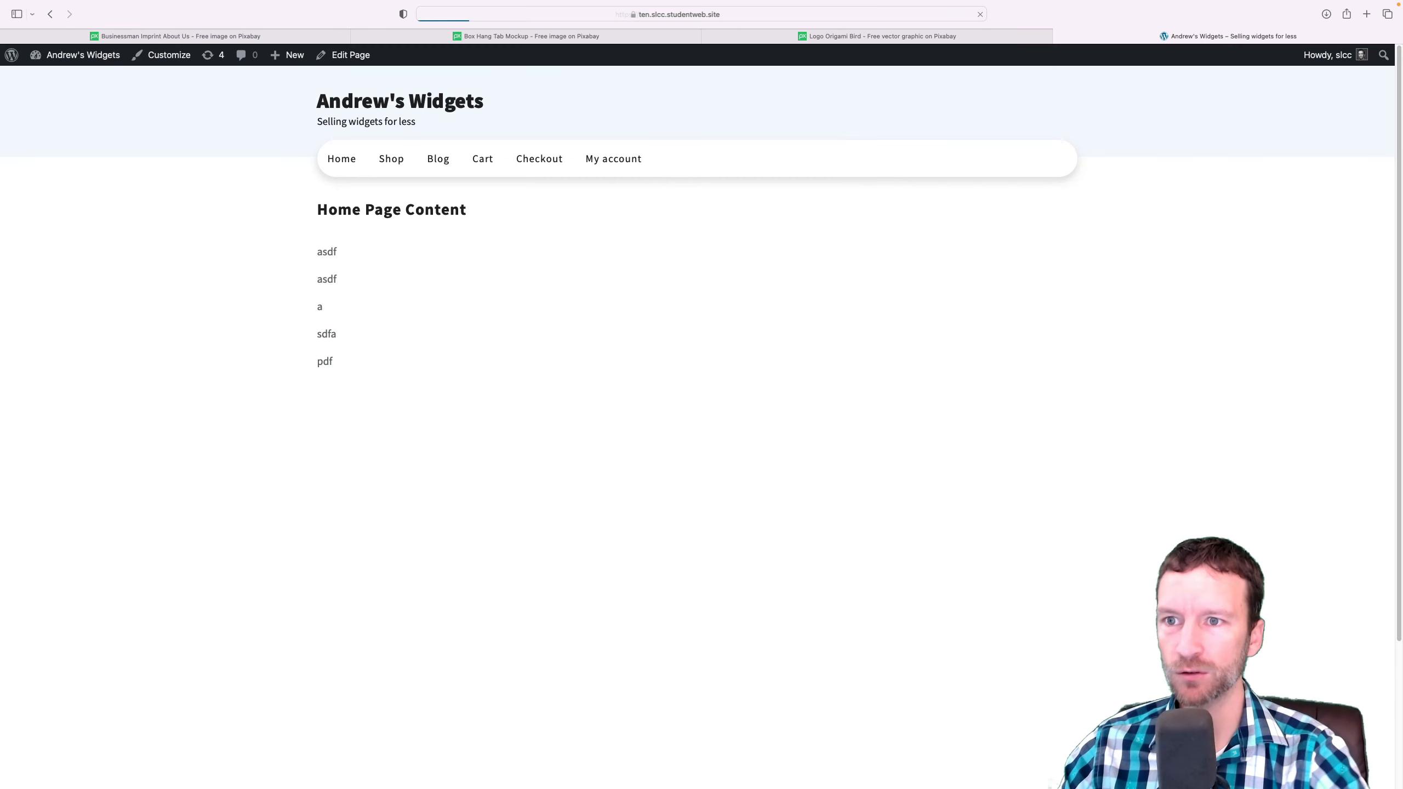
pyautogui.moveTo(95, 59)
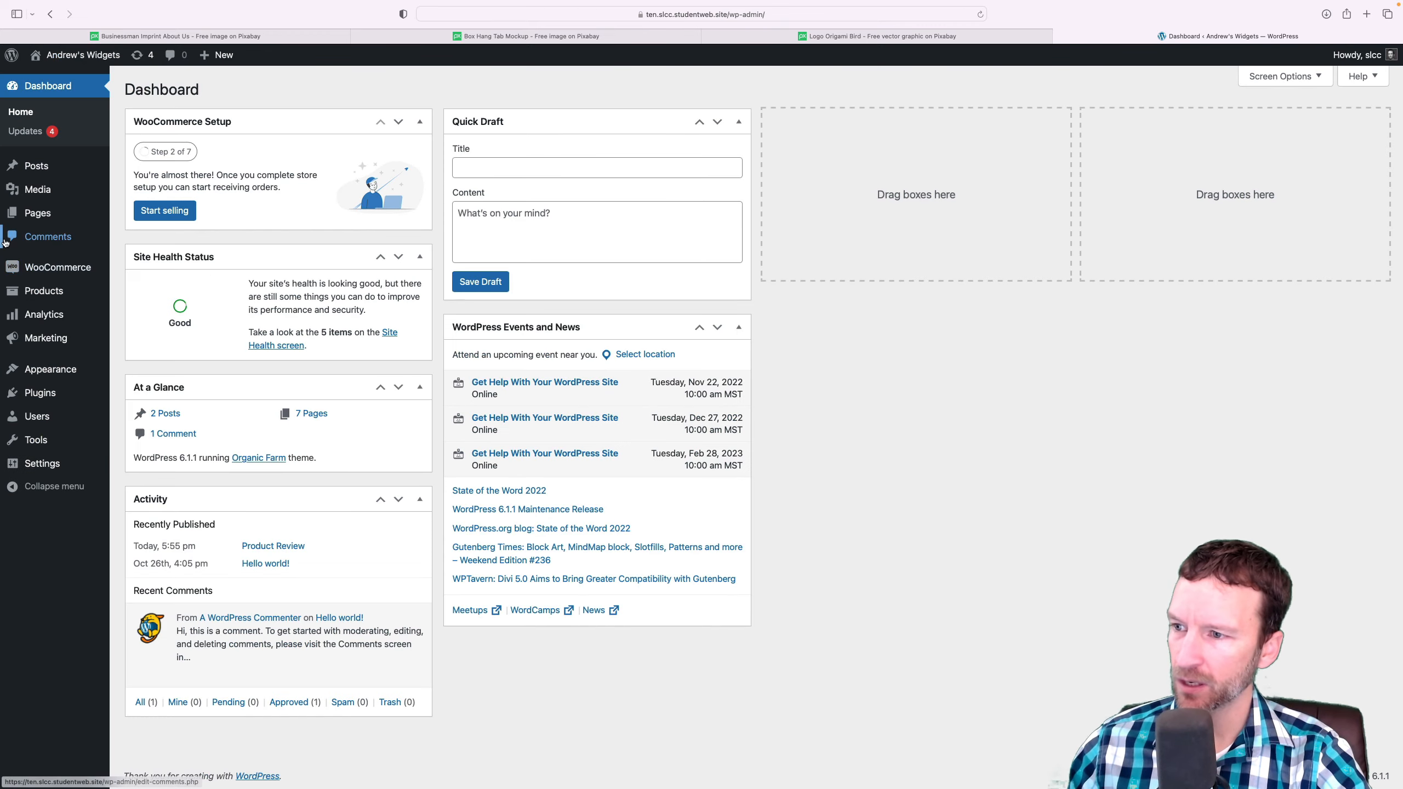
# Start a new store product named "Fancy Virtual Box" with the description "Fancy thing"
pyautogui.click(44, 291)
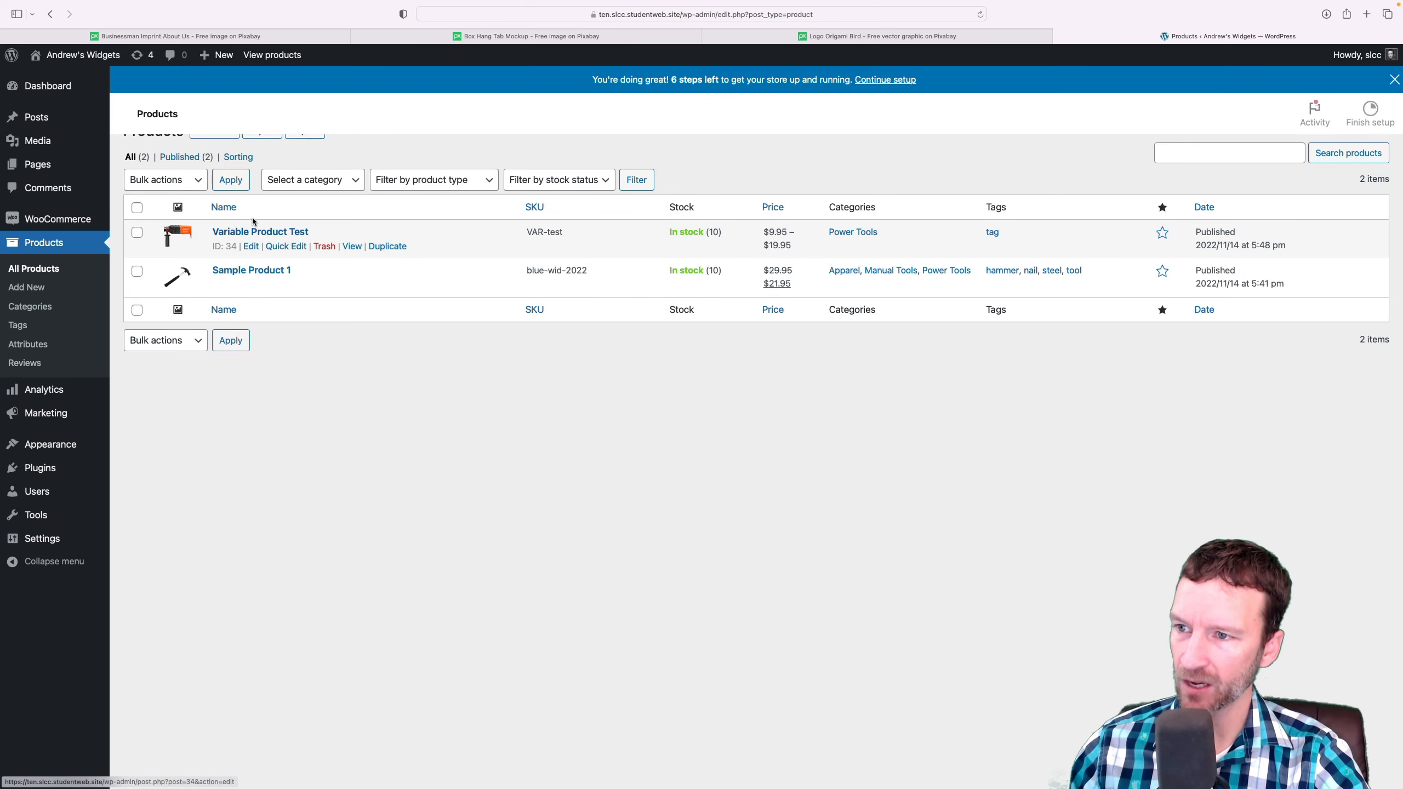
pyautogui.click(215, 158)
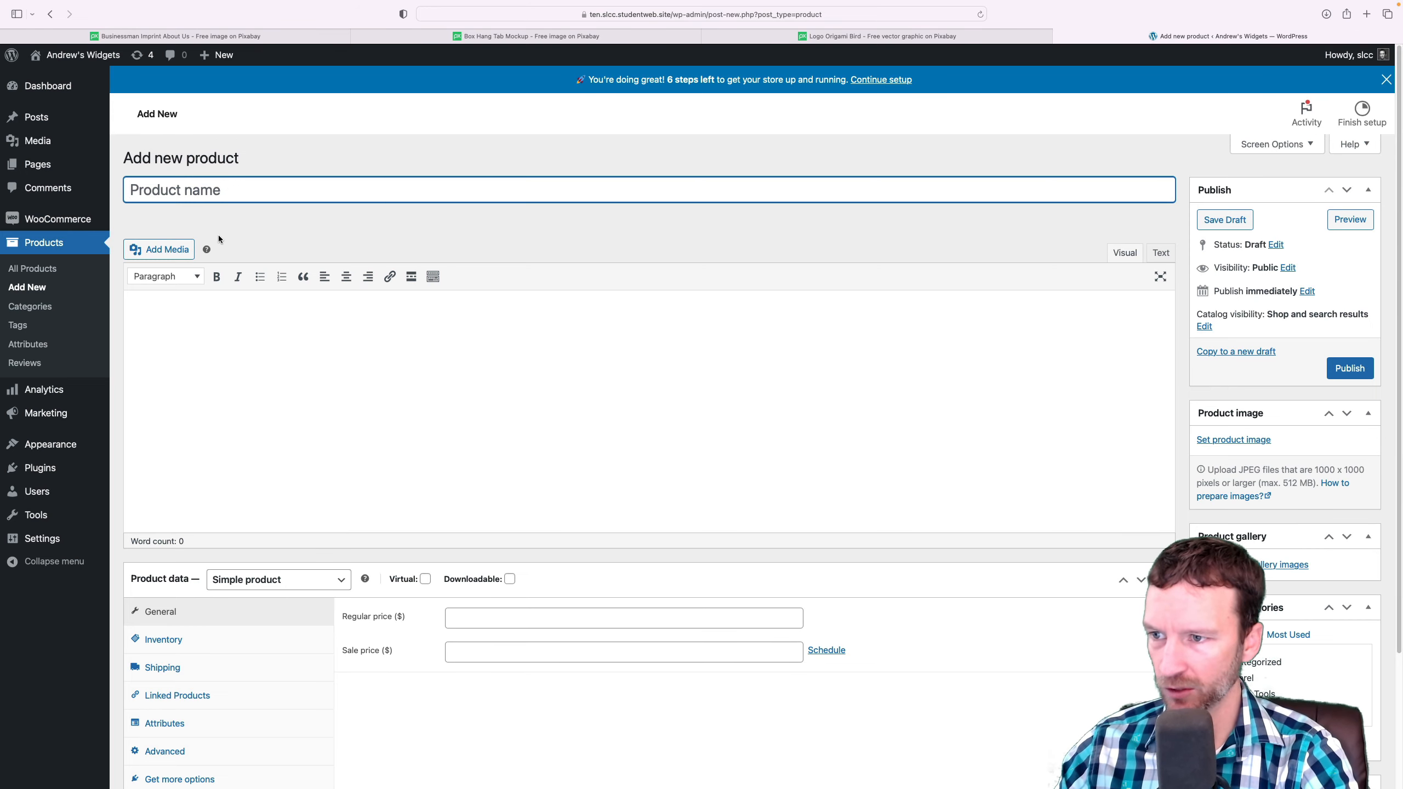
pyautogui.write('Fancy Virtual Box')
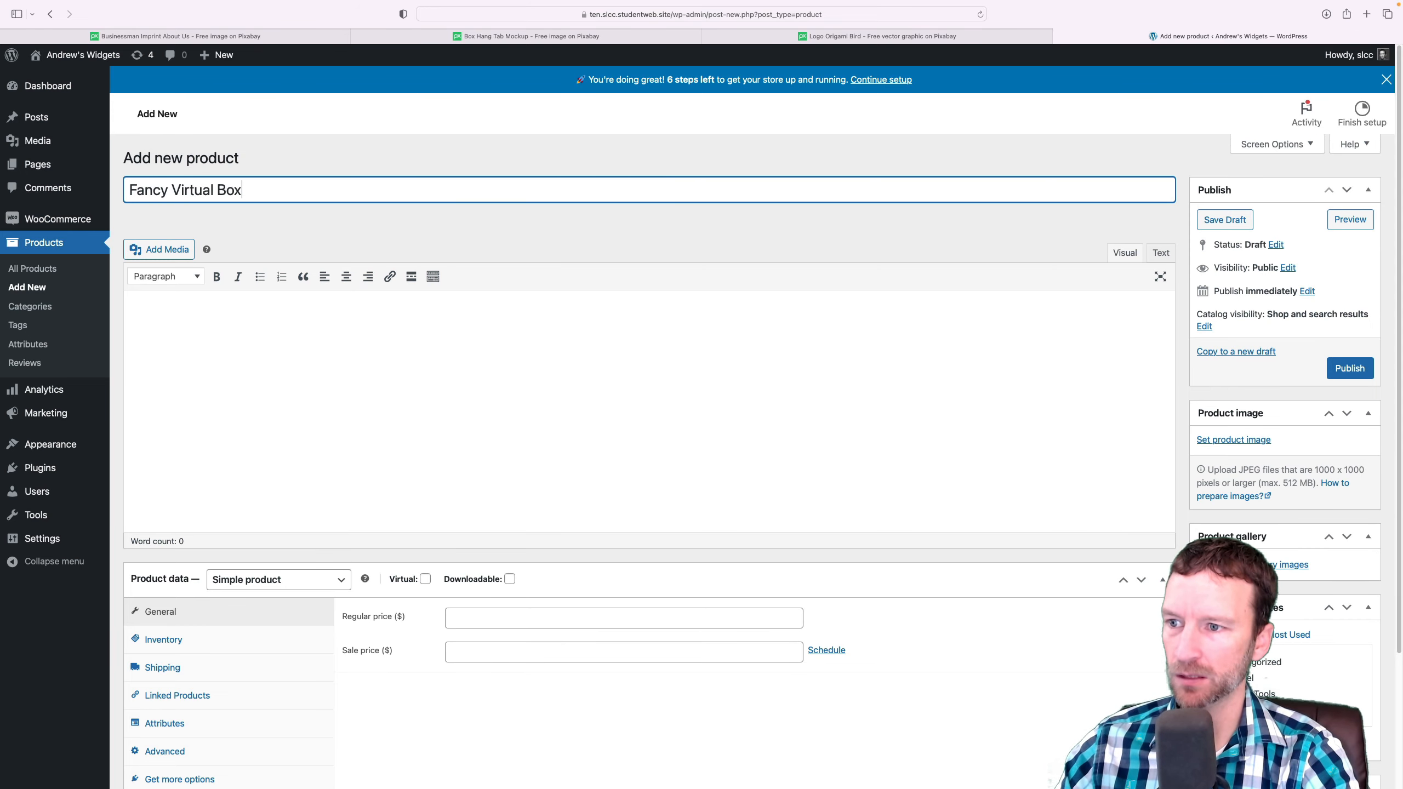
pyautogui.press('Tab')
pyautogui.write('Fancy')
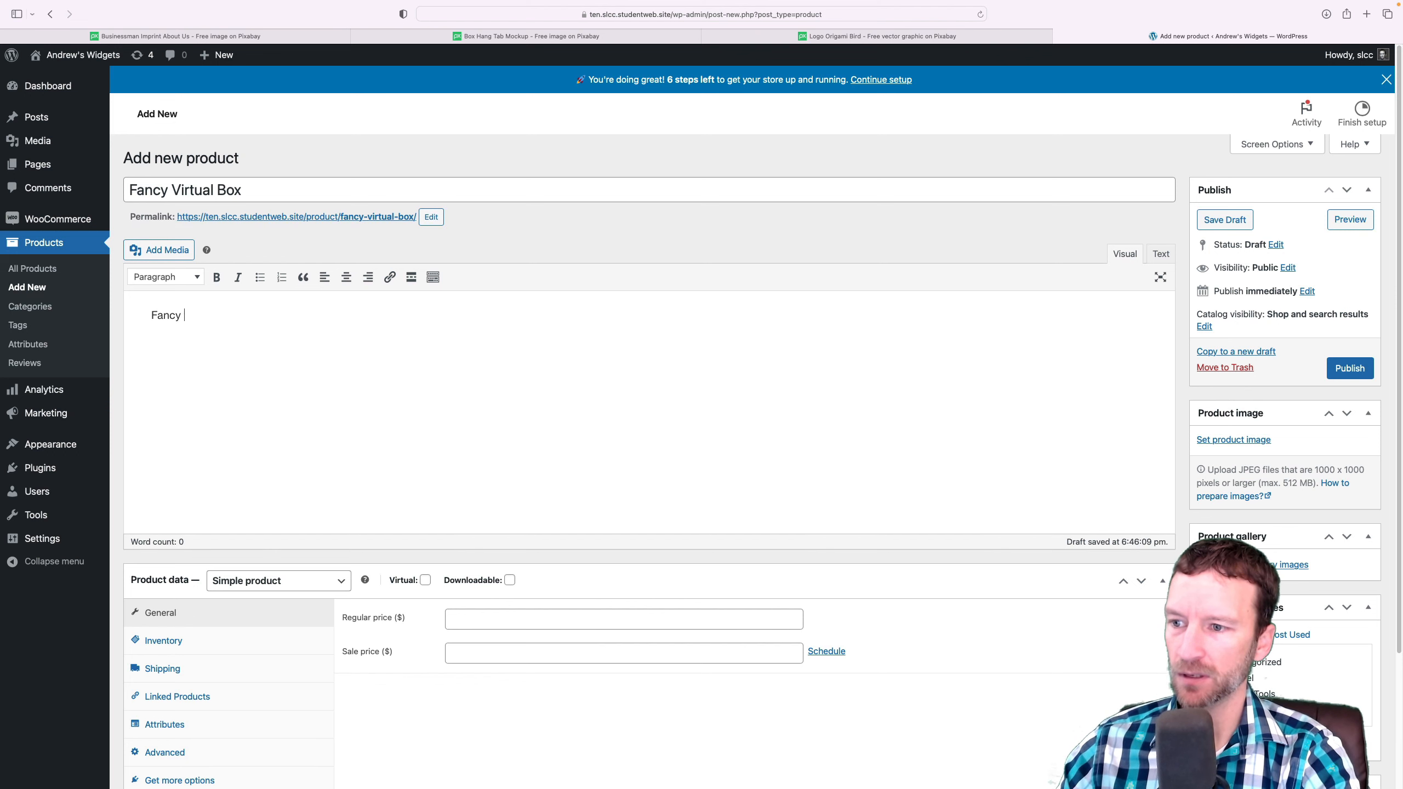
# Mark the product as virtual and downloadable, with a regular price of 15 and a sale price of 12
pyautogui.scroll(-3, 339, 283)
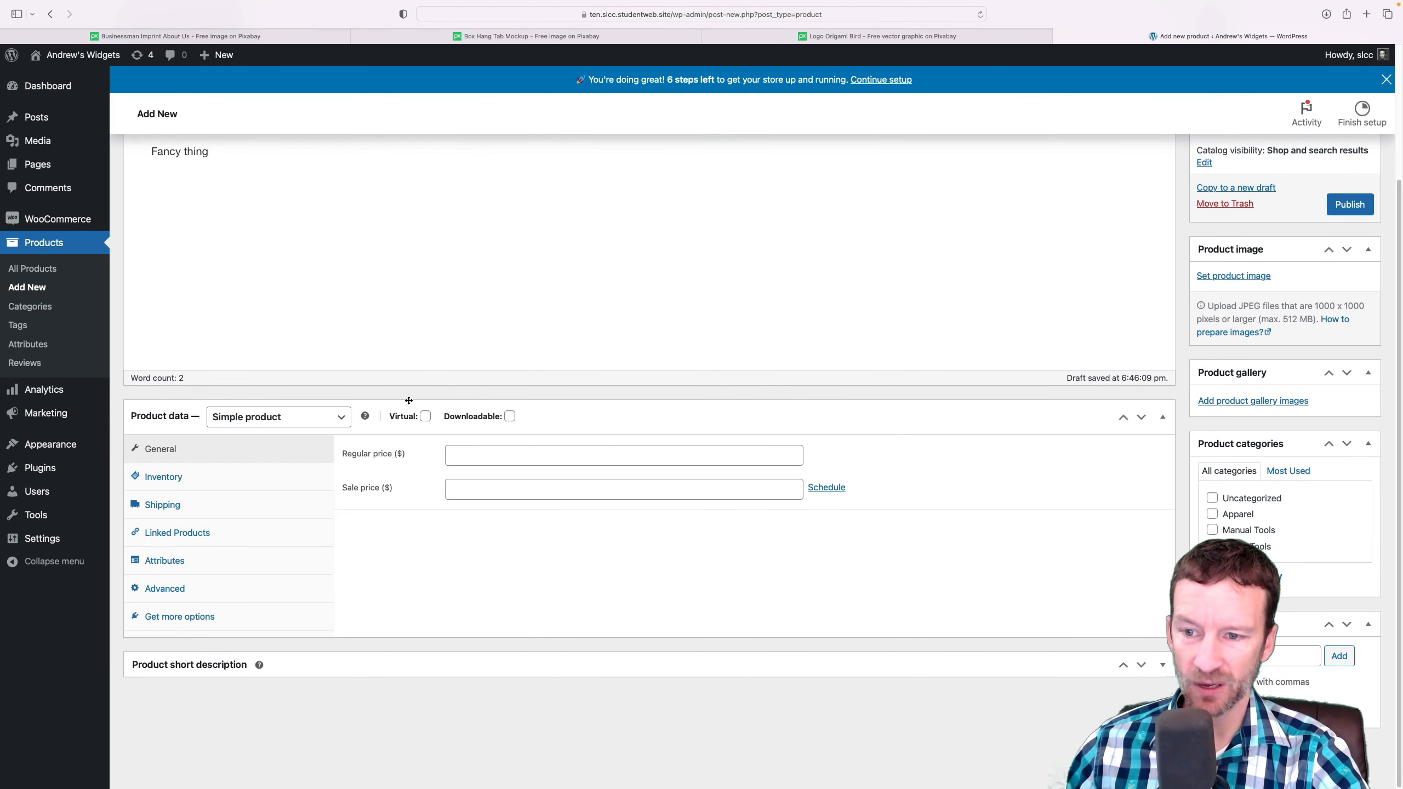
pyautogui.click(425, 416)
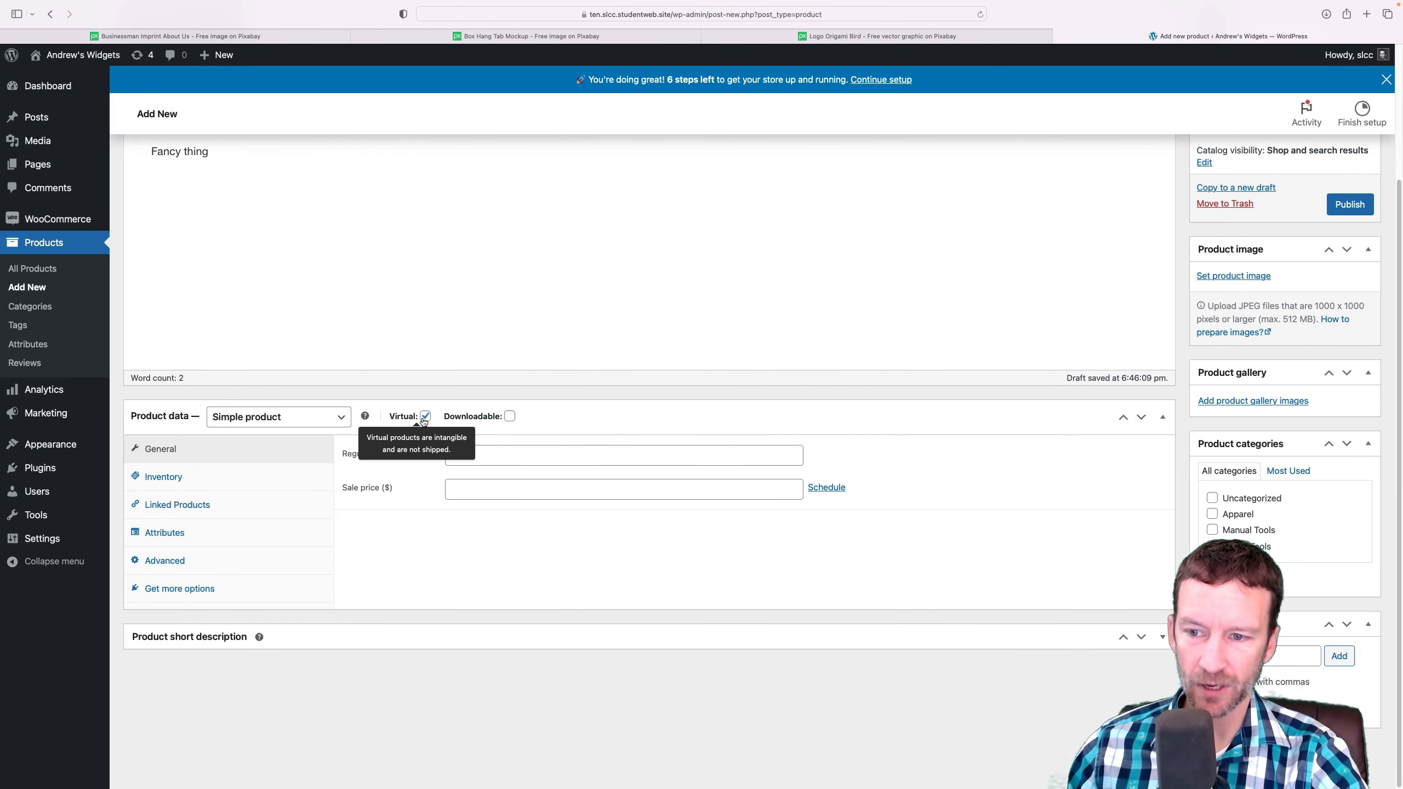
pyautogui.click(510, 417)
pyautogui.click(553, 462)
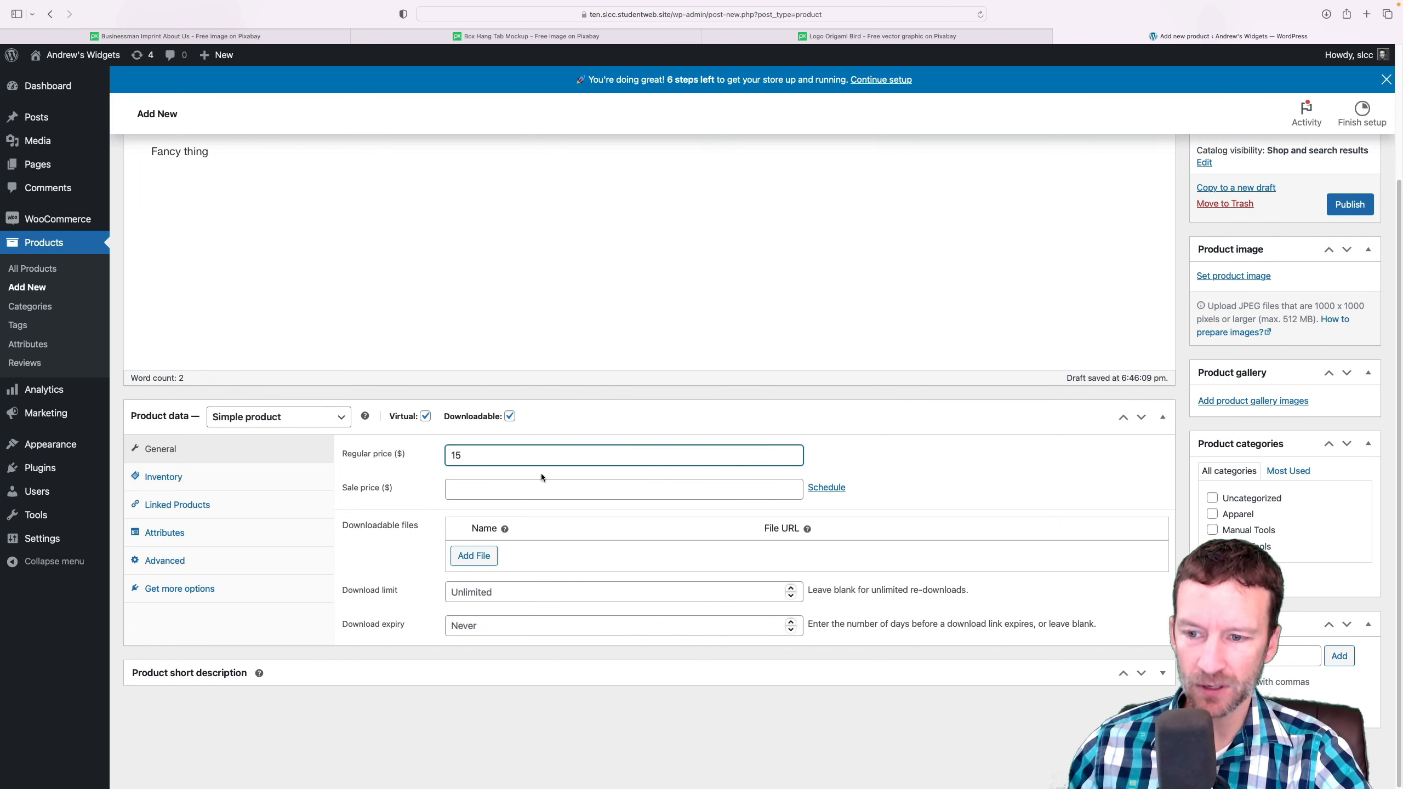
pyautogui.click(539, 481)
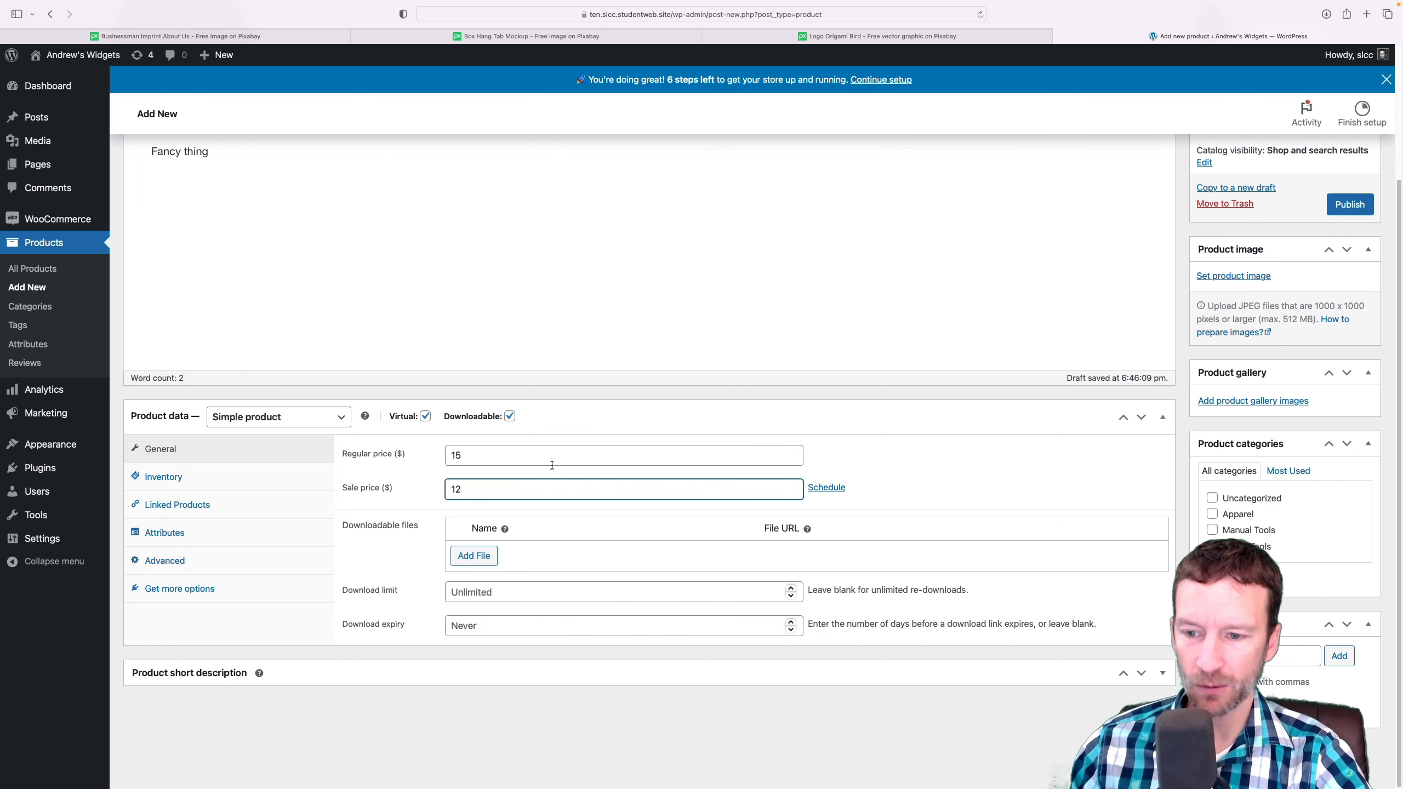
pyautogui.click(742, 228)
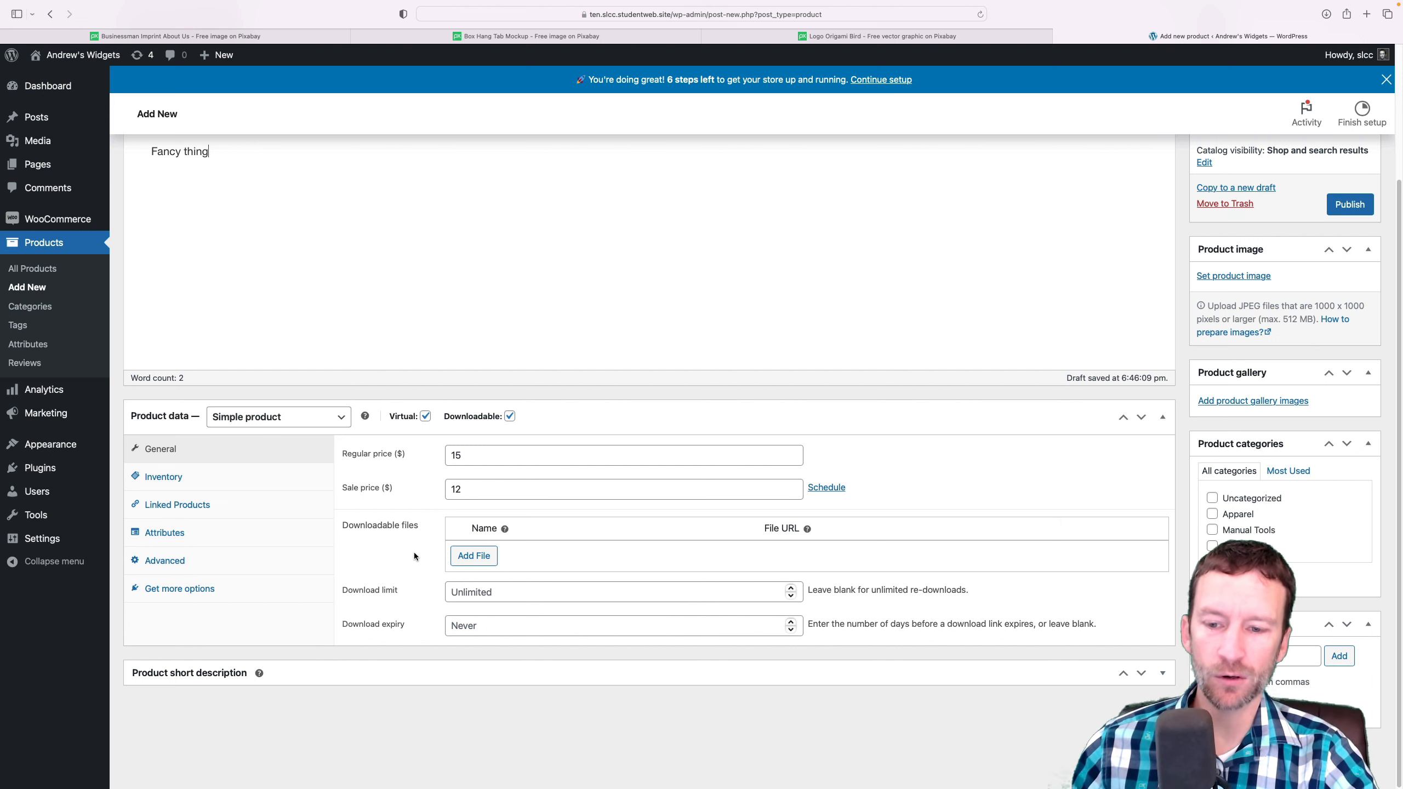
# Add a downloadable file to the product, using the hammer image hammer-g3a4df57ec_1280.png from the media library
pyautogui.click(469, 559)
pyautogui.click(1118, 558)
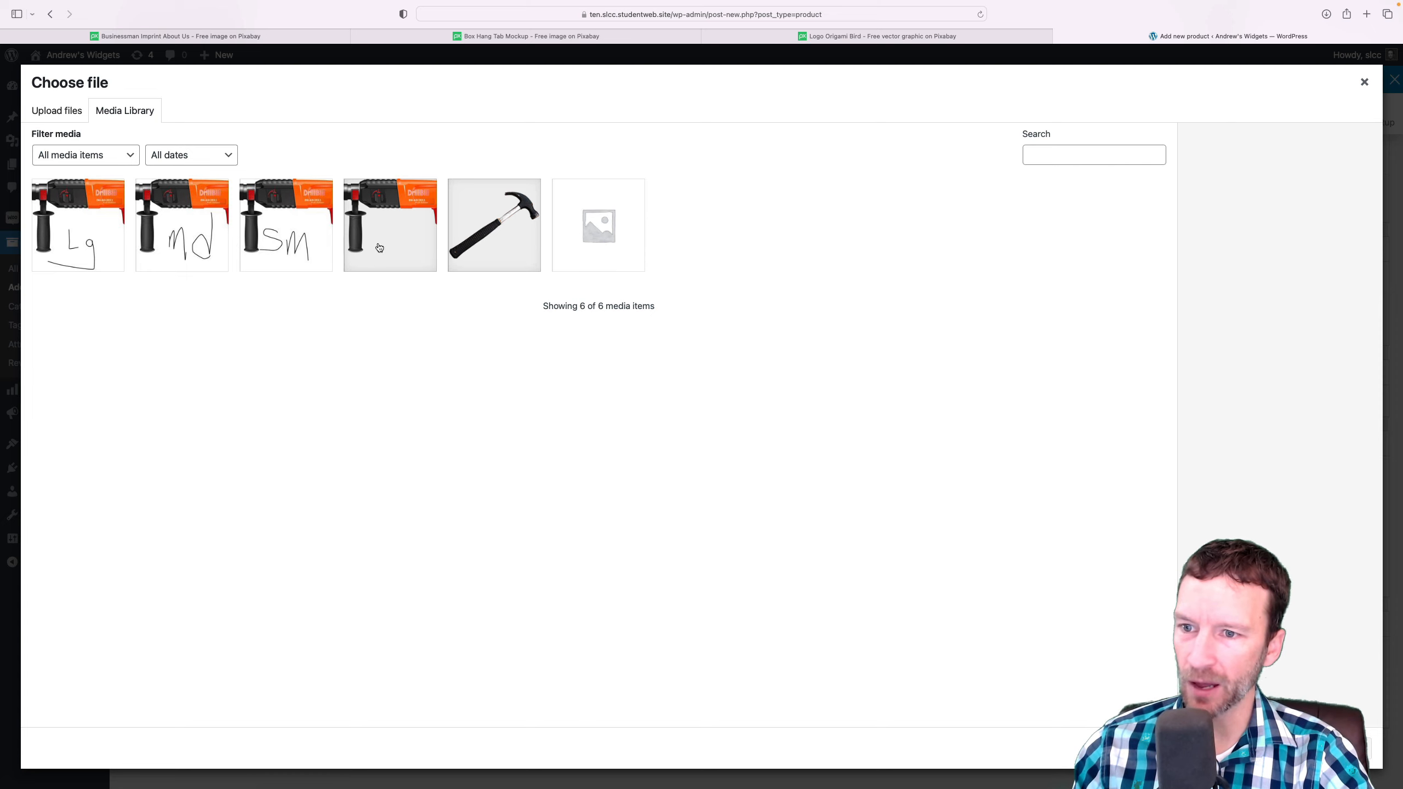
pyautogui.click(478, 243)
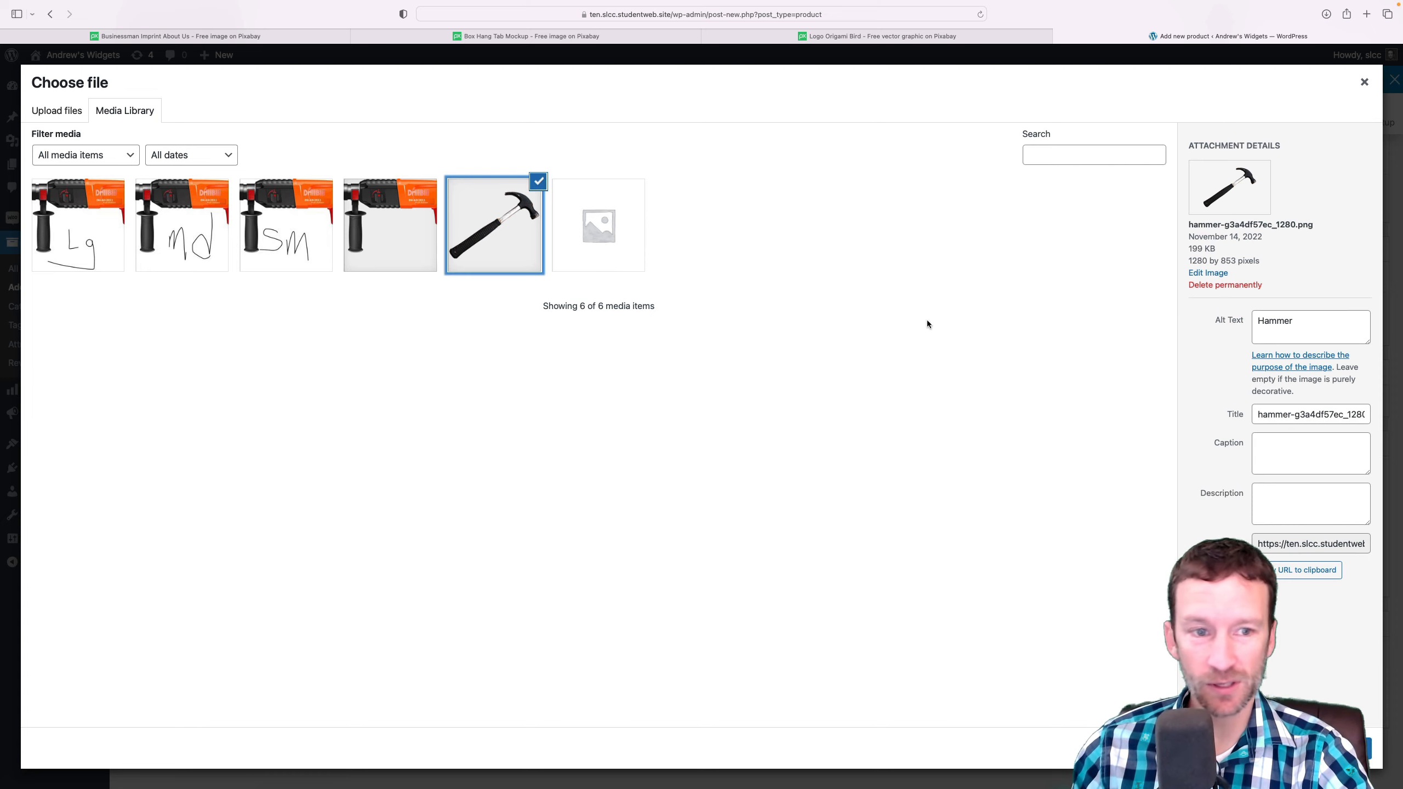
pyautogui.click(1364, 749)
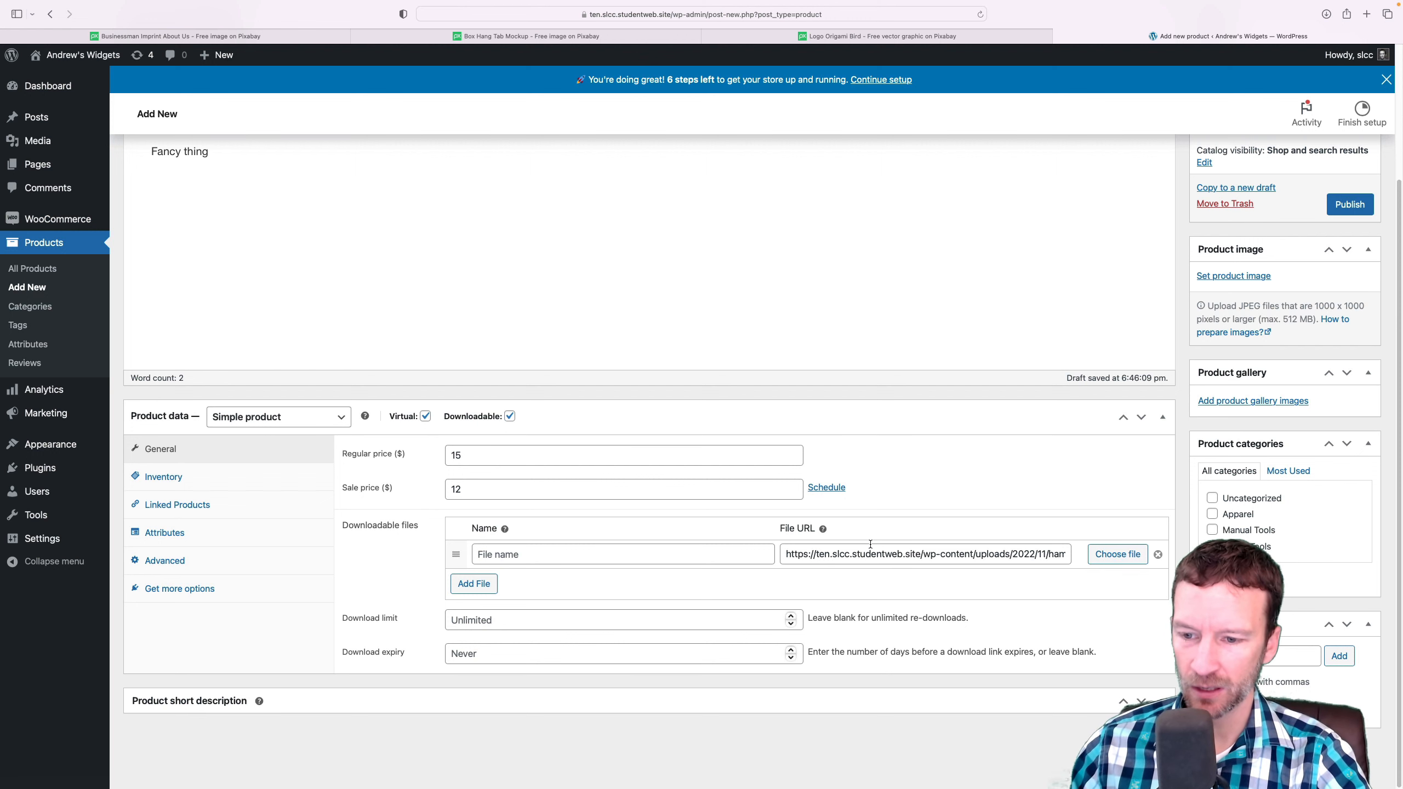
# Set the product's download limit to 1 and its download expiry to 30 days
pyautogui.click(471, 618)
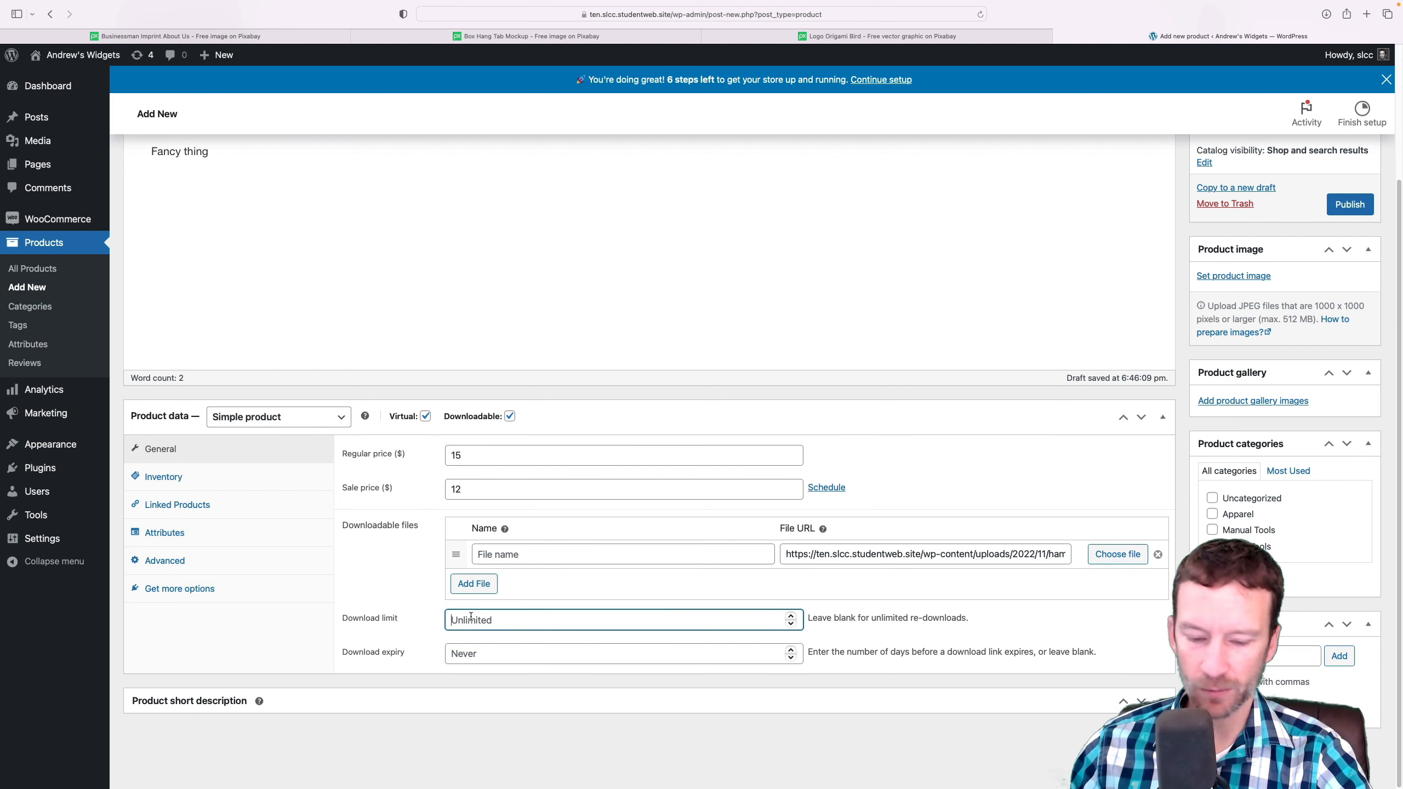
pyautogui.write('1')
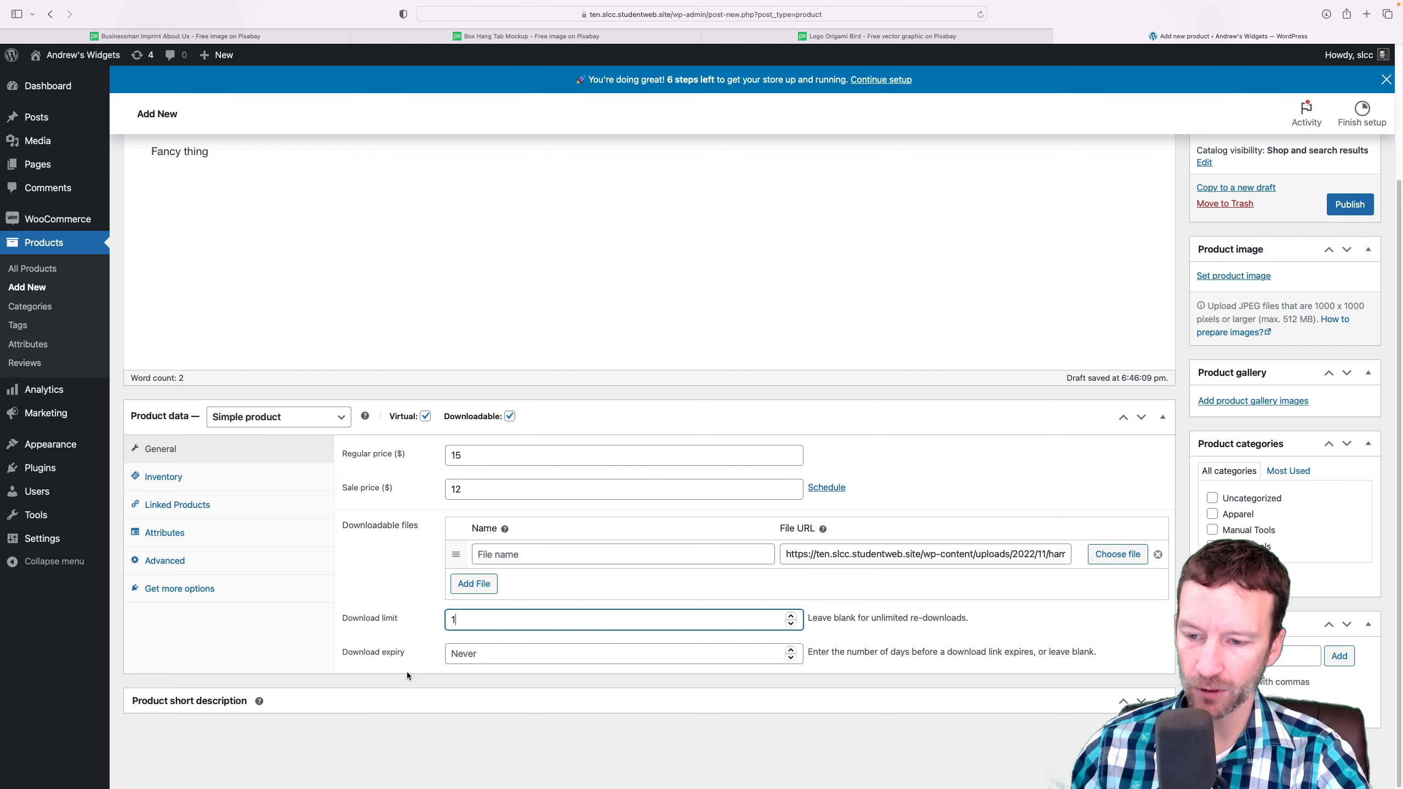
pyautogui.click(500, 652)
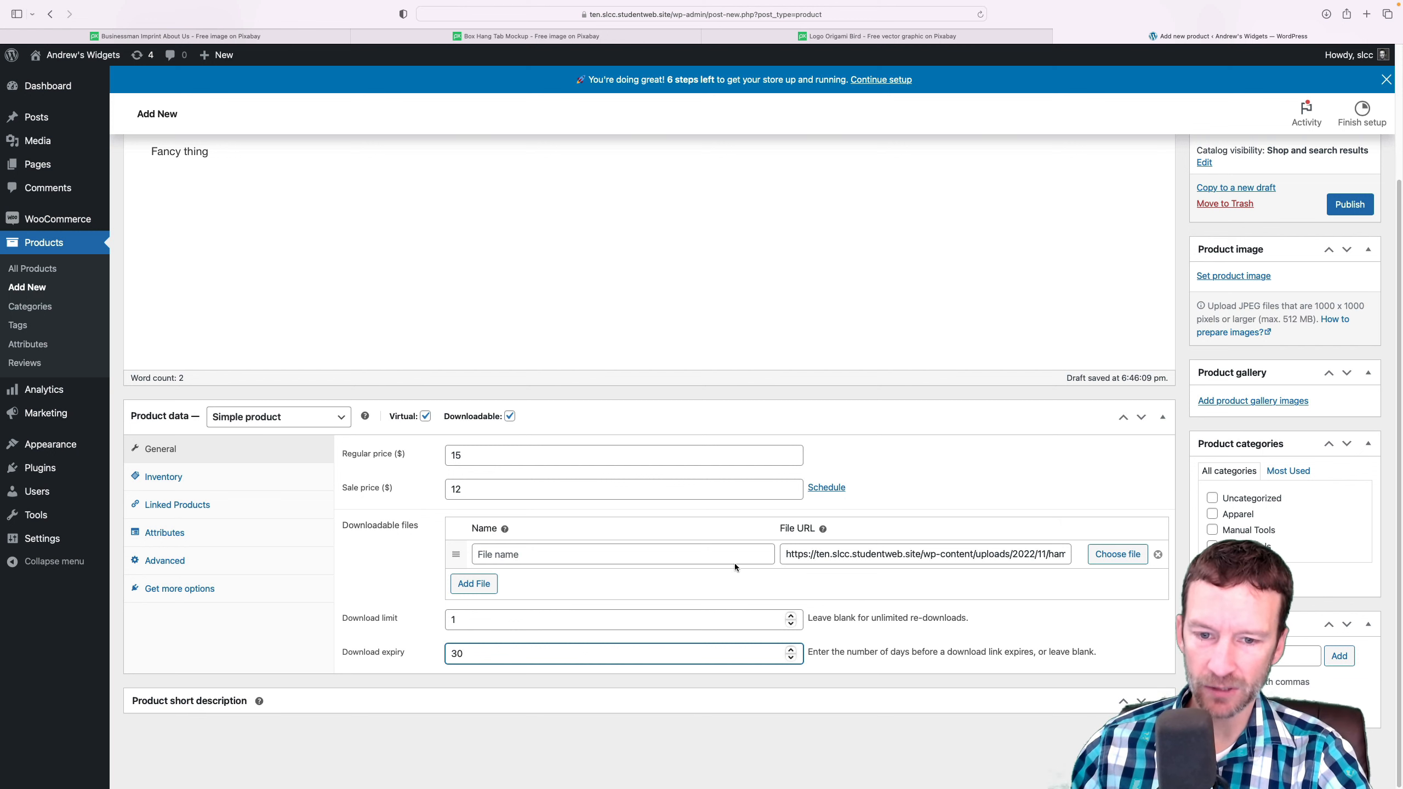
pyautogui.click(924, 446)
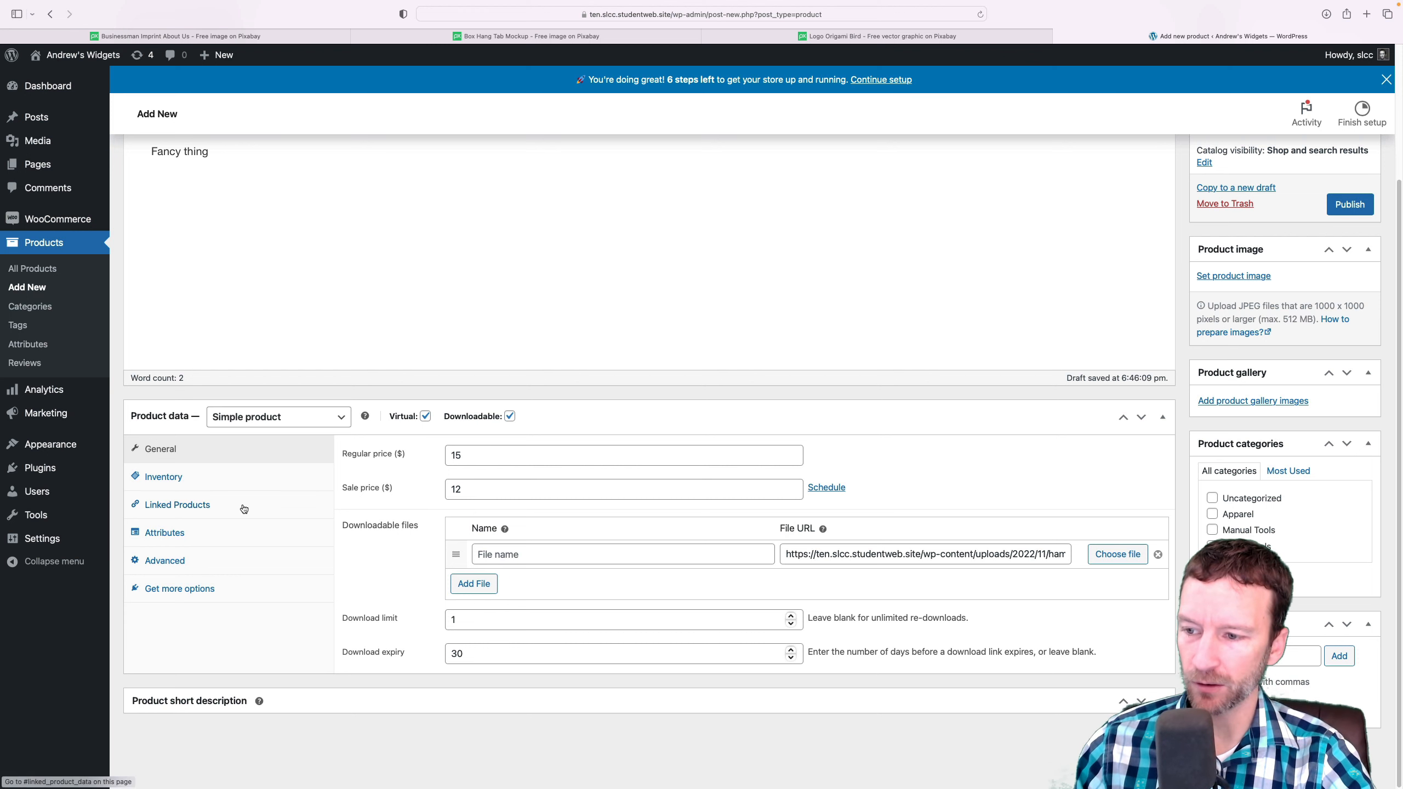
# Give the product the SKU virtual-1 and enable stock management with a stock quantity of 5
pyautogui.click(171, 480)
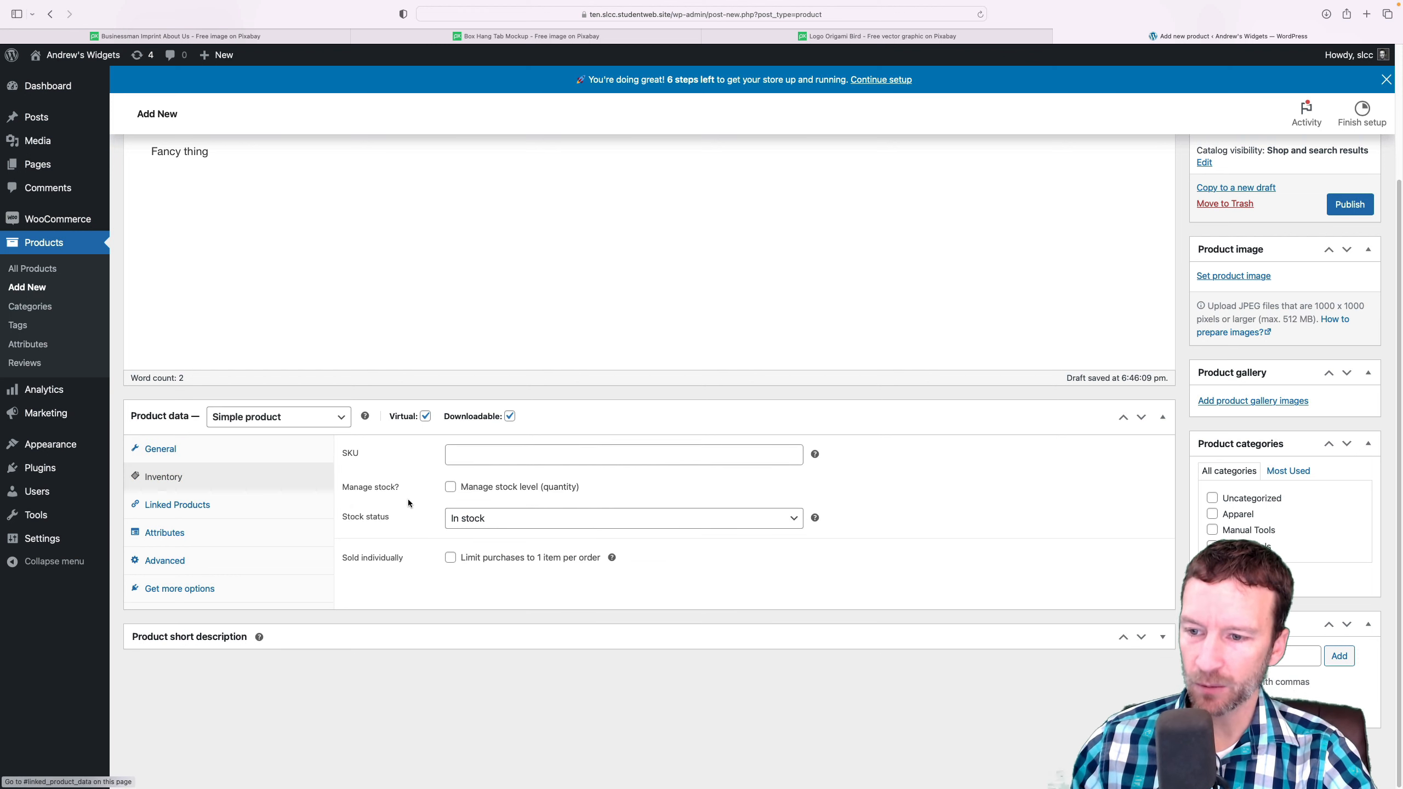
pyautogui.click(463, 454)
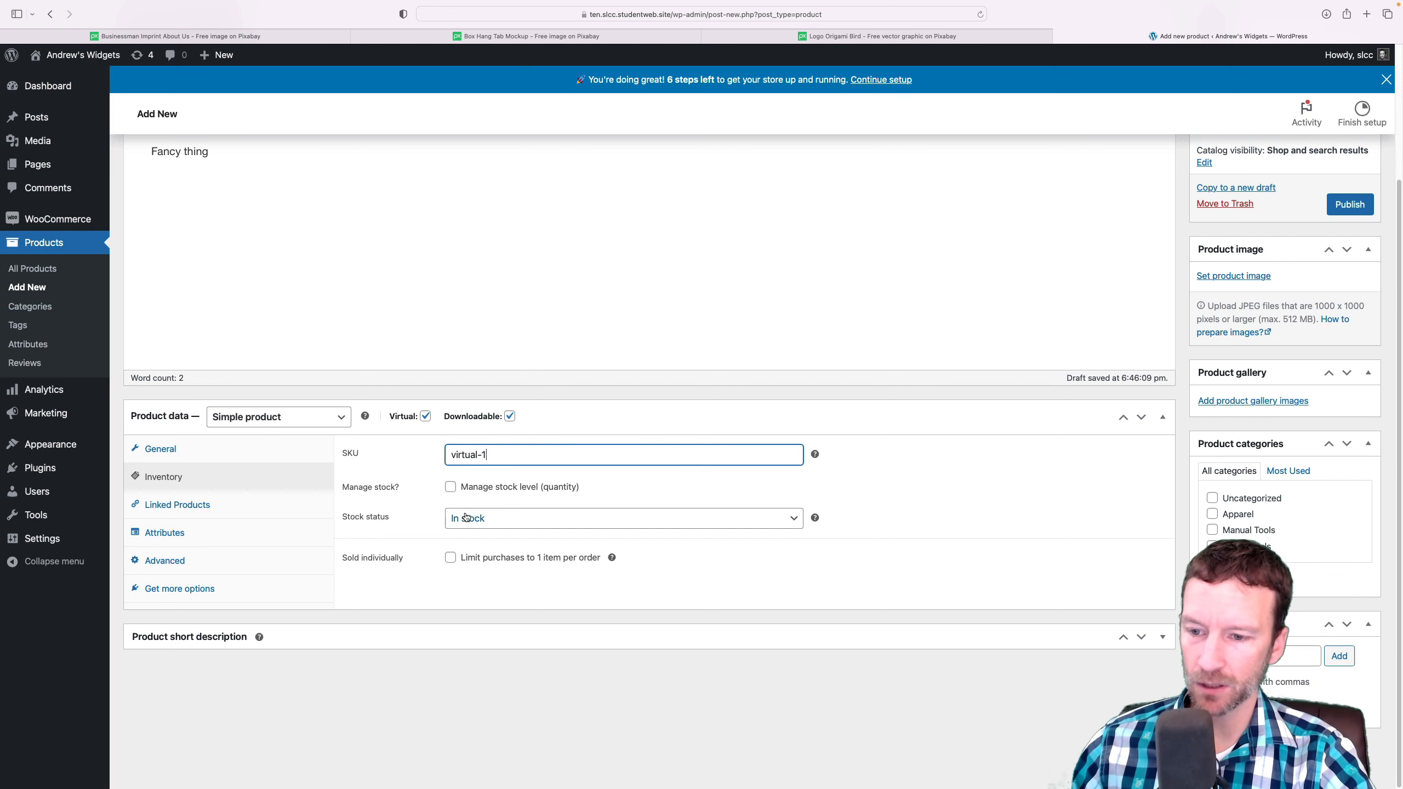
pyautogui.click(451, 489)
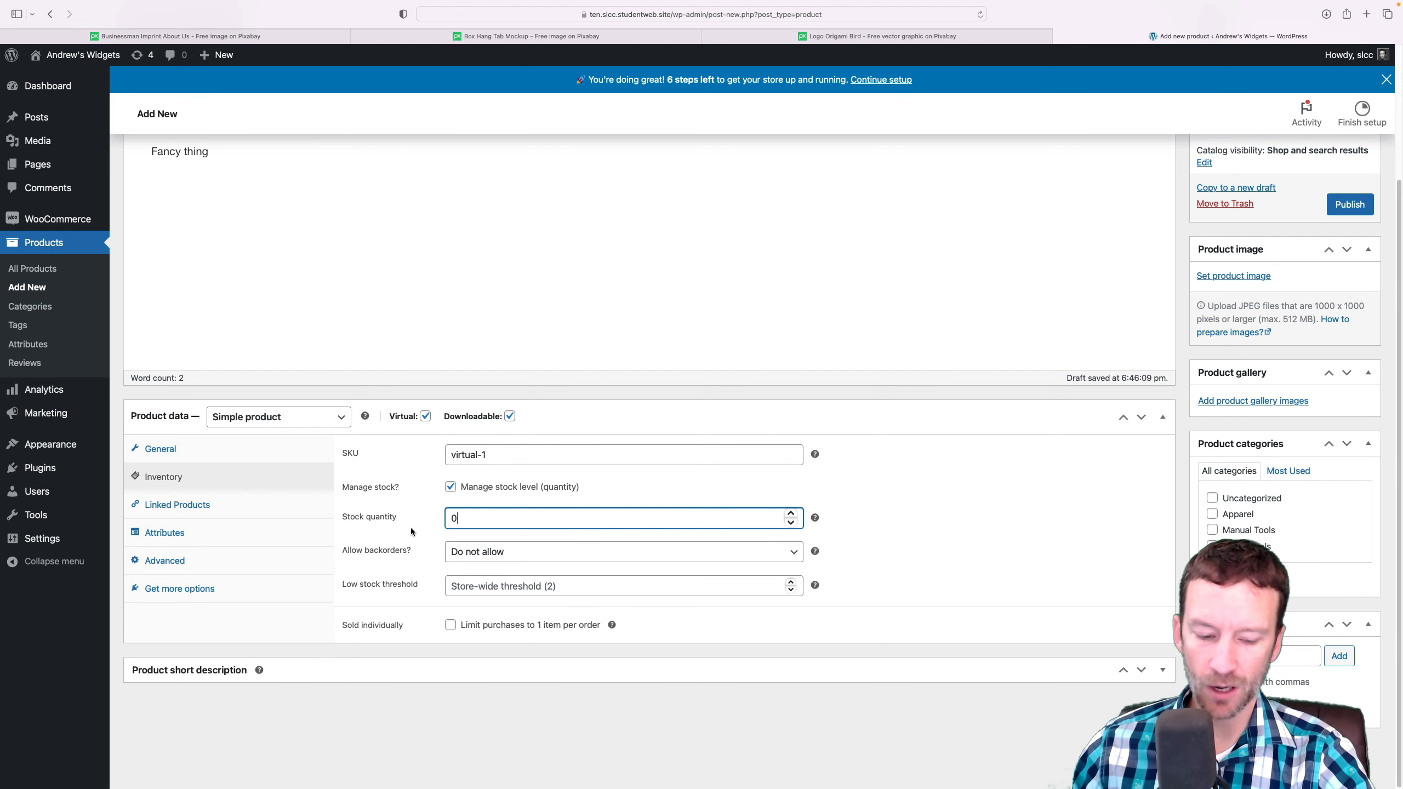
pyautogui.click(445, 528)
pyautogui.write('5')
pyautogui.click(418, 730)
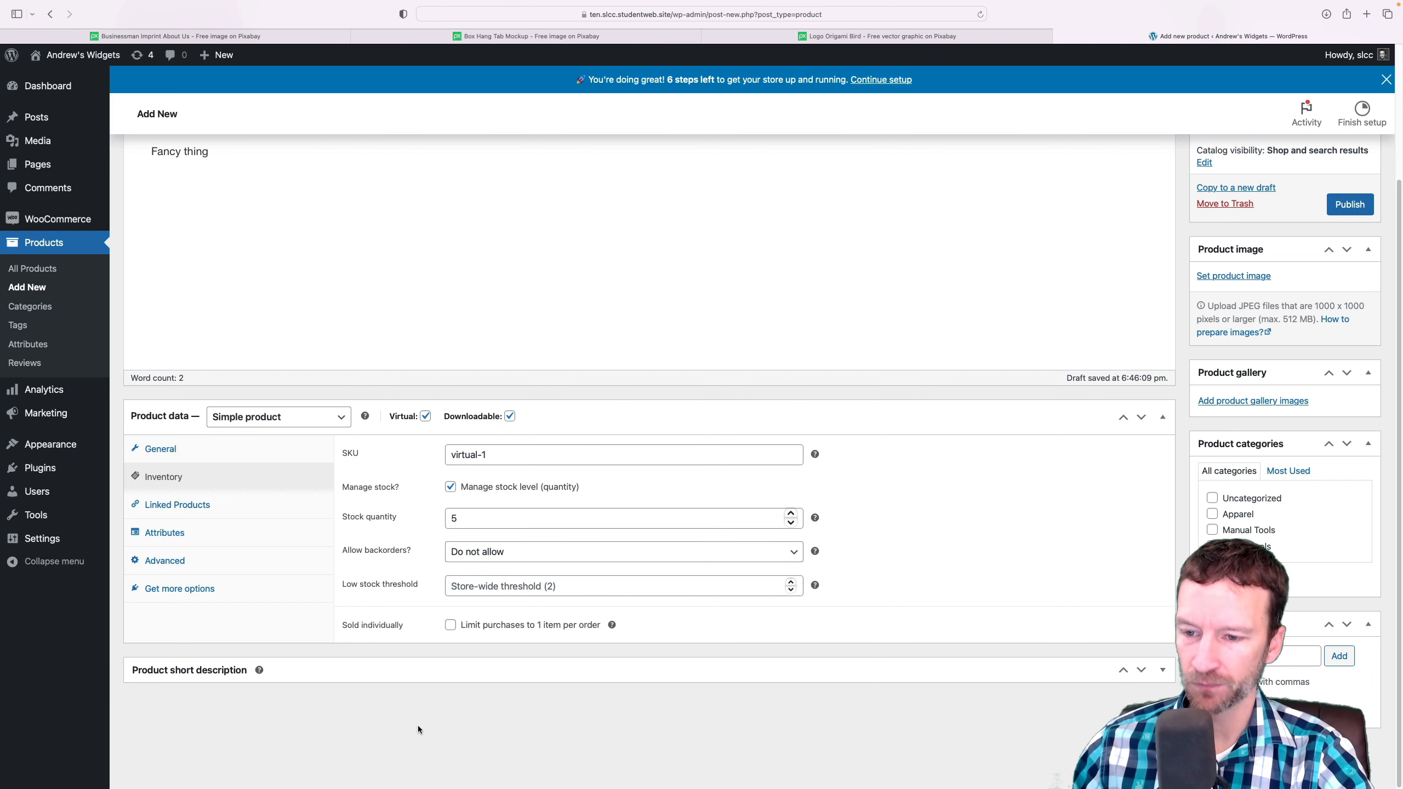
pyautogui.click(185, 512)
pyautogui.click(191, 541)
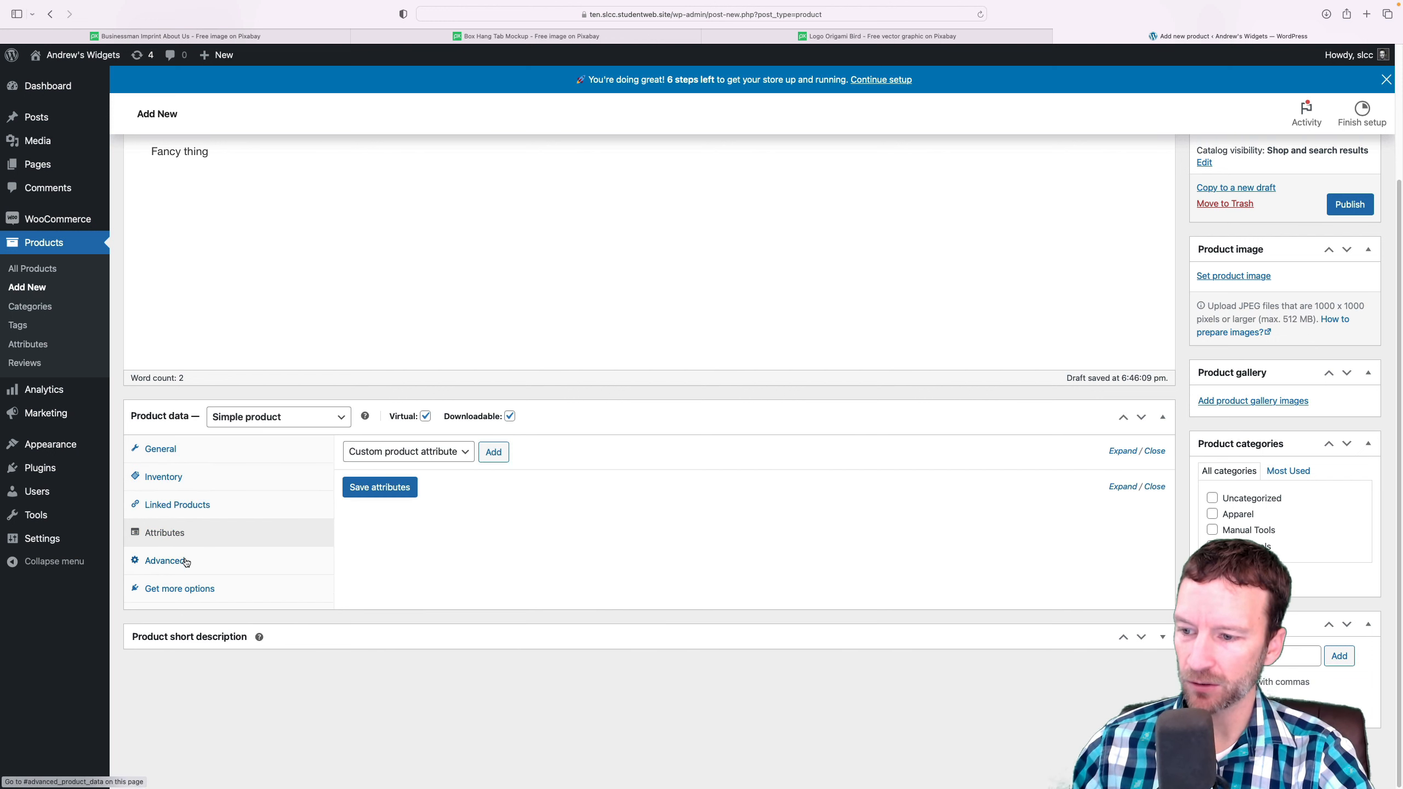
pyautogui.click(186, 563)
pyautogui.click(192, 581)
pyautogui.click(183, 460)
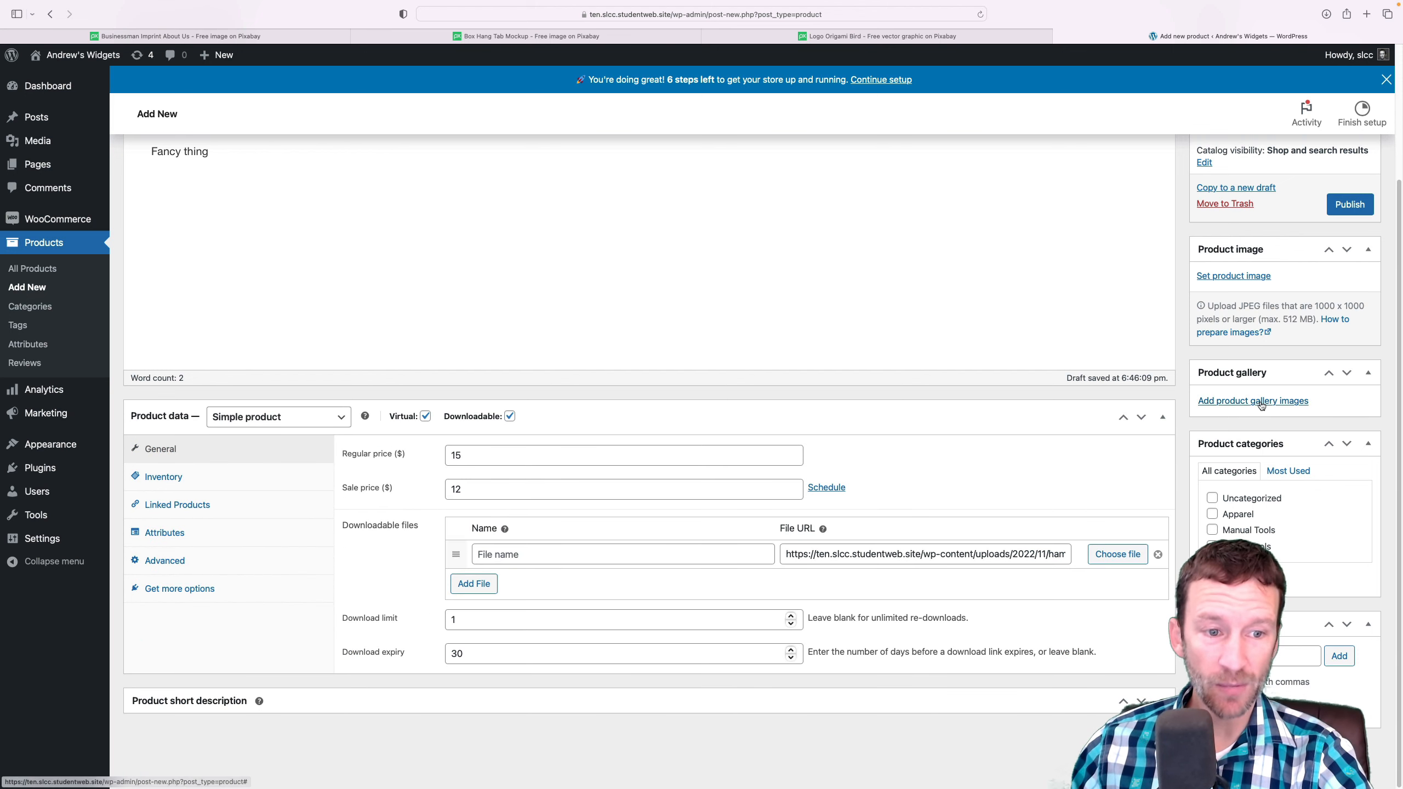
# Upload the box mockup box-gf1e8ac2bc_1920.png from the Downloads folder for the product gallery
pyautogui.click(1238, 401)
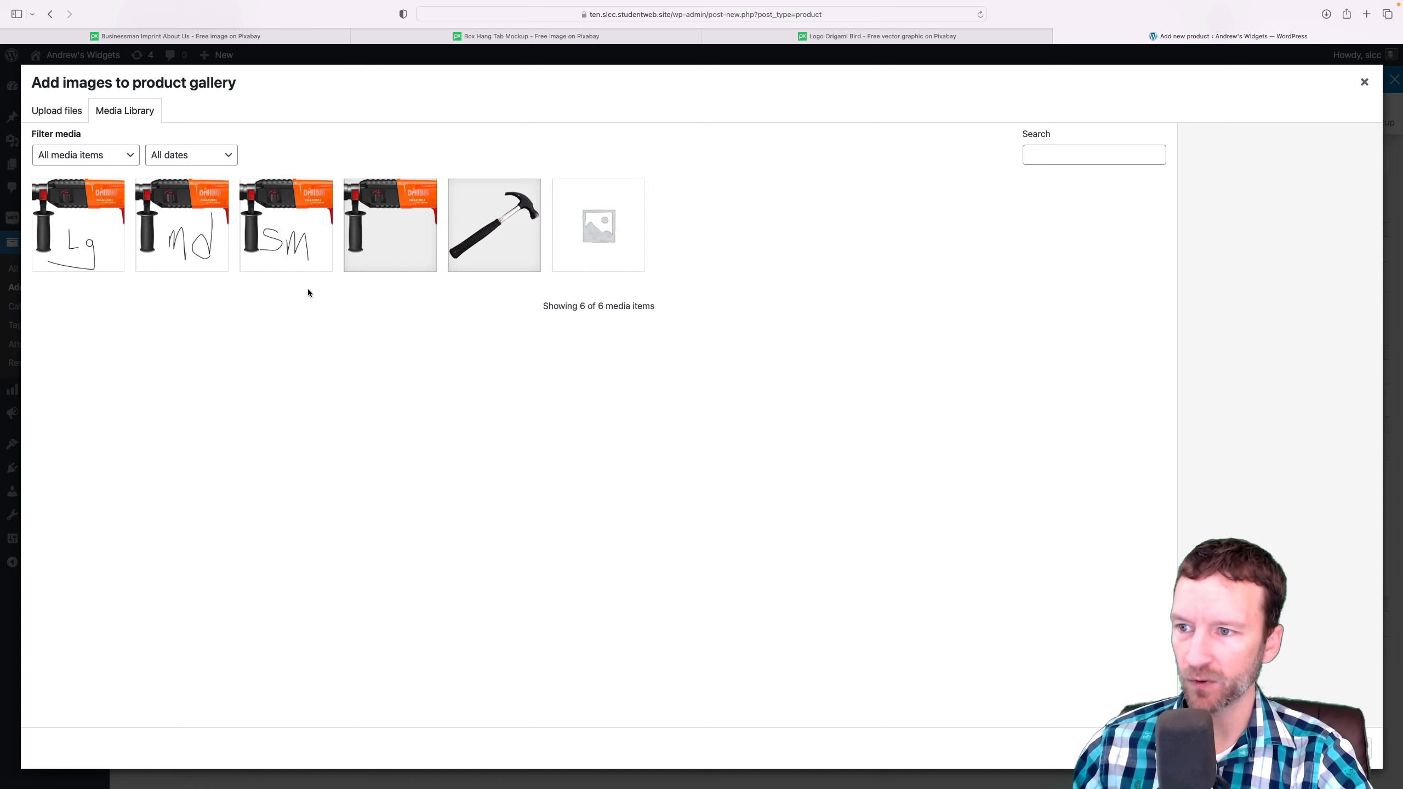
pyautogui.click(70, 113)
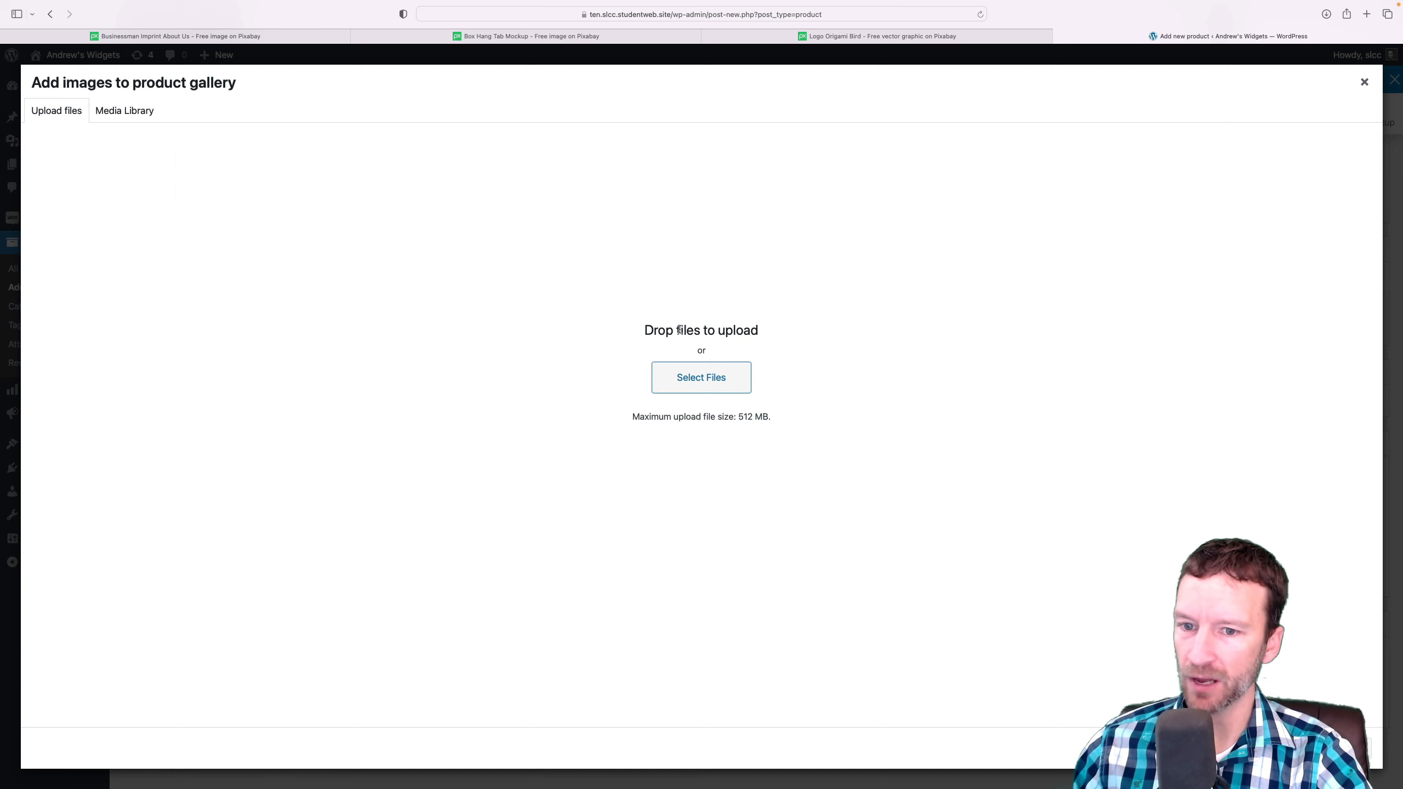
pyautogui.click(698, 375)
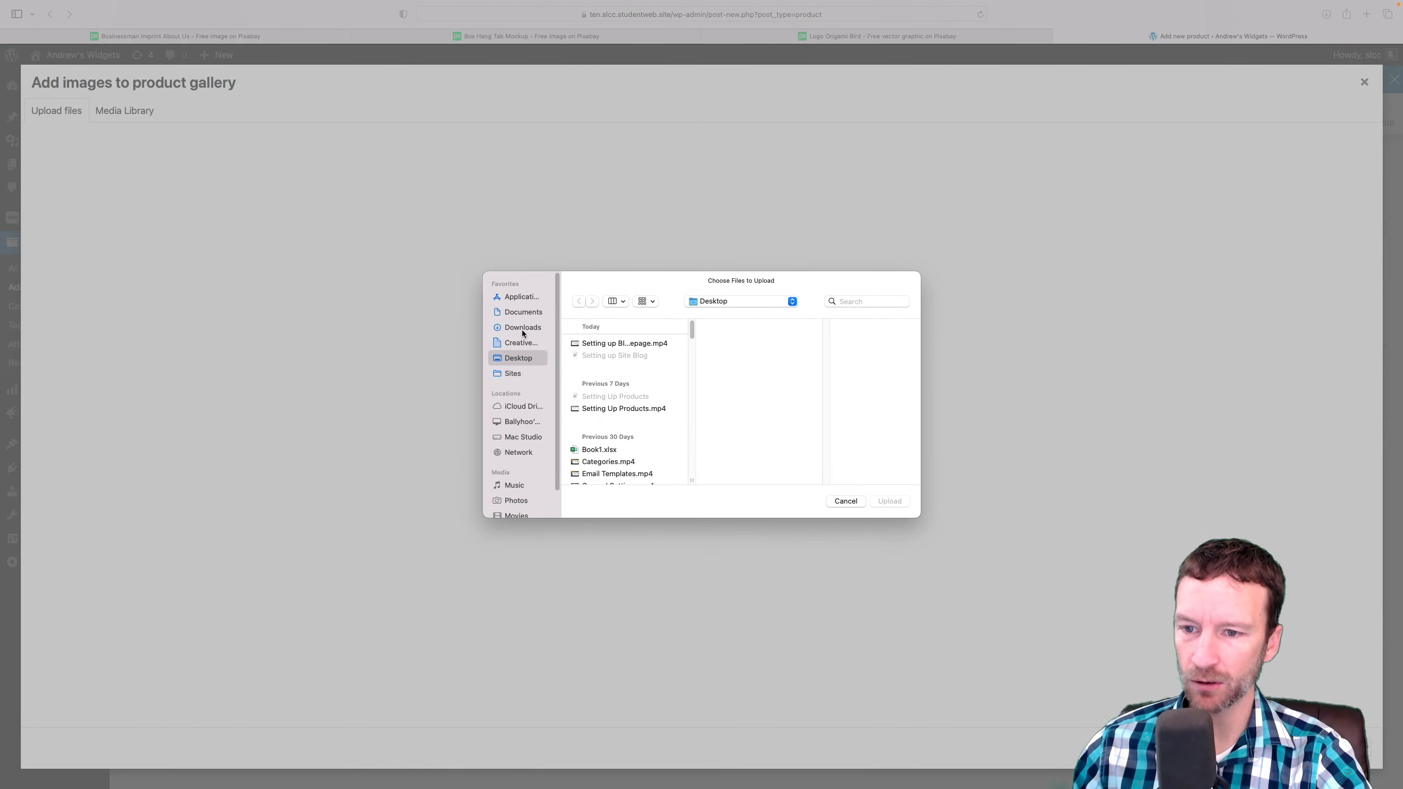
pyautogui.click(523, 328)
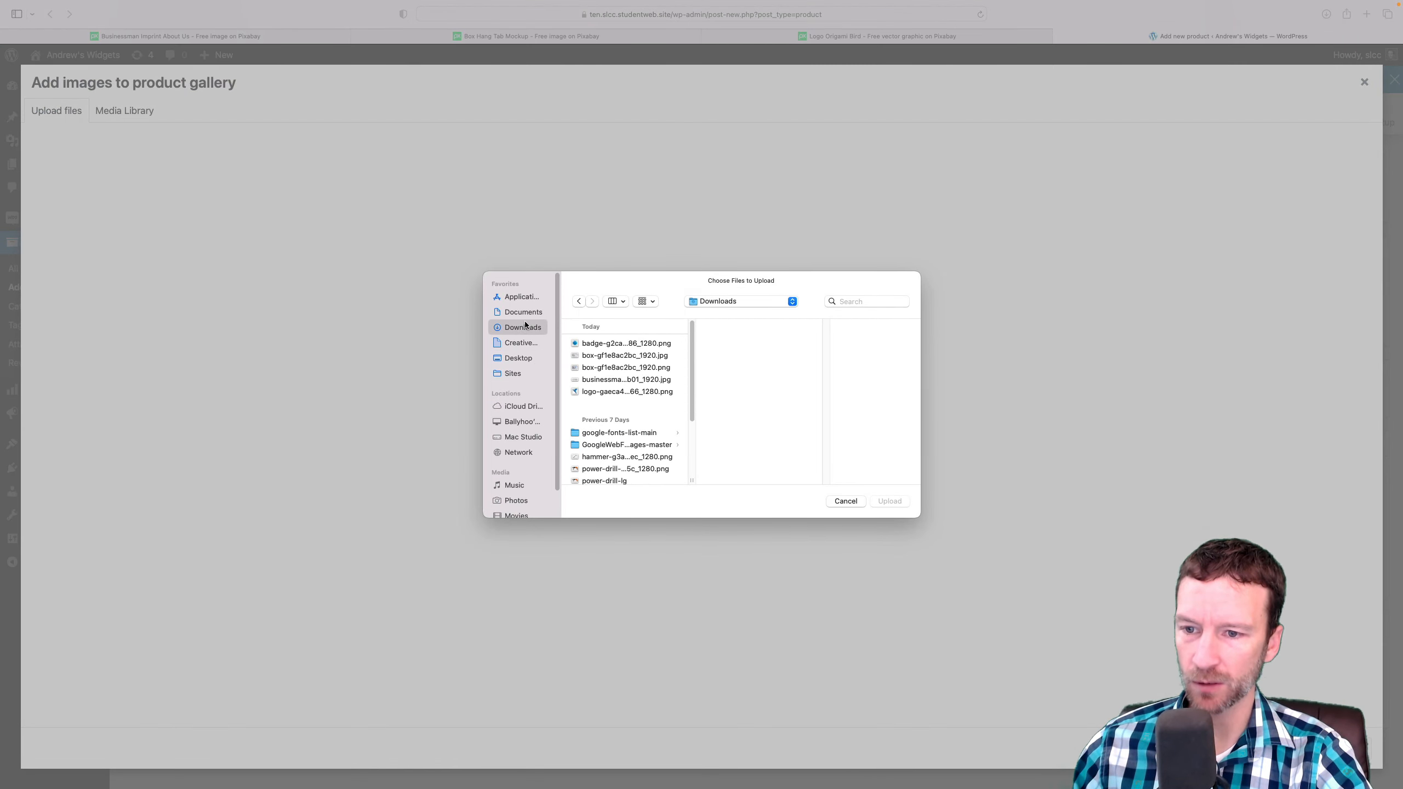
pyautogui.click(594, 343)
pyautogui.click(602, 391)
pyautogui.click(601, 379)
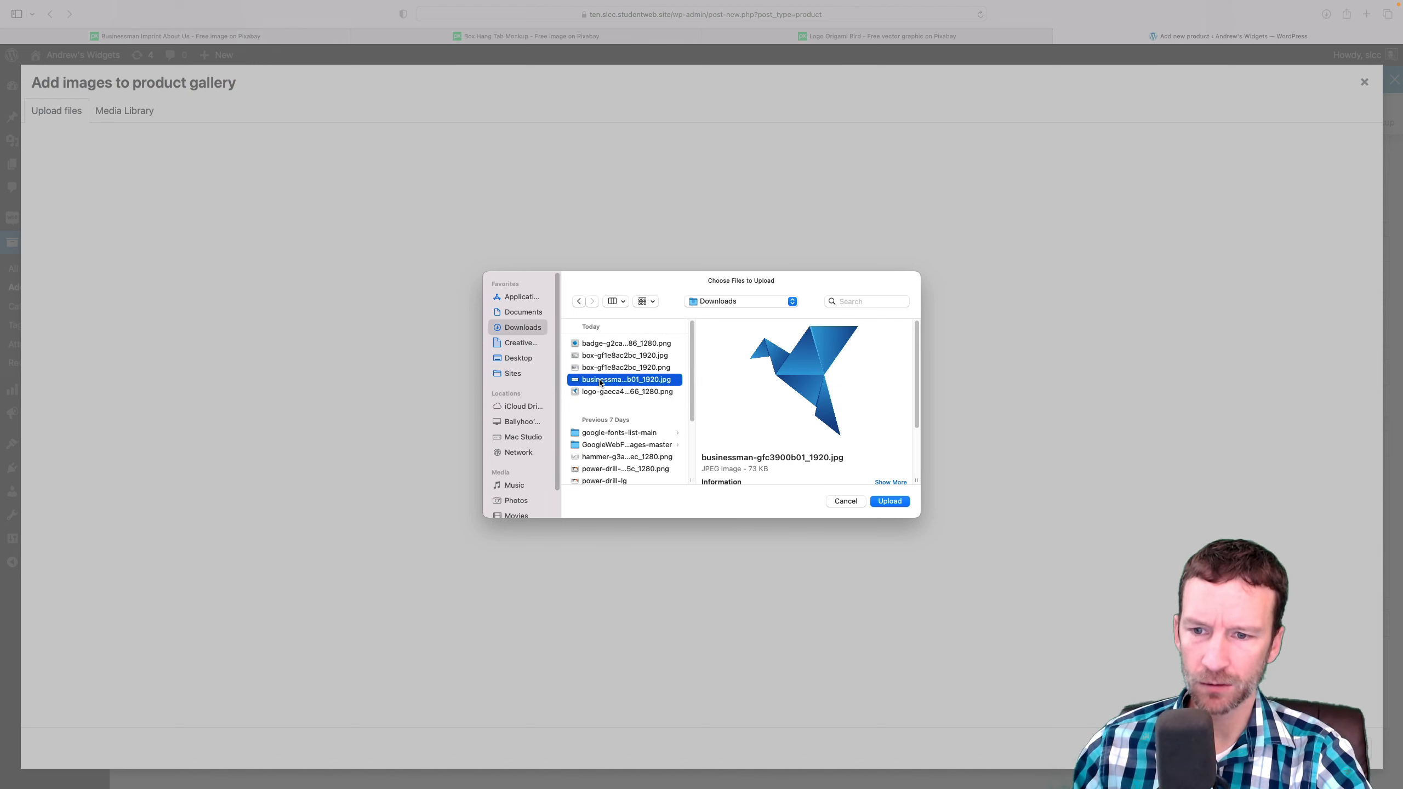
pyautogui.click(602, 367)
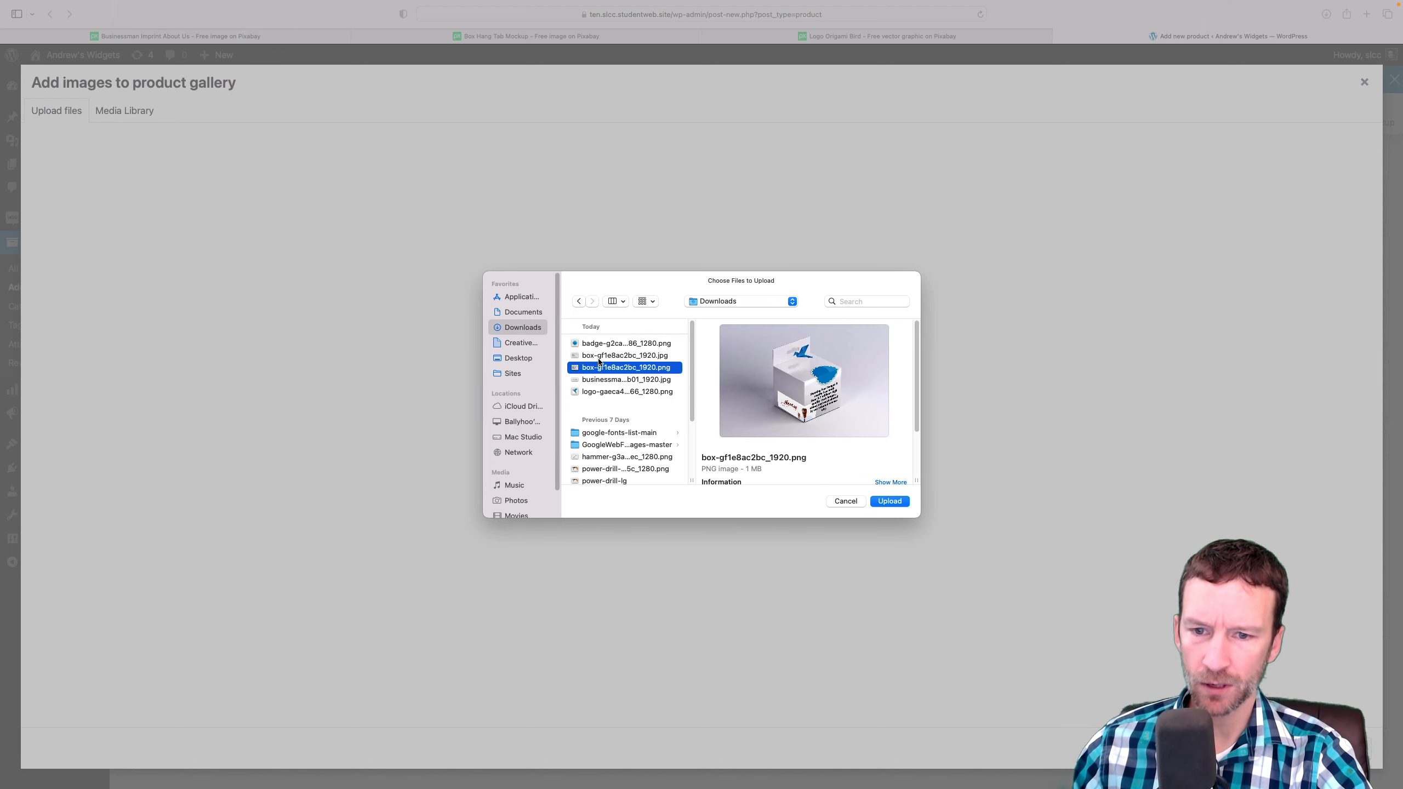
pyautogui.click(896, 498)
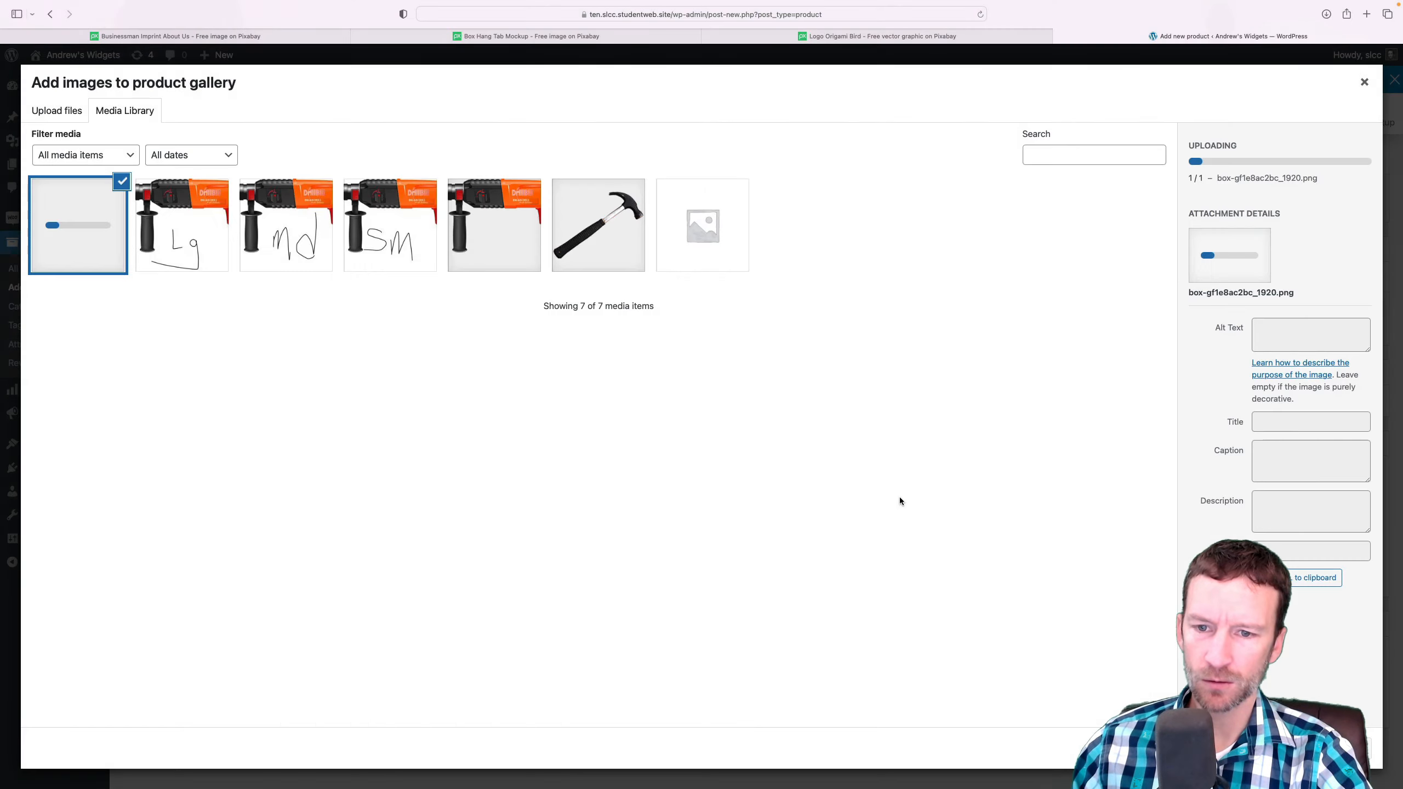
# Give the uploaded box image the alt text "my product box" and add it to the product gallery
pyautogui.click(1280, 339)
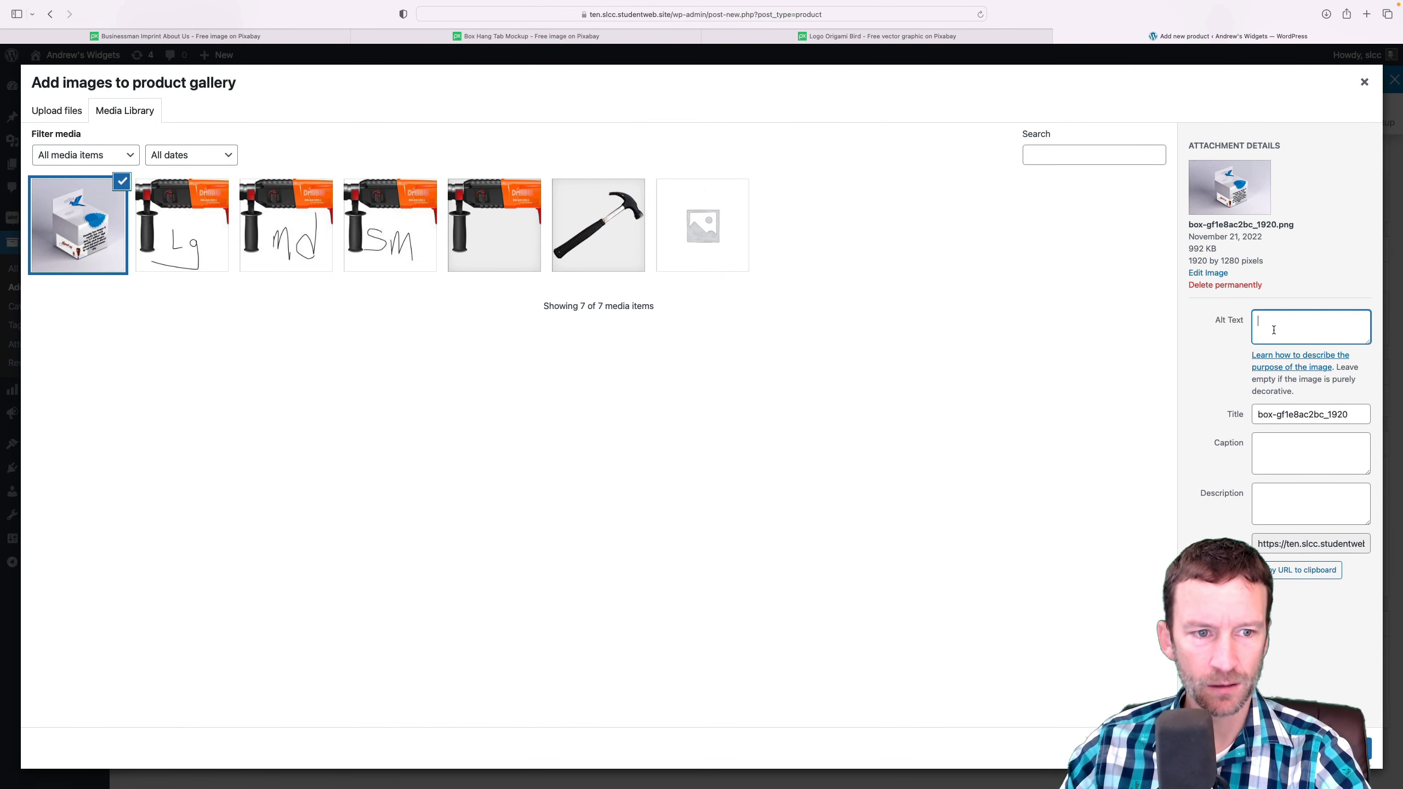
pyautogui.write('my product box')
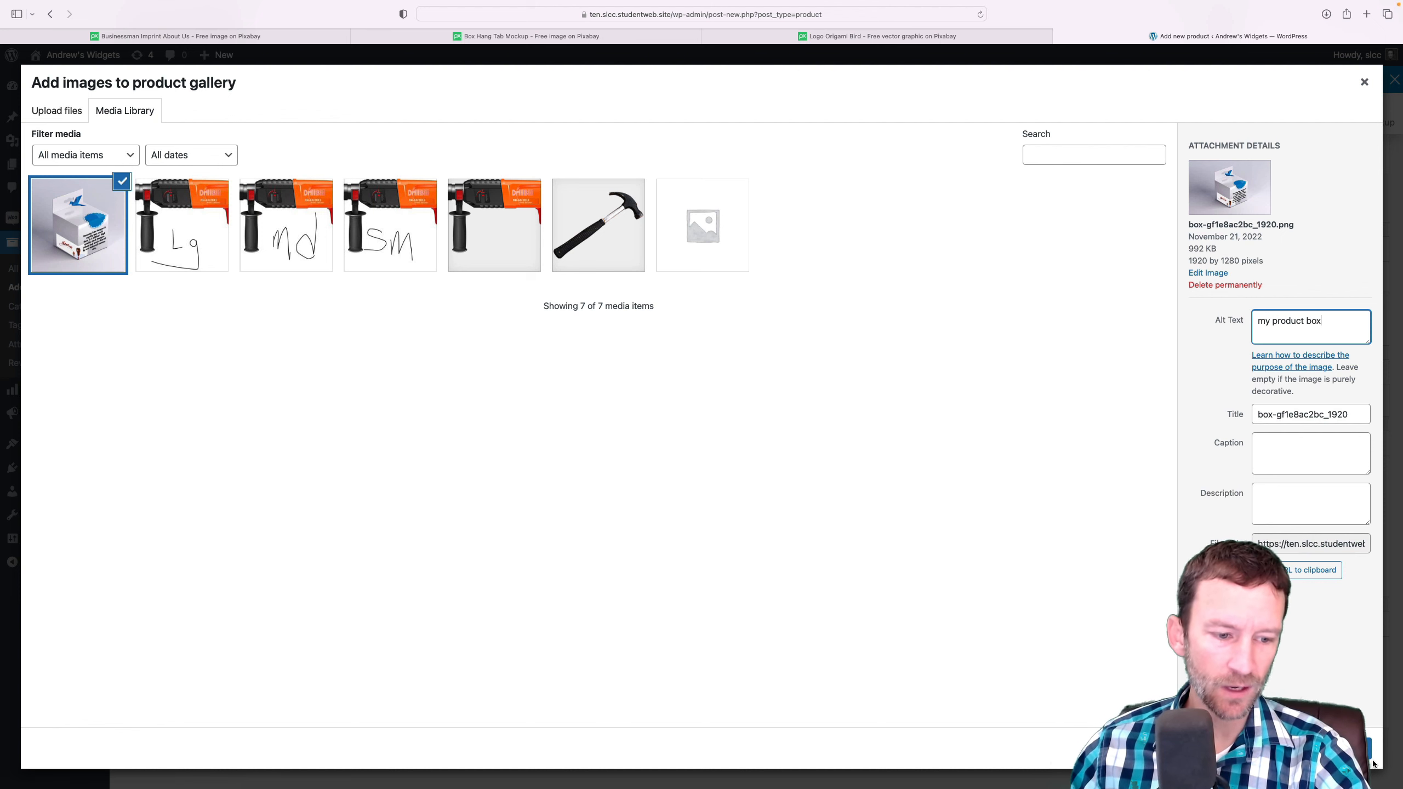
pyautogui.click(1339, 749)
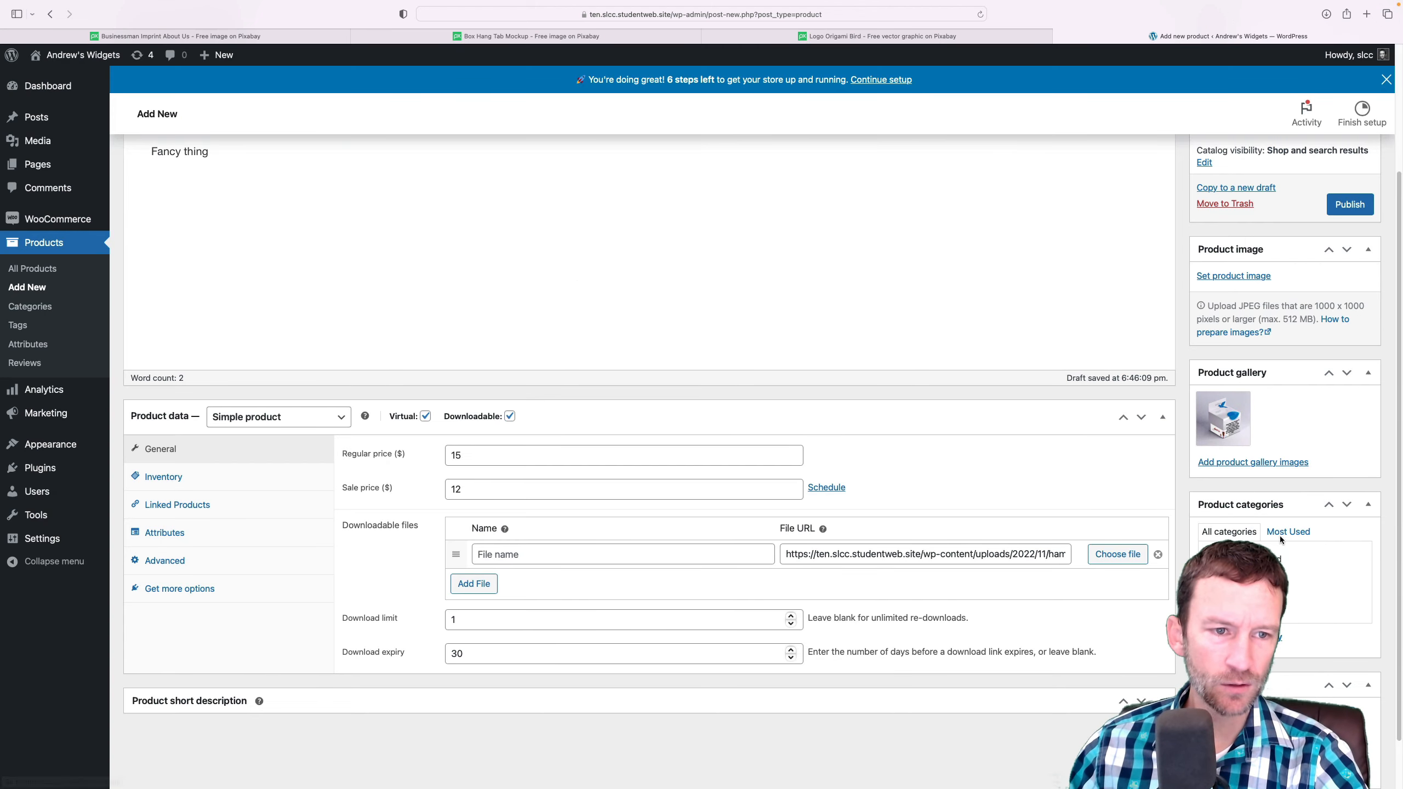
# Set the box mockup box-gf1e8ac2bc_1920.png from the media library as the main product image
pyautogui.scroll(1, 1295, 480)
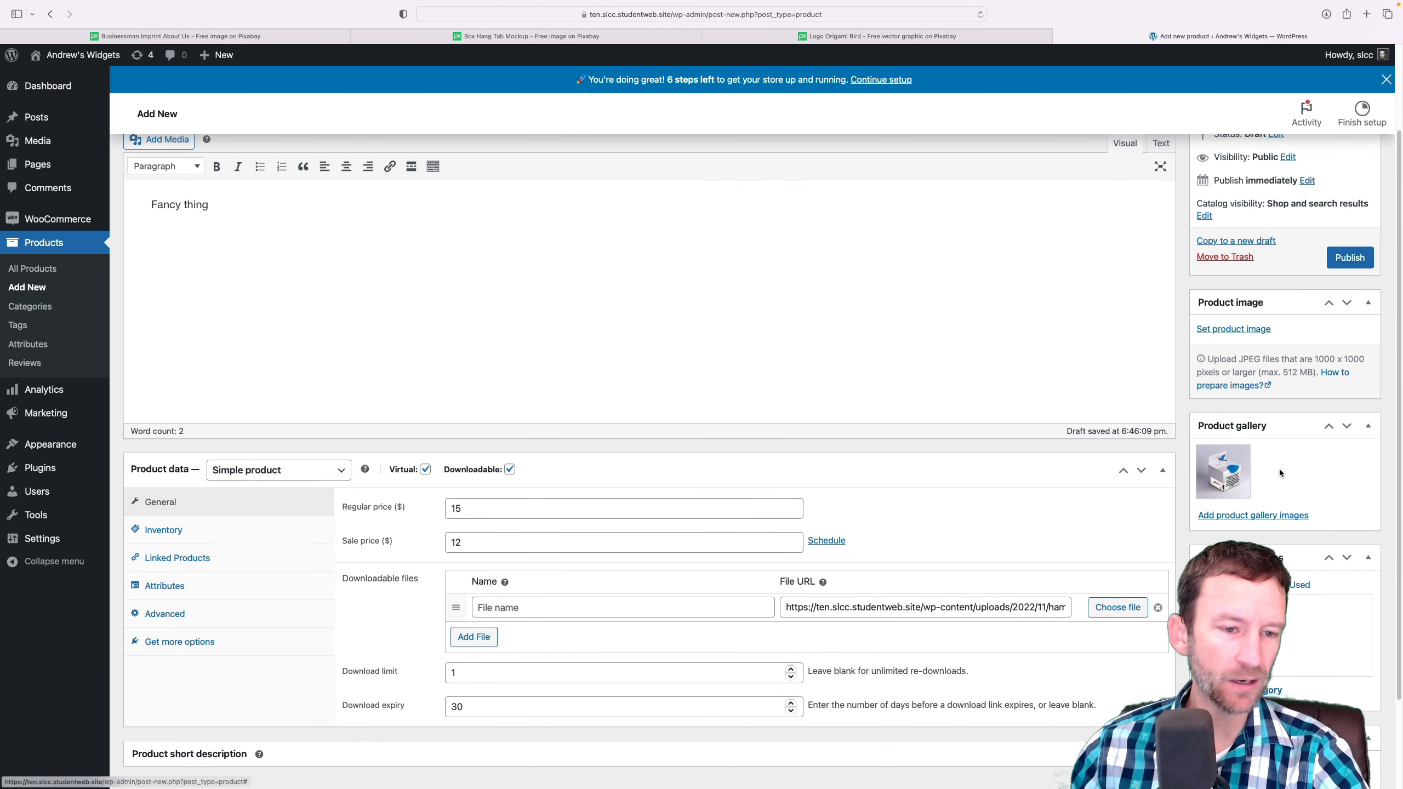
pyautogui.moveTo(1242, 497)
pyautogui.scroll(1, 1243, 497)
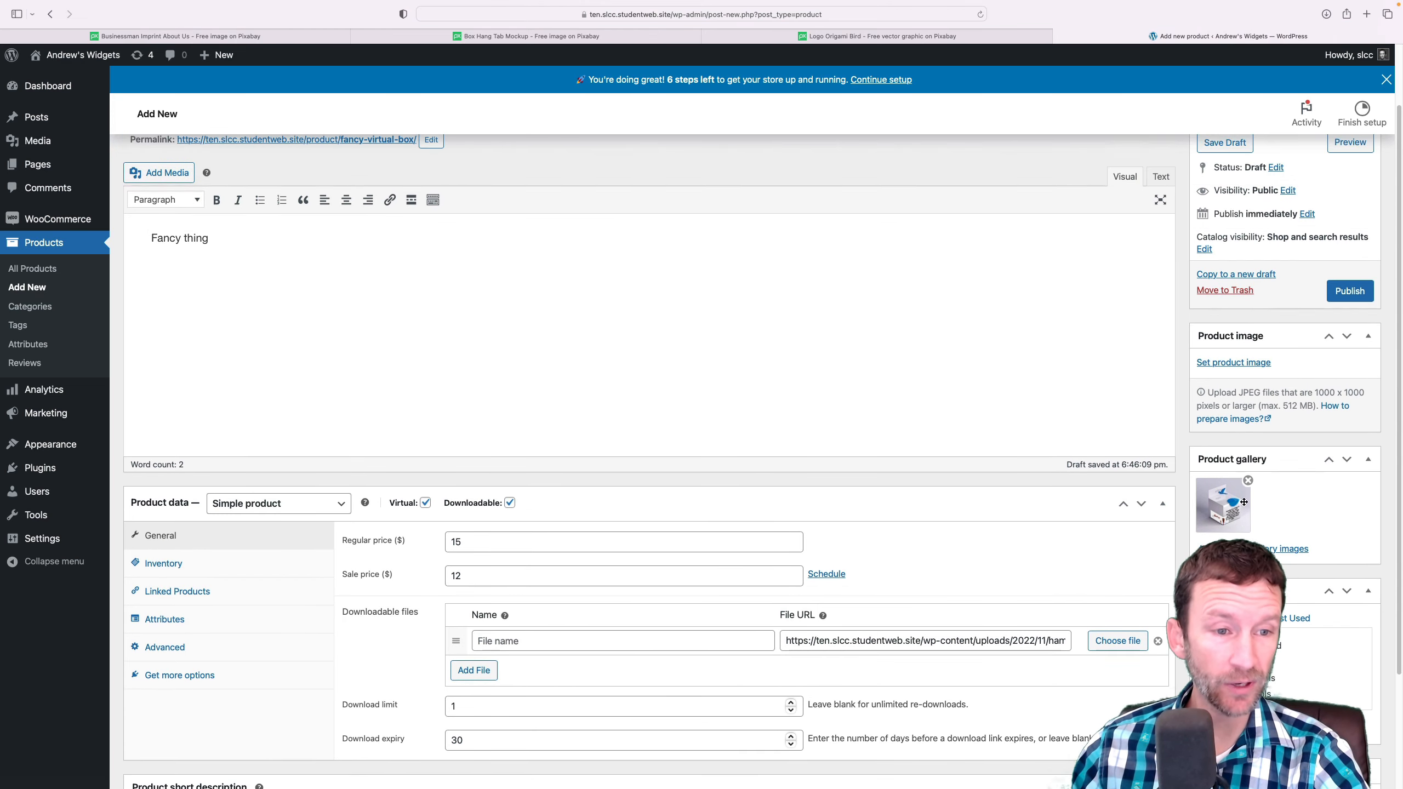
pyautogui.click(1236, 364)
pyautogui.click(71, 218)
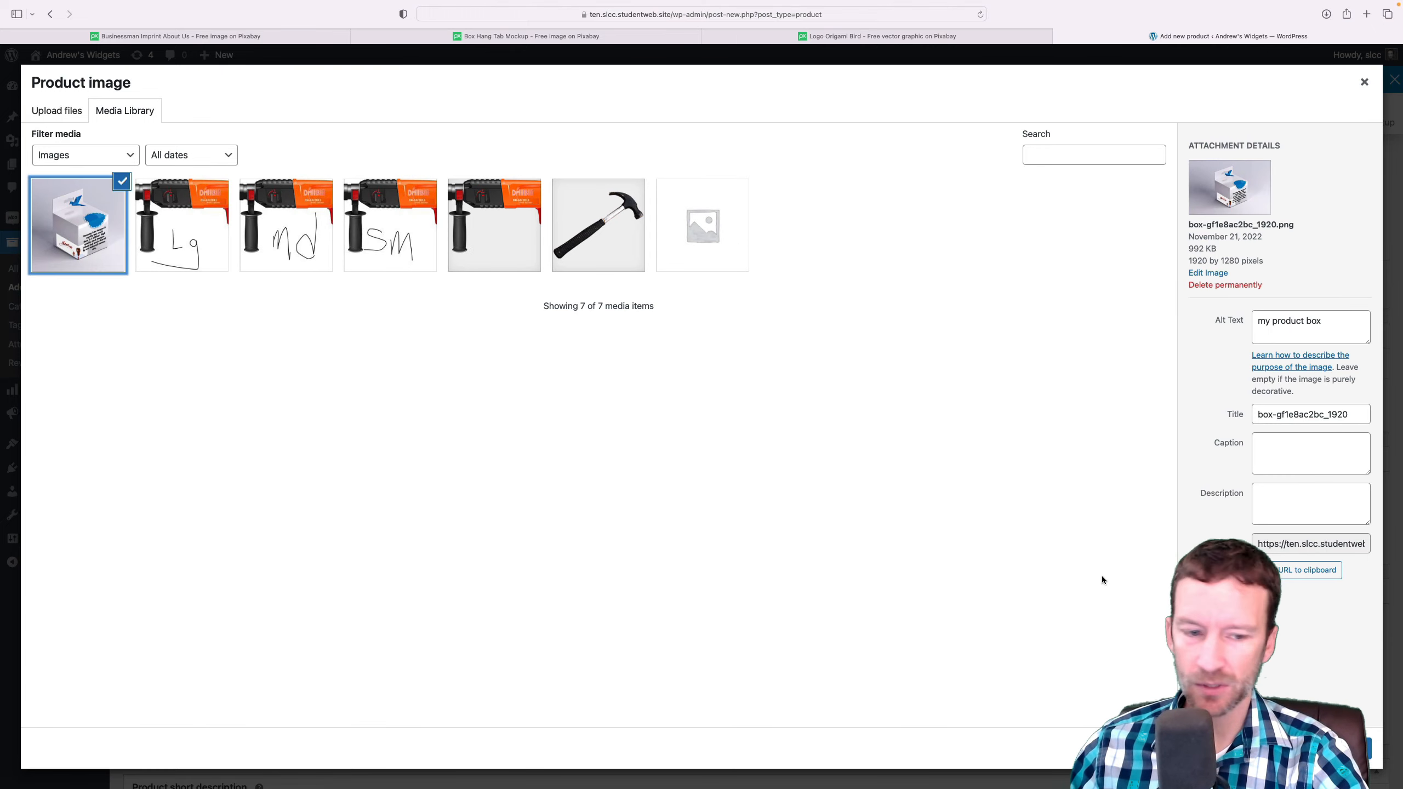
pyautogui.click(1331, 747)
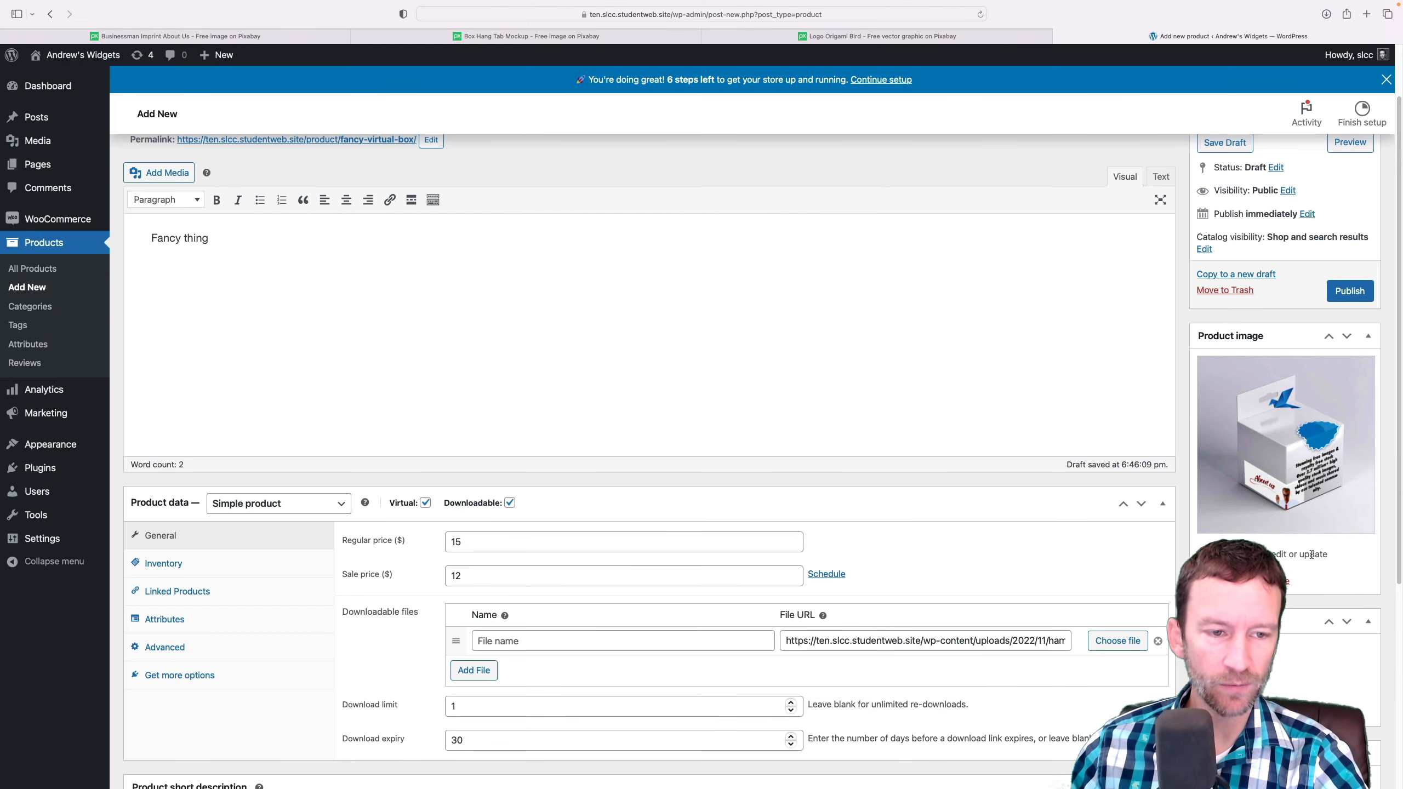
# Add the large power drill image power-drill-lg.jpg from the media library to the product gallery
pyautogui.scroll(-3, 1324, 689)
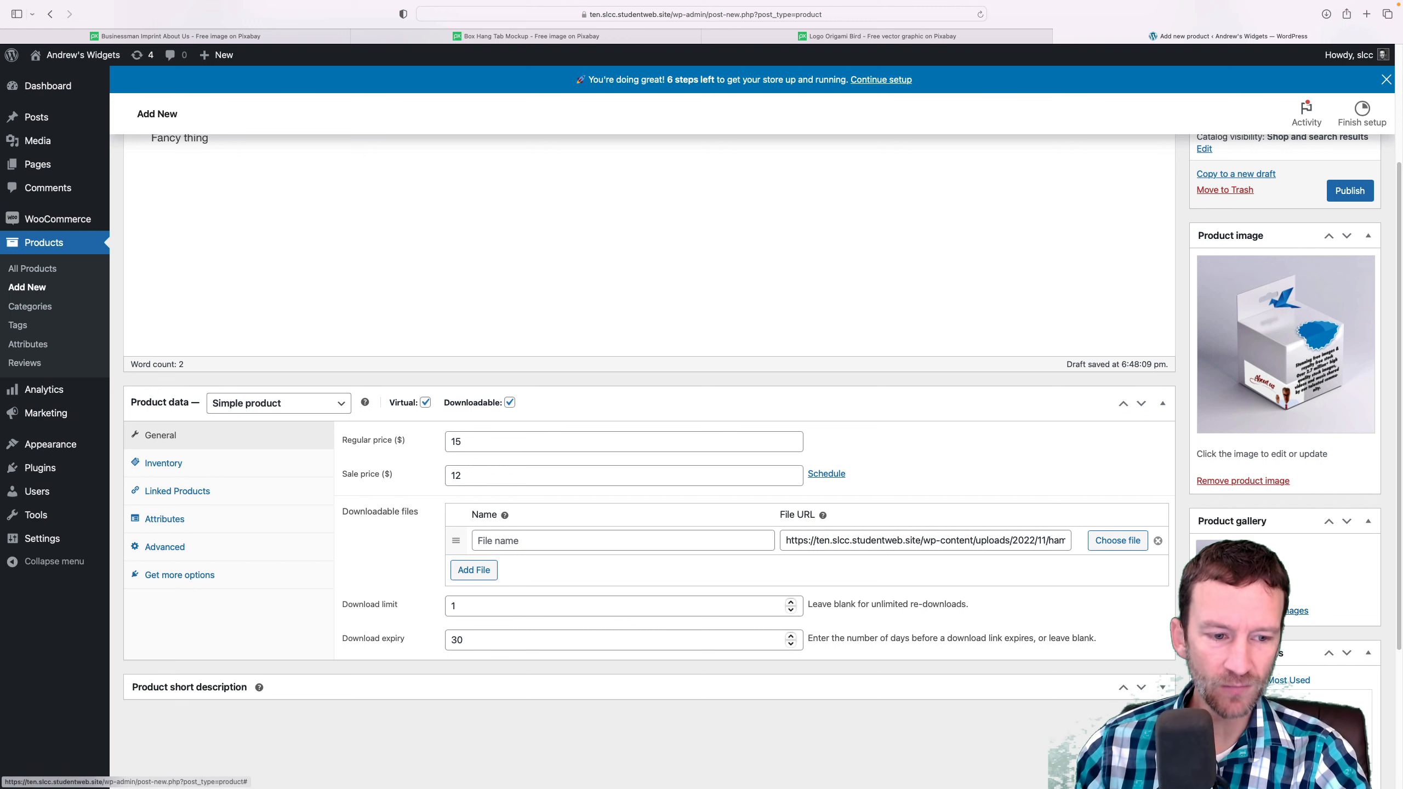
pyautogui.click(1270, 610)
pyautogui.click(210, 266)
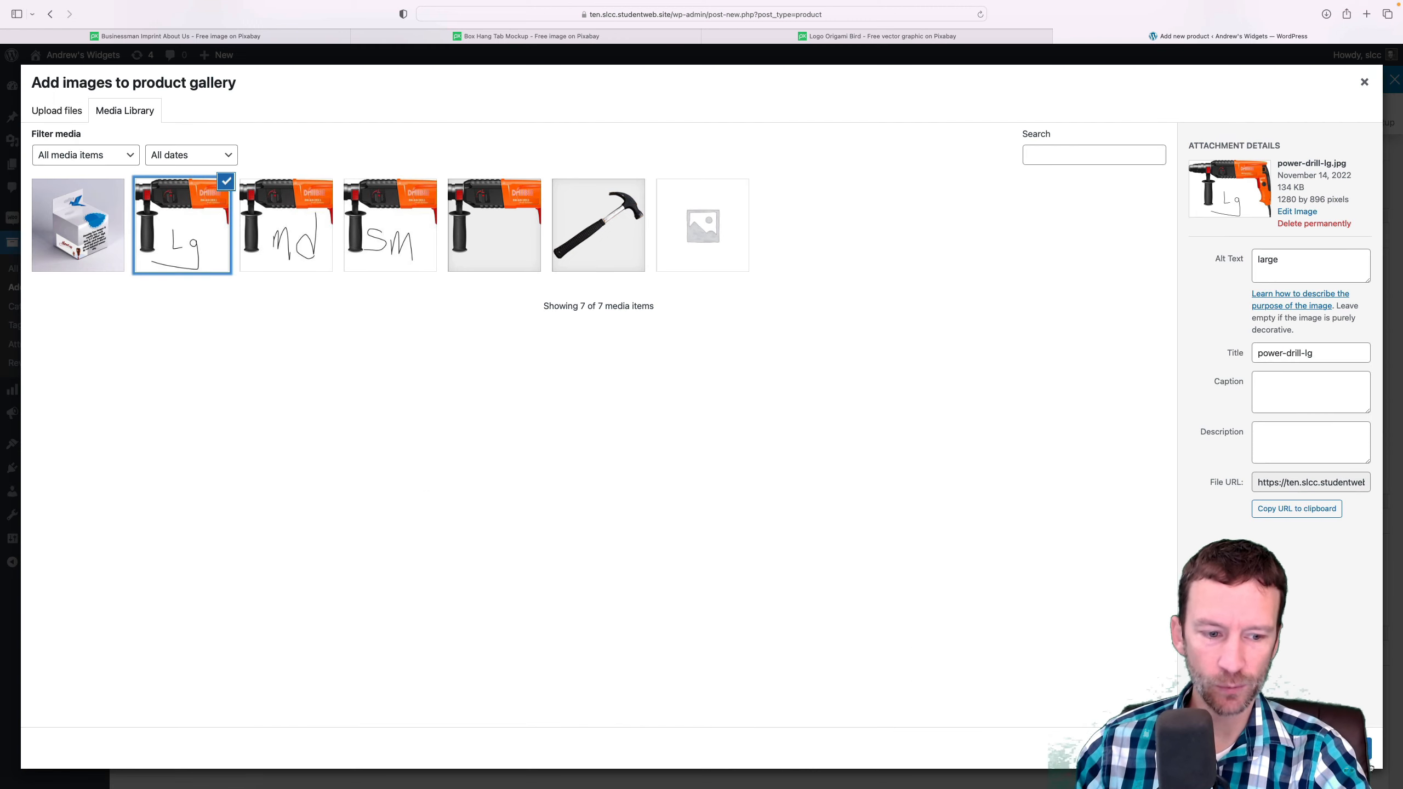
pyautogui.click(1347, 748)
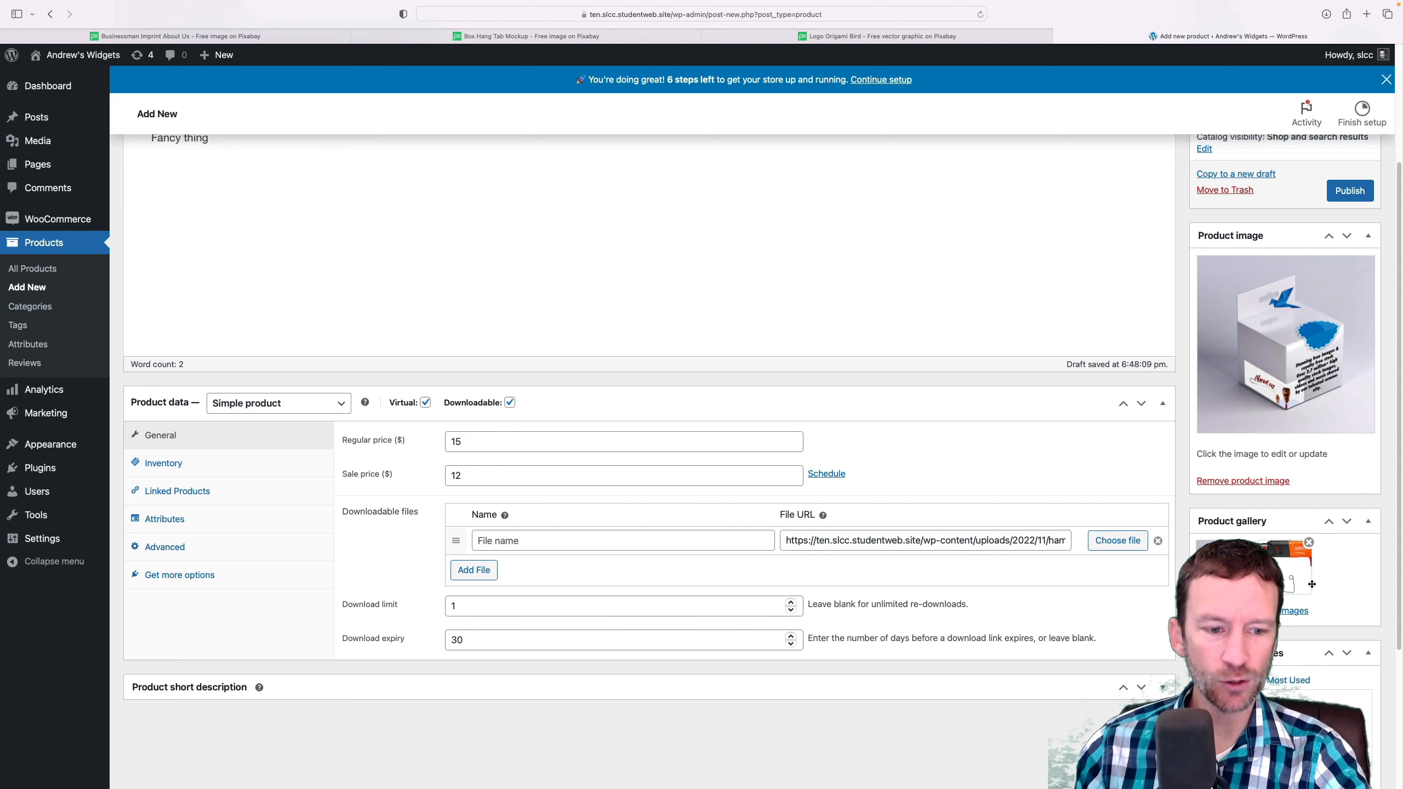
# Create a new product category named "Virtual" for this product
pyautogui.scroll(-5, 1312, 584)
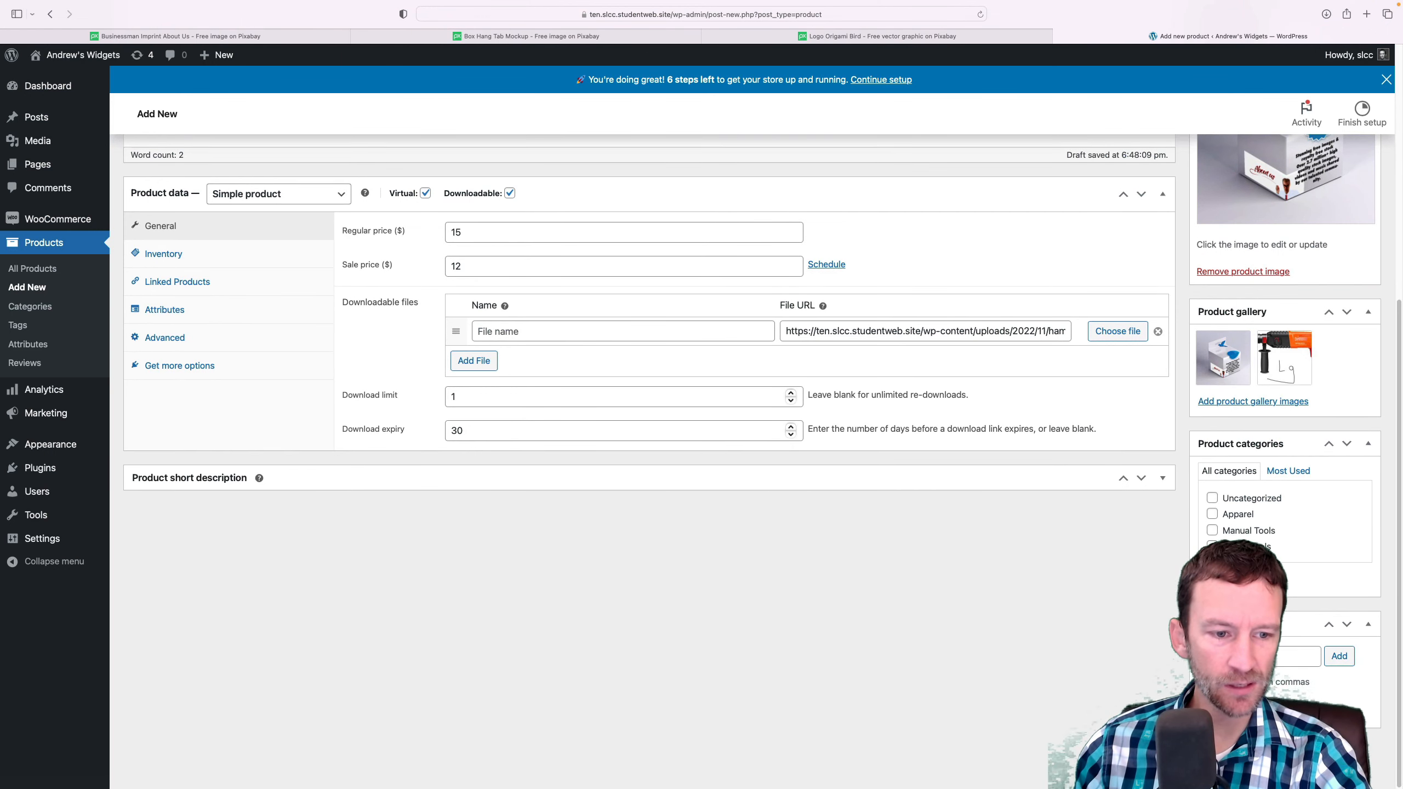
pyautogui.click(1232, 578)
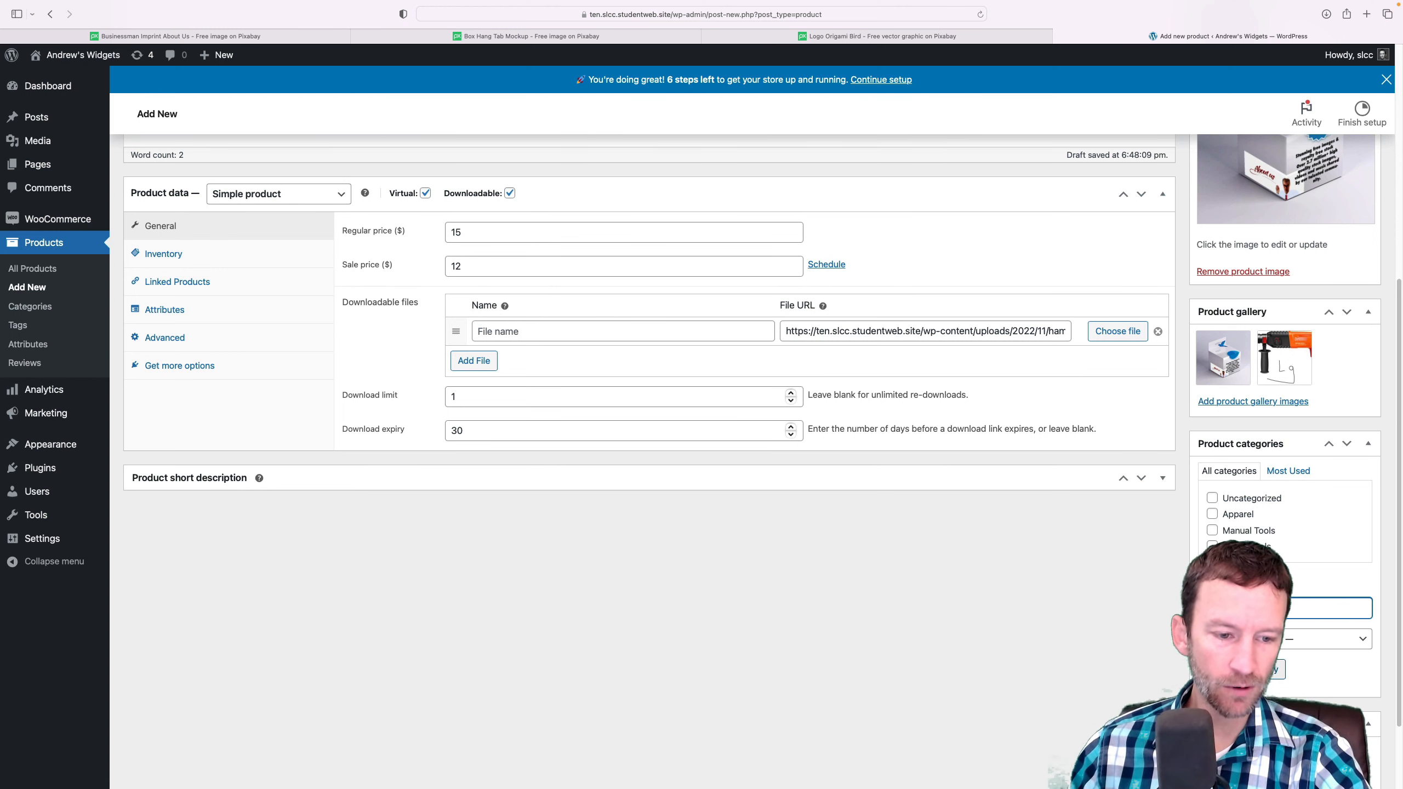
pyautogui.press('Return')
# Add the tag "hammer" to the product
pyautogui.scroll(-3, 701, 387)
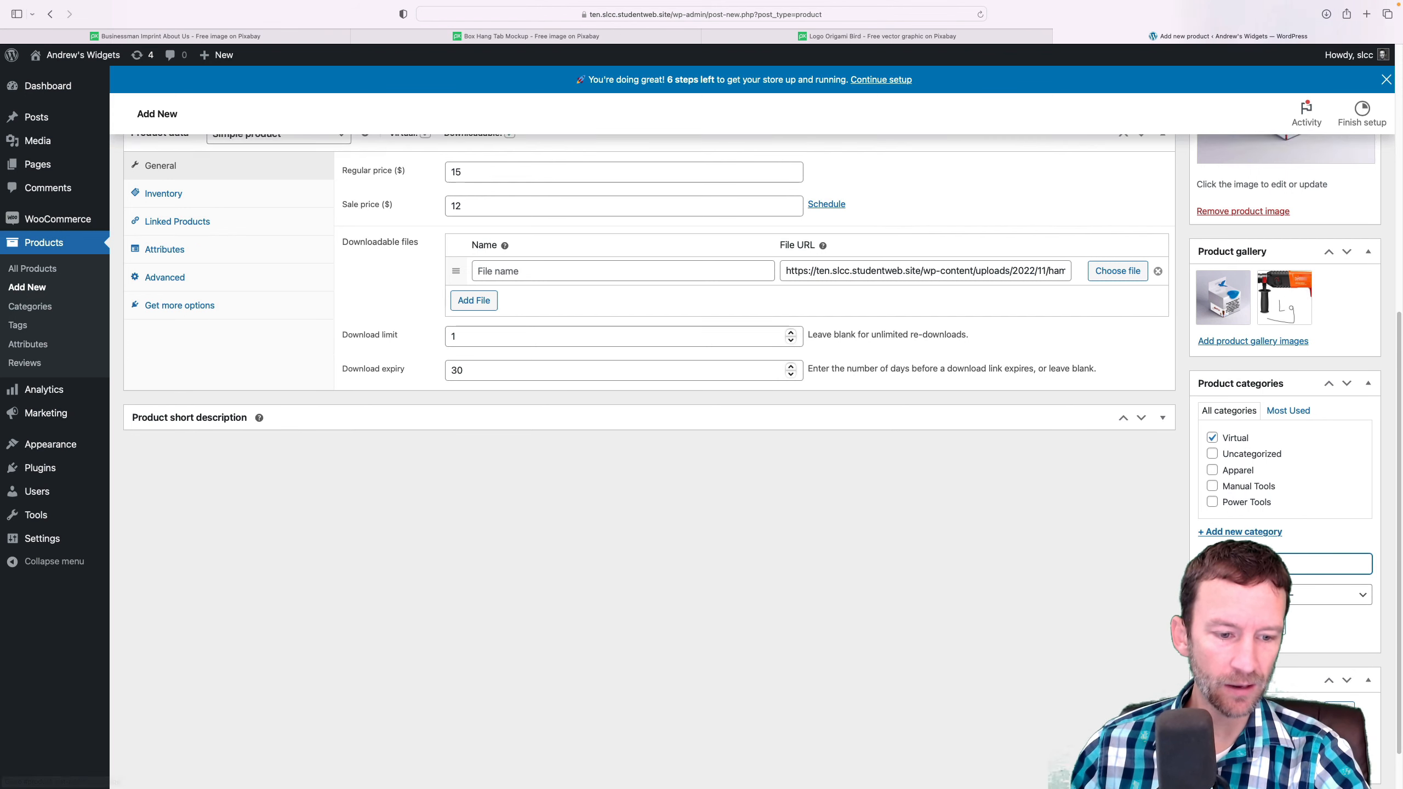
pyautogui.click(1248, 656)
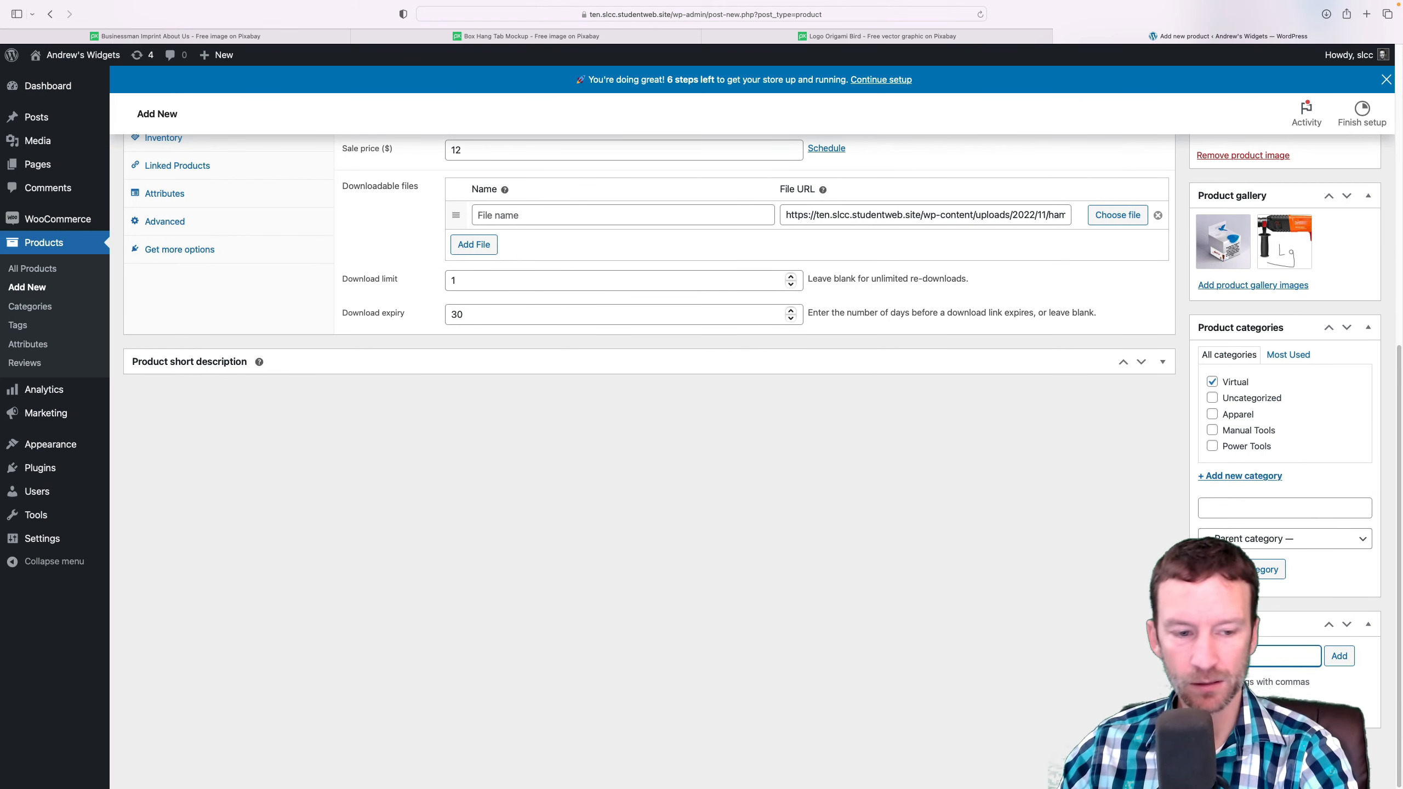
pyautogui.write('hammer')
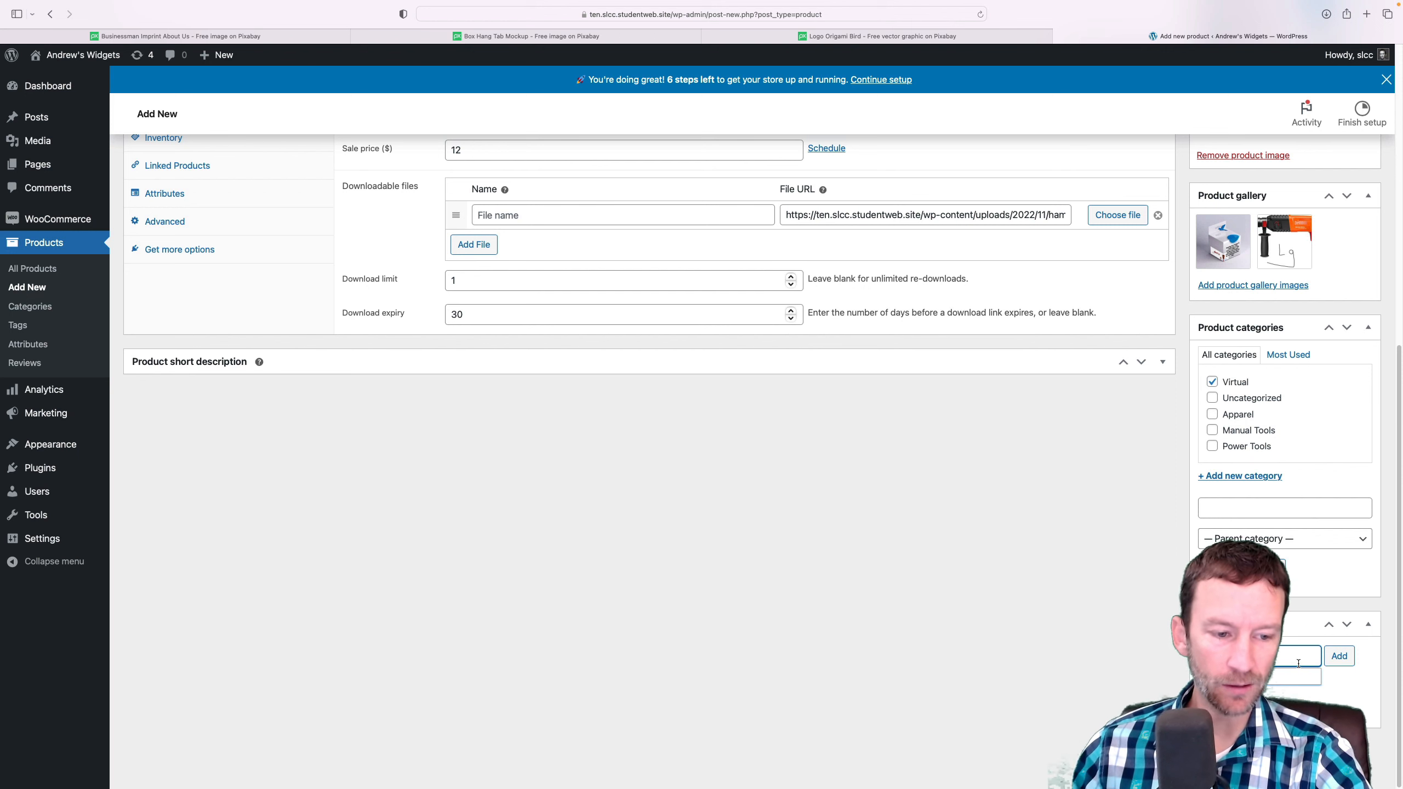
pyautogui.click(1328, 664)
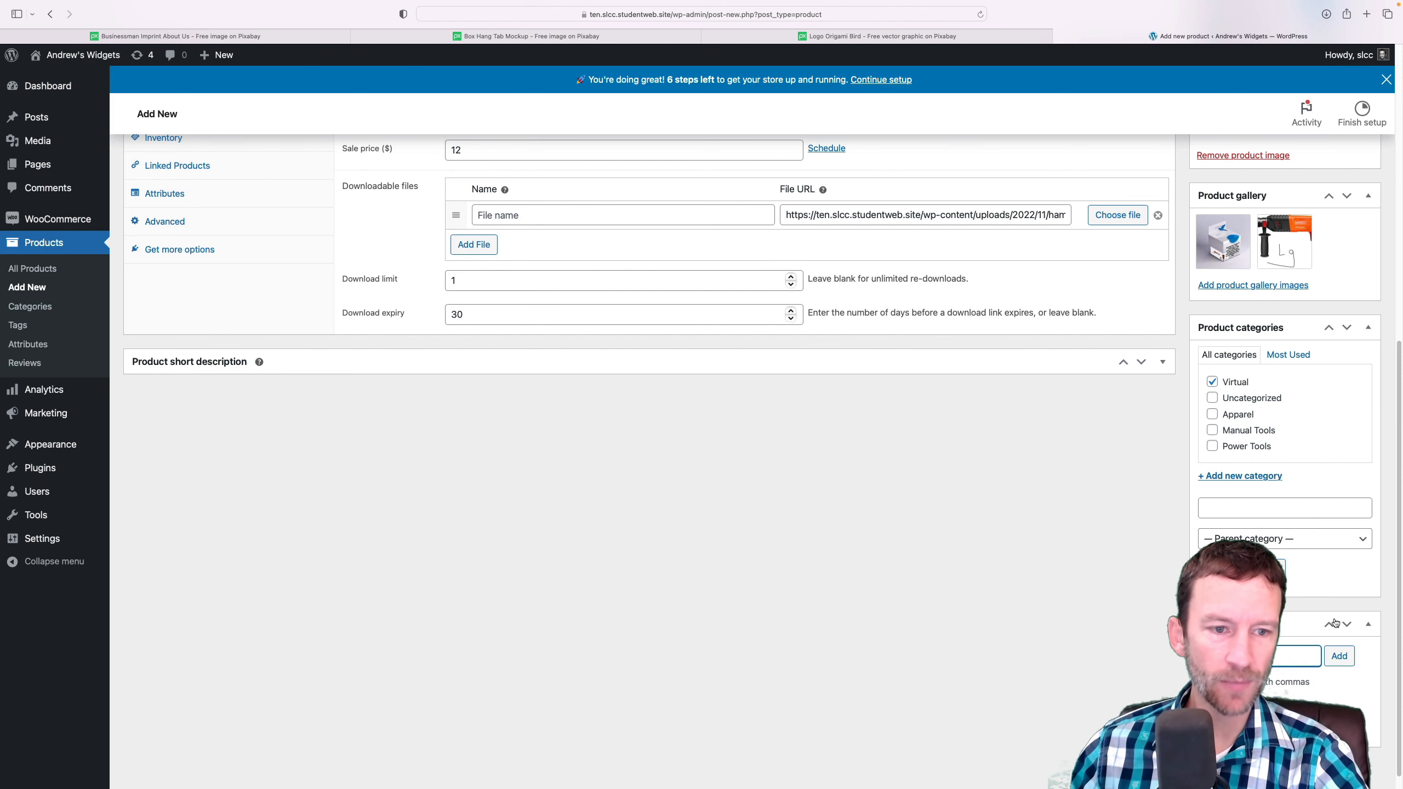
pyautogui.scroll(10, 1315, 624)
pyautogui.scroll(-10, 1315, 624)
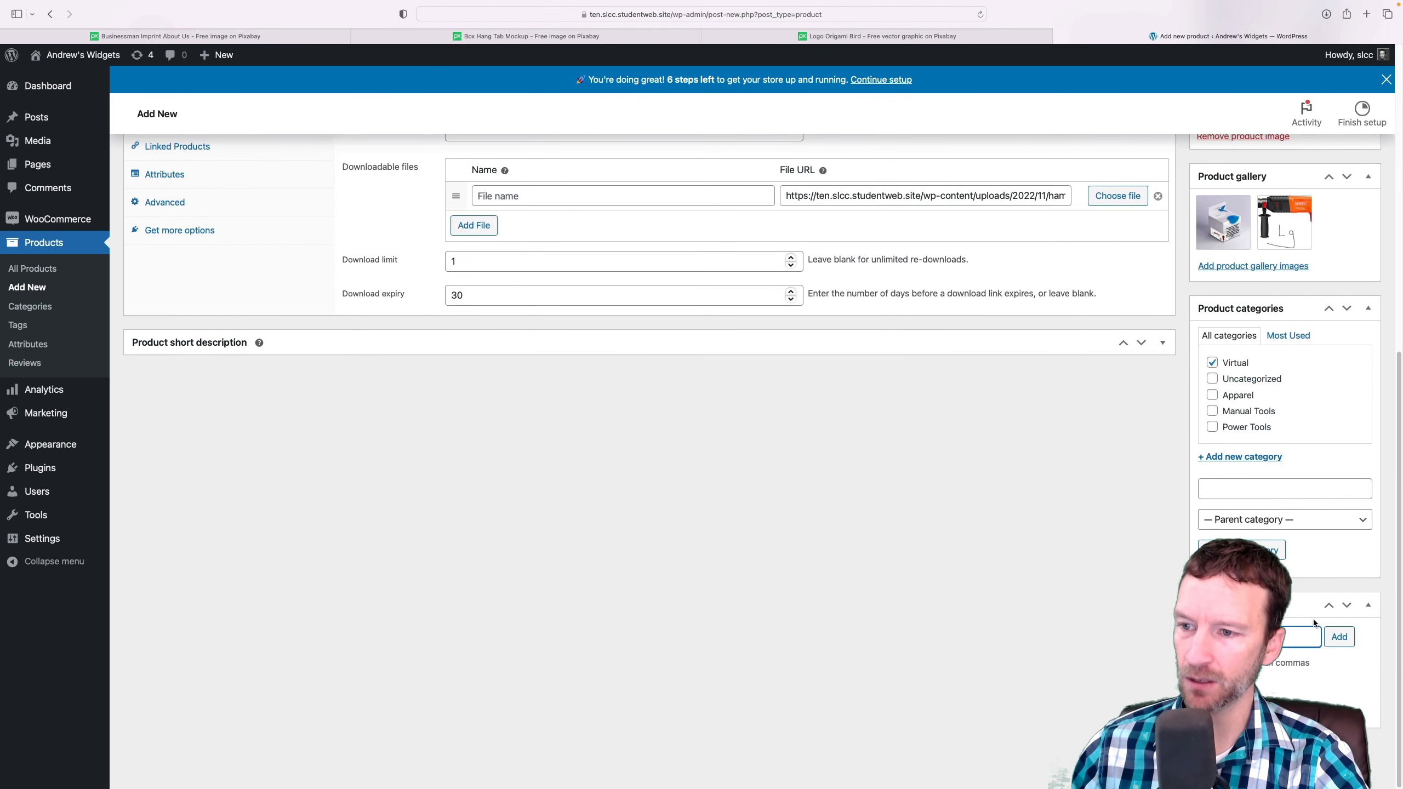
pyautogui.scroll(1, 1314, 622)
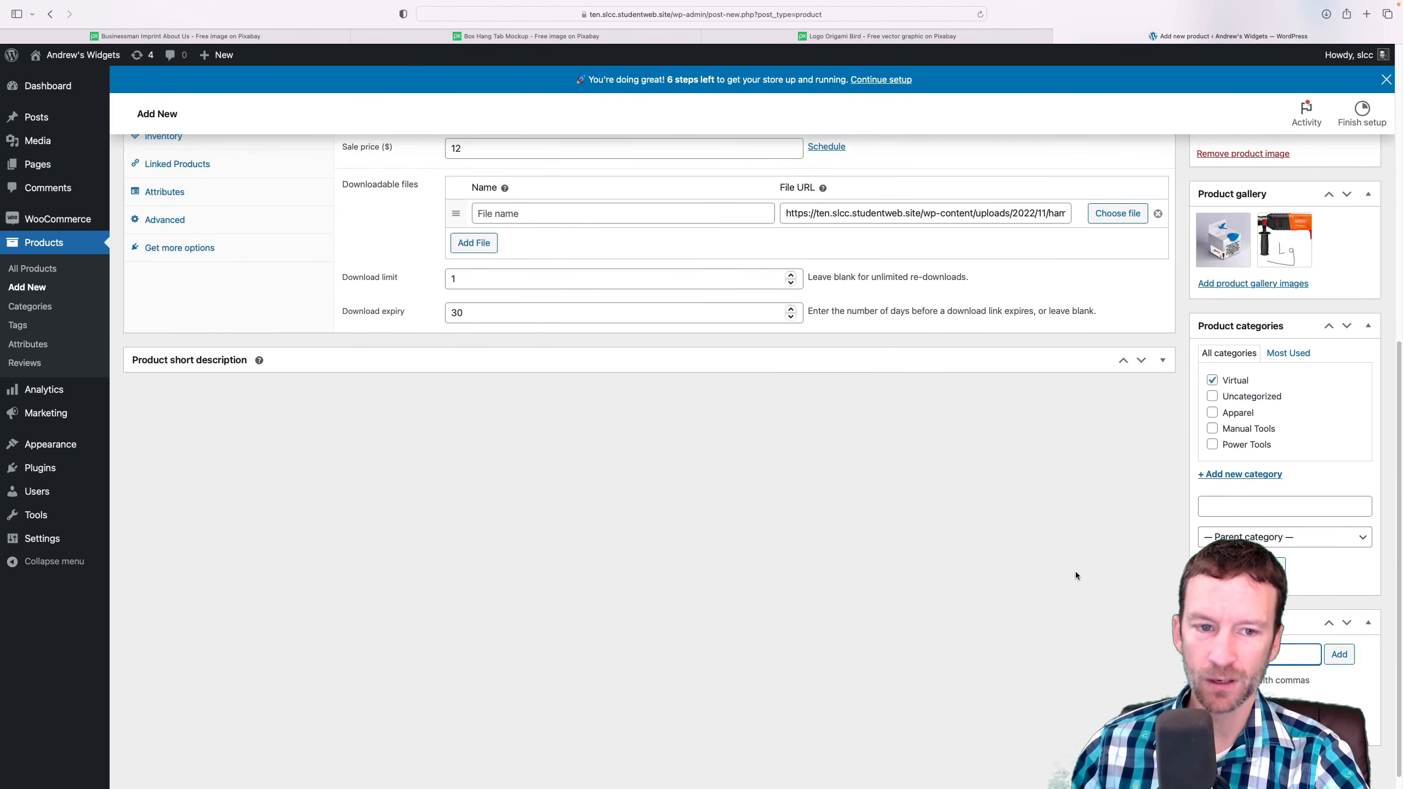
# Enter "Short desc" as the product short description and publish the product
pyautogui.click(1163, 364)
pyautogui.click(375, 442)
pyautogui.write('Short d')
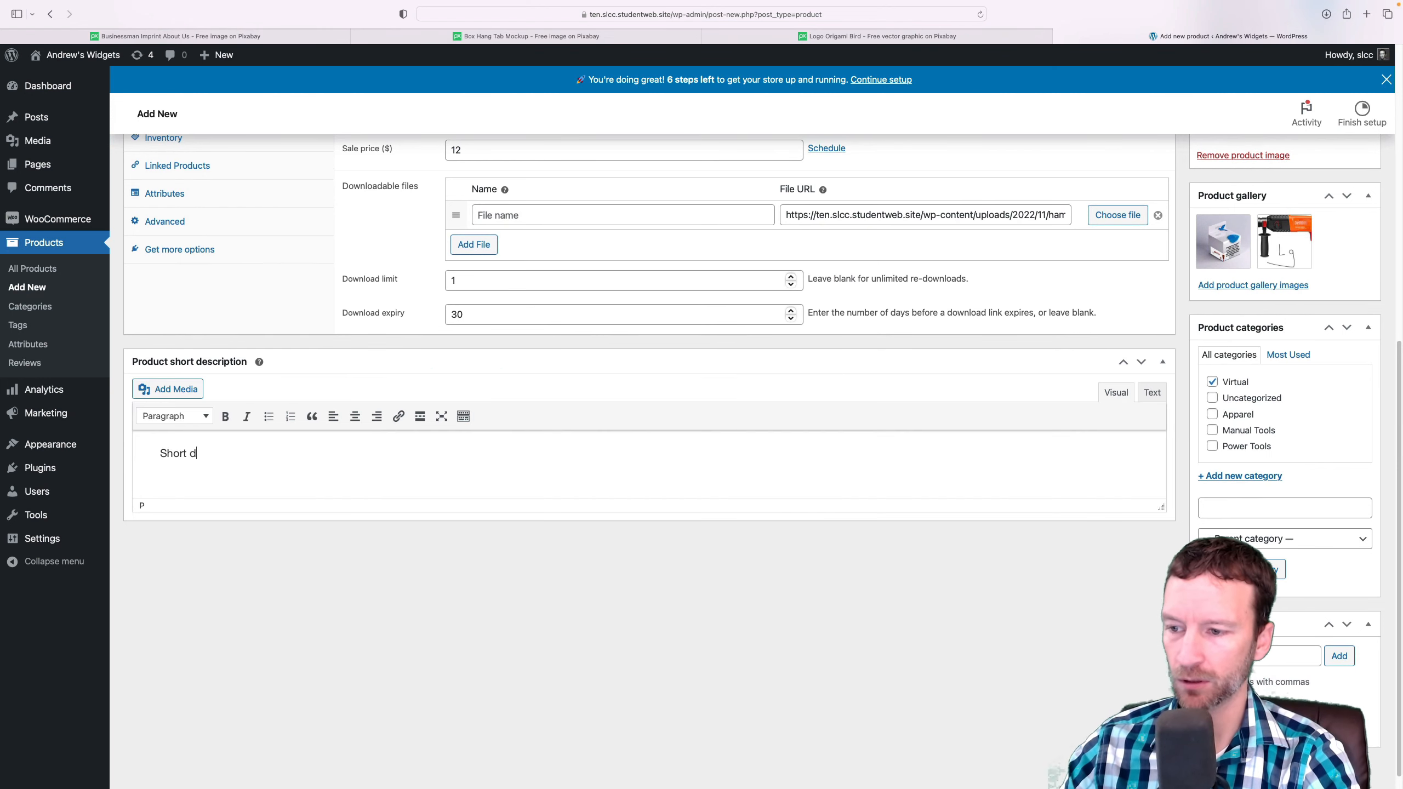
pyautogui.write('esc')
pyautogui.scroll(10, 836, 373)
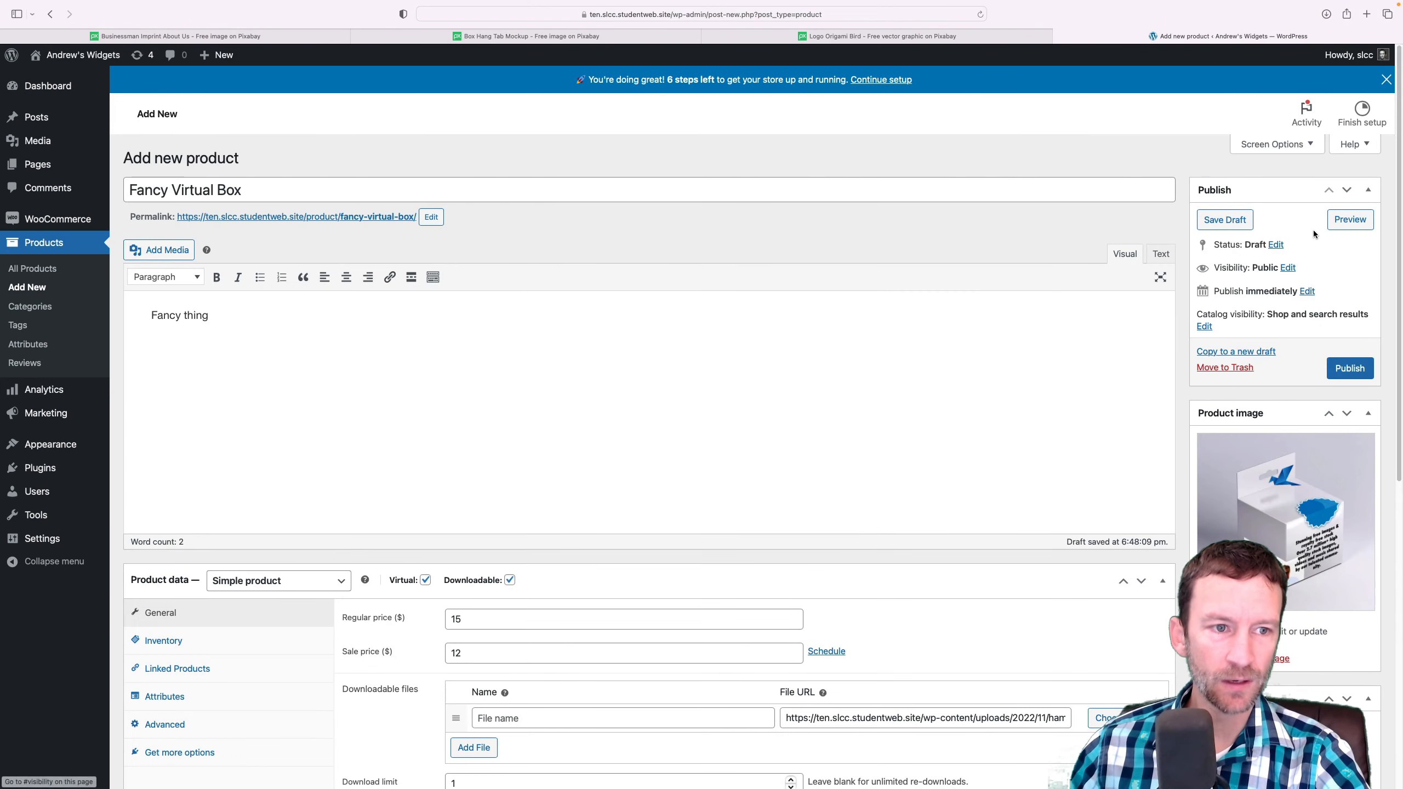
pyautogui.click(1350, 368)
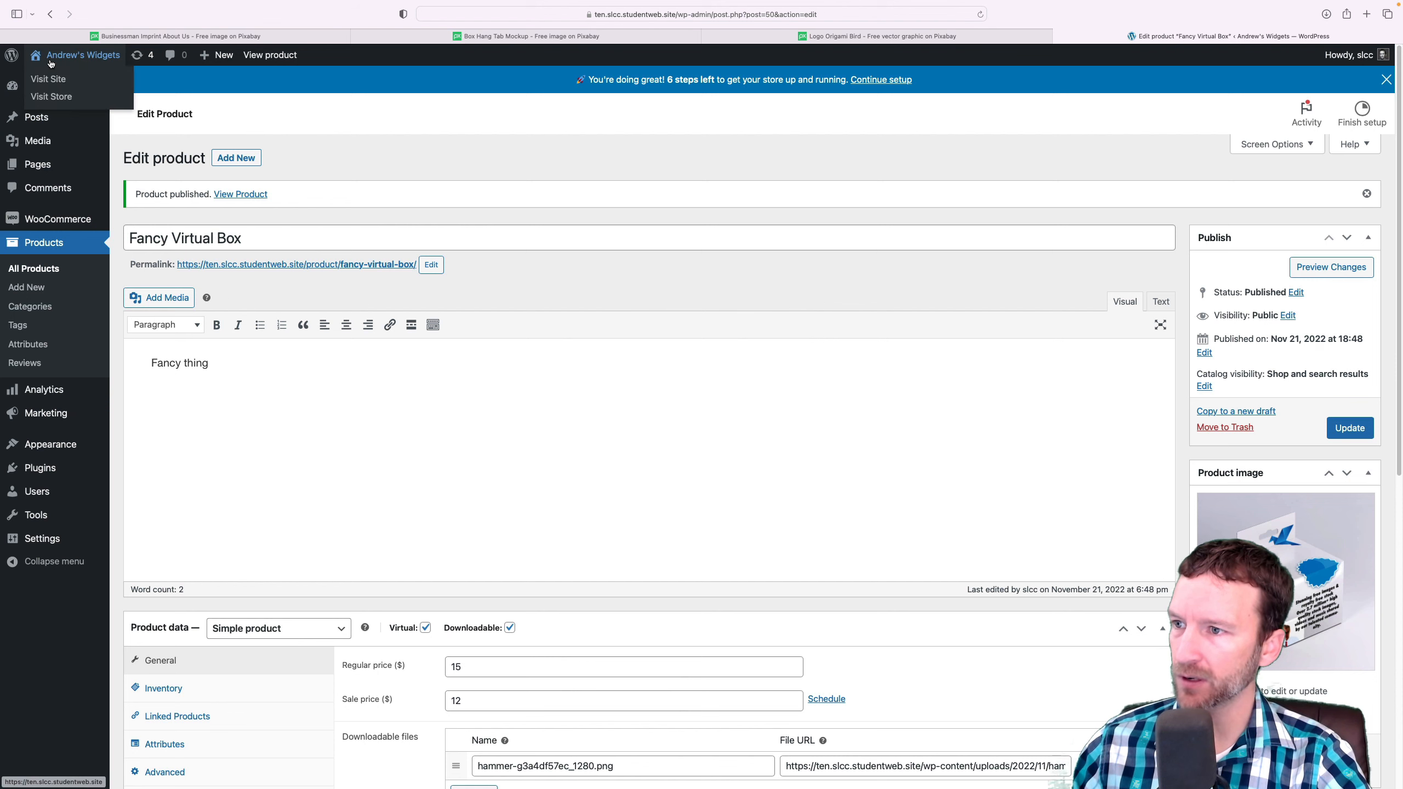
# Review the Fancy Virtual Box product page in the live site's shop, including its full-size power drill gallery image
pyautogui.click(53, 79)
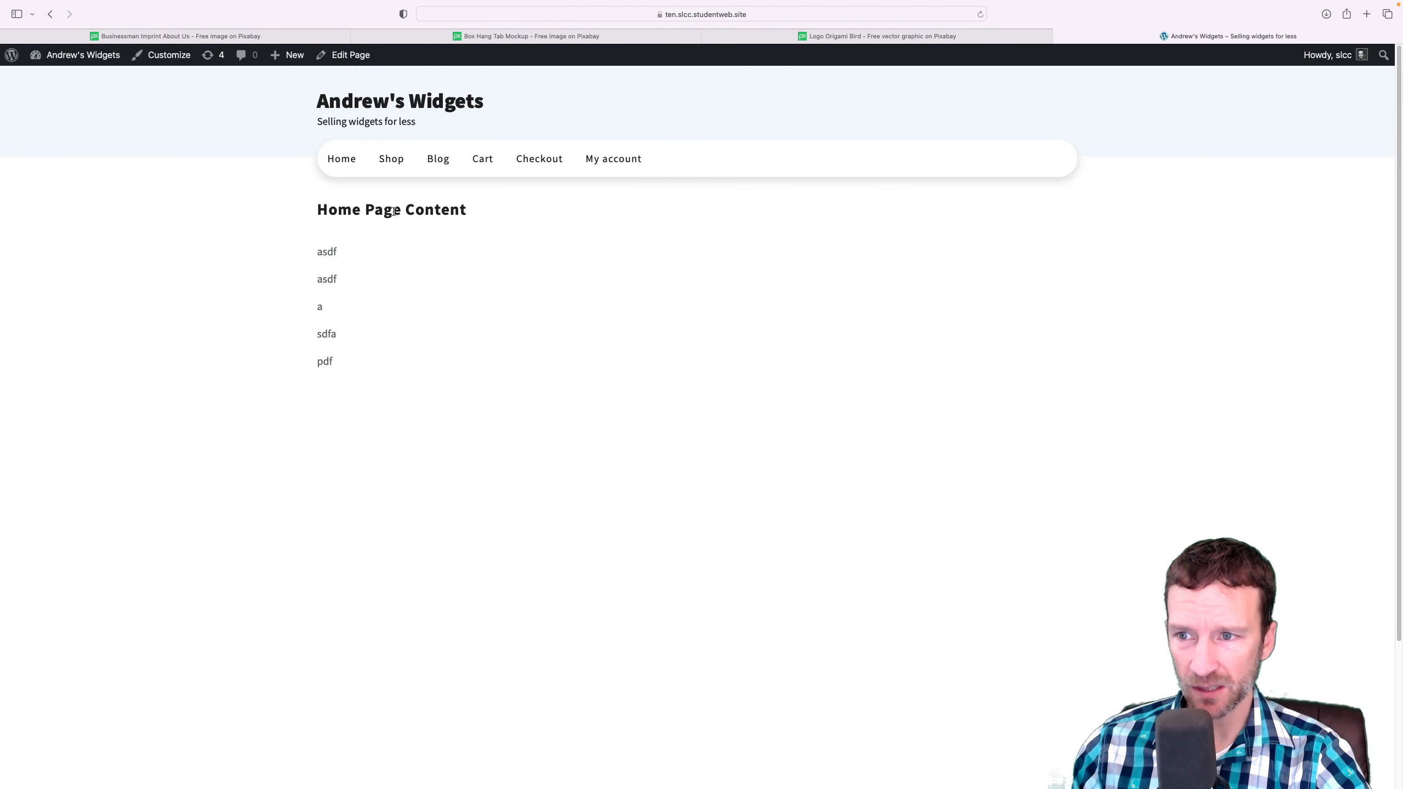
pyautogui.moveTo(340, 249); pyautogui.dragTo(416, 441)
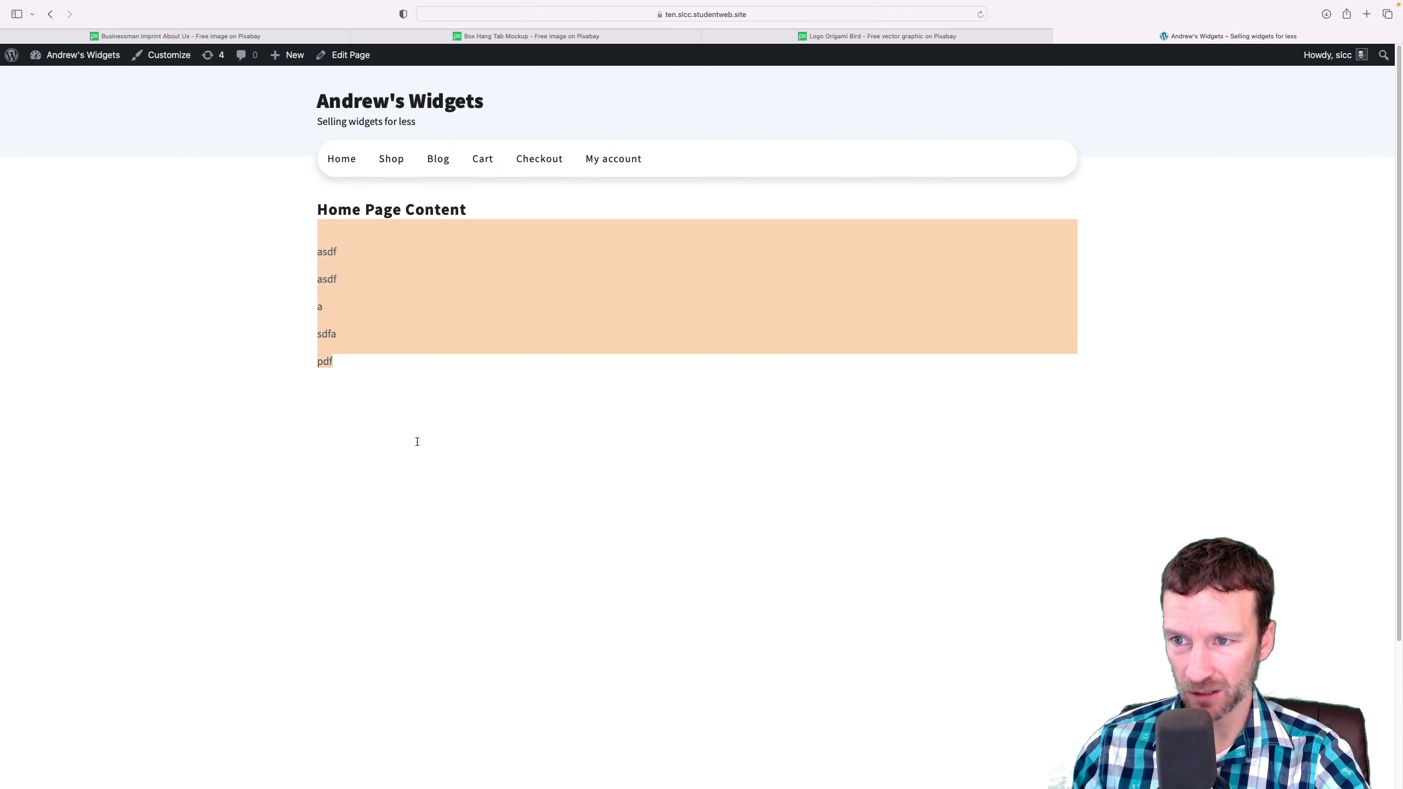
pyautogui.click(417, 441)
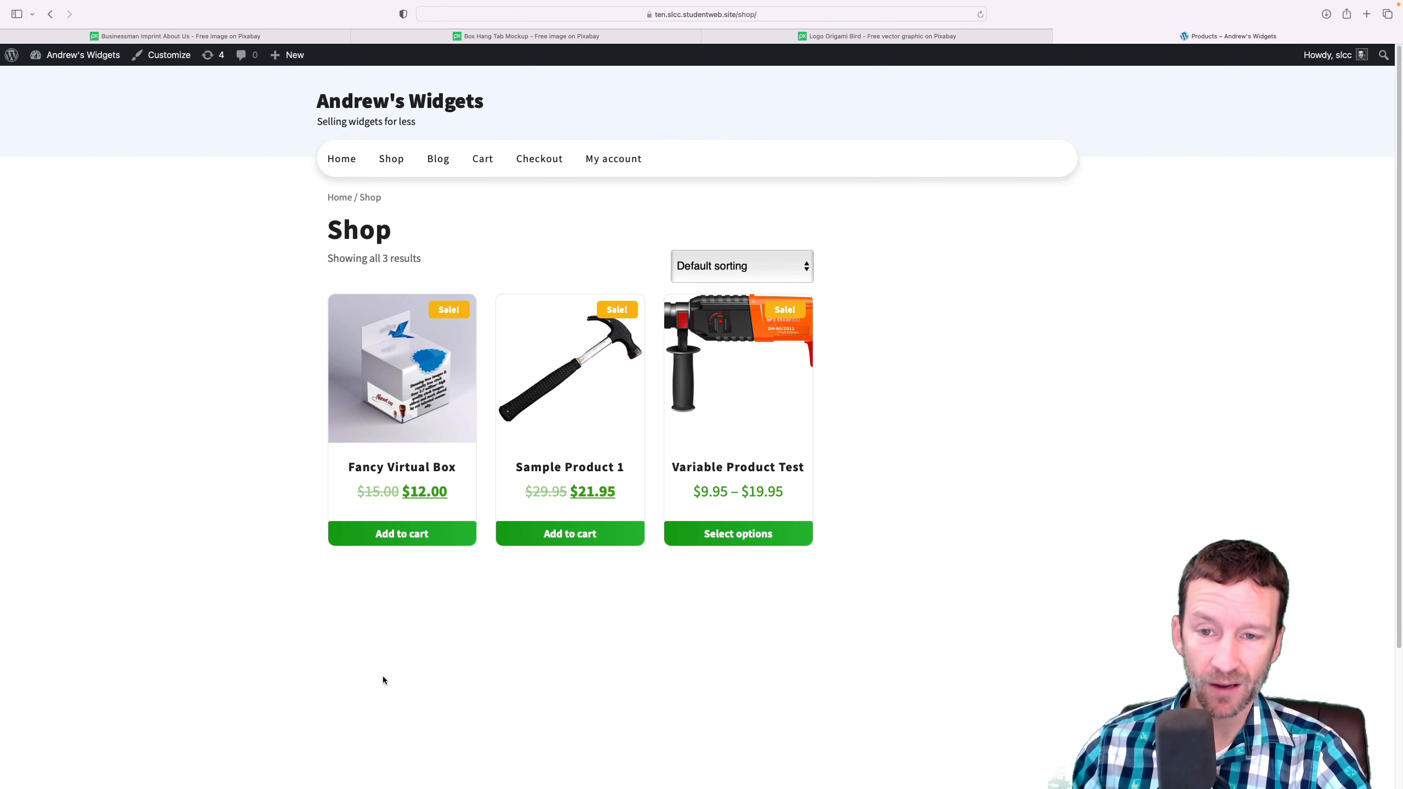
pyautogui.click(405, 394)
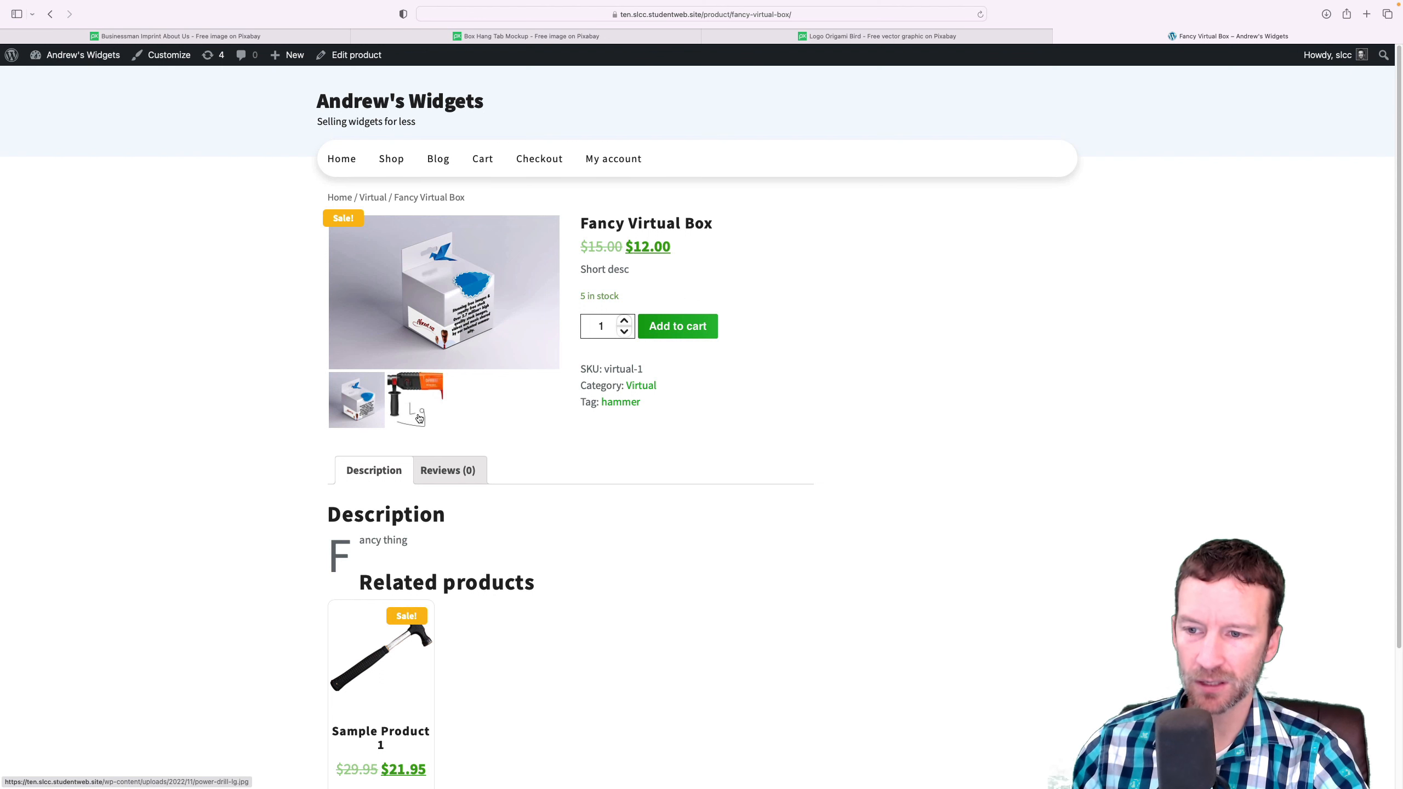
pyautogui.click(412, 402)
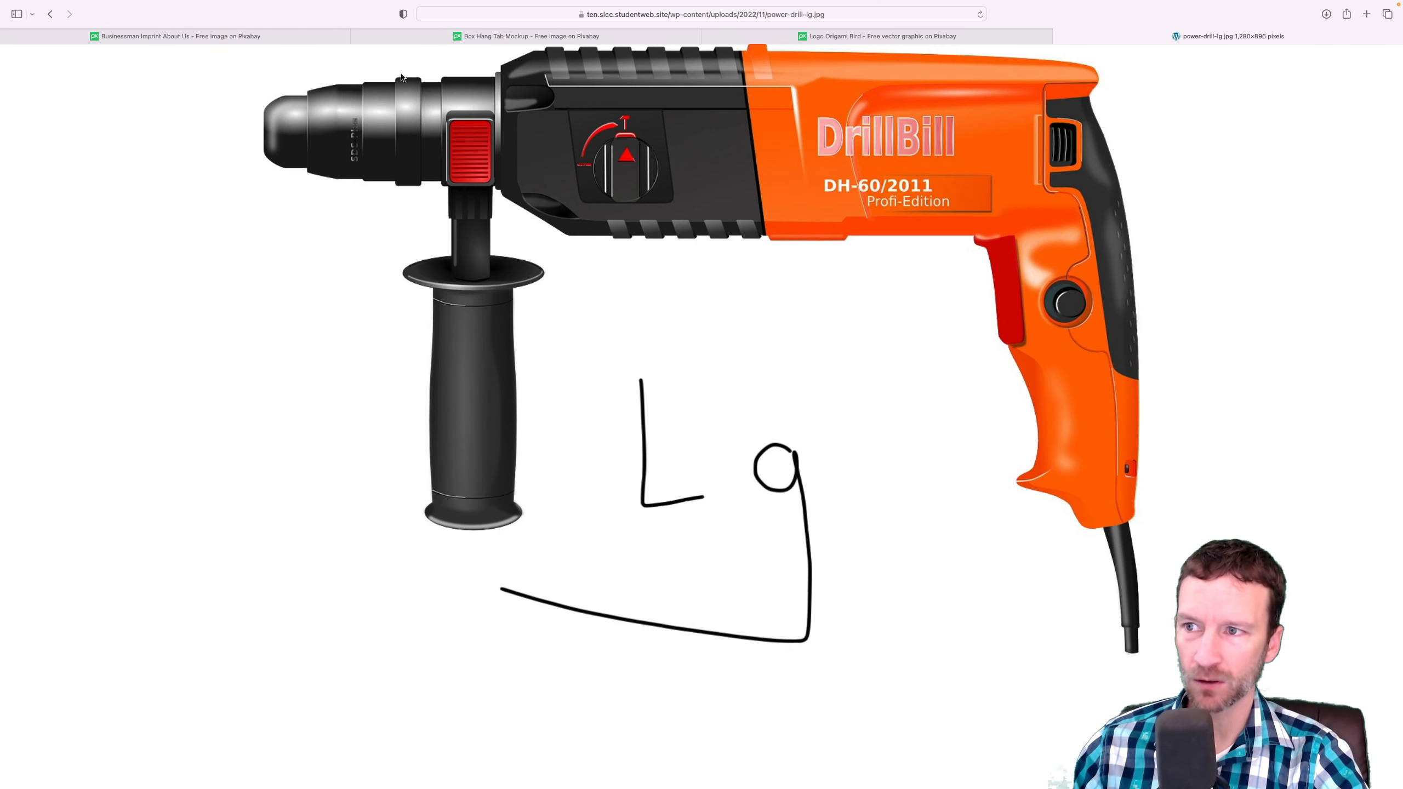
pyautogui.click(47, 12)
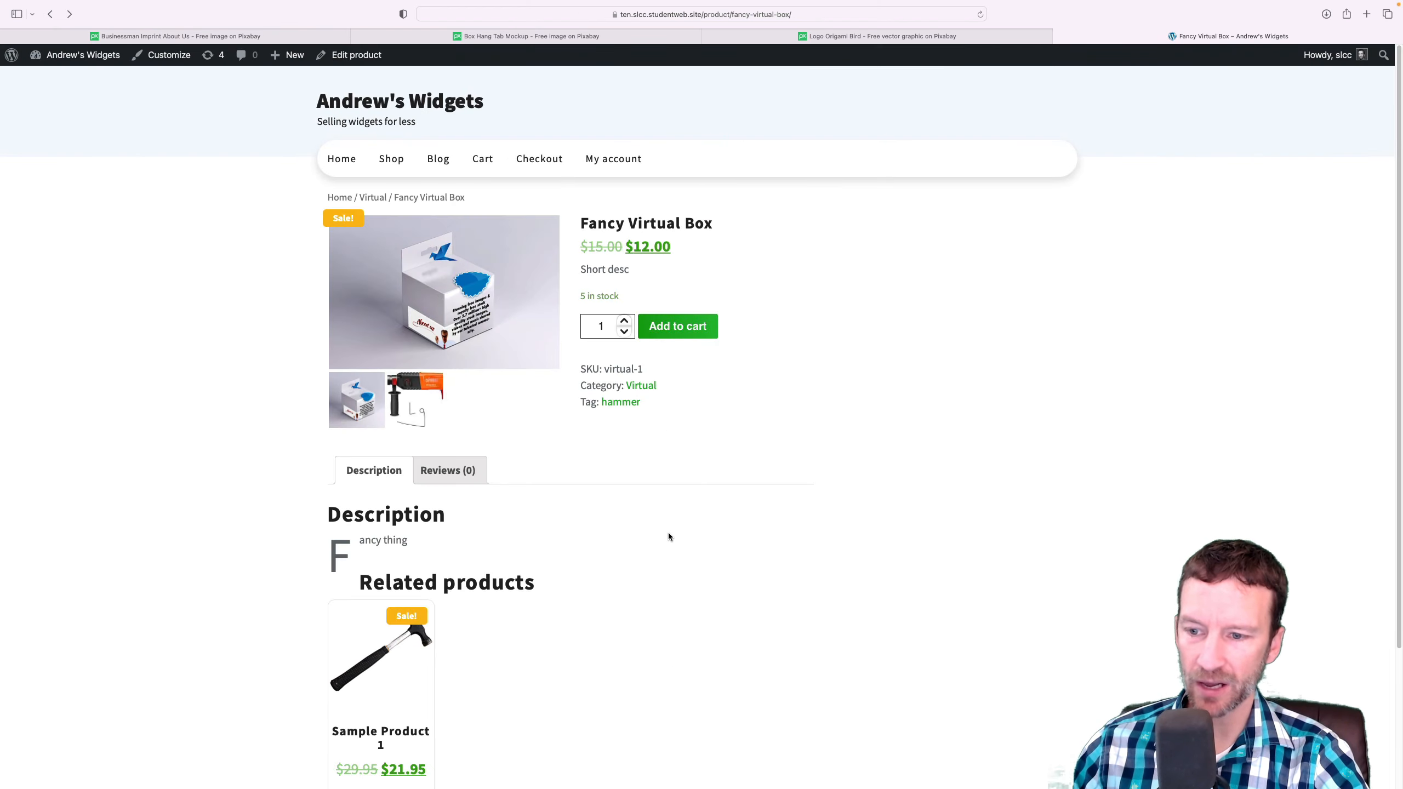
# Add one Fancy Virtual Box to the cart and view the cart
pyautogui.scroll(-3, 668, 533)
pyautogui.scroll(3, 672, 534)
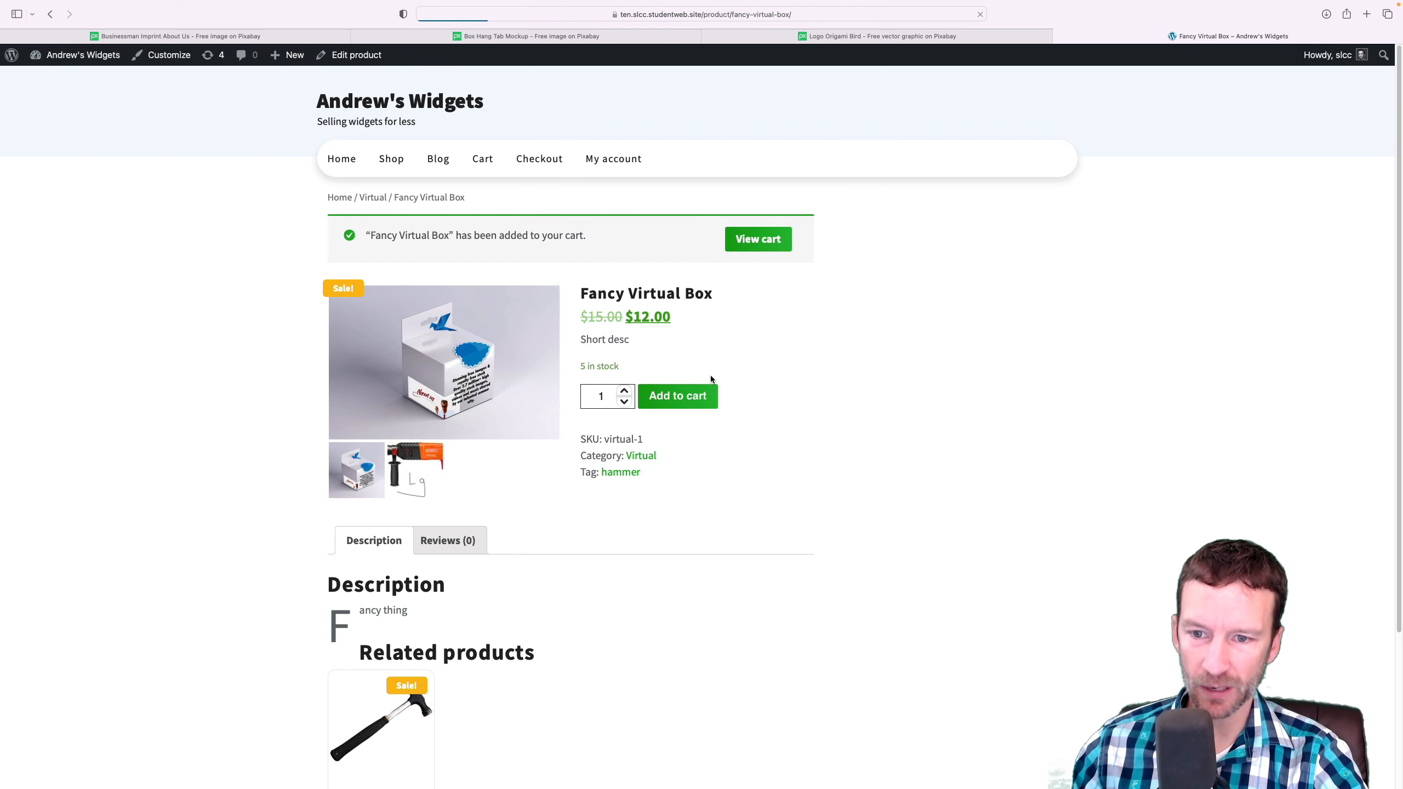
pyautogui.click(756, 239)
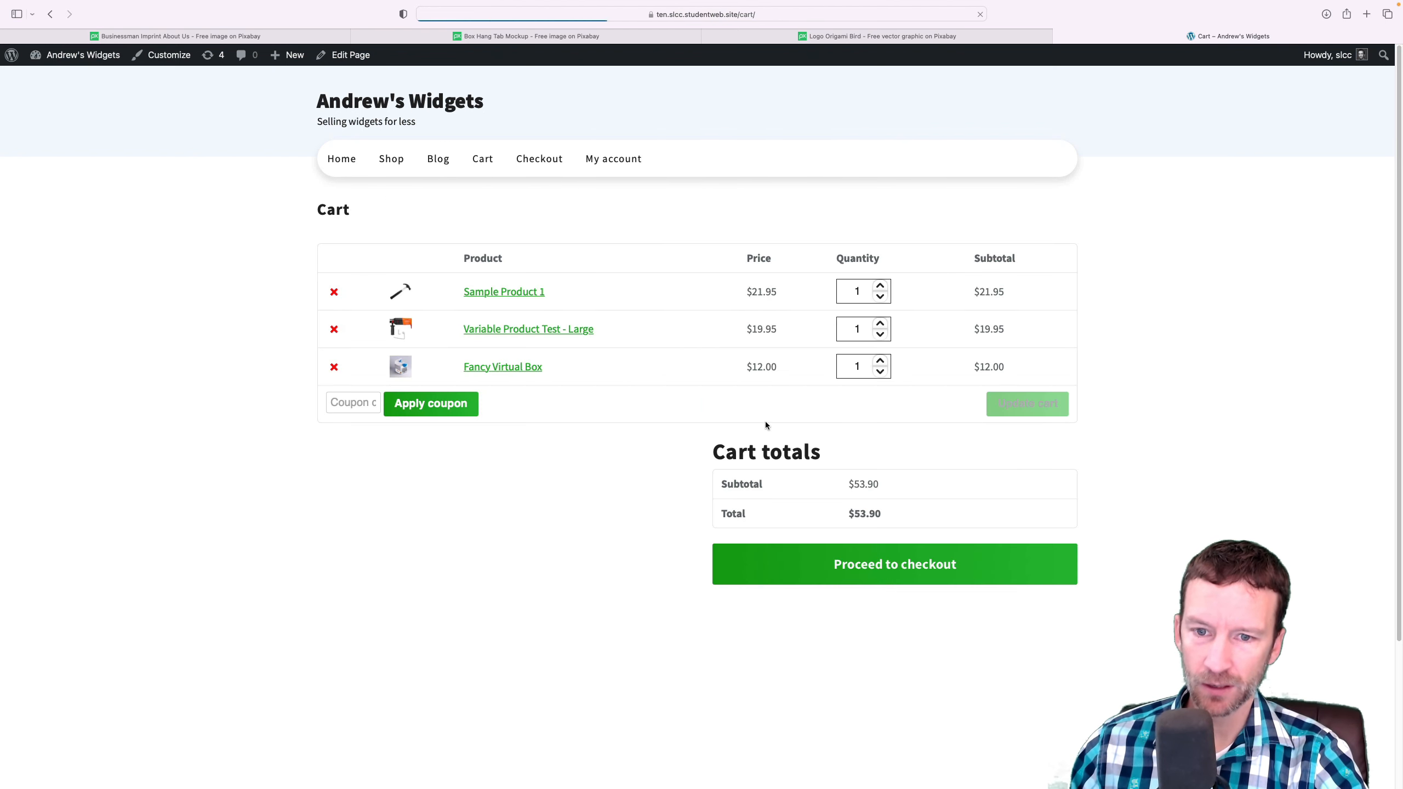